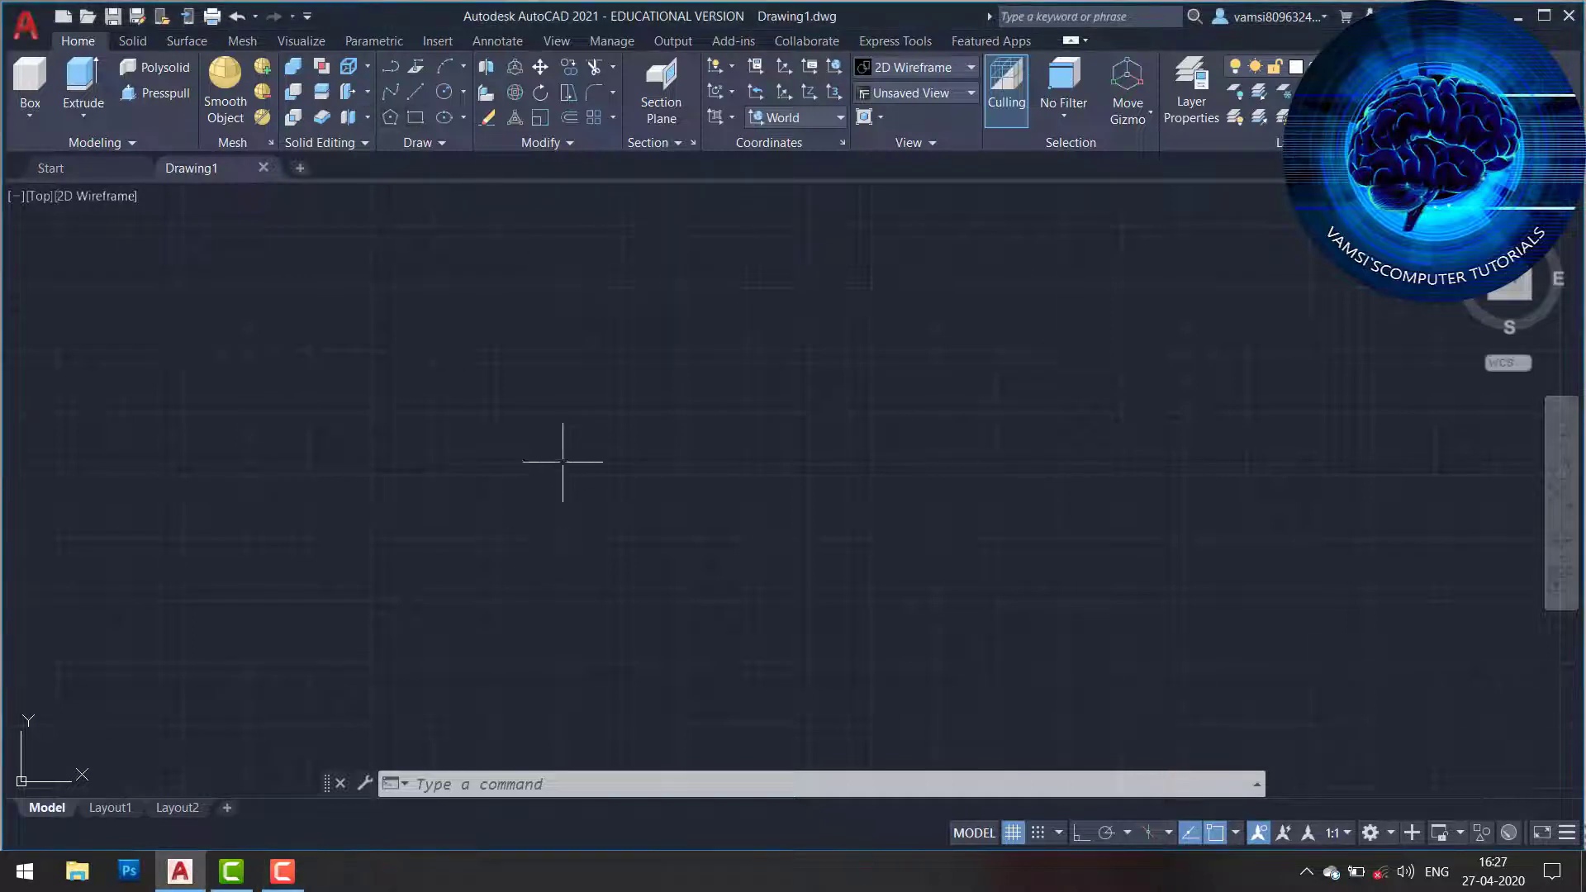
Draw a 5 by 5 square with the Rectangle tool.
click(414, 119)
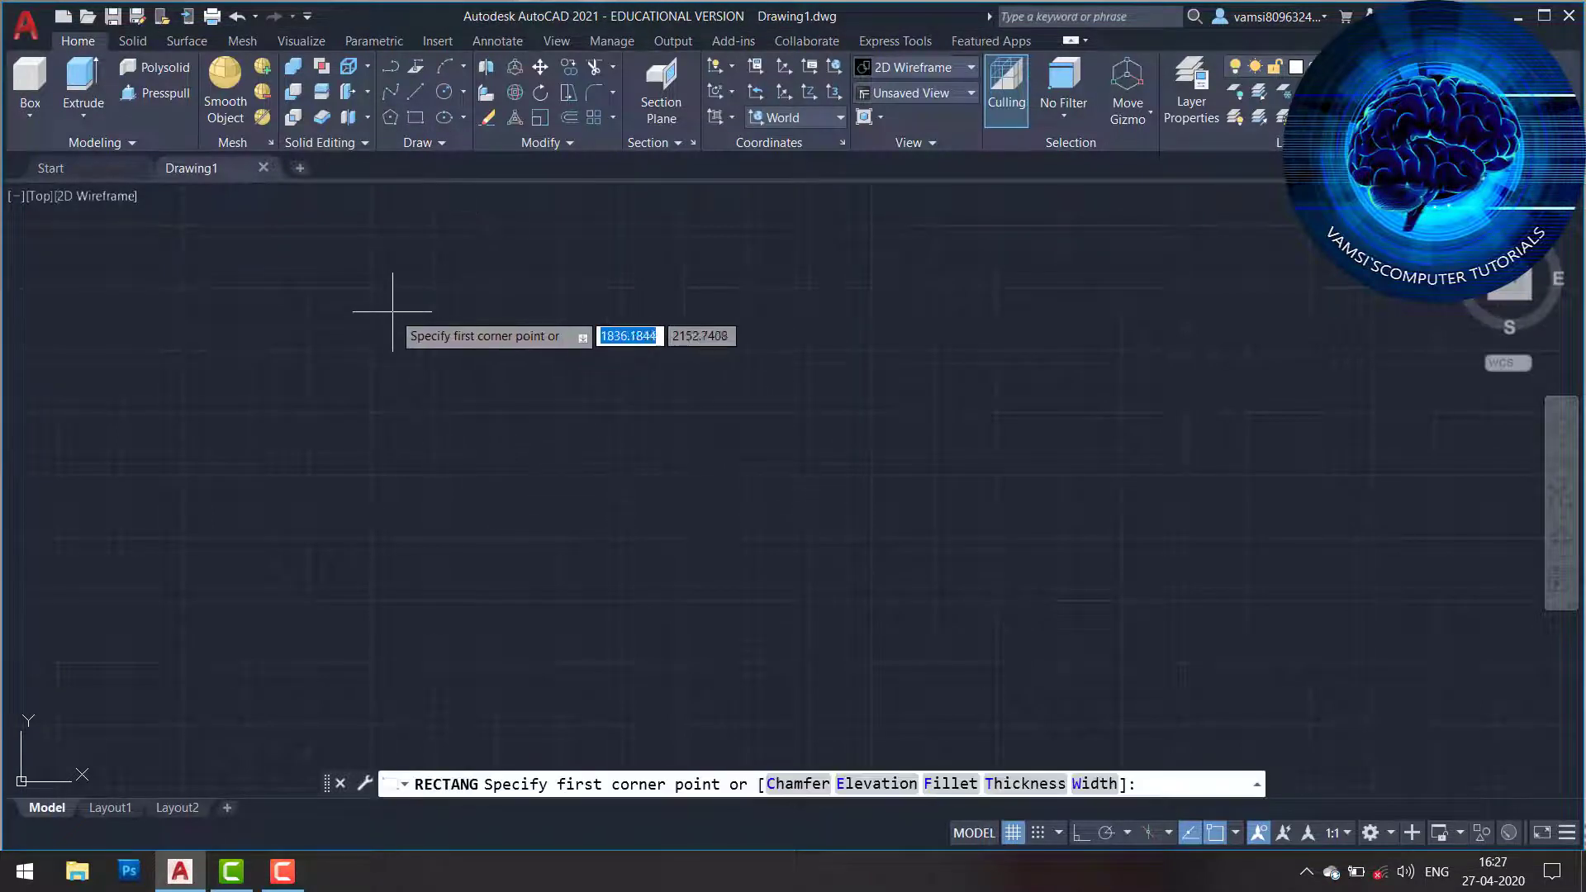
click(450, 310)
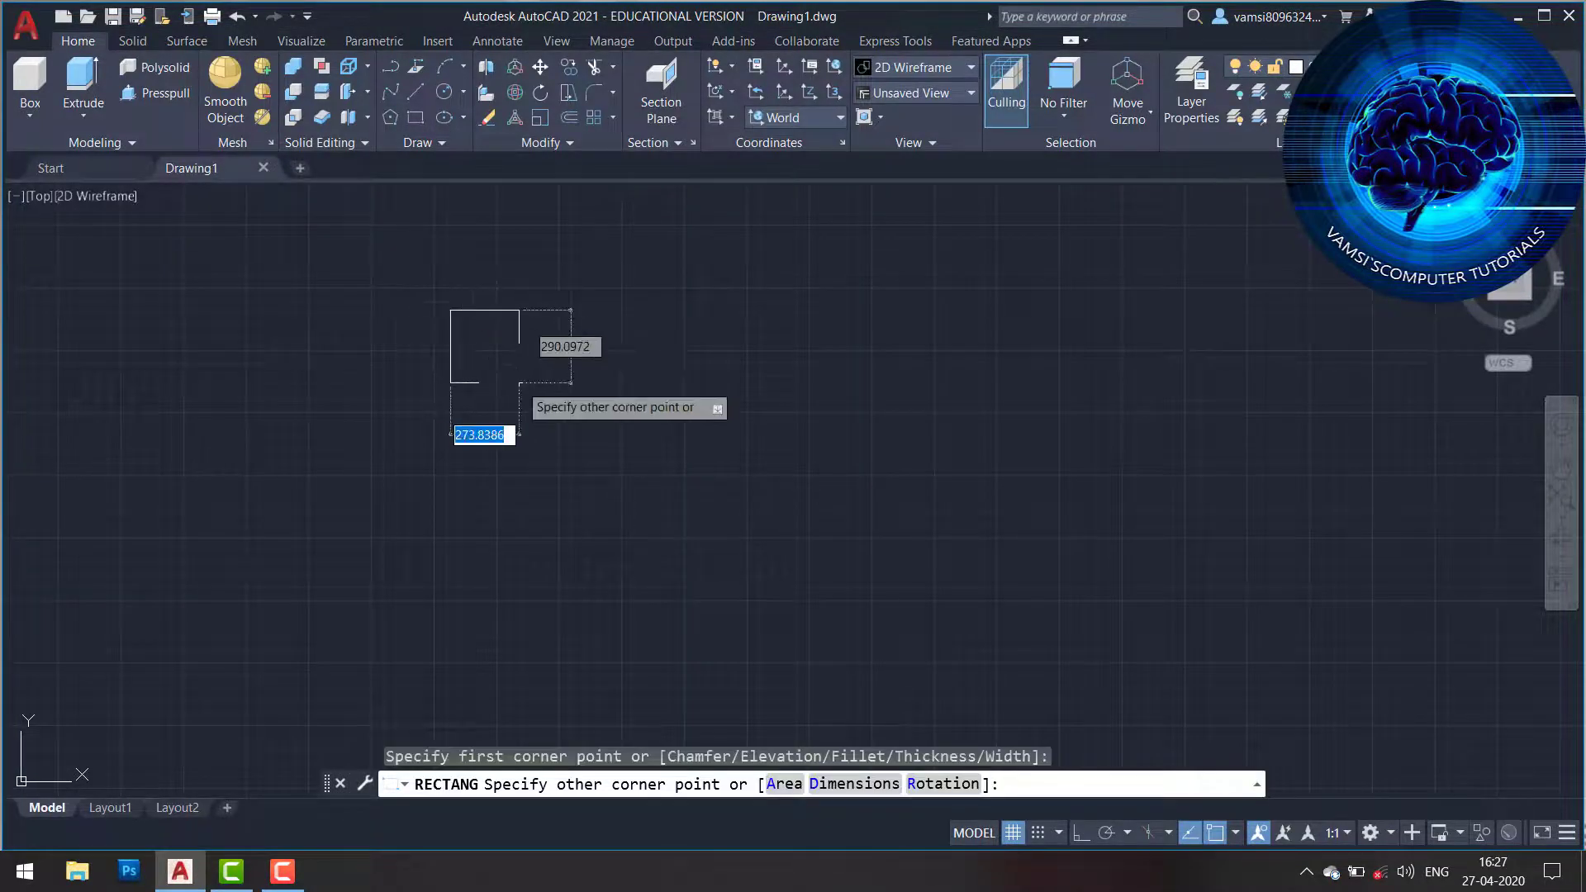
key(Tab)
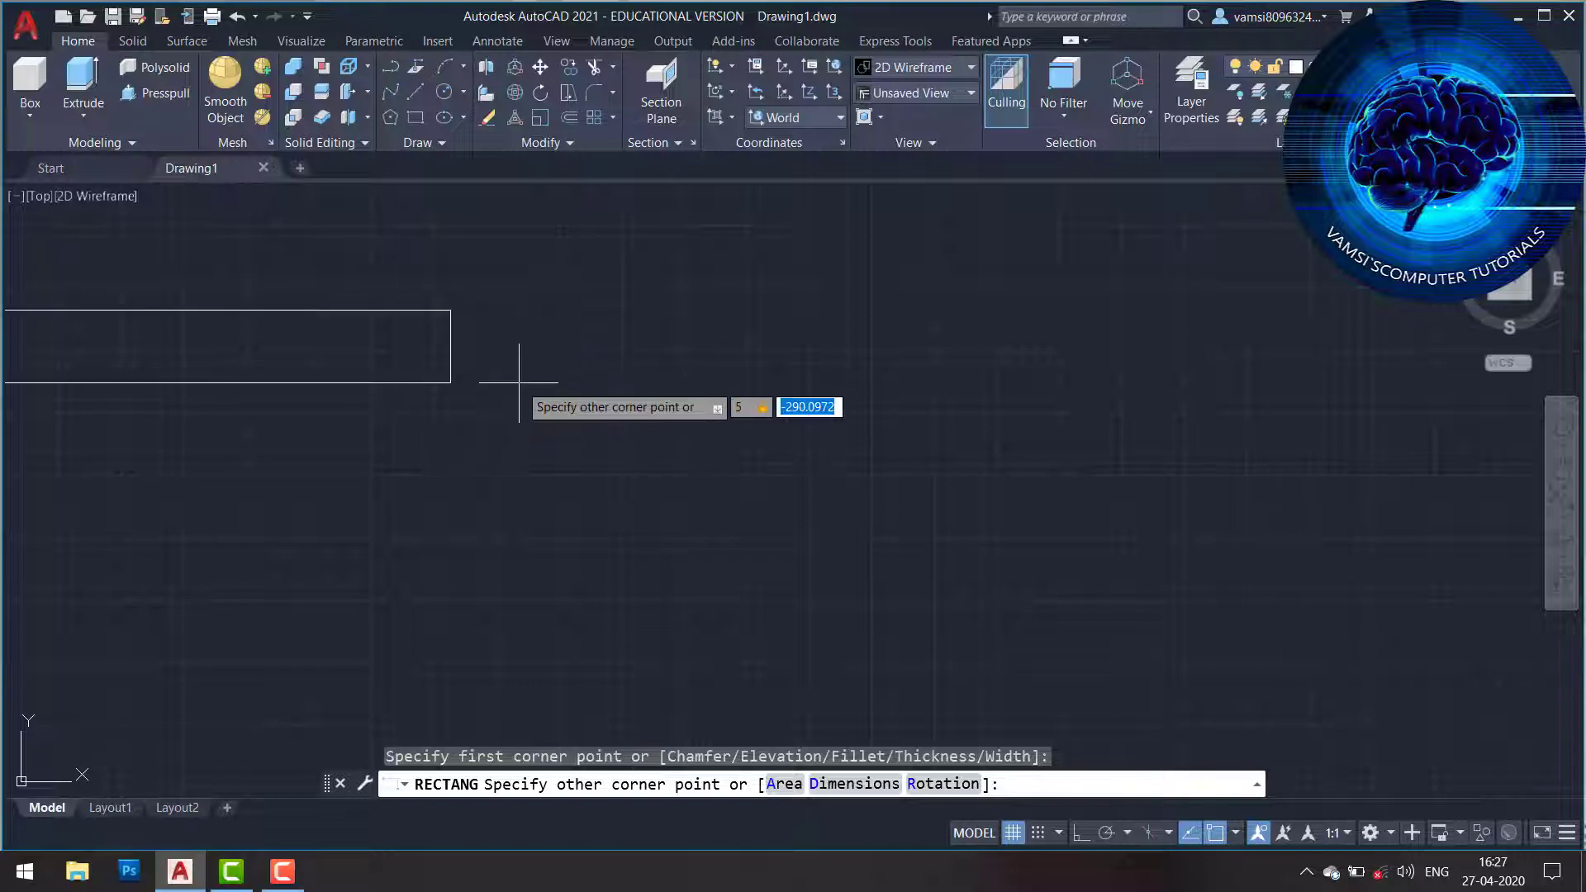
key(Return)
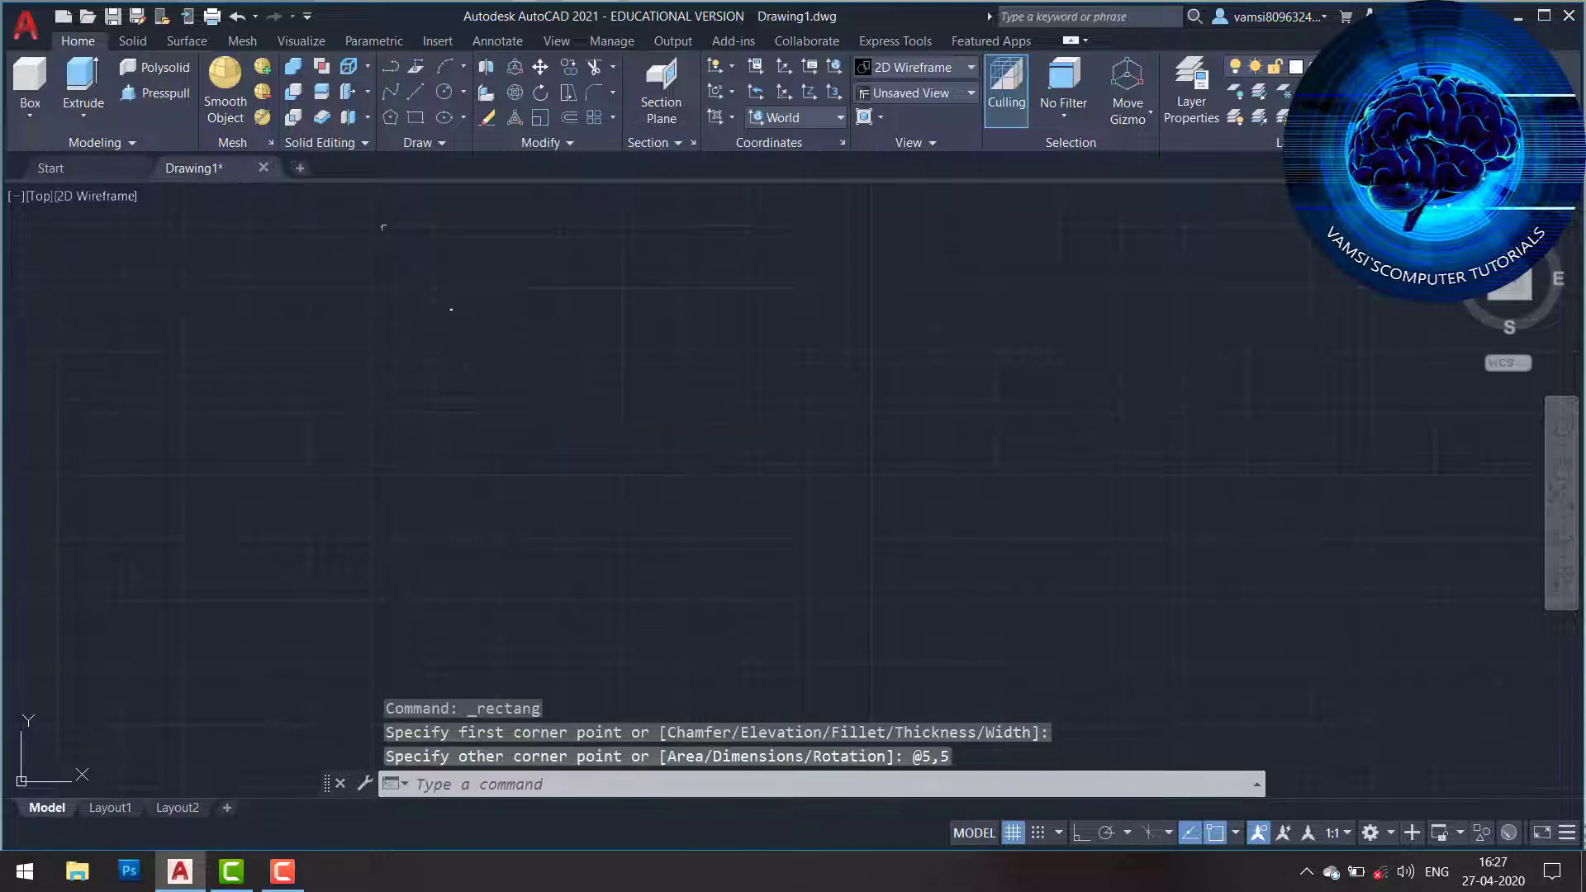
Zoom in and window-select the new square.
scroll(570, 318, up, 5)
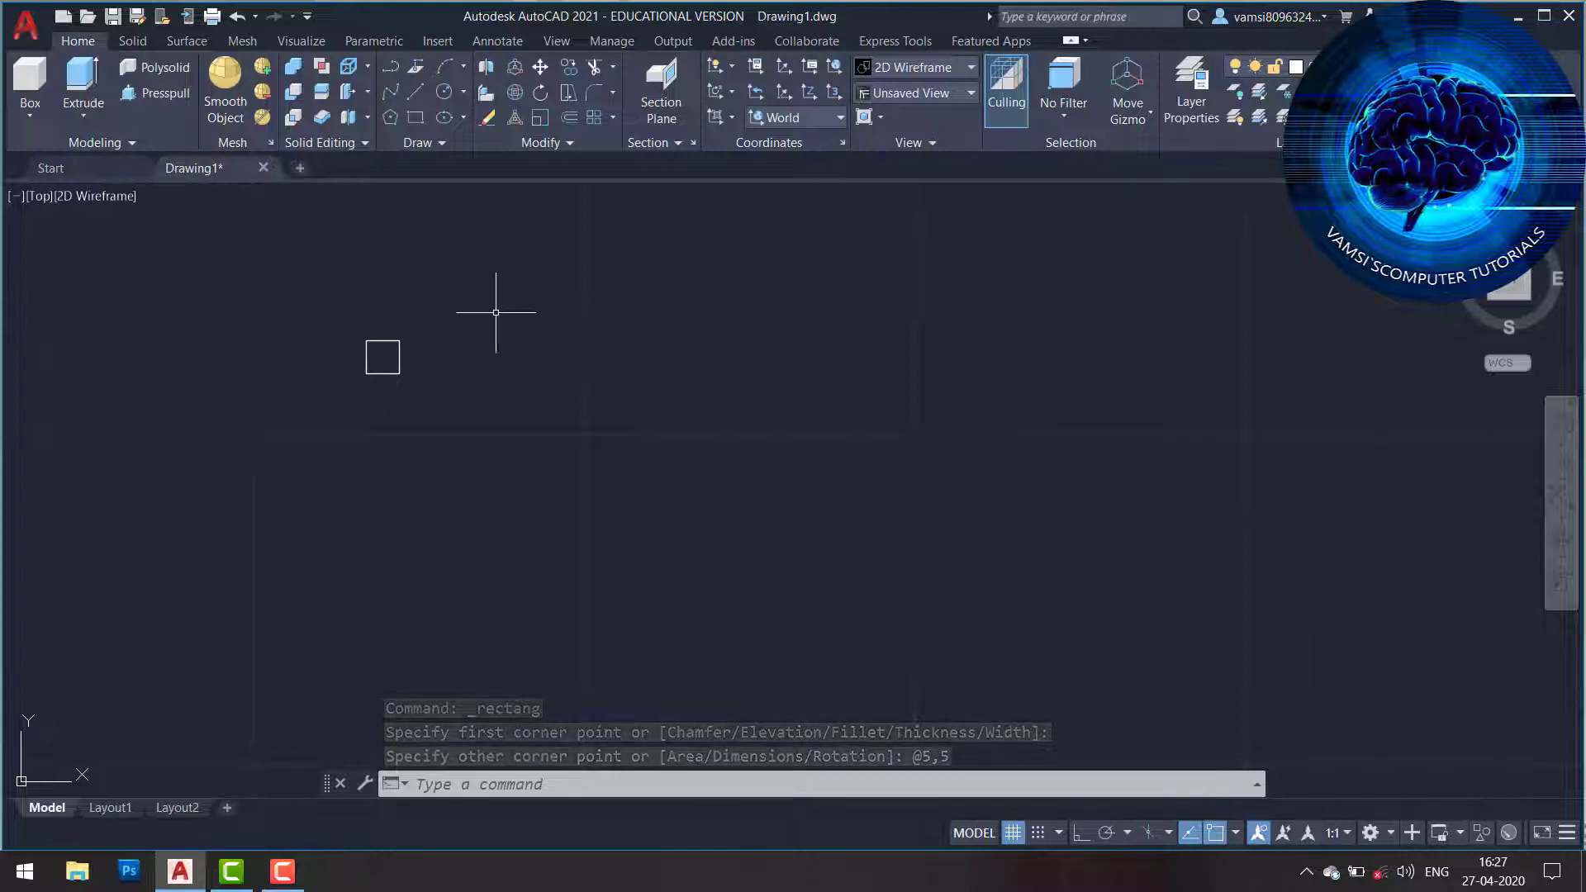
click(443, 318)
click(355, 418)
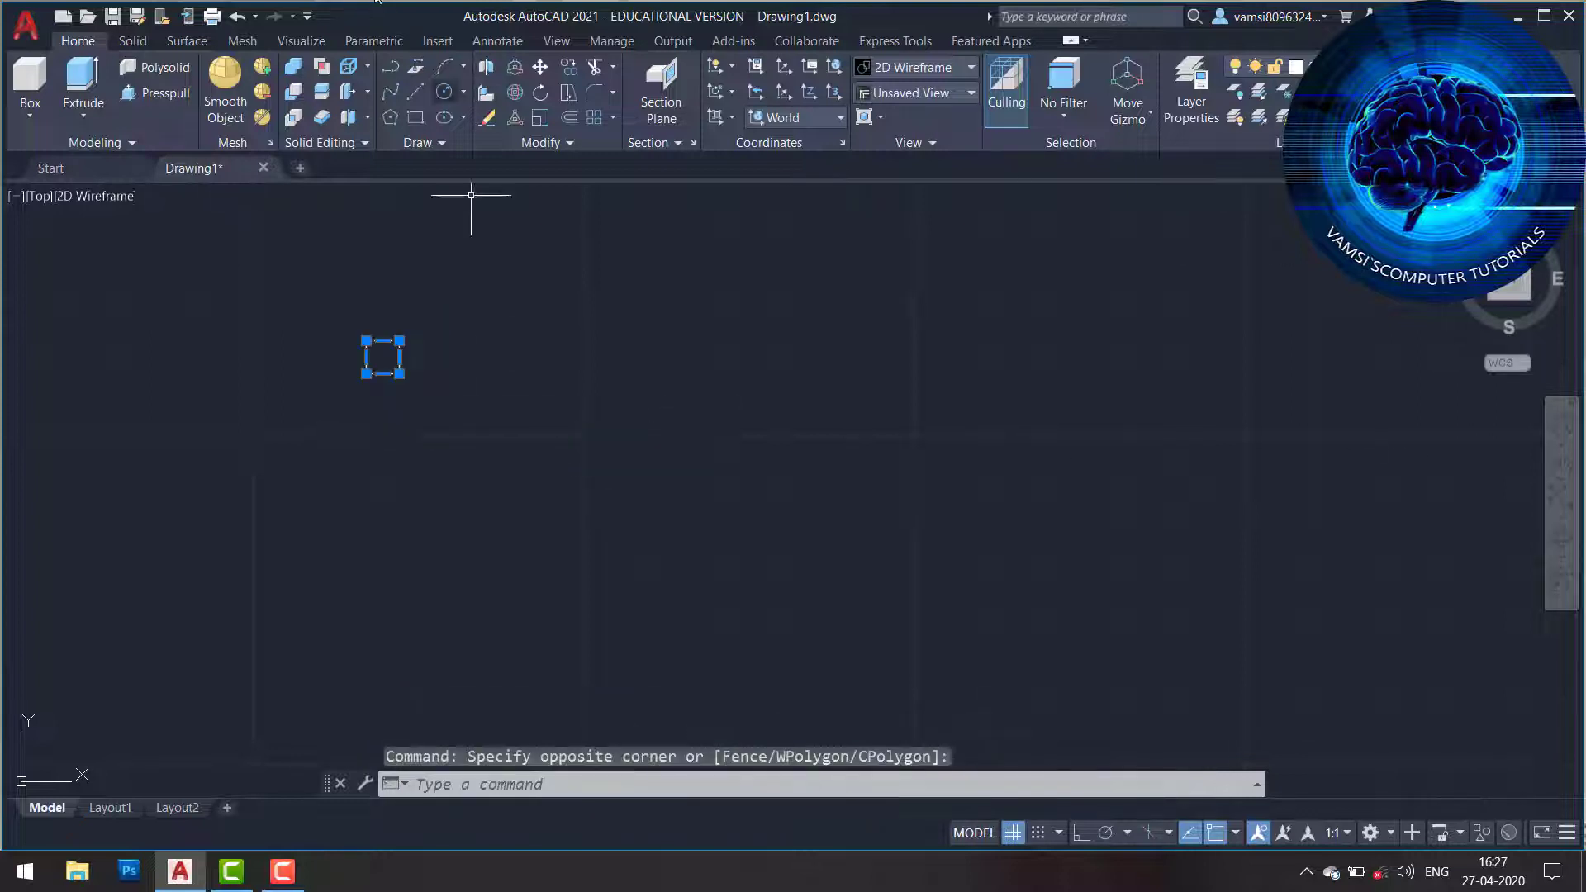
click(415, 124)
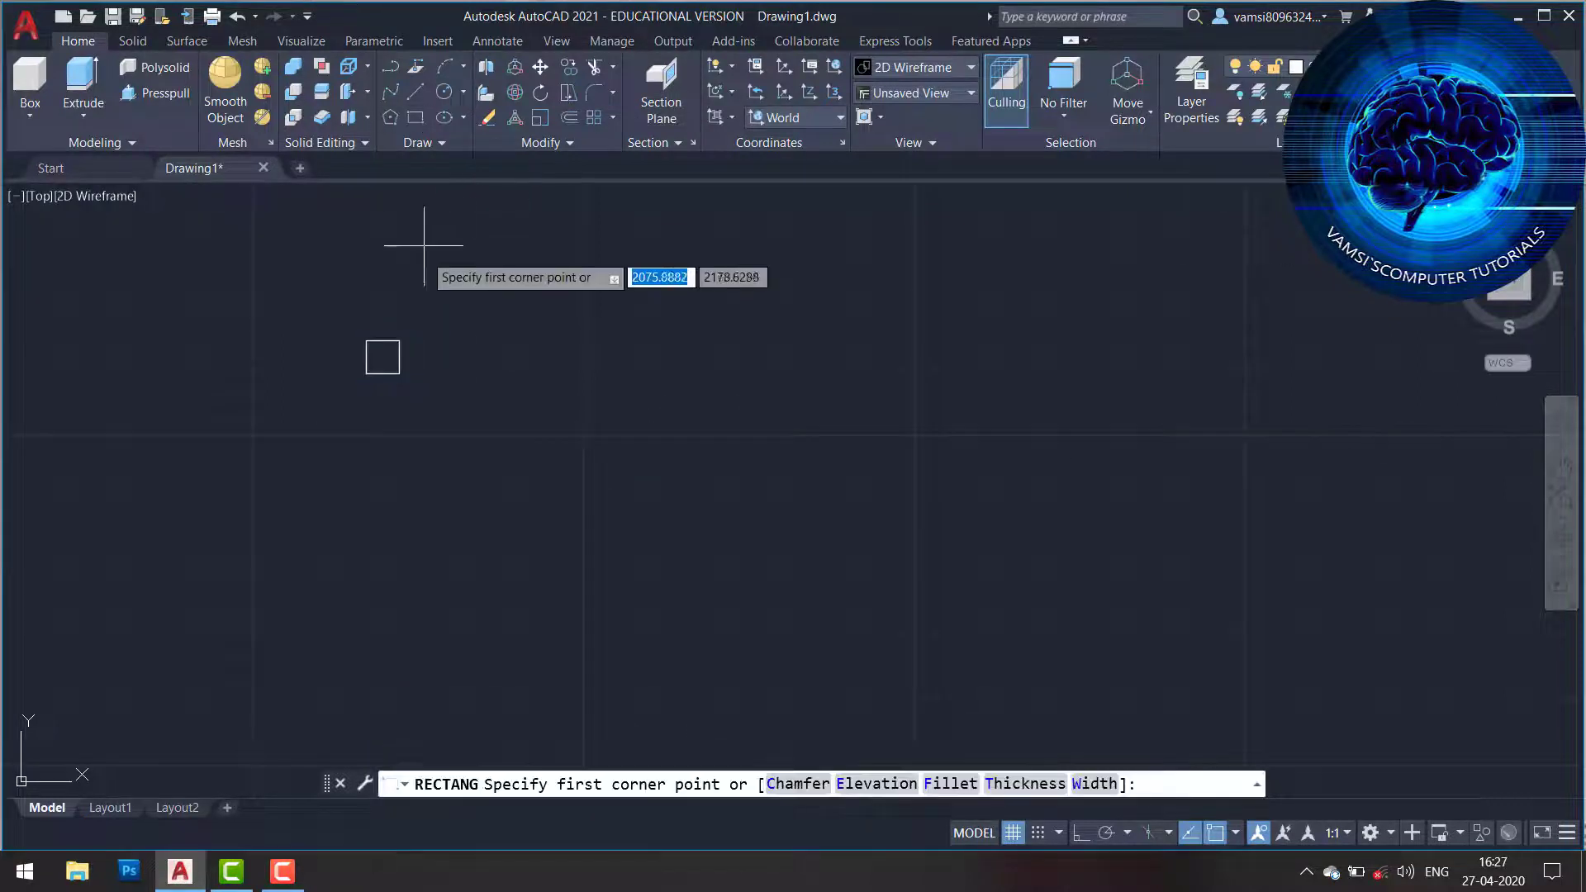
Copy the square 20 units to the right with Ortho on.
click(569, 73)
click(429, 311)
click(321, 453)
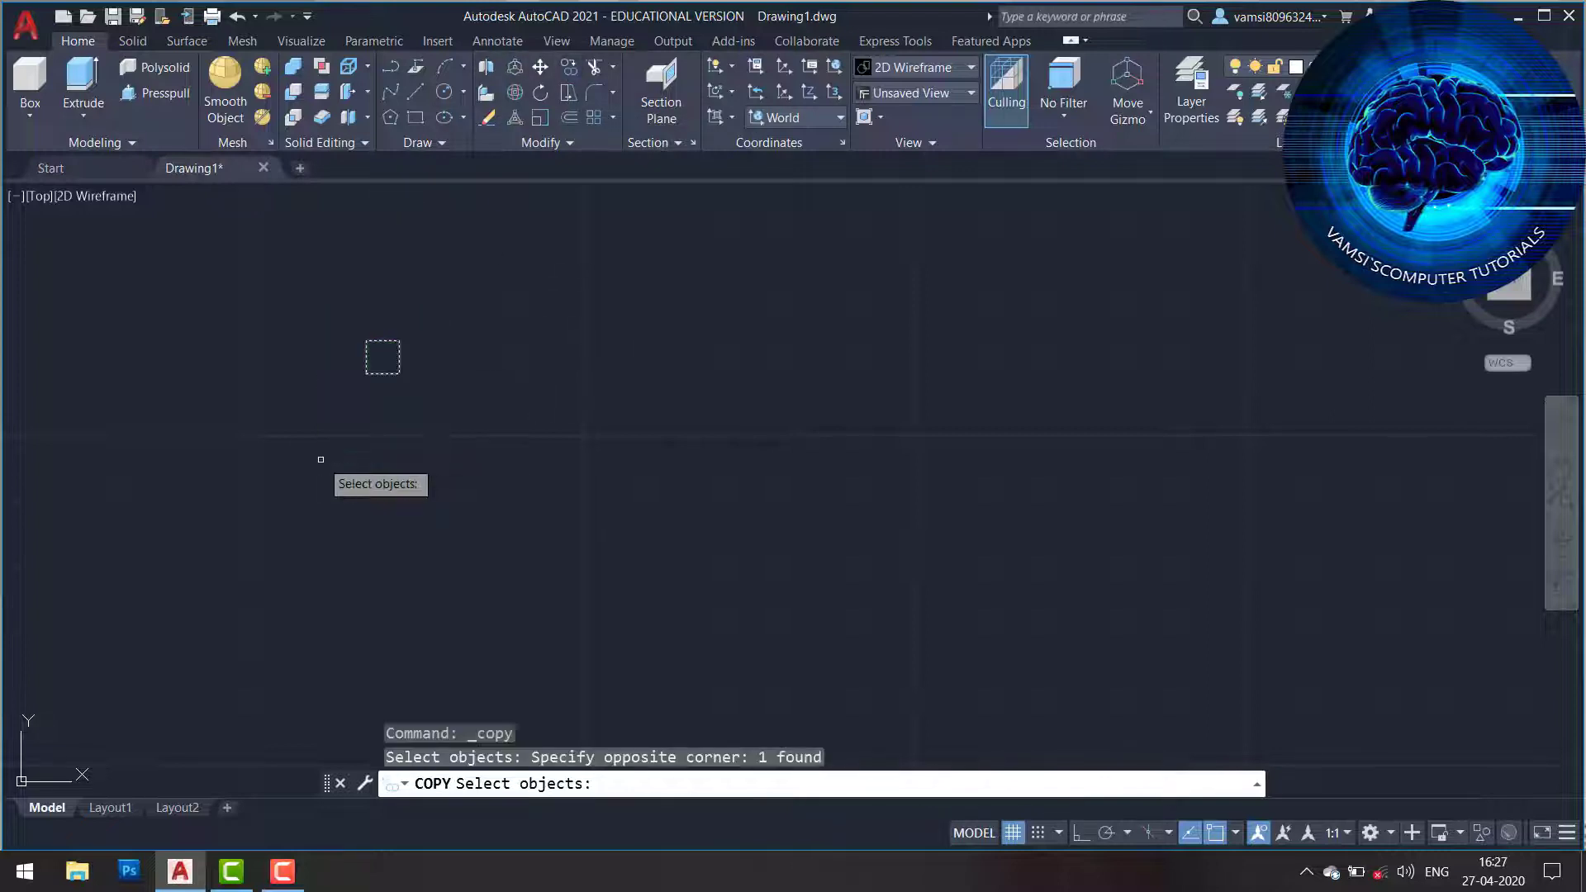
key(Return)
click(400, 340)
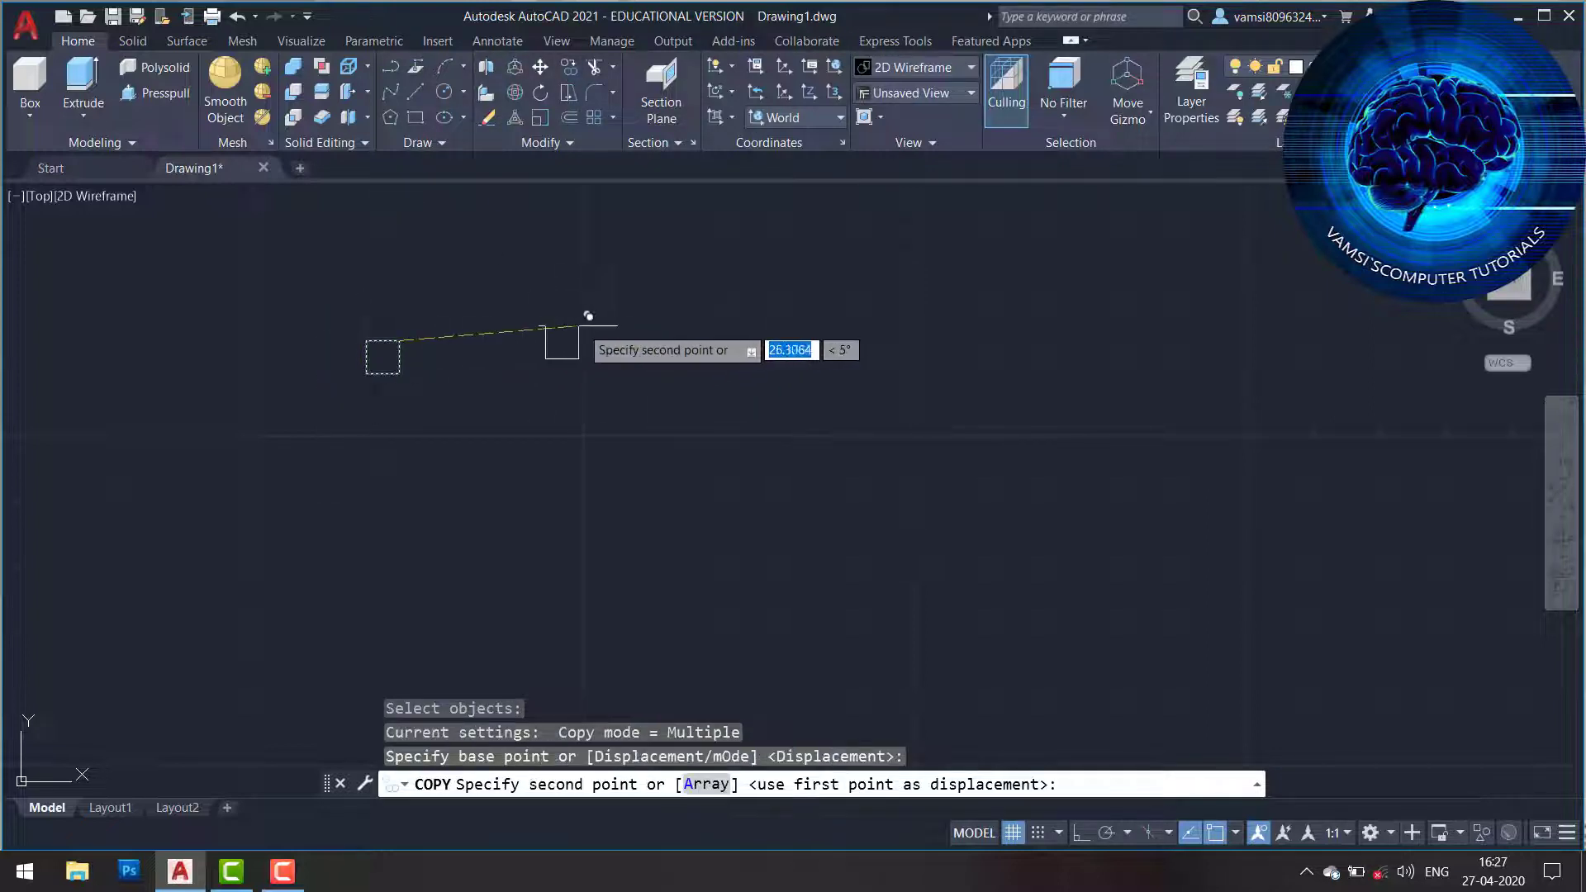
key(F8)
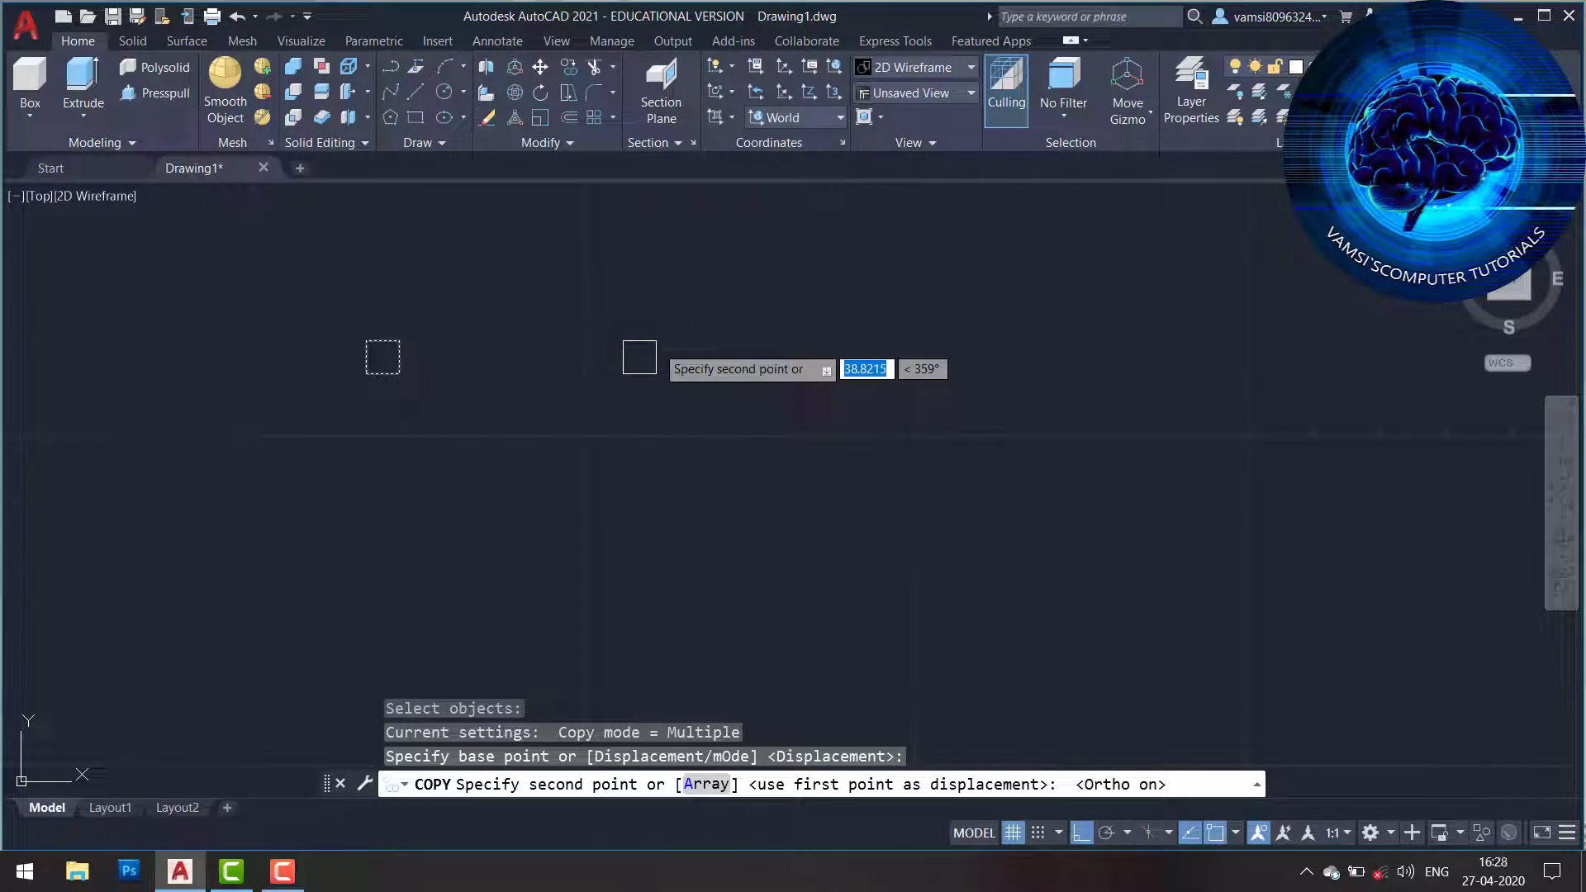
key(Return)
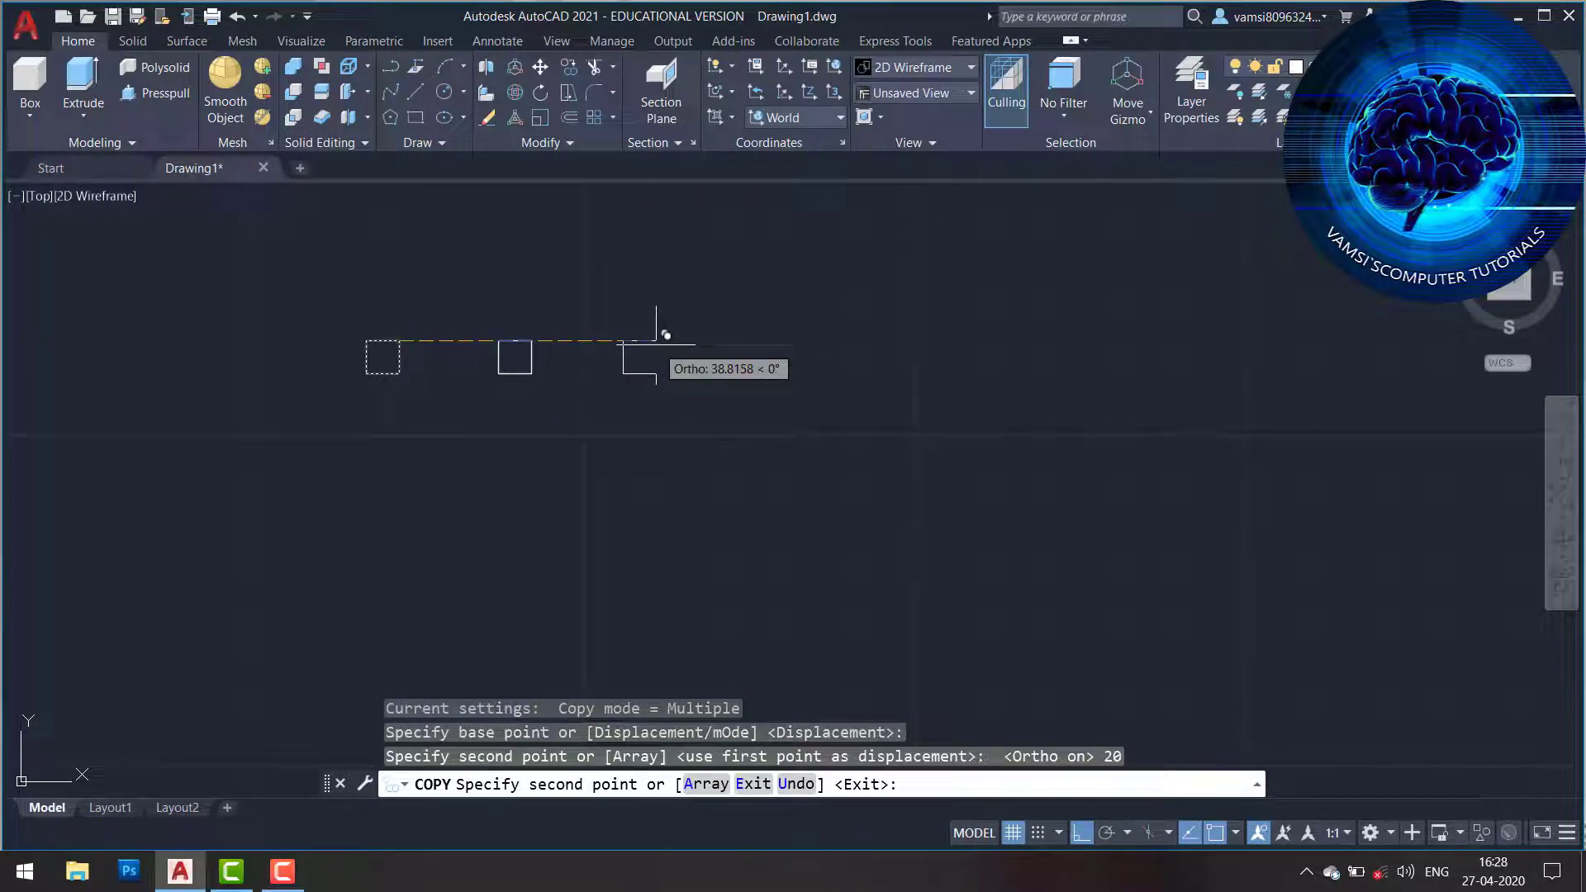
key(Escape)
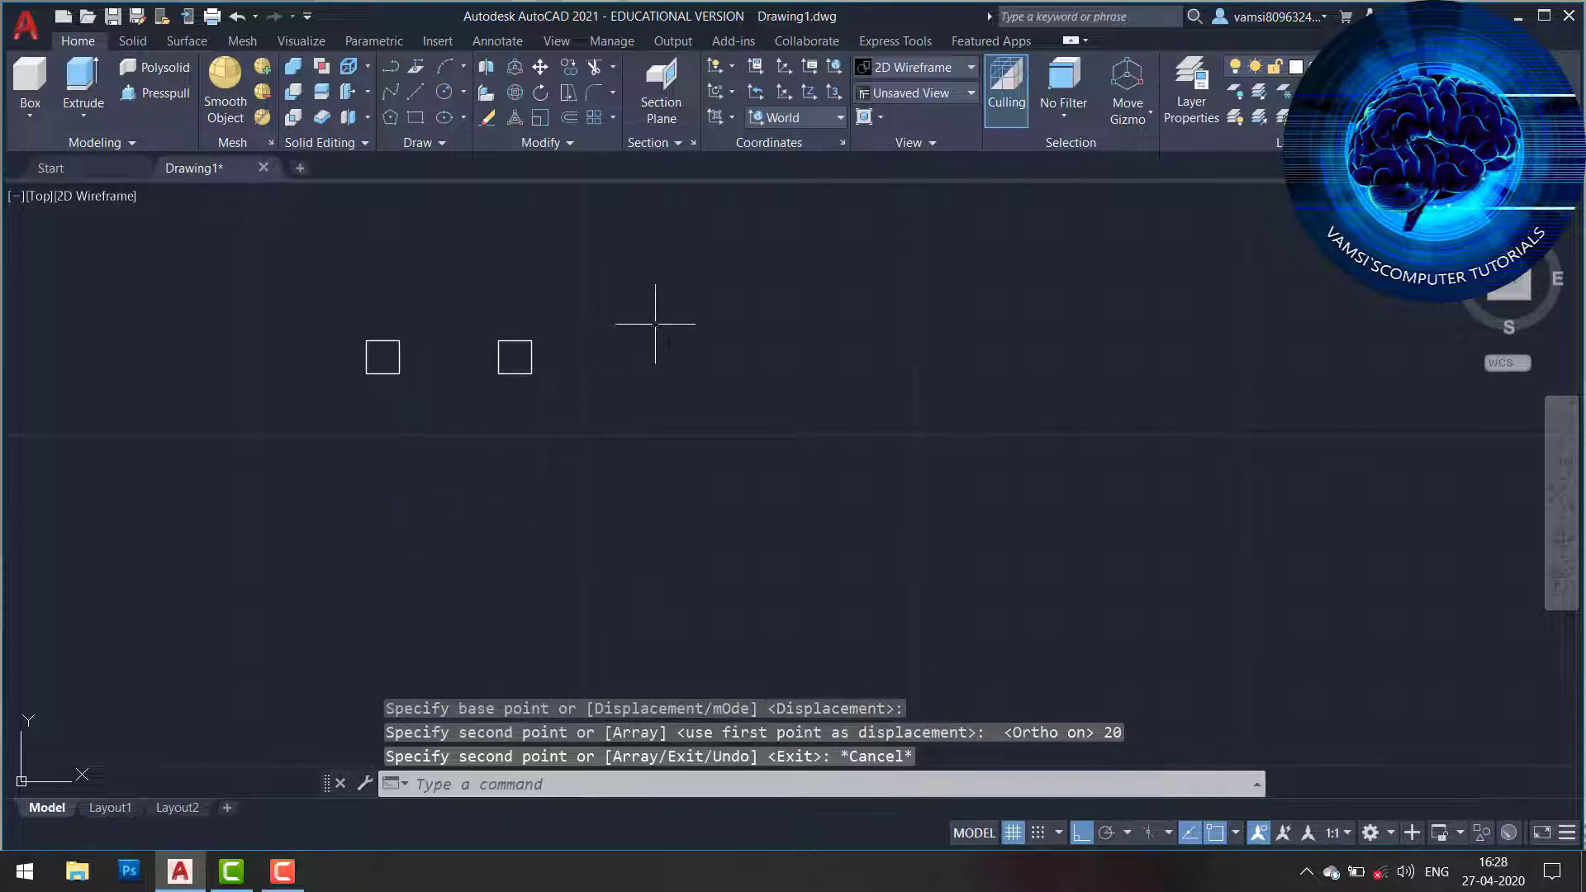
Copy both squares 20 units down to complete the 2×2 grid.
click(673, 271)
click(337, 450)
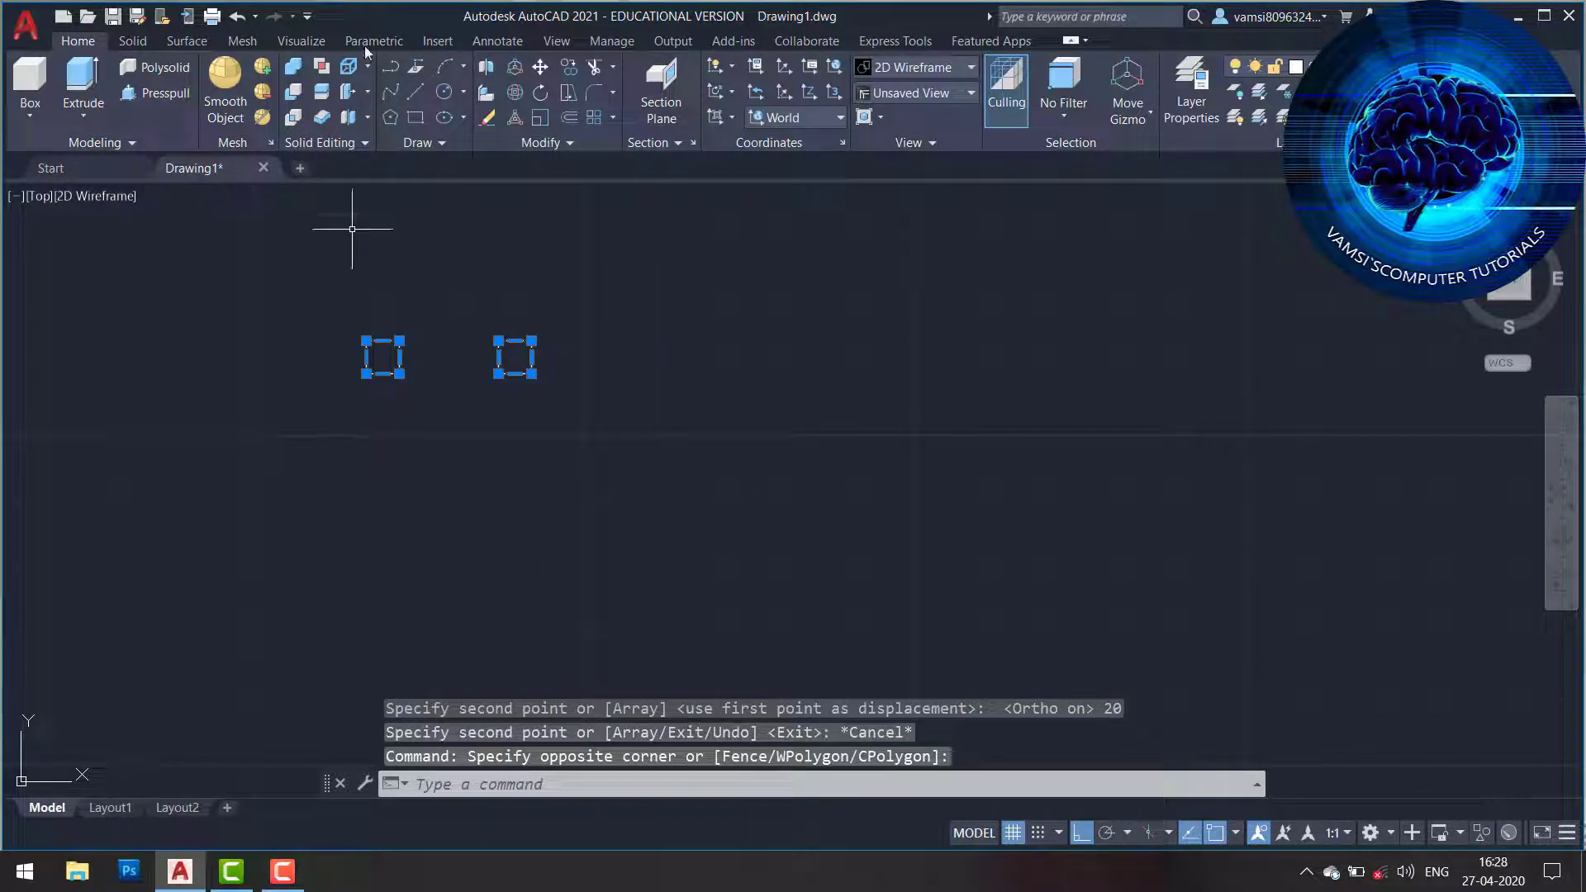
text(co)
key(Return)
click(399, 375)
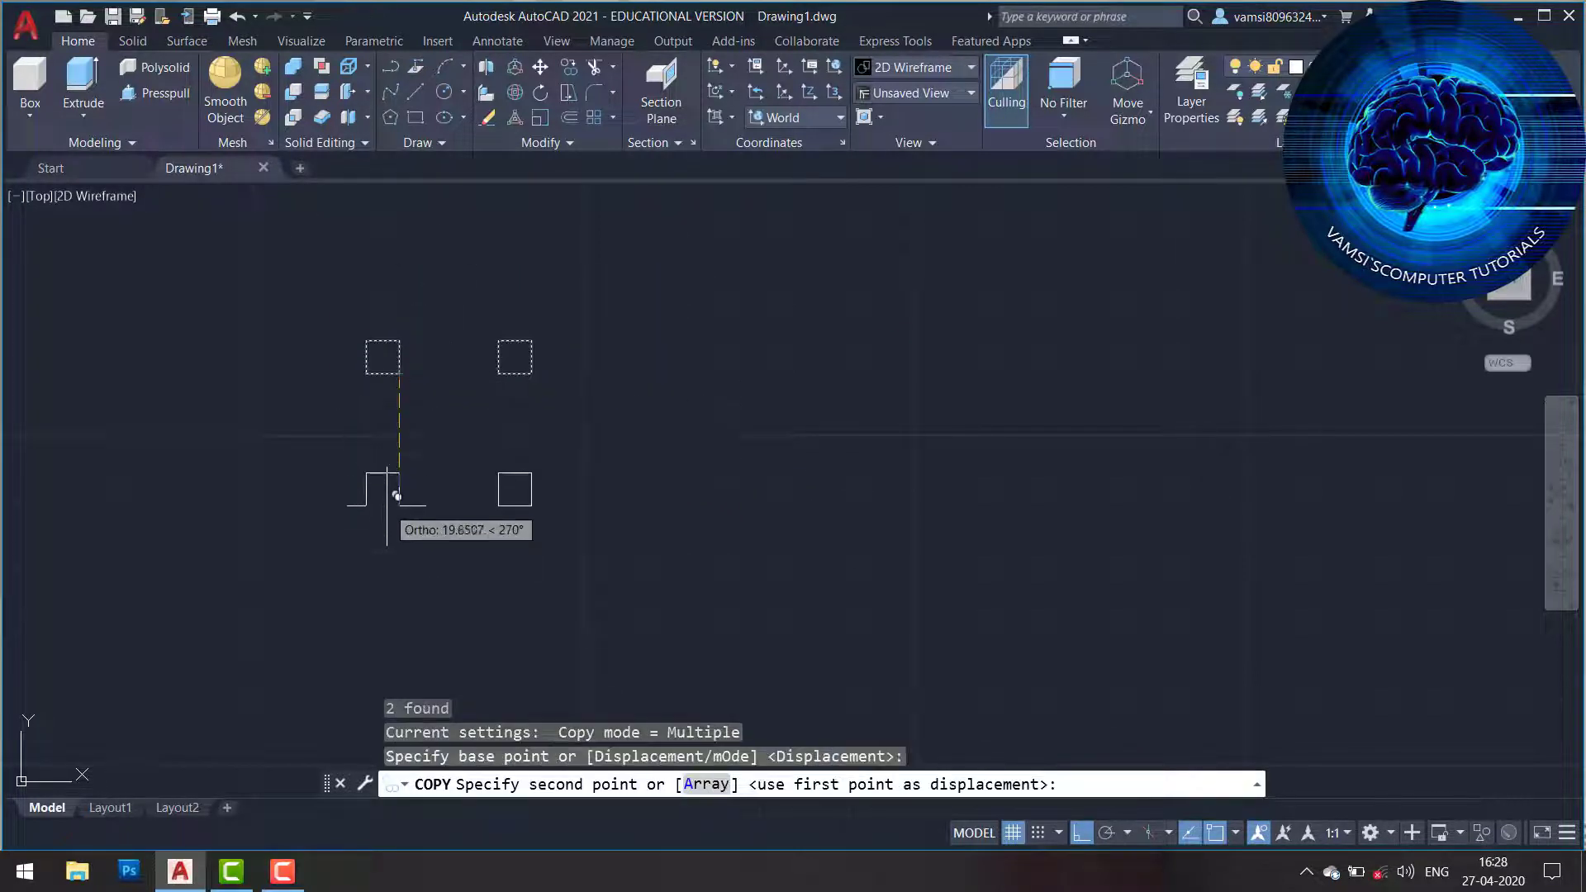
text(20)
key(Return)
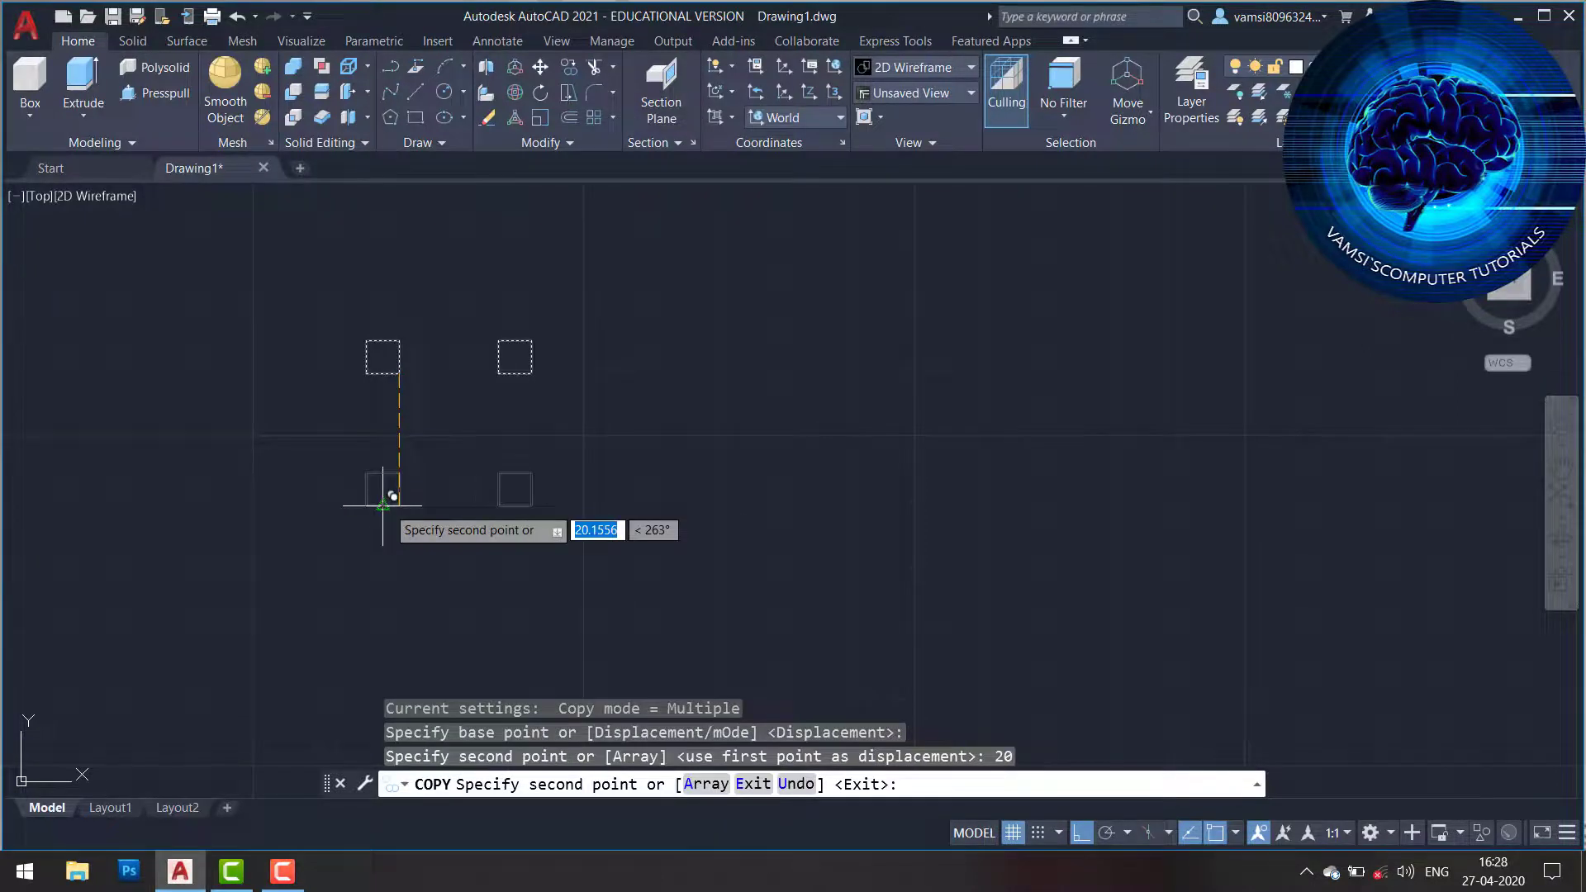
key(Escape)
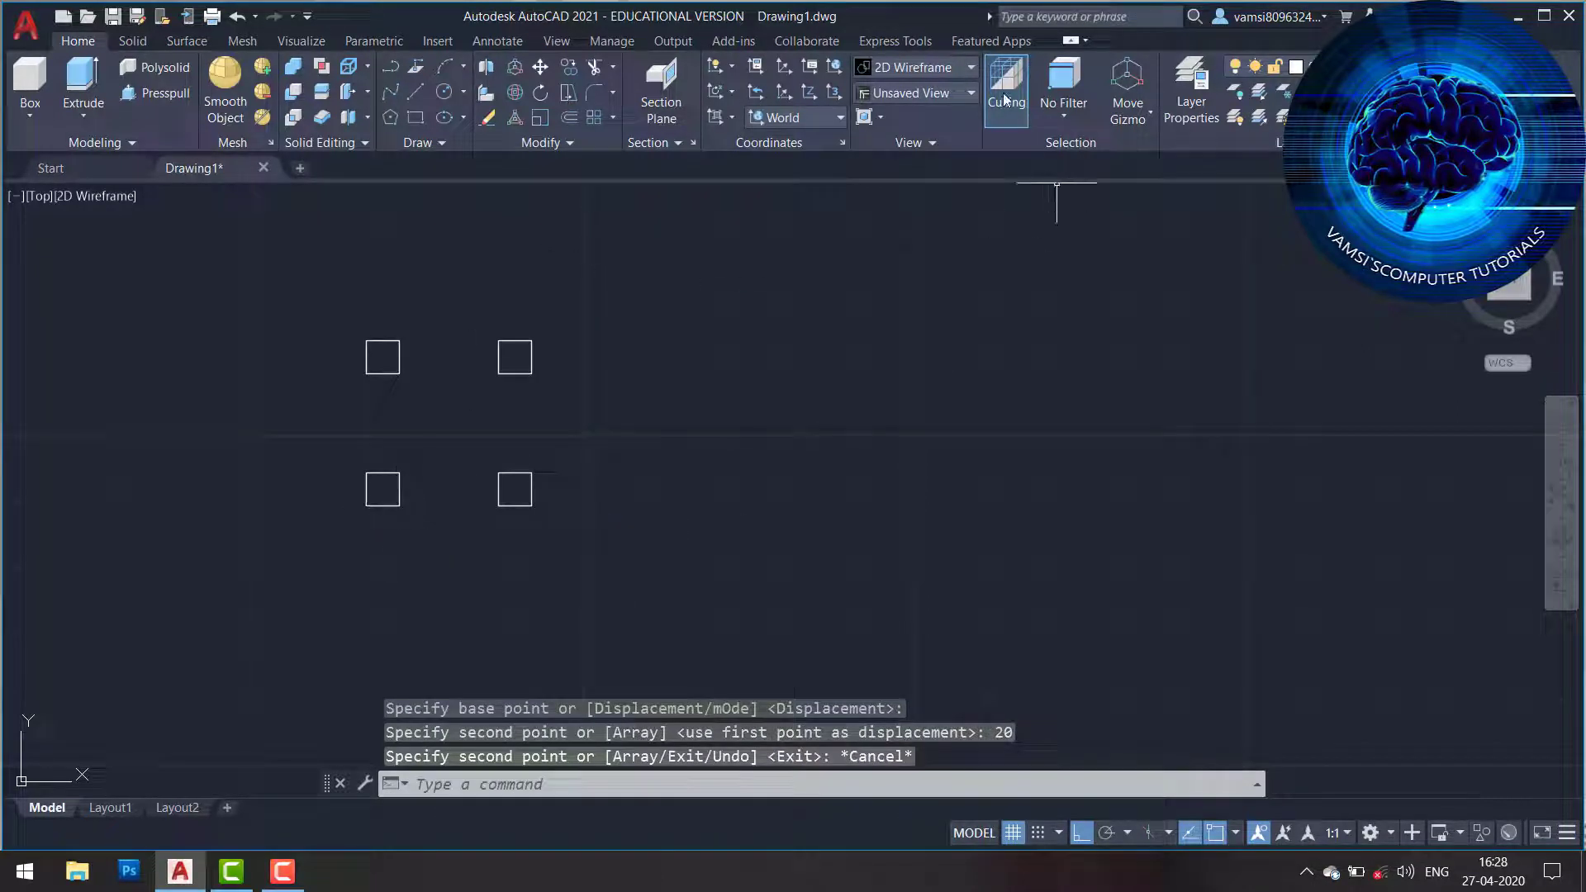
click(1005, 98)
Switch to SW Isometric view and select all four squares.
click(953, 92)
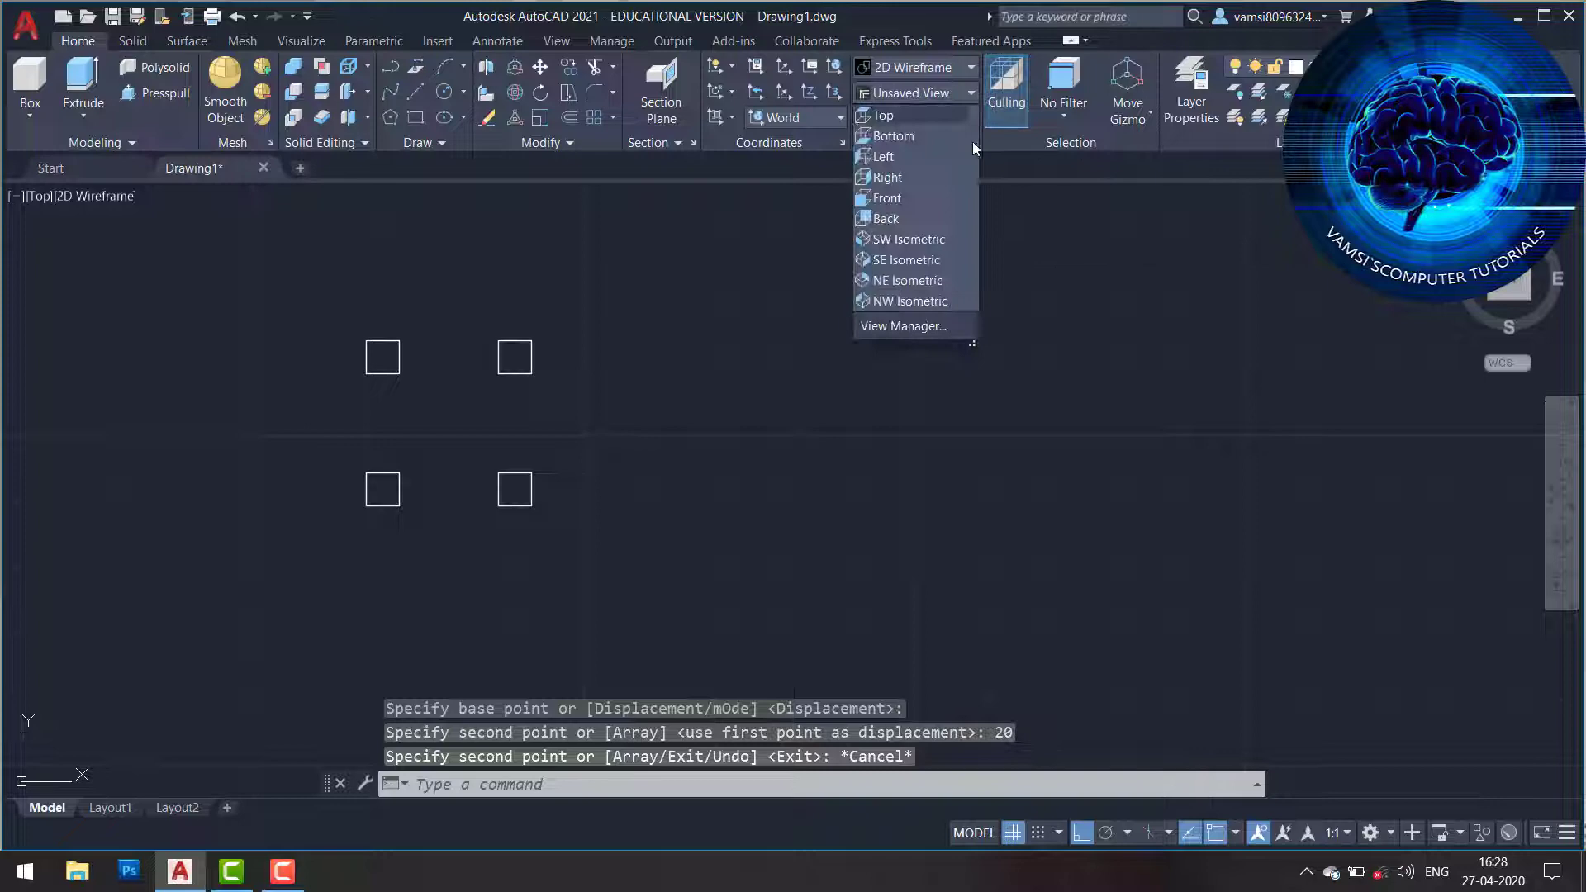
click(917, 239)
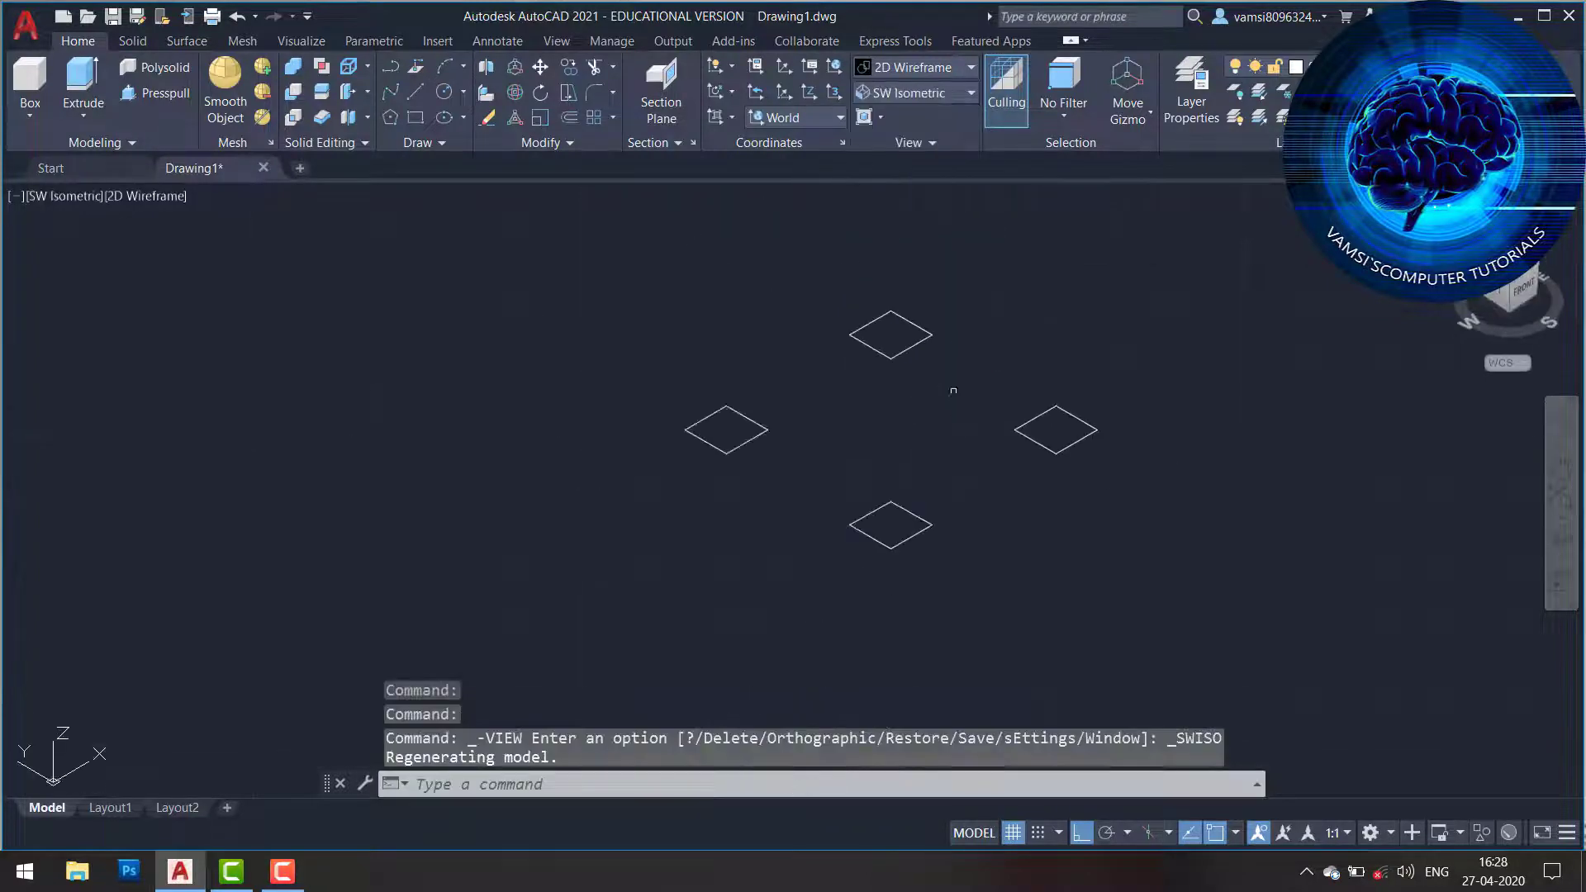
scroll(983, 413, down, 1)
click(1053, 300)
click(742, 498)
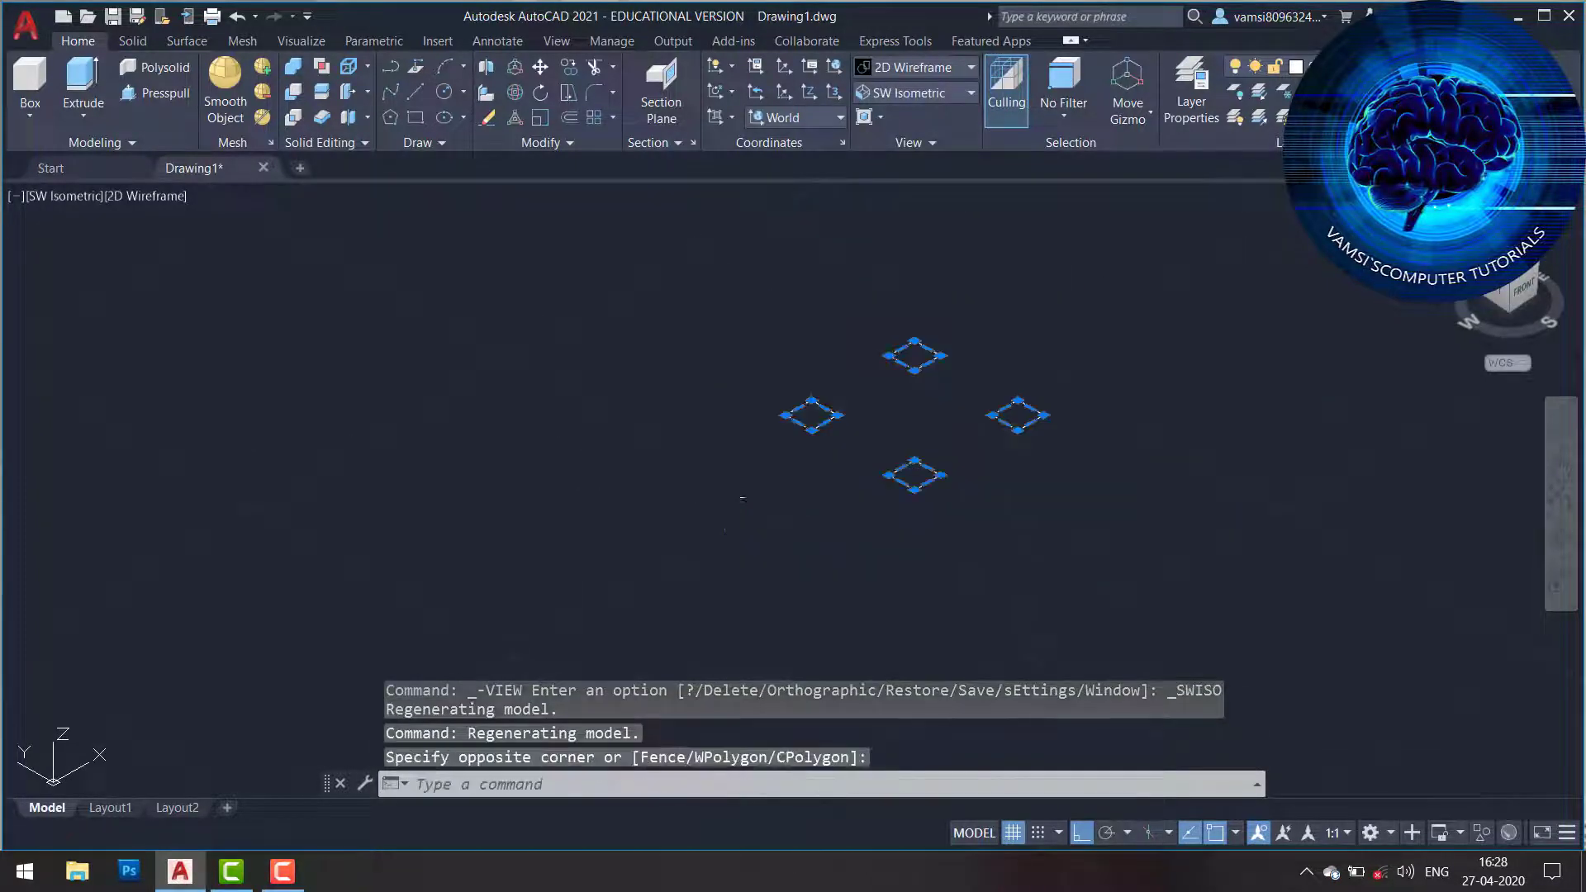
Copy the four squares 20 units straight up along Z.
click(569, 69)
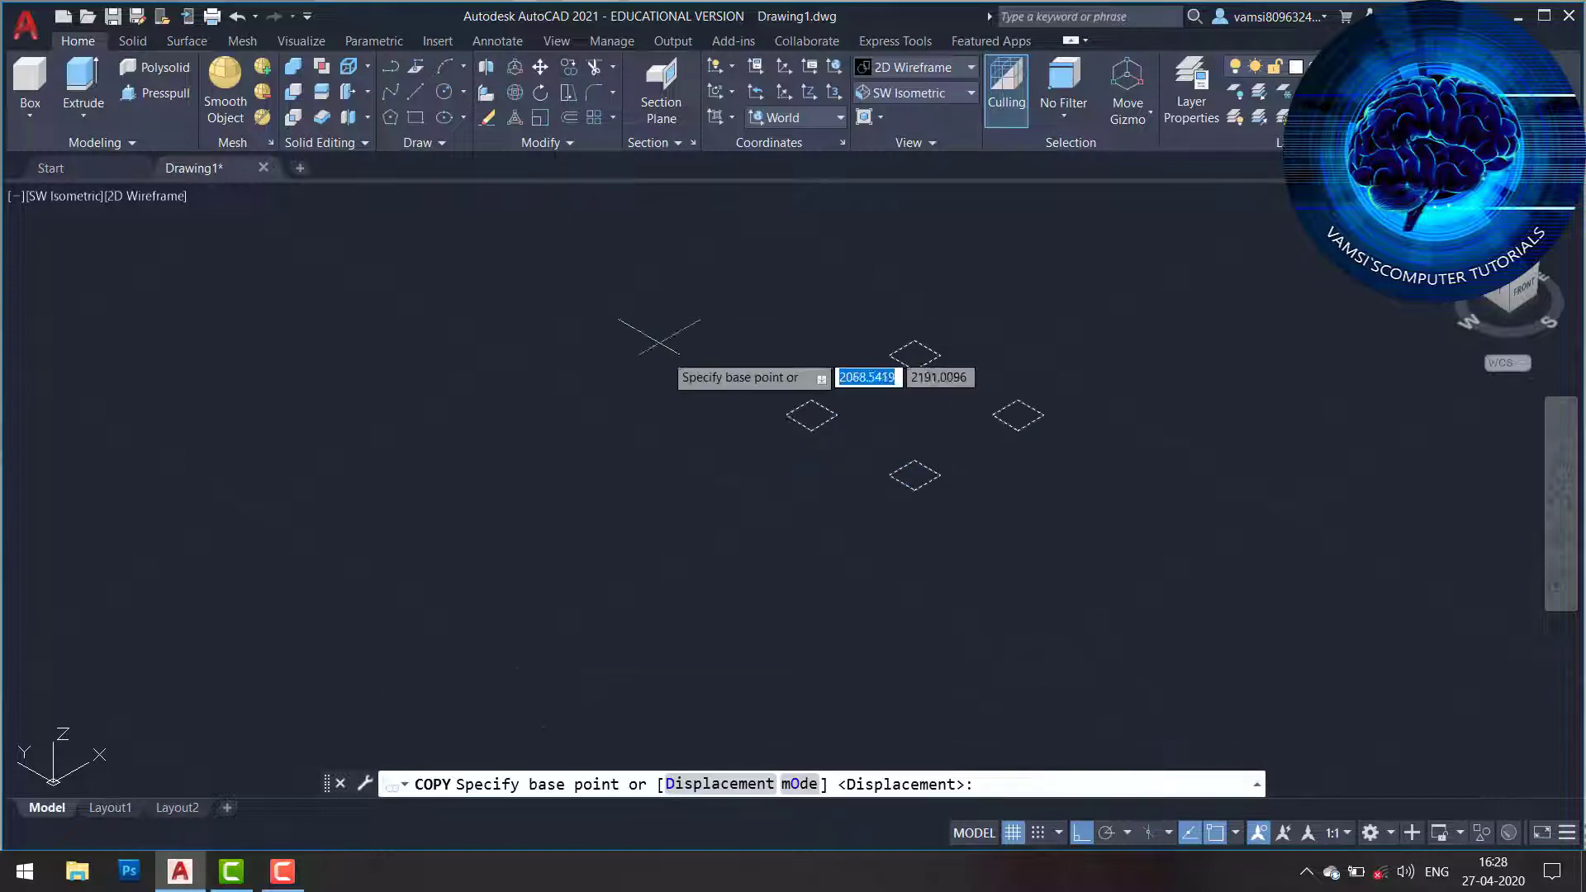
click(786, 415)
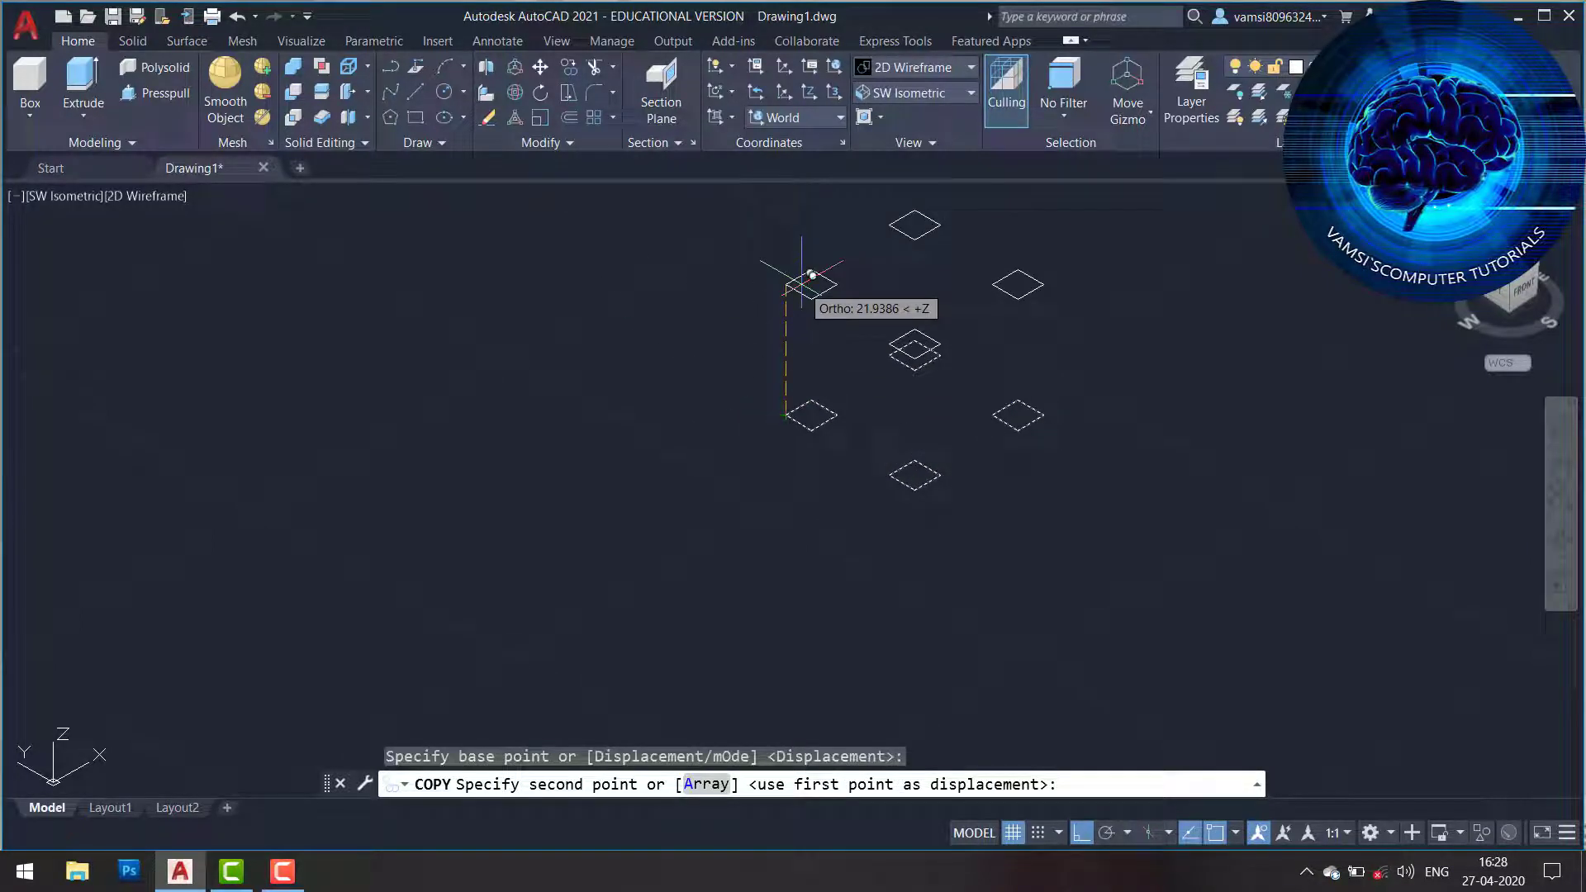
text(20)
key(Return)
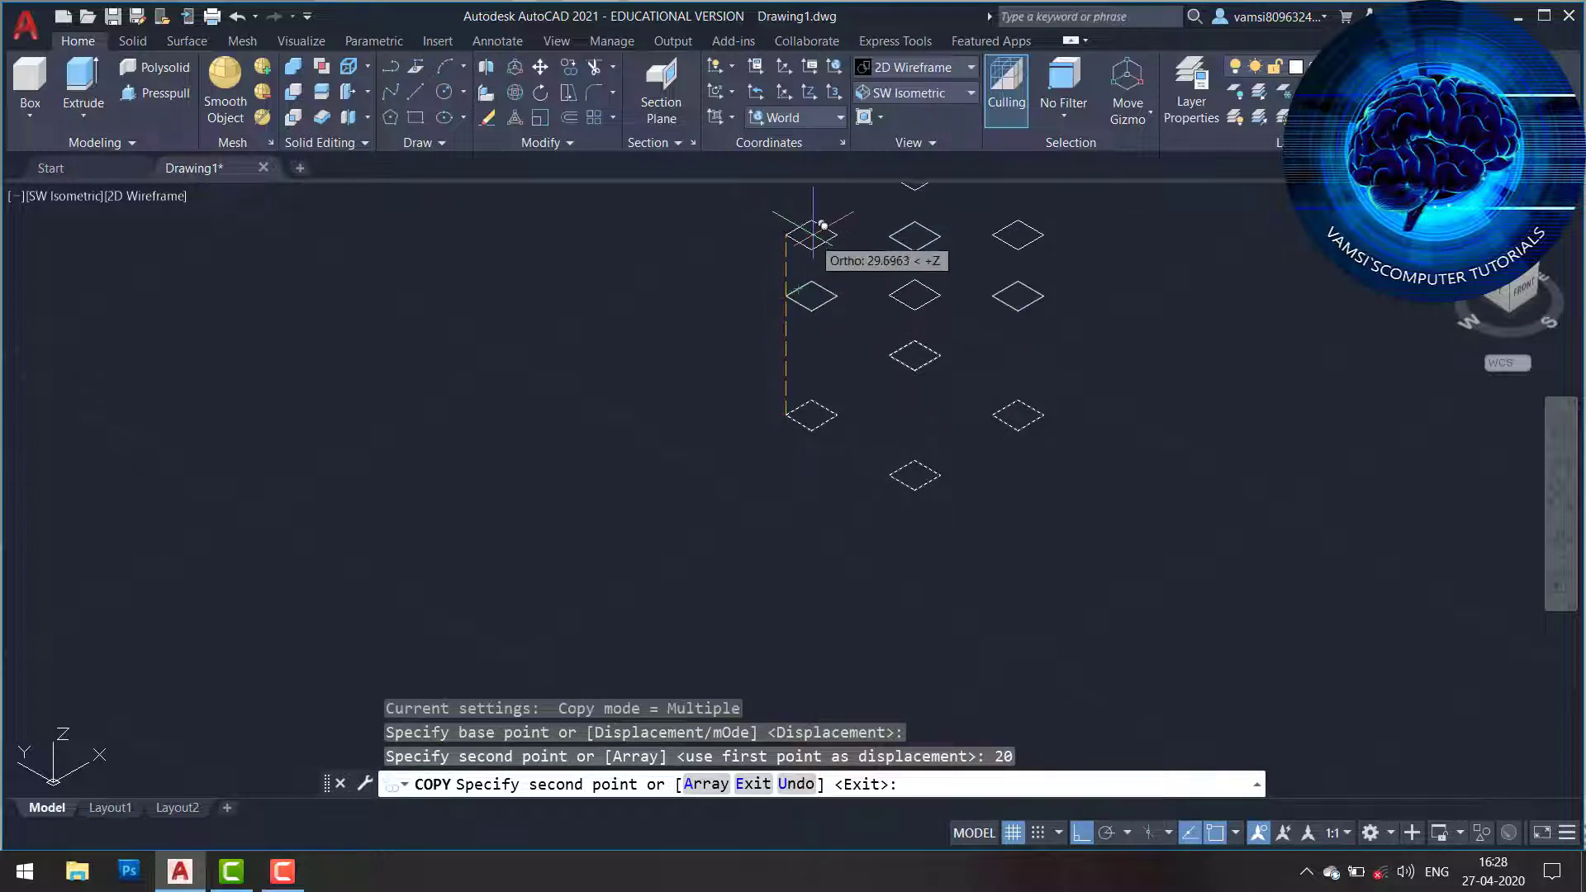
middle_drag(822, 221, 818, 399)
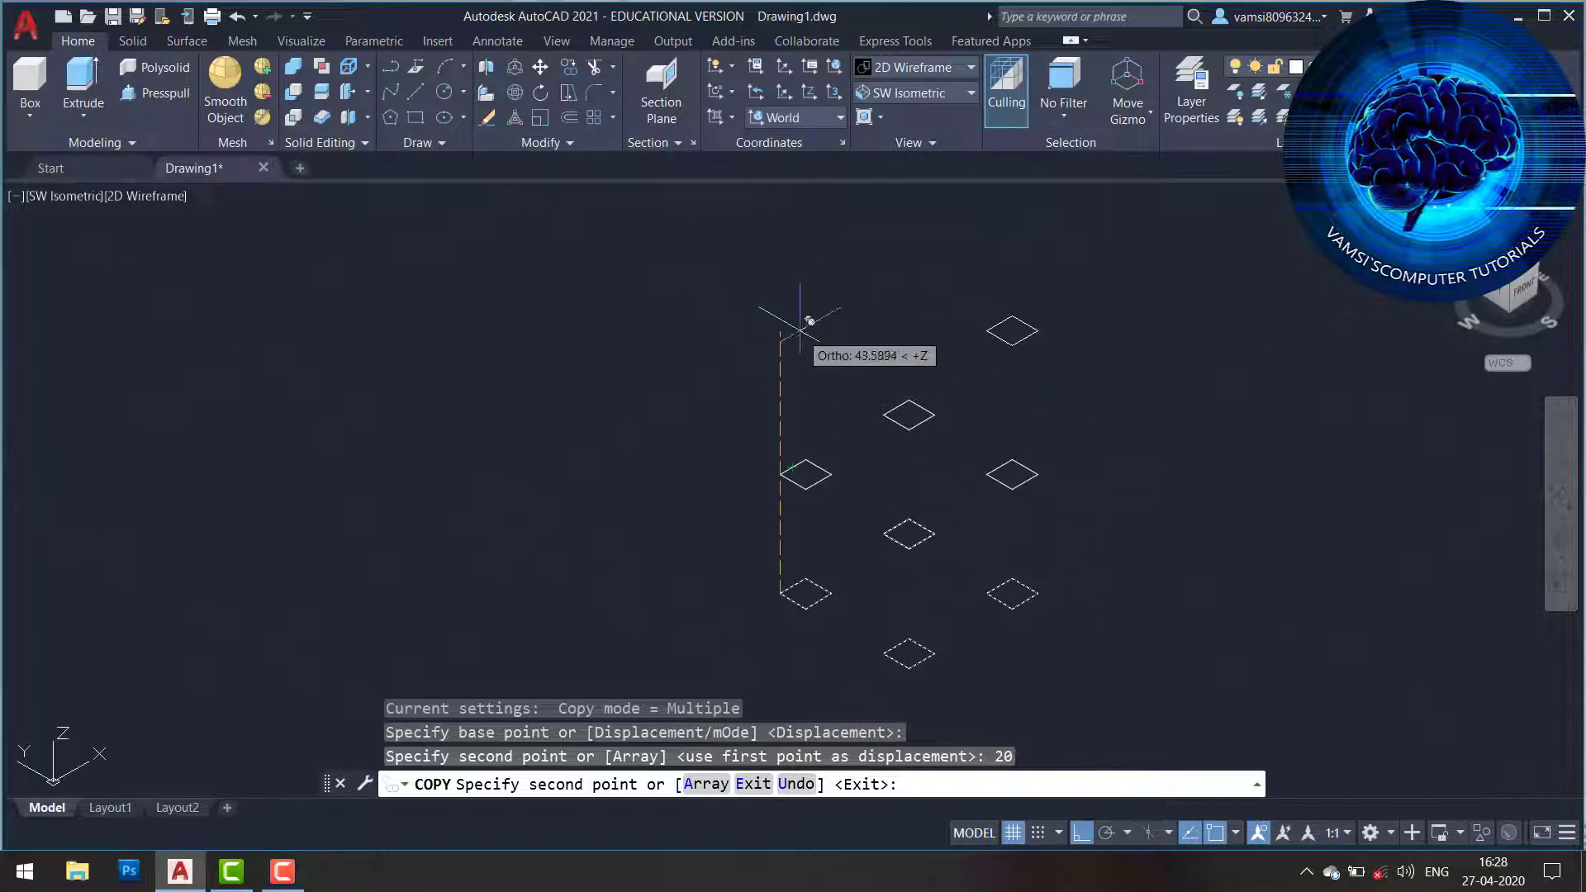
text(20)
key(Return)
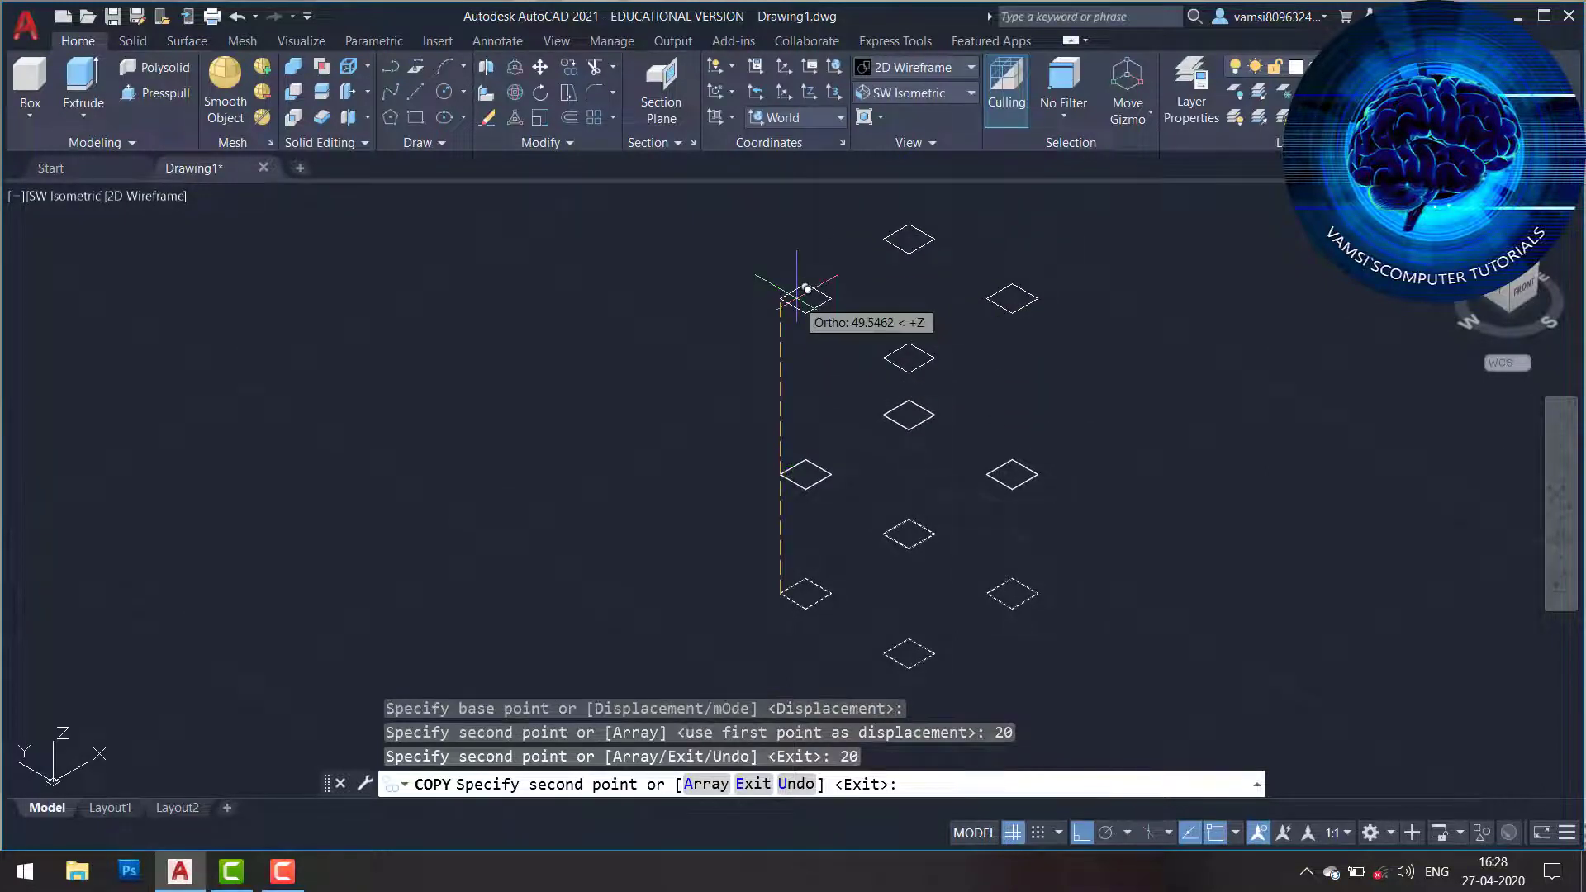
key(Escape)
Undo the last action, cancel stray selections, and orbit to a near-top custom view.
scroll(1032, 497, down, 4)
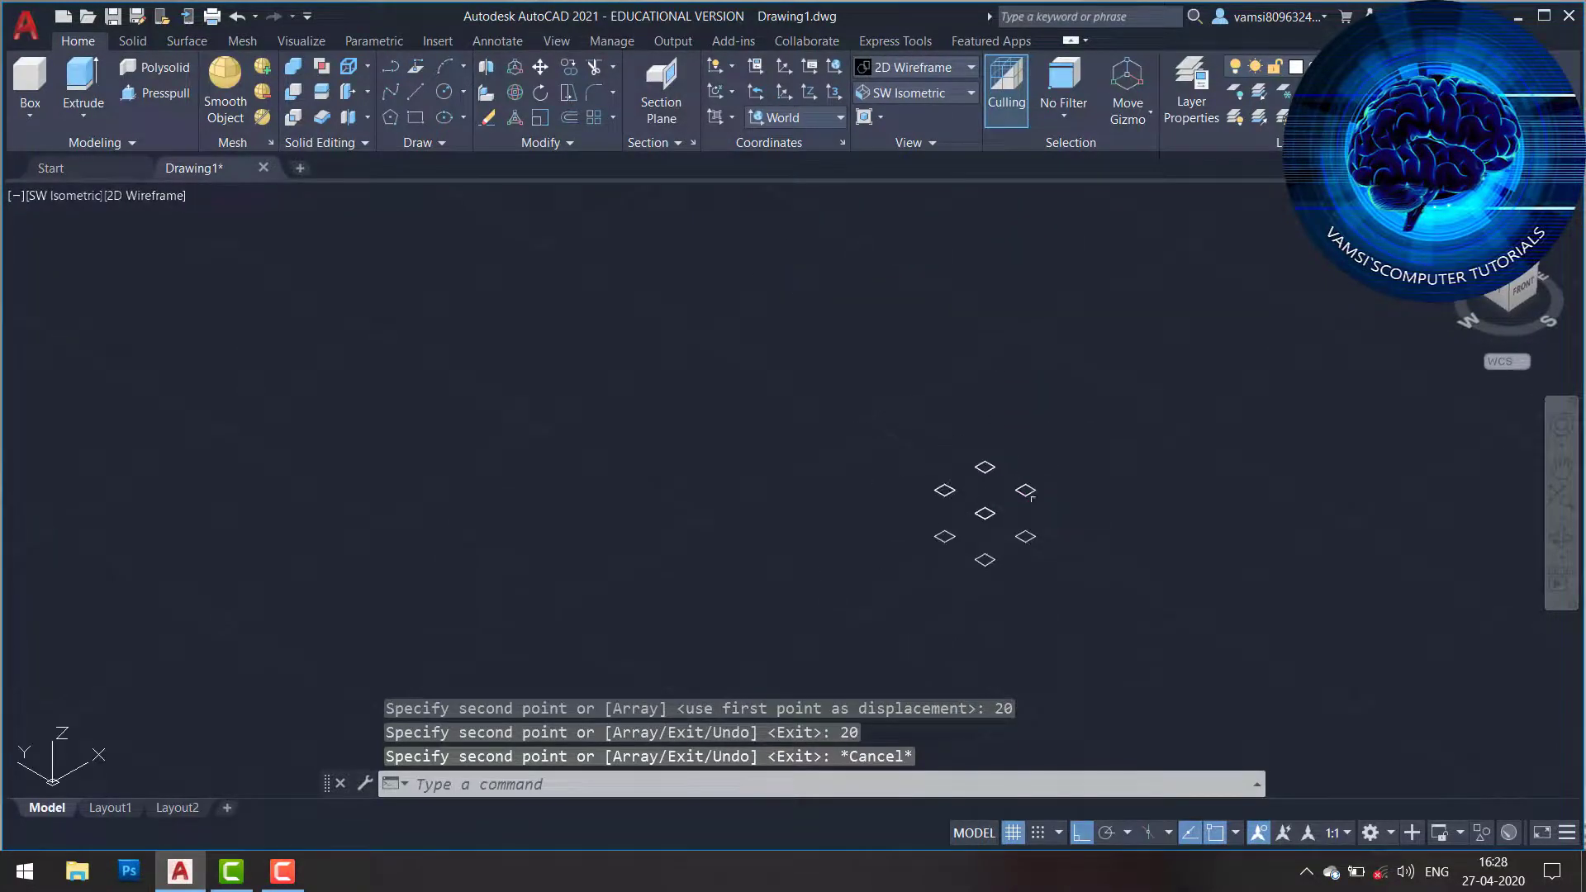
scroll(1052, 475, up, 2)
scroll(958, 545, up, 2)
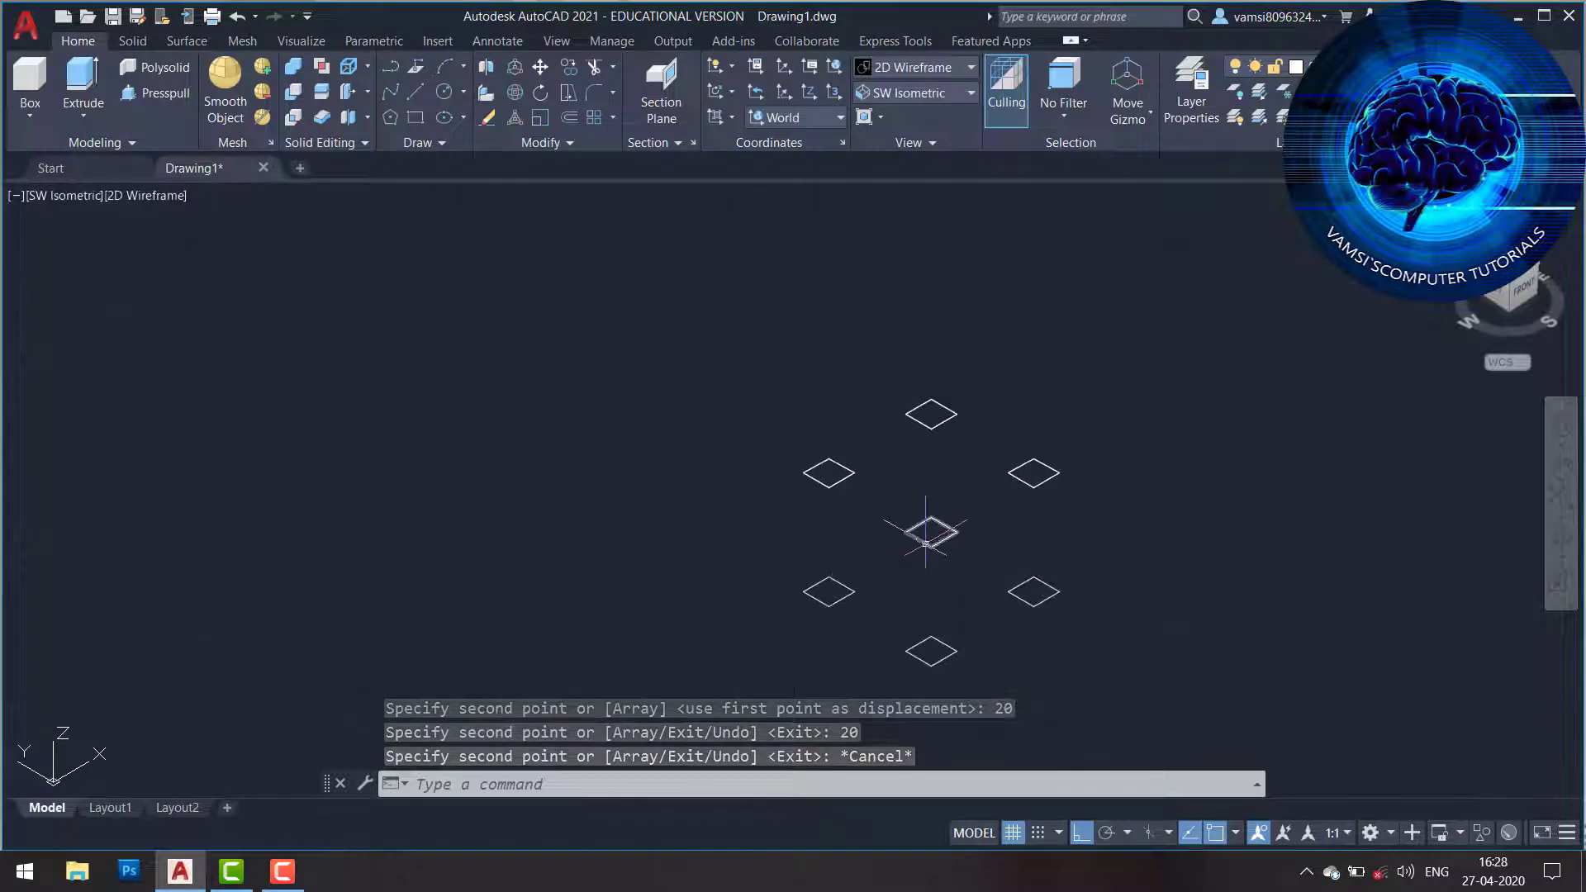
key(ctrl+z)
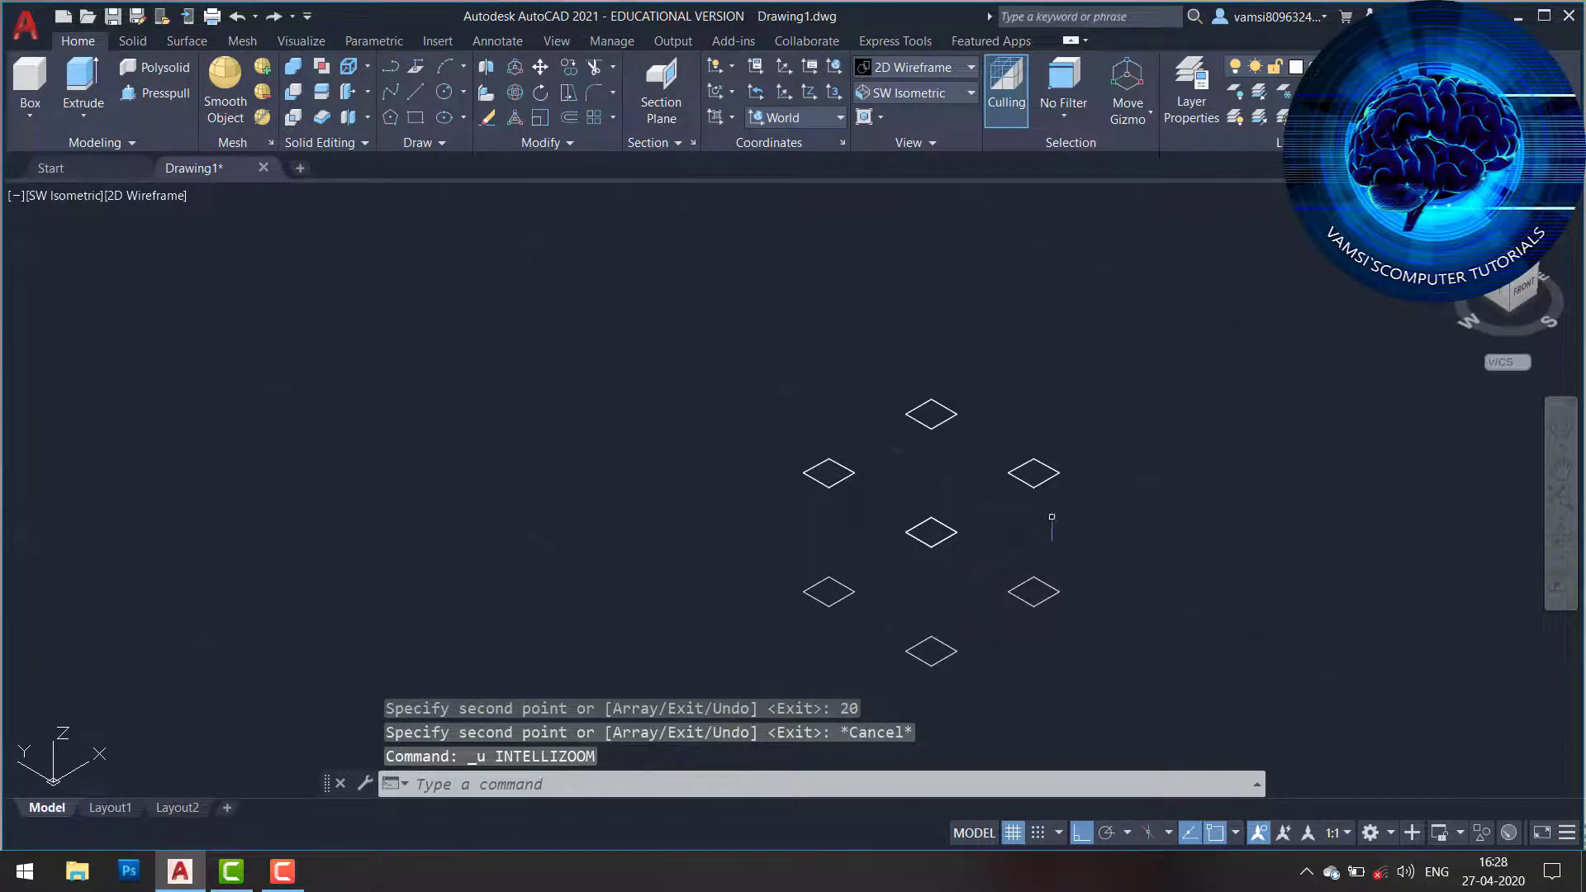
click(1088, 424)
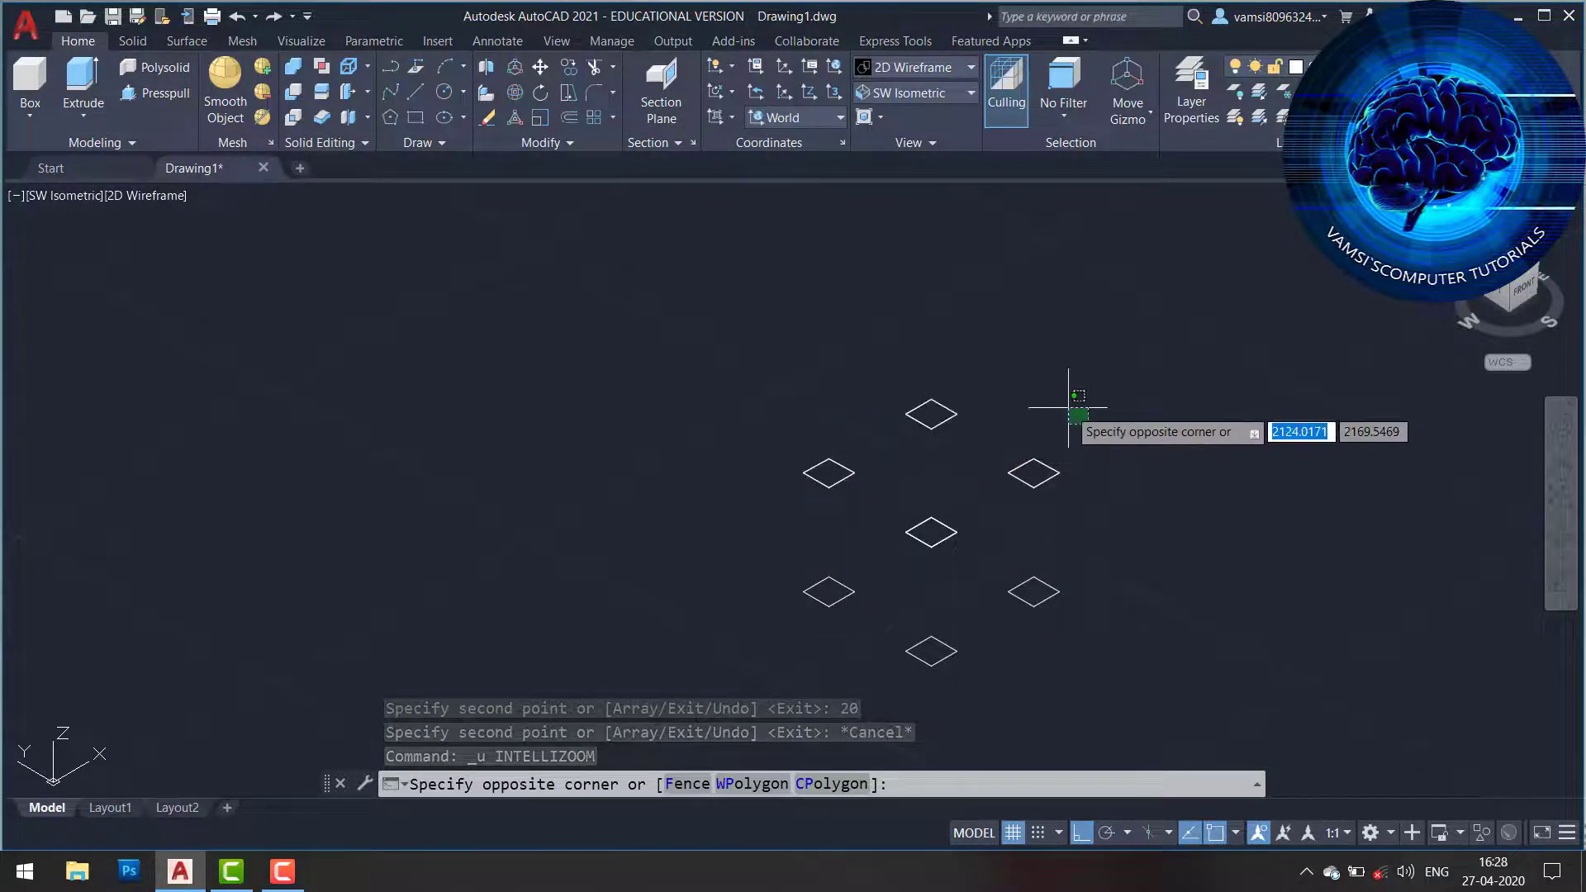
key(Escape)
click(1112, 598)
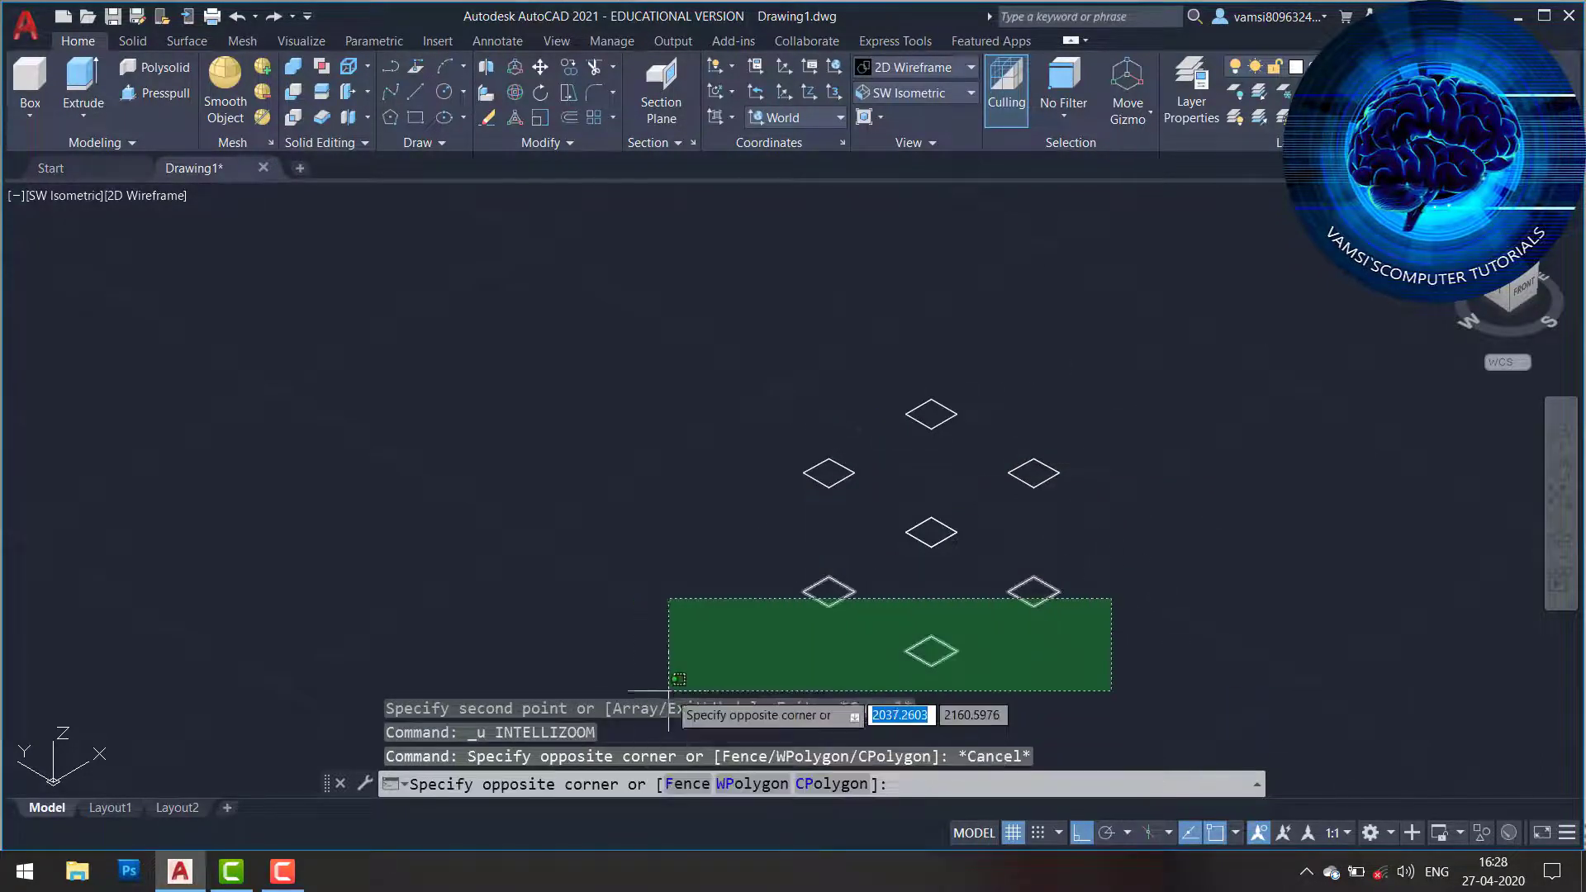
key(Escape)
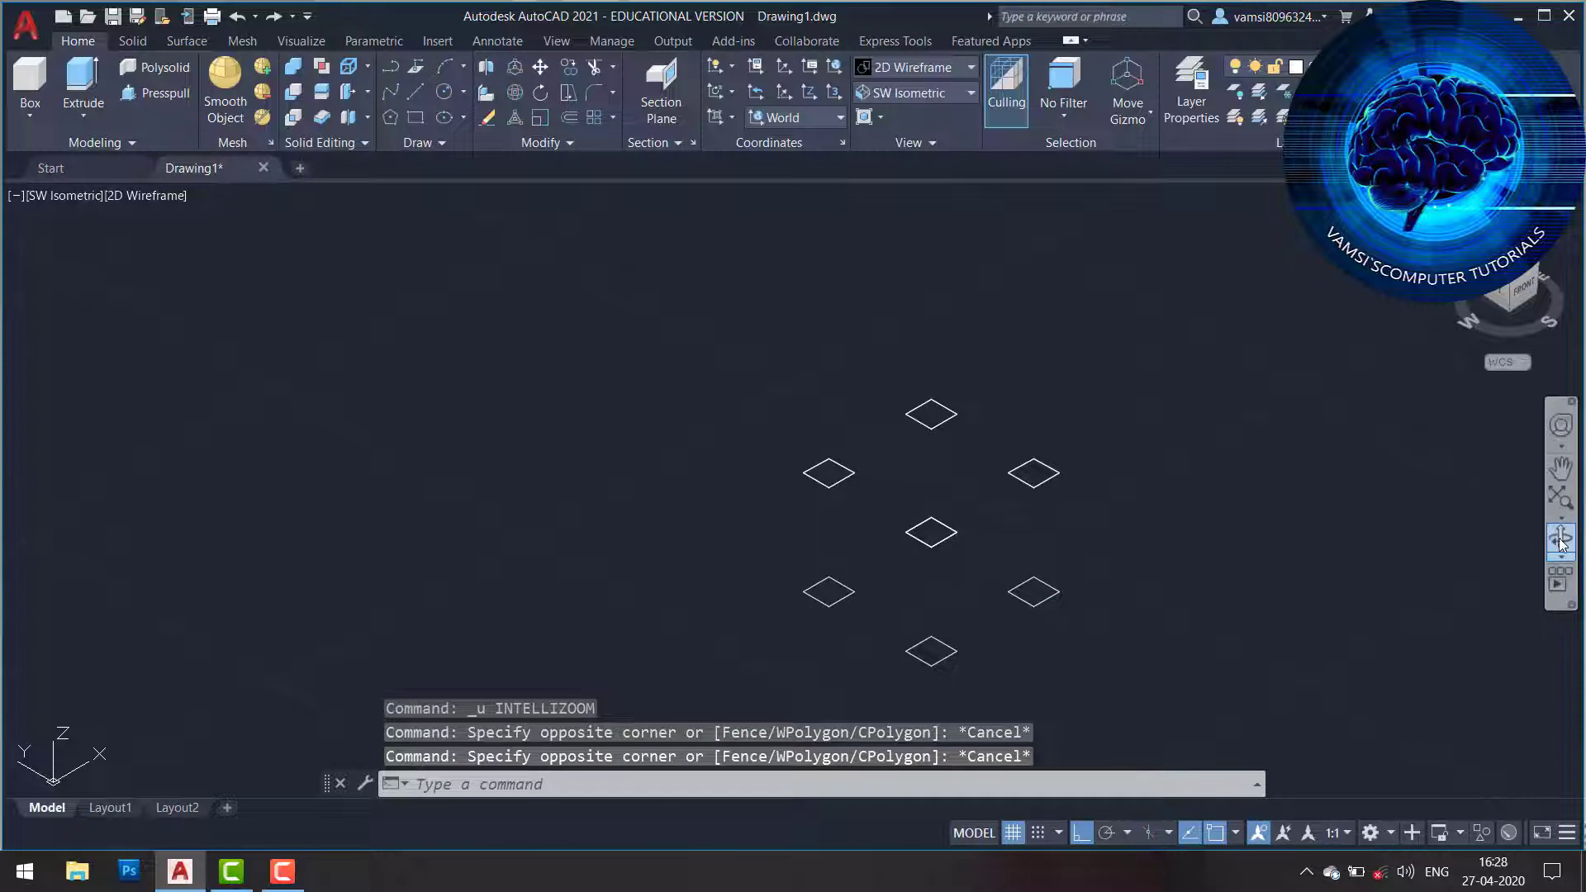
shift+middle_drag(1335, 438, 1264, 474)
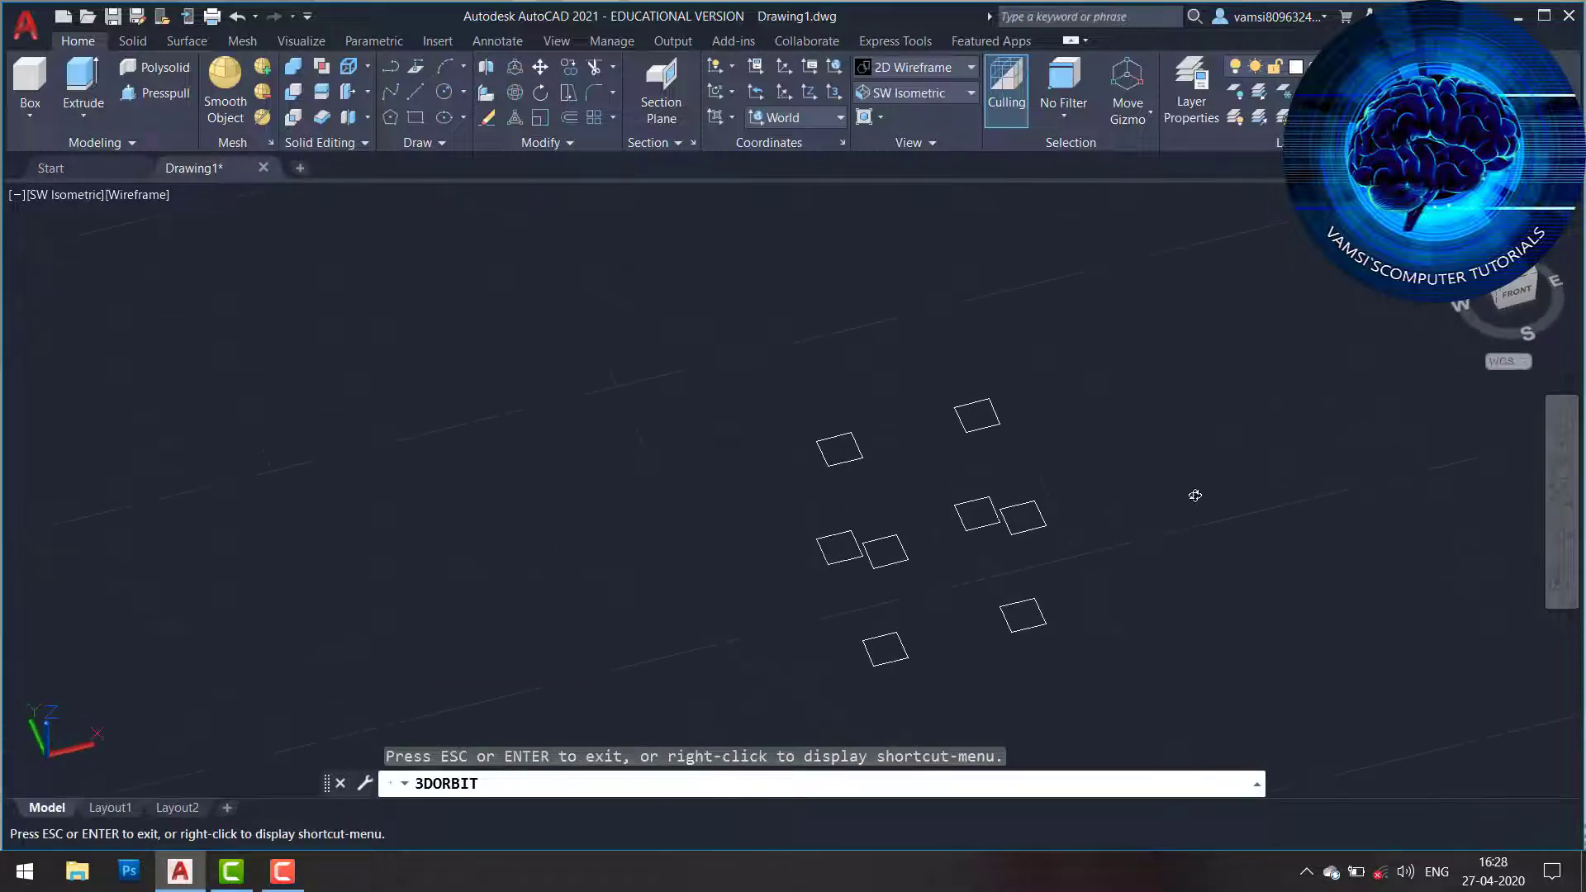
mouse_move(1169, 513)
shift+middle_down()
mouse_move(1121, 488)
mouse_move(1118, 460)
shift+middle_up()
Copy the four upper squares 20 units higher along Z, then select two raised squares.
click(1111, 355)
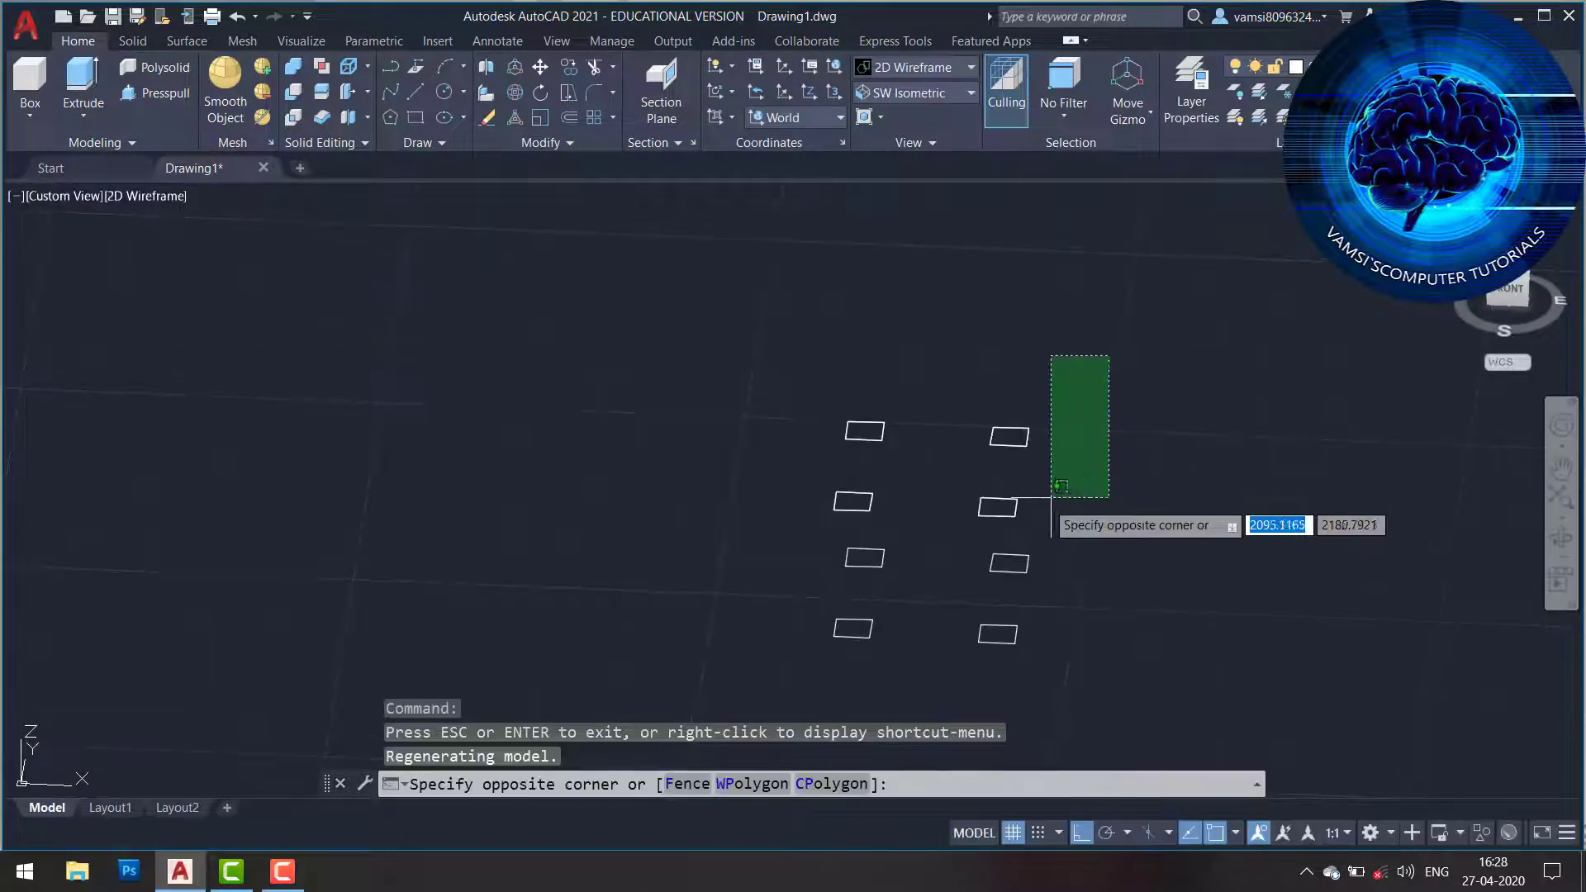
click(798, 518)
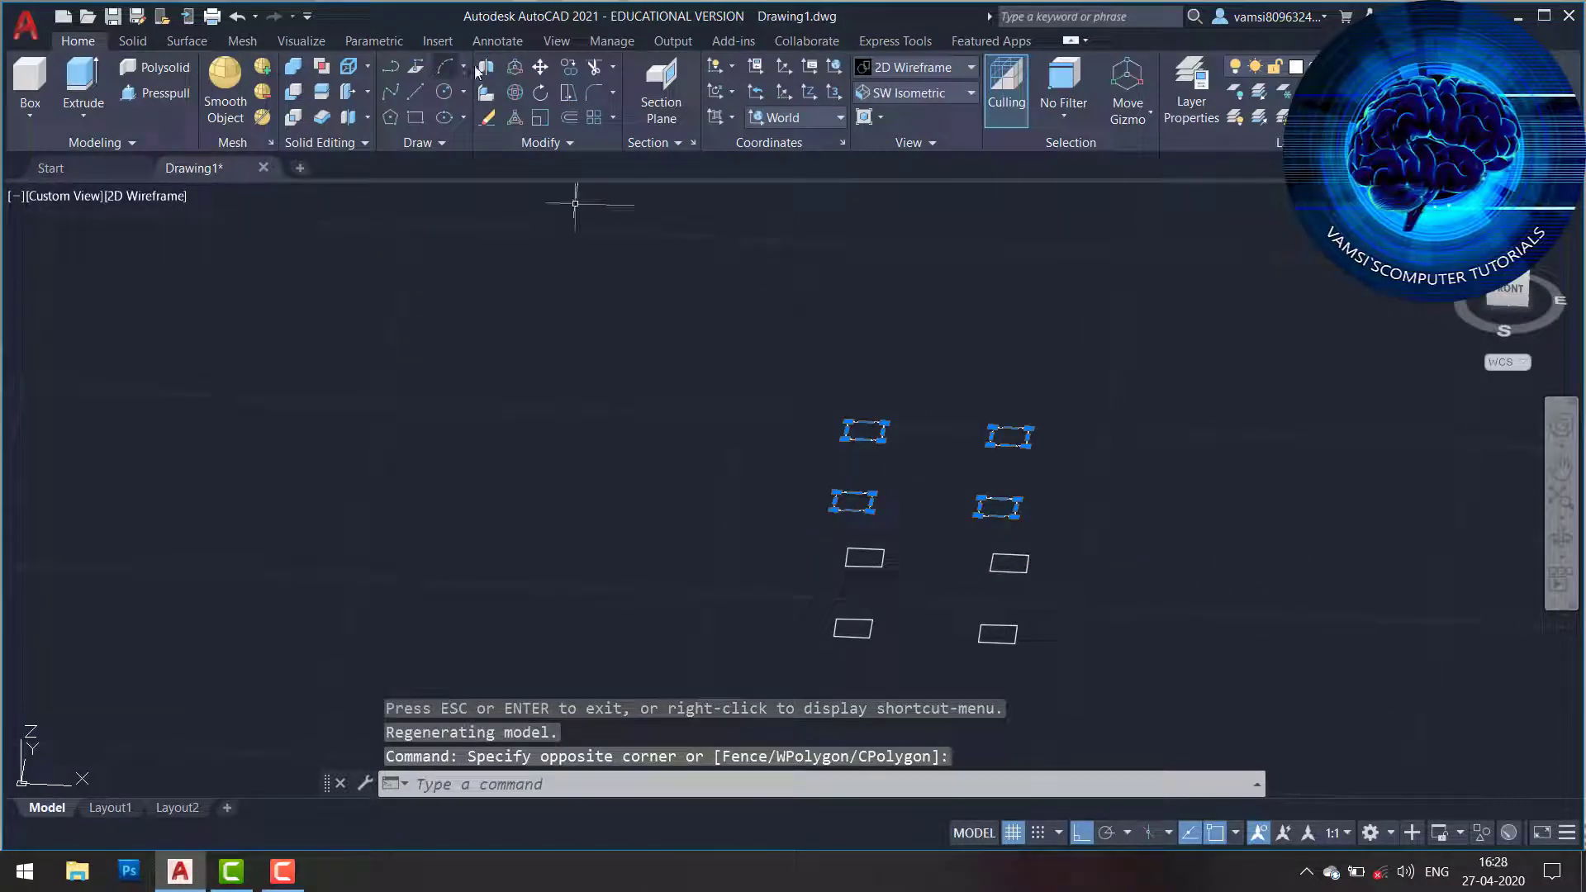
click(566, 73)
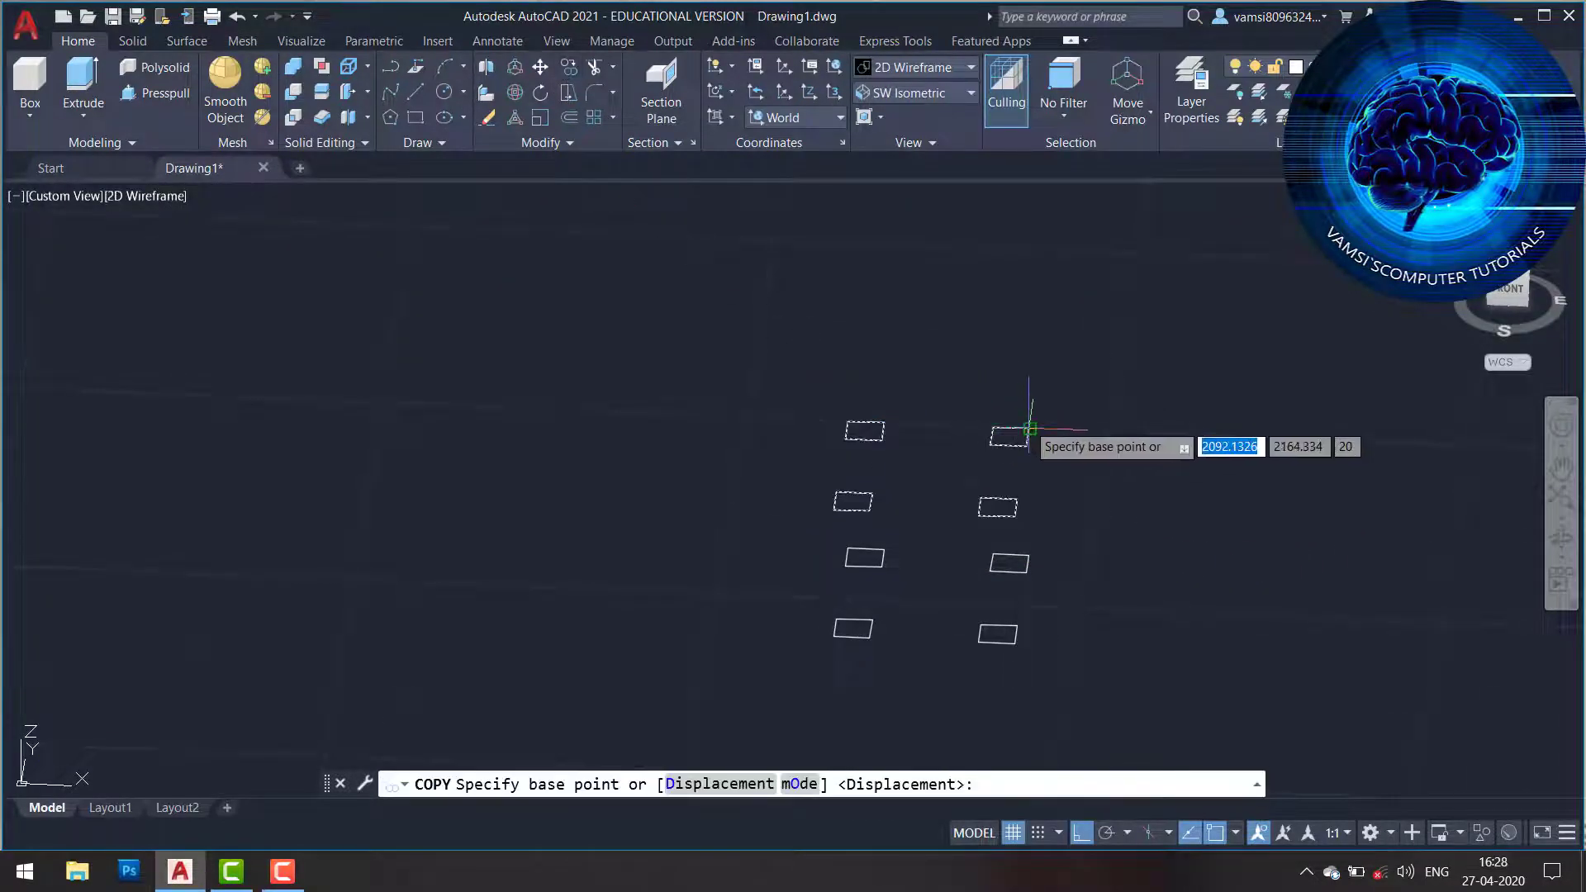
click(1032, 436)
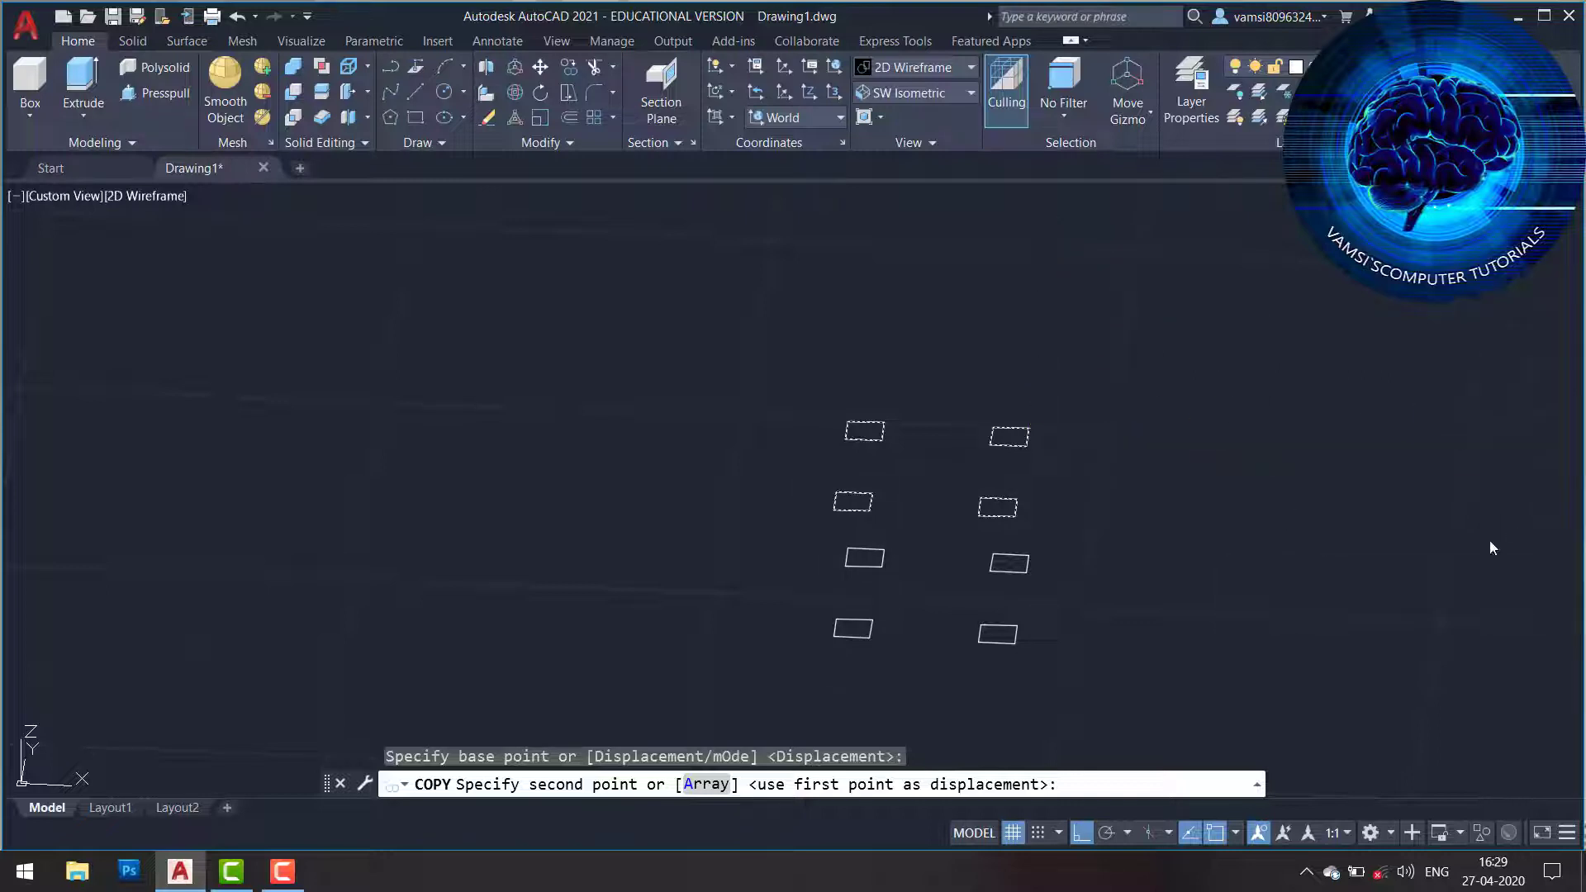
click(1554, 559)
drag(931, 532, 1088, 560)
key(Escape)
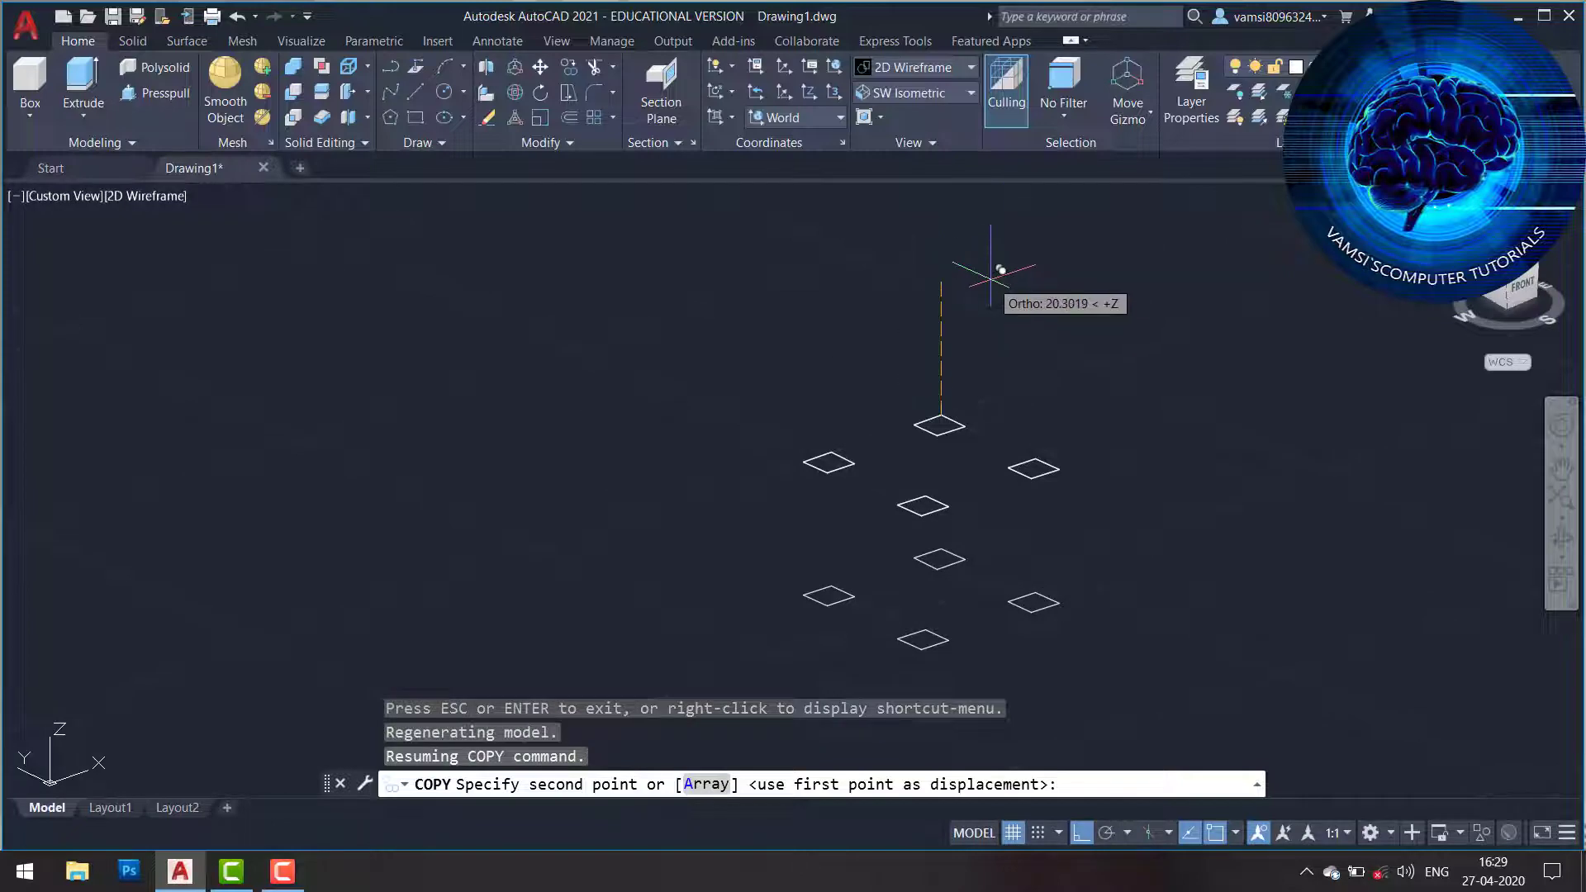
text(20)
key(Return)
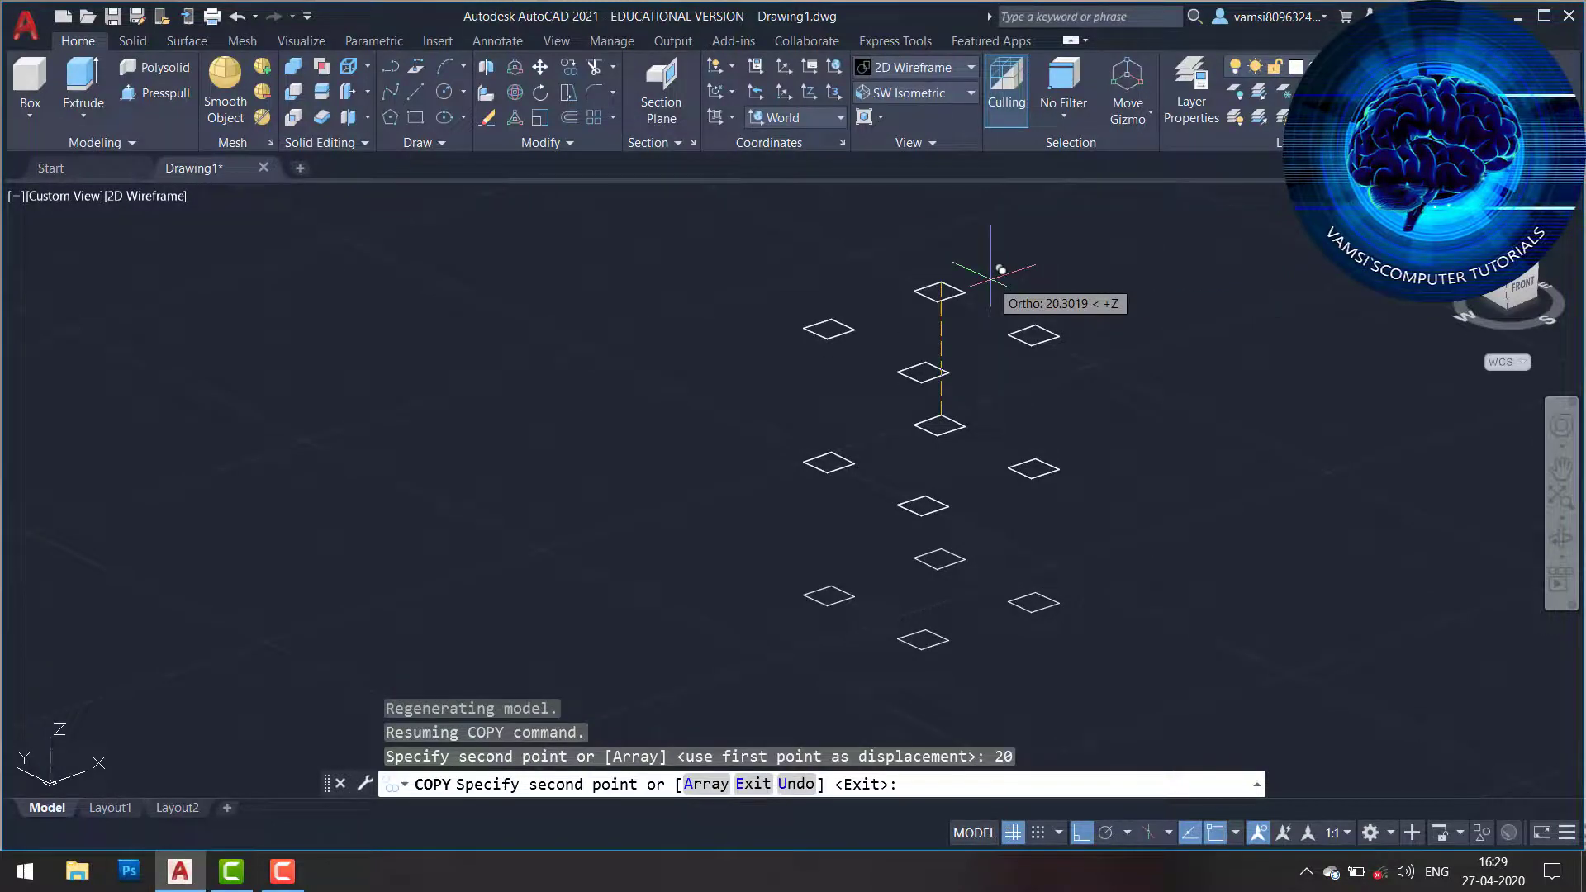
key(Escape)
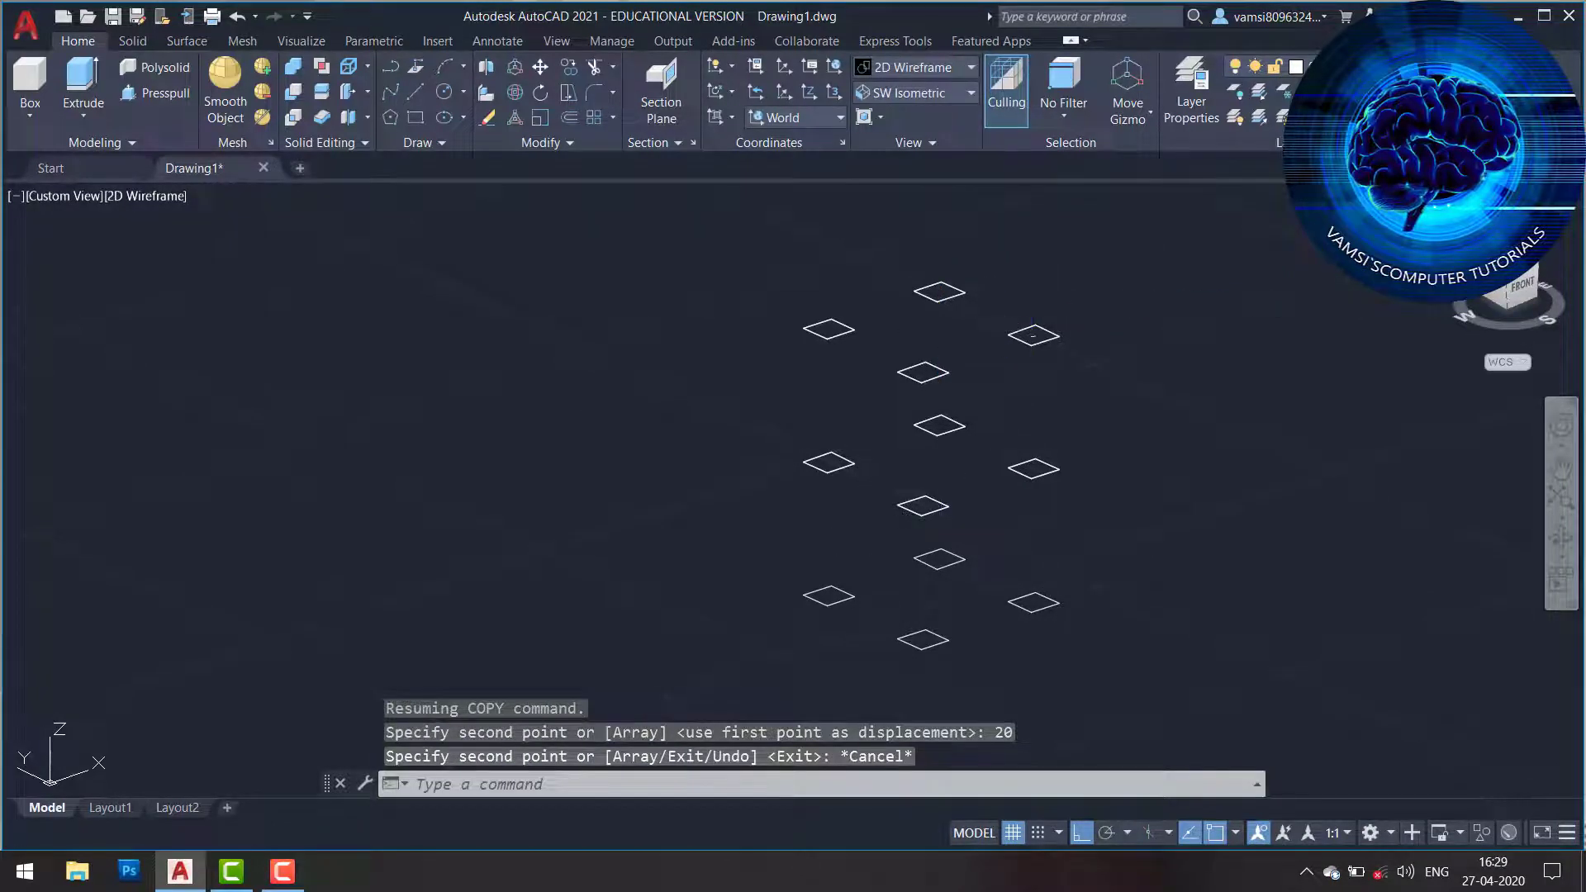
click(1030, 345)
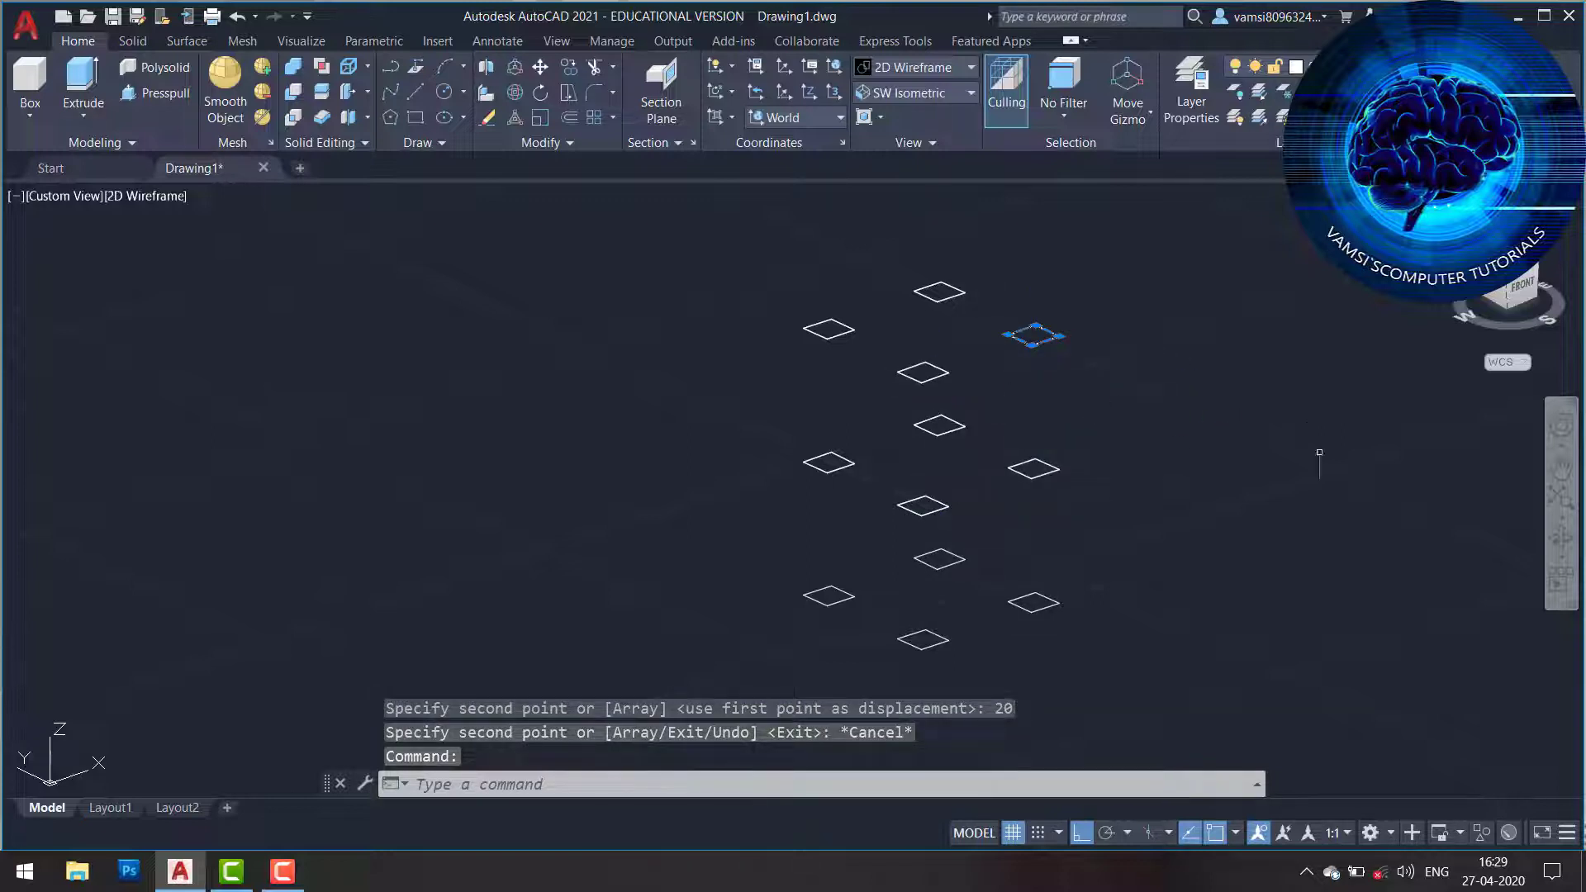
click(933, 378)
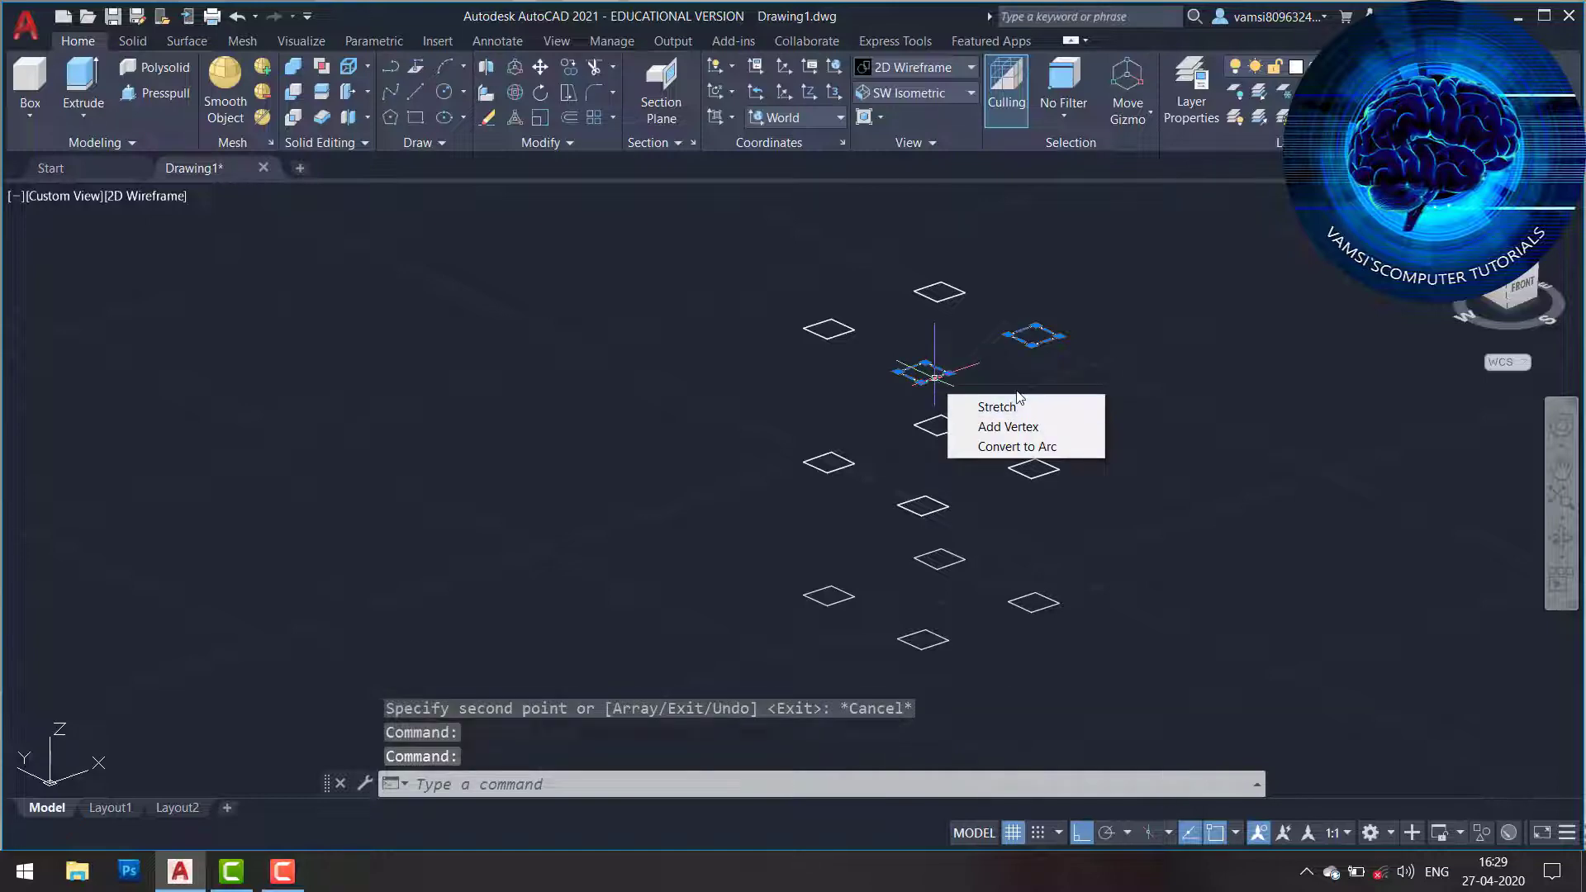
Delete the unwanted raised squares and their overlapping duplicates.
key(Delete)
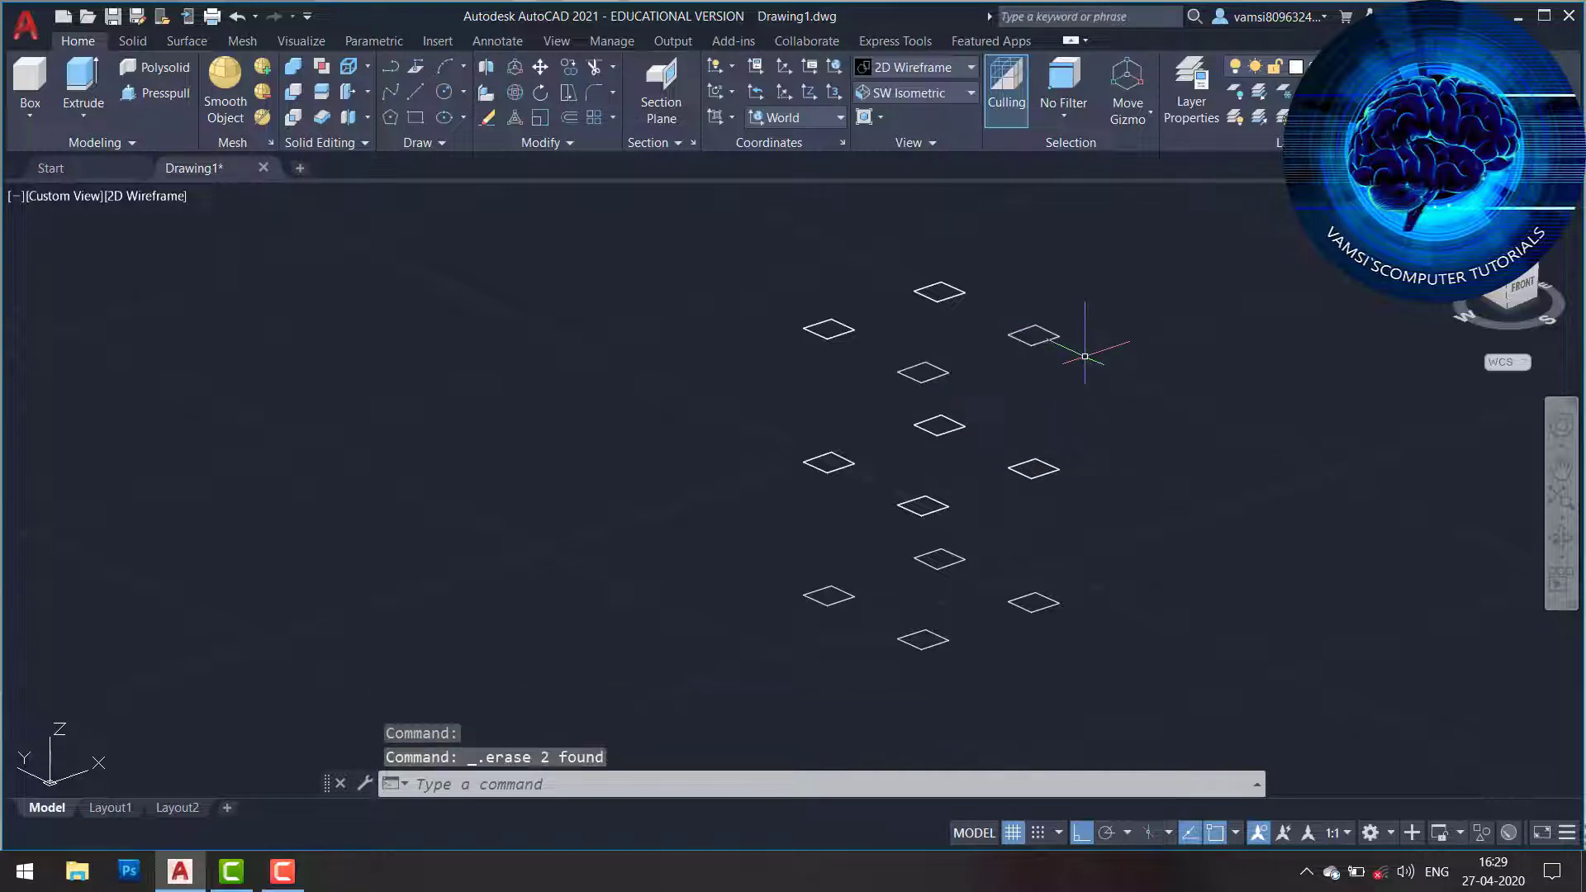
click(1034, 336)
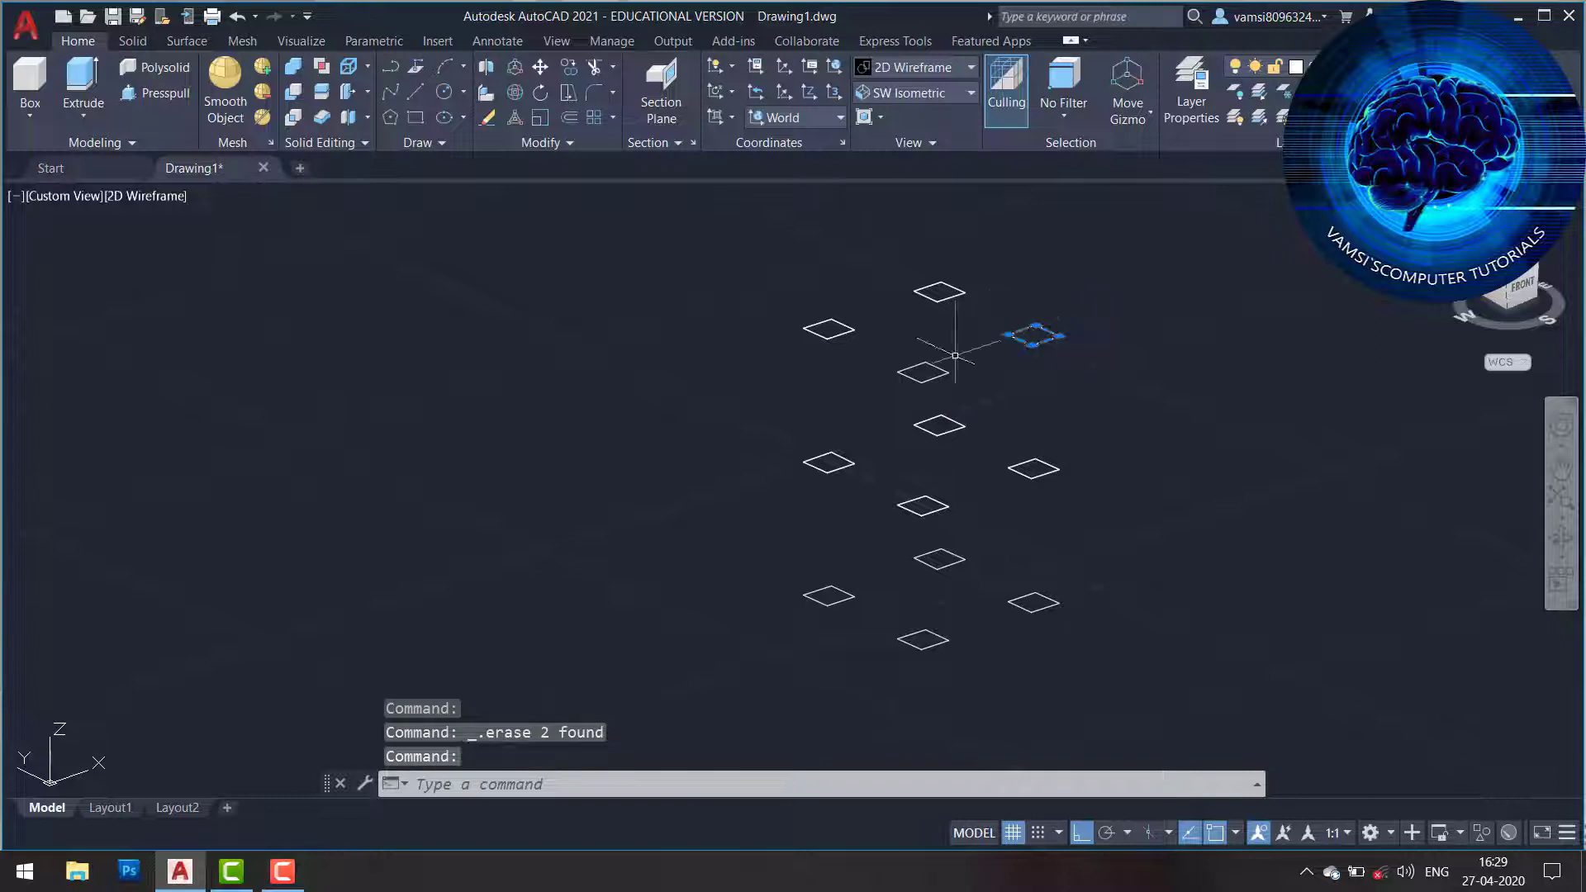
click(948, 370)
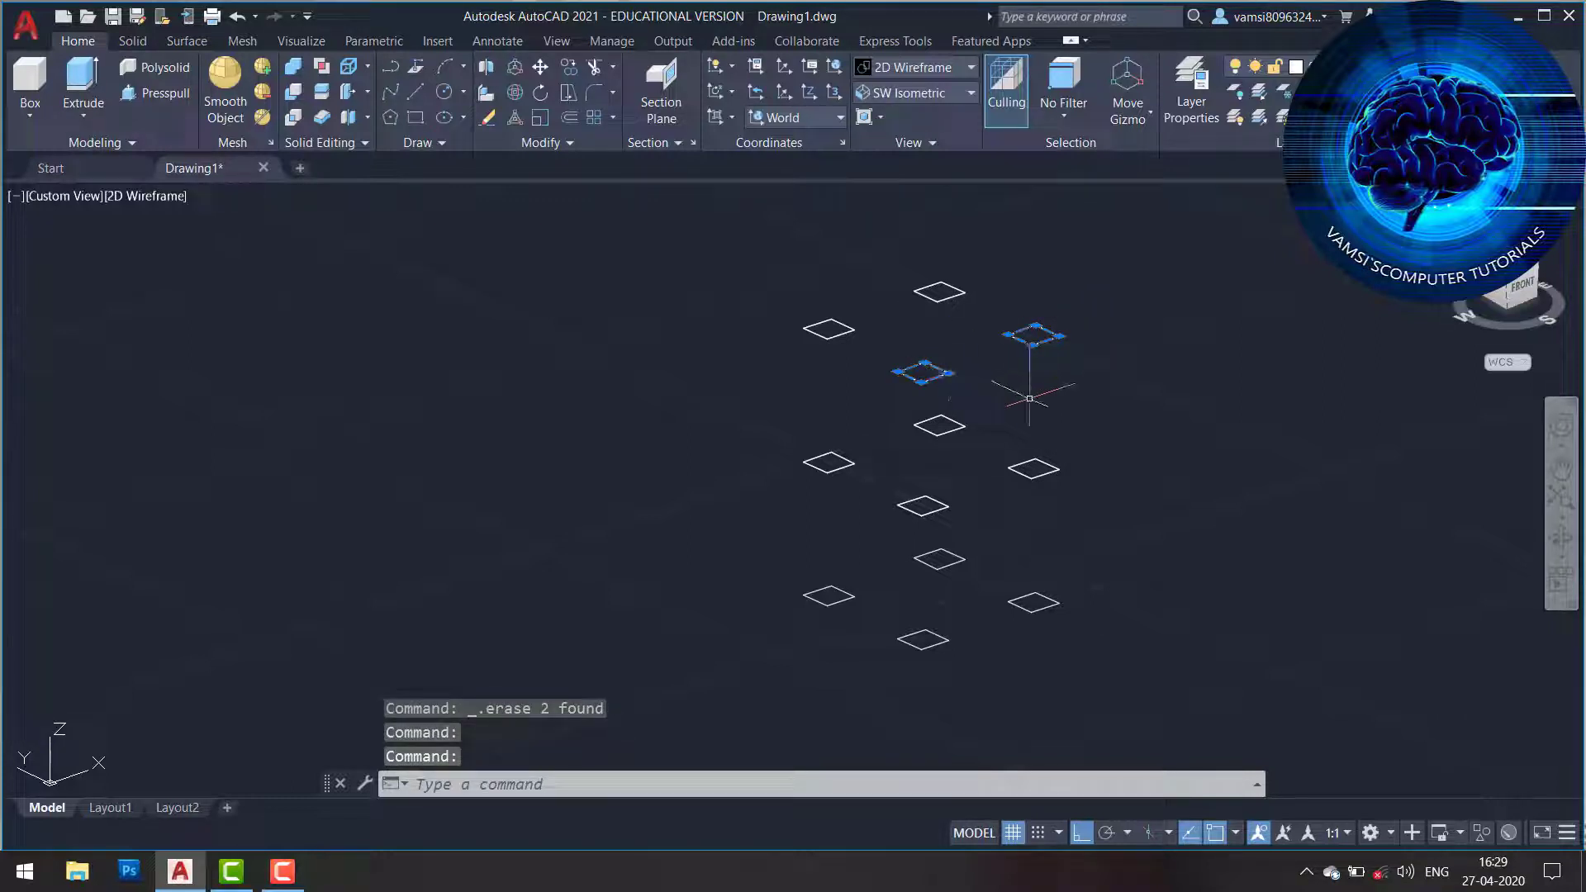
key(Delete)
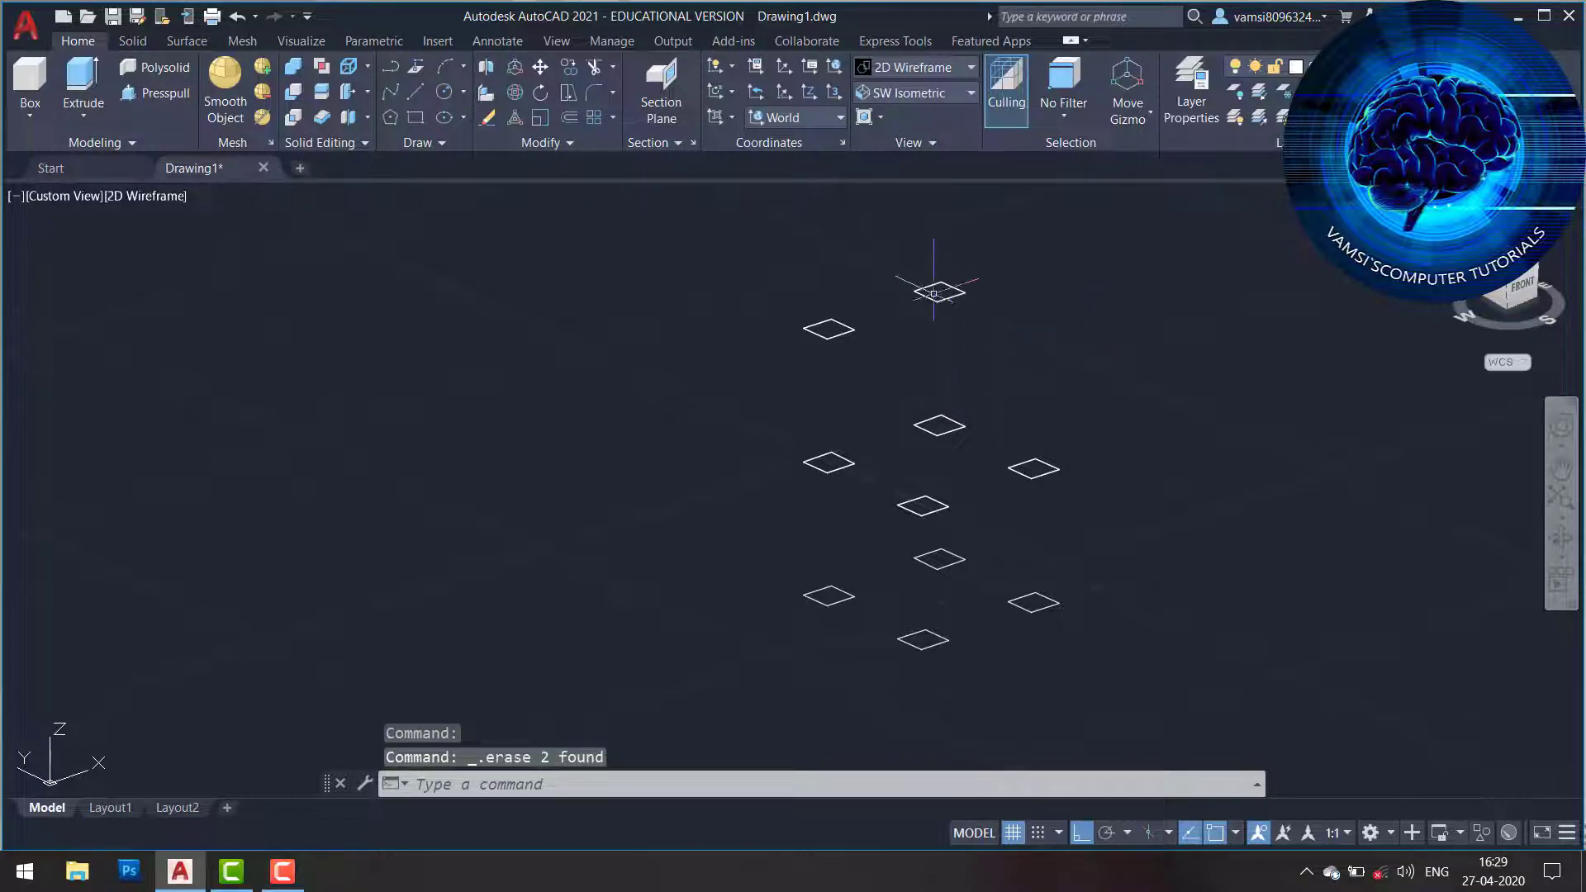
Window-select the six upper squares in three pairs.
click(983, 285)
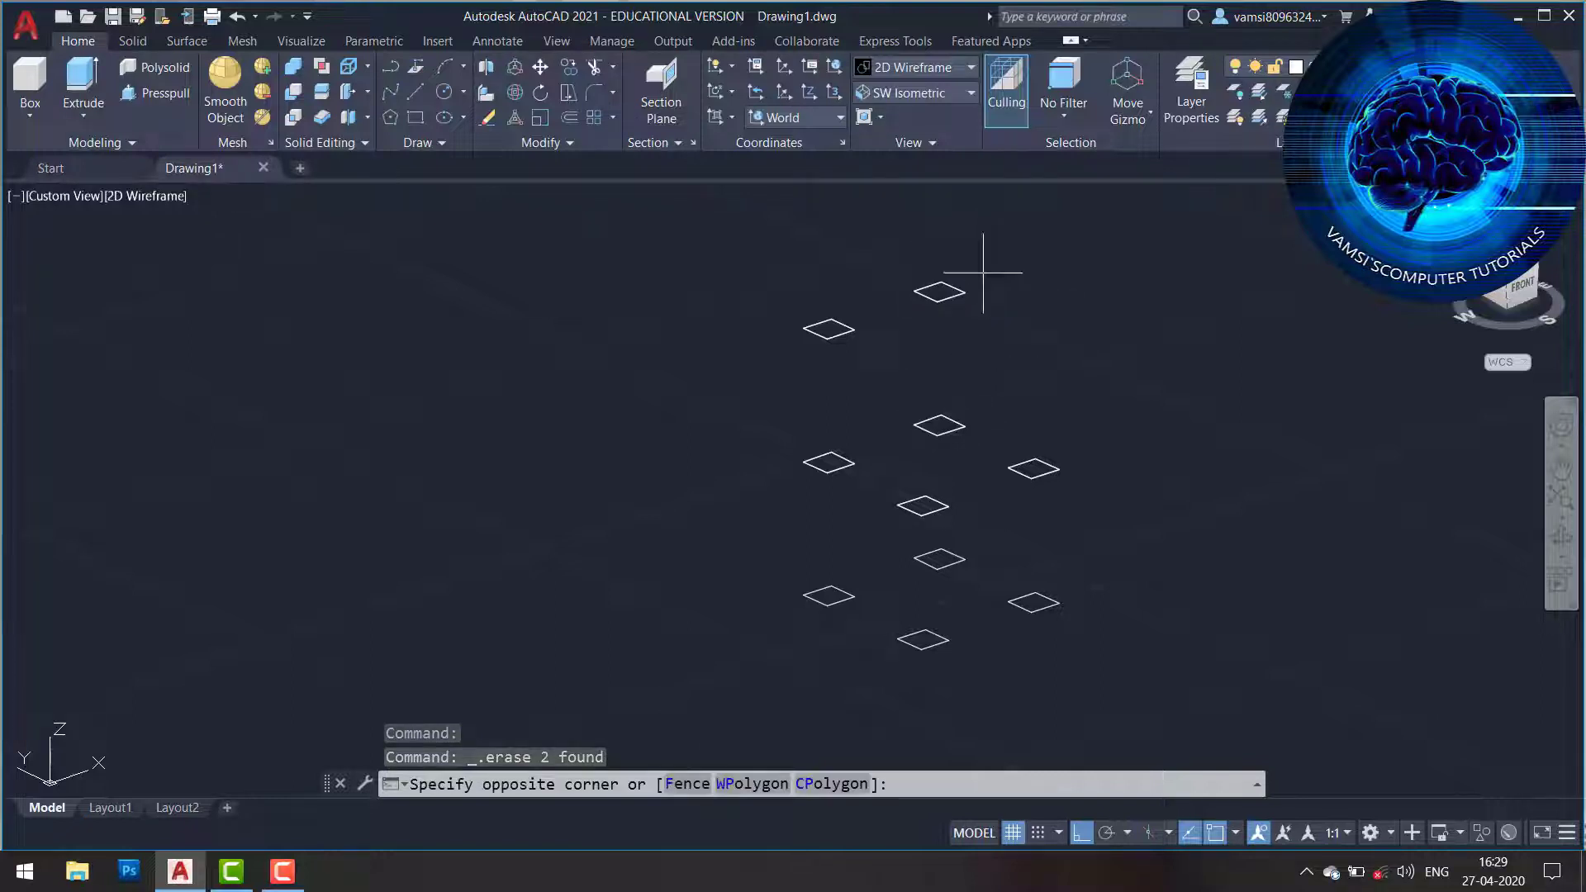
click(744, 357)
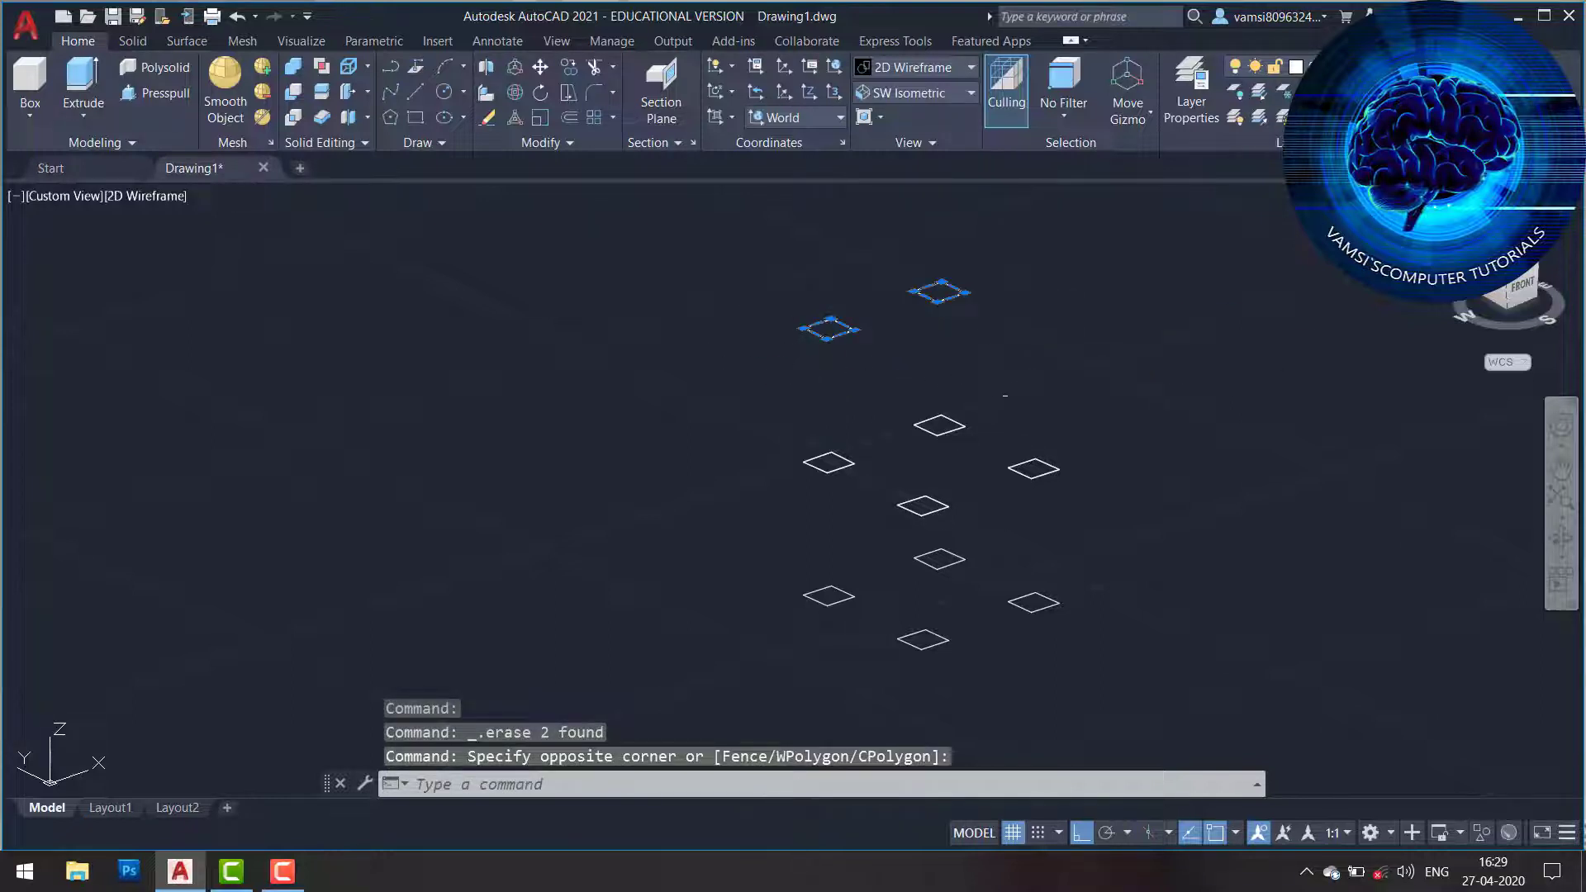
click(1114, 419)
click(898, 479)
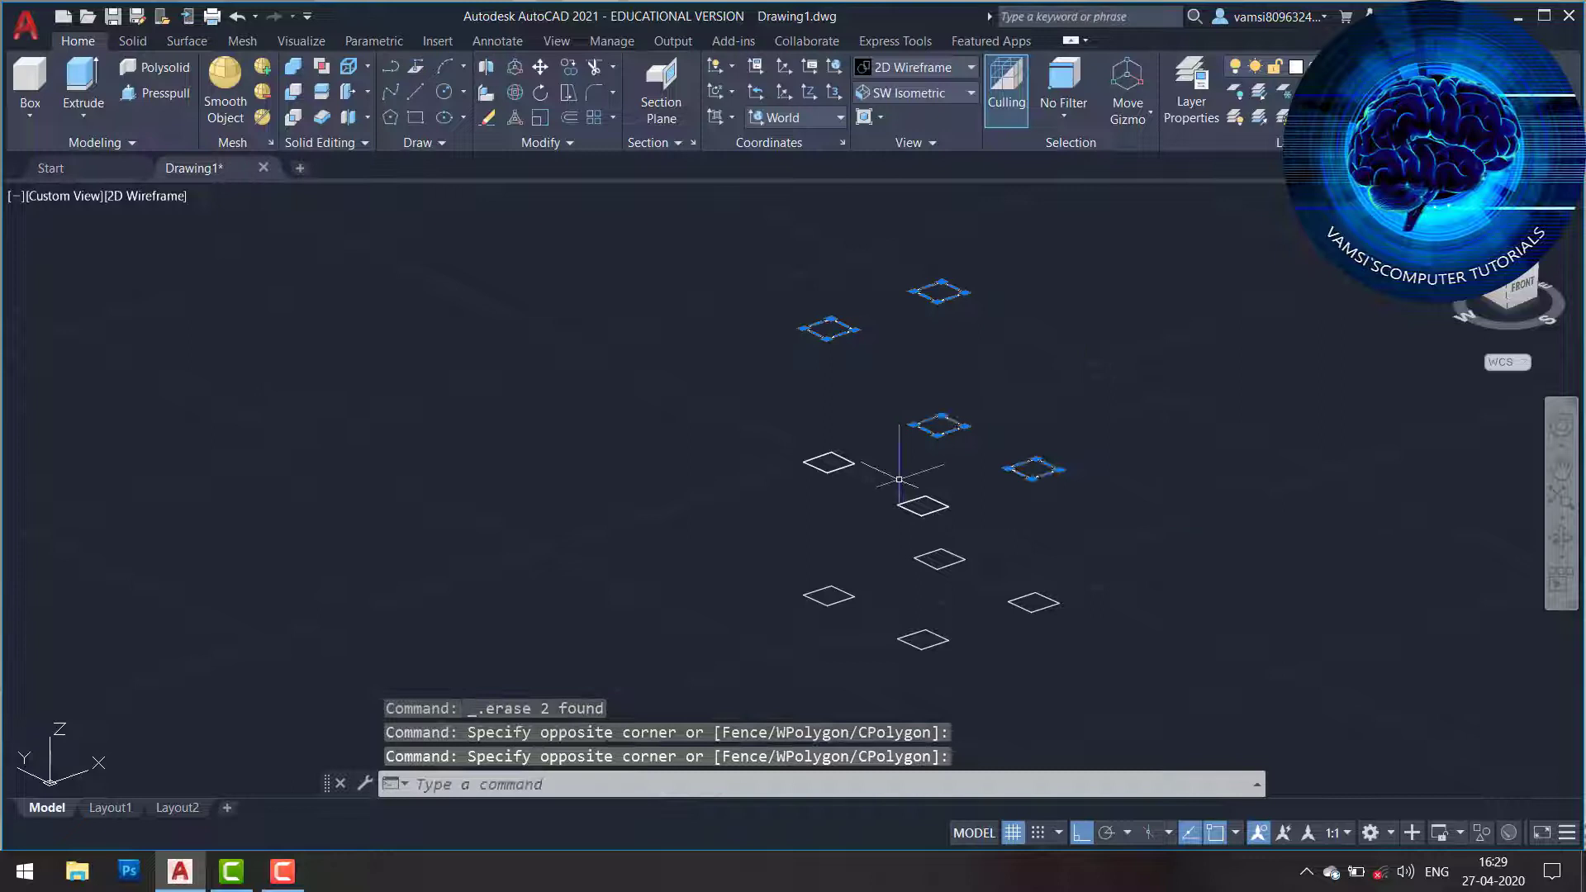
click(950, 497)
click(741, 424)
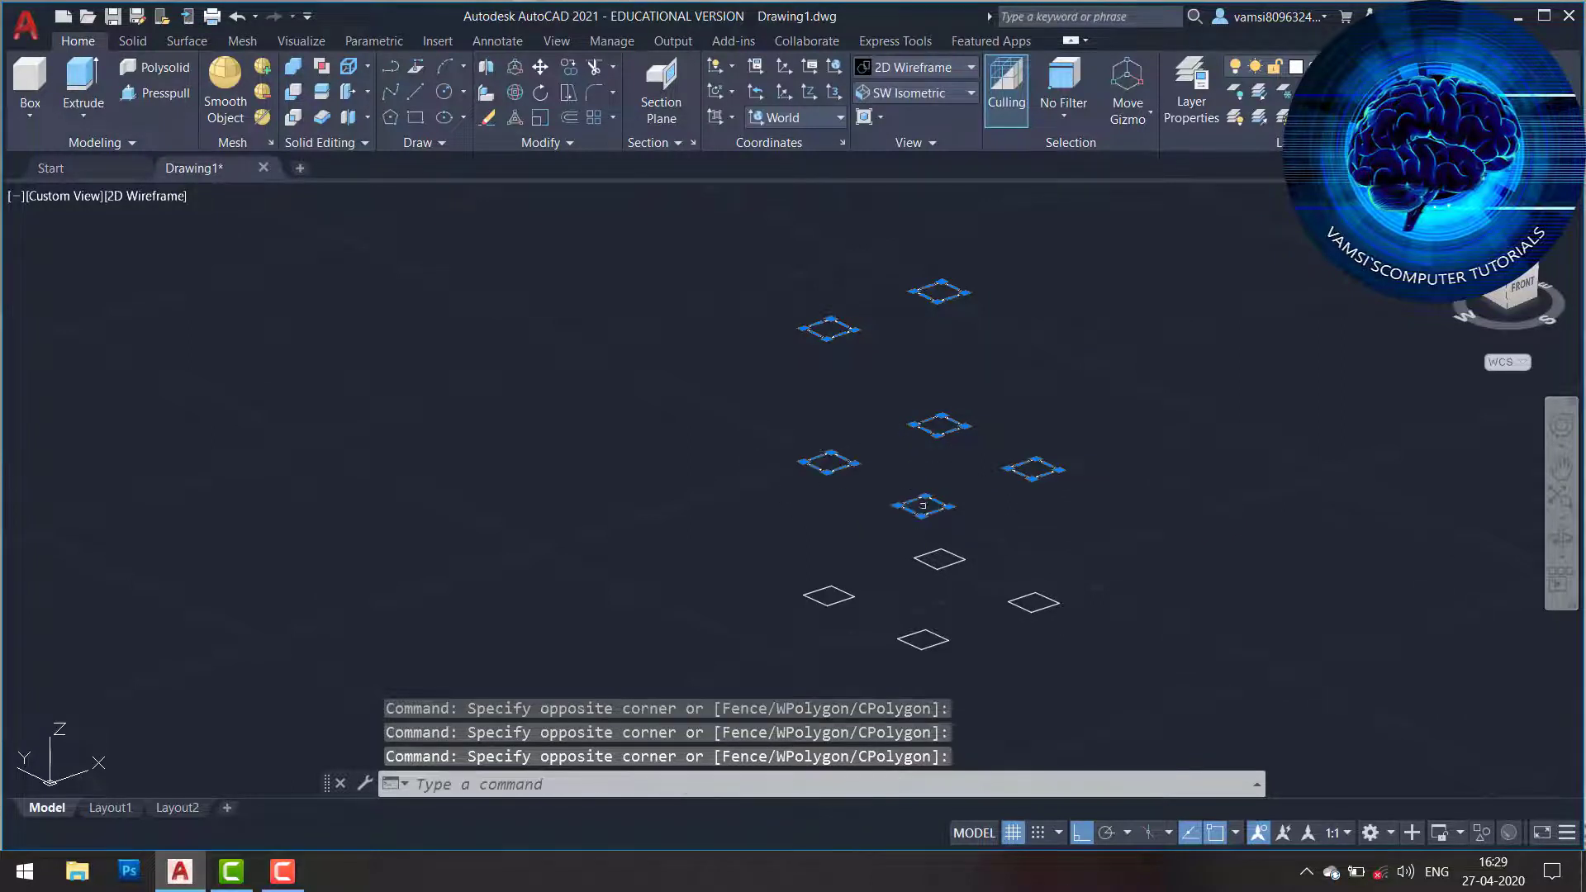
Move the selected upper squares 2 units in the 90° direction.
click(540, 73)
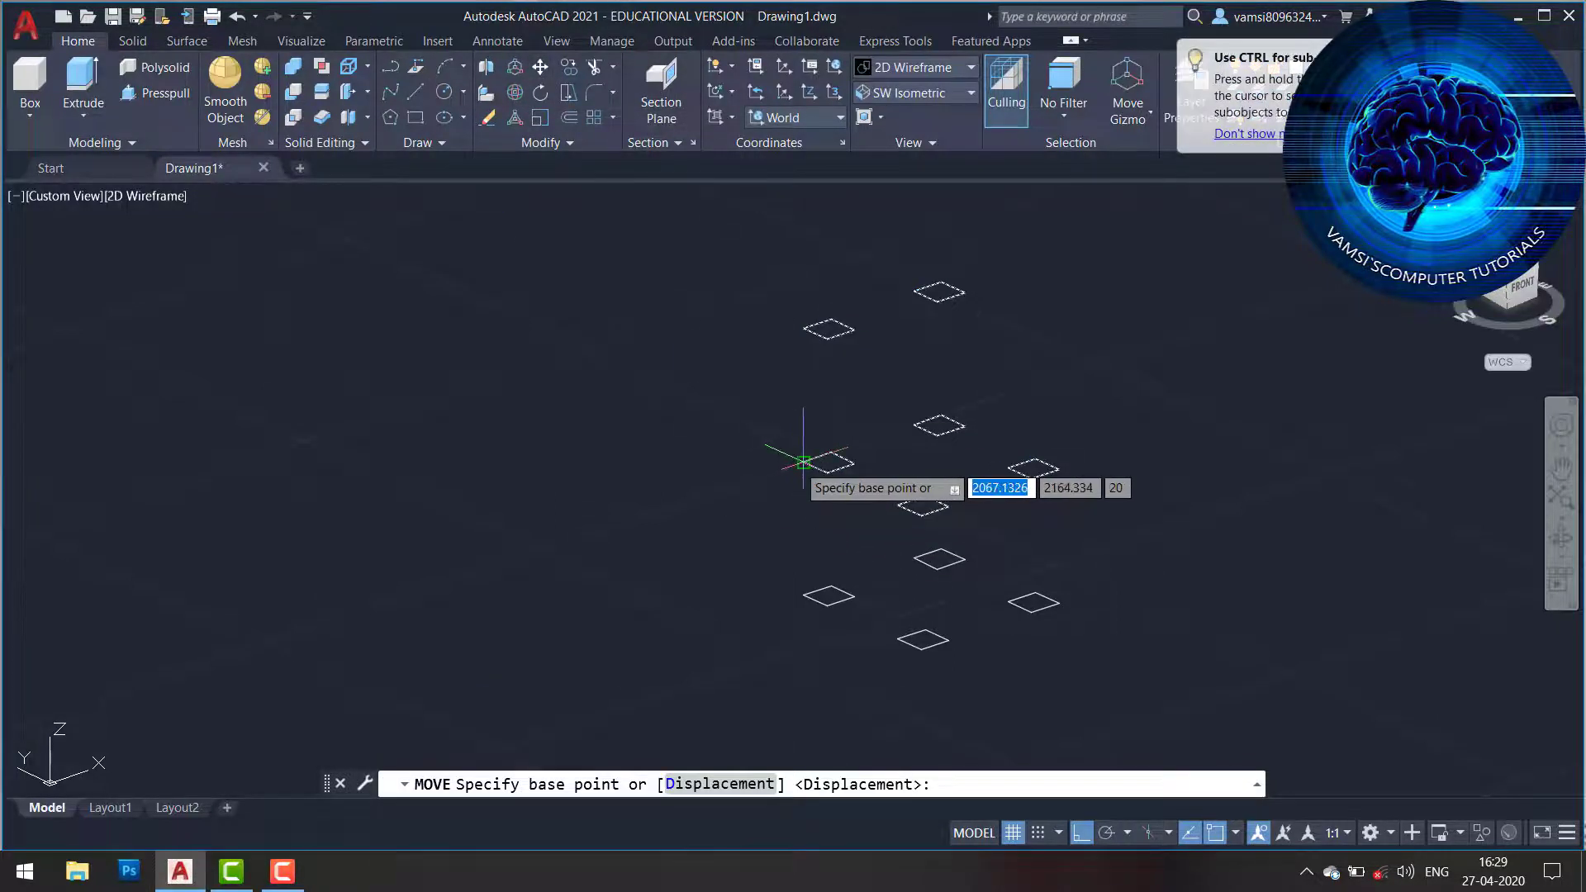
click(803, 461)
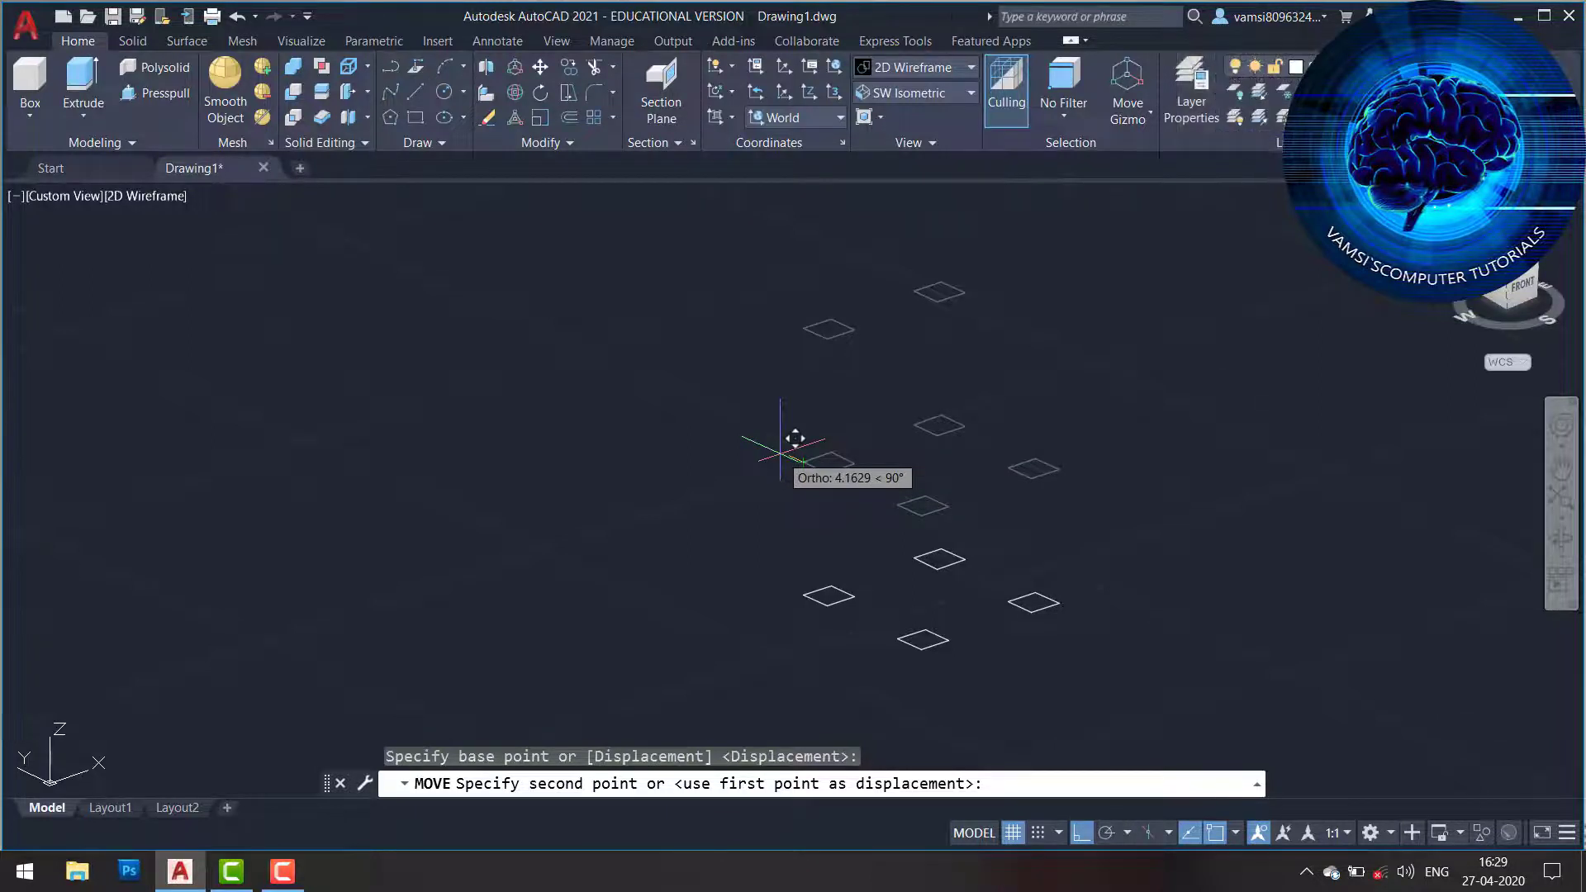
text(5)
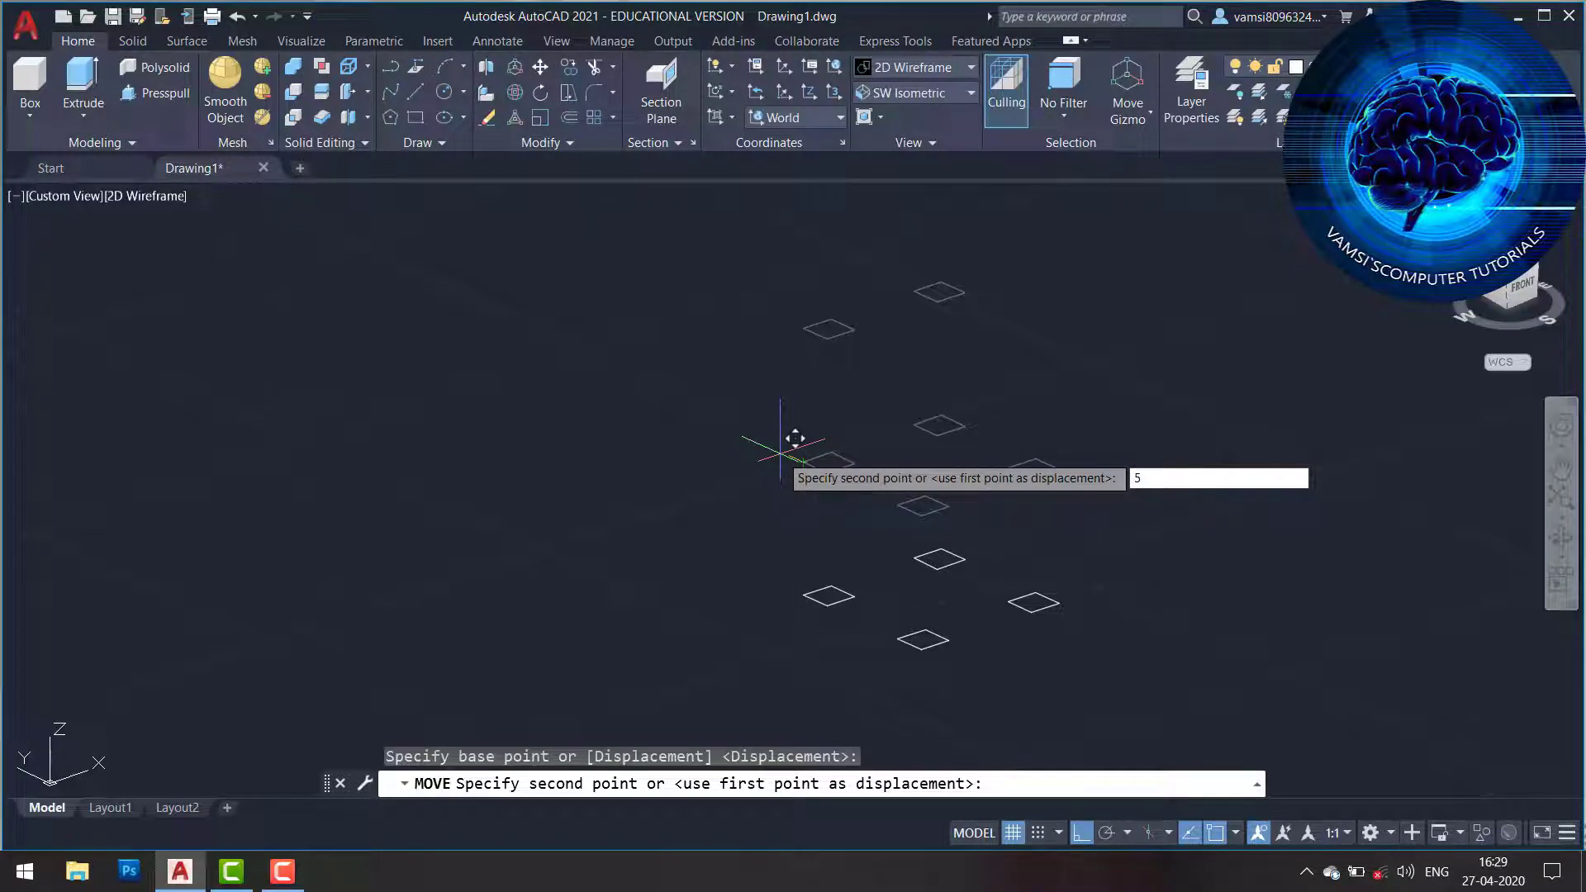
key(BackSpace)
text(2)
key(Return)
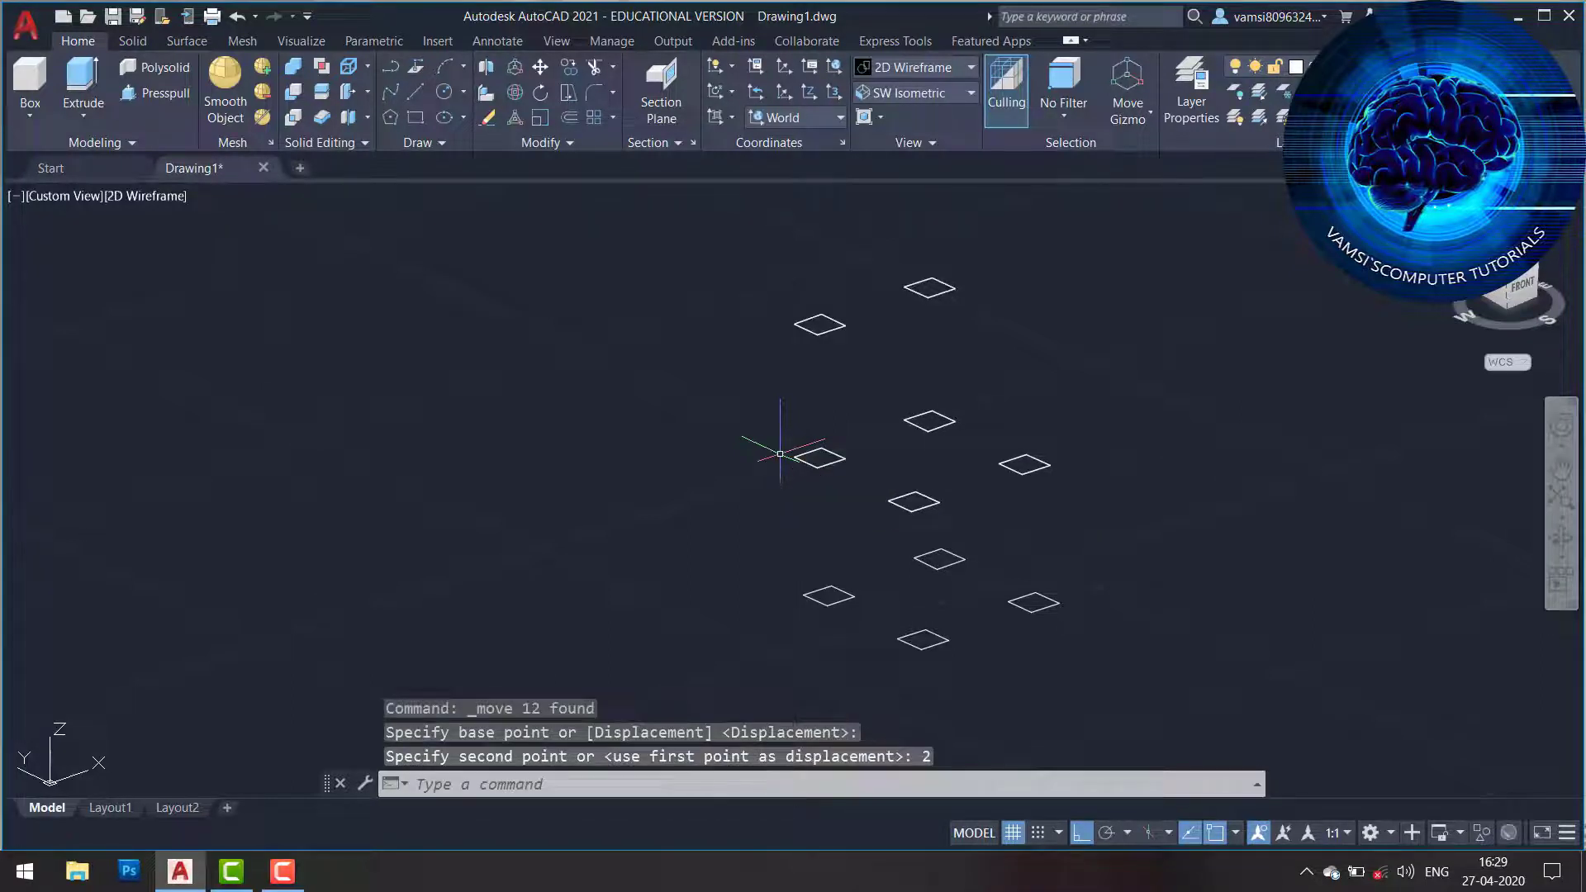
click(37, 116)
Loft the first leg through its bottom, middle and top squares as cross sections.
click(82, 118)
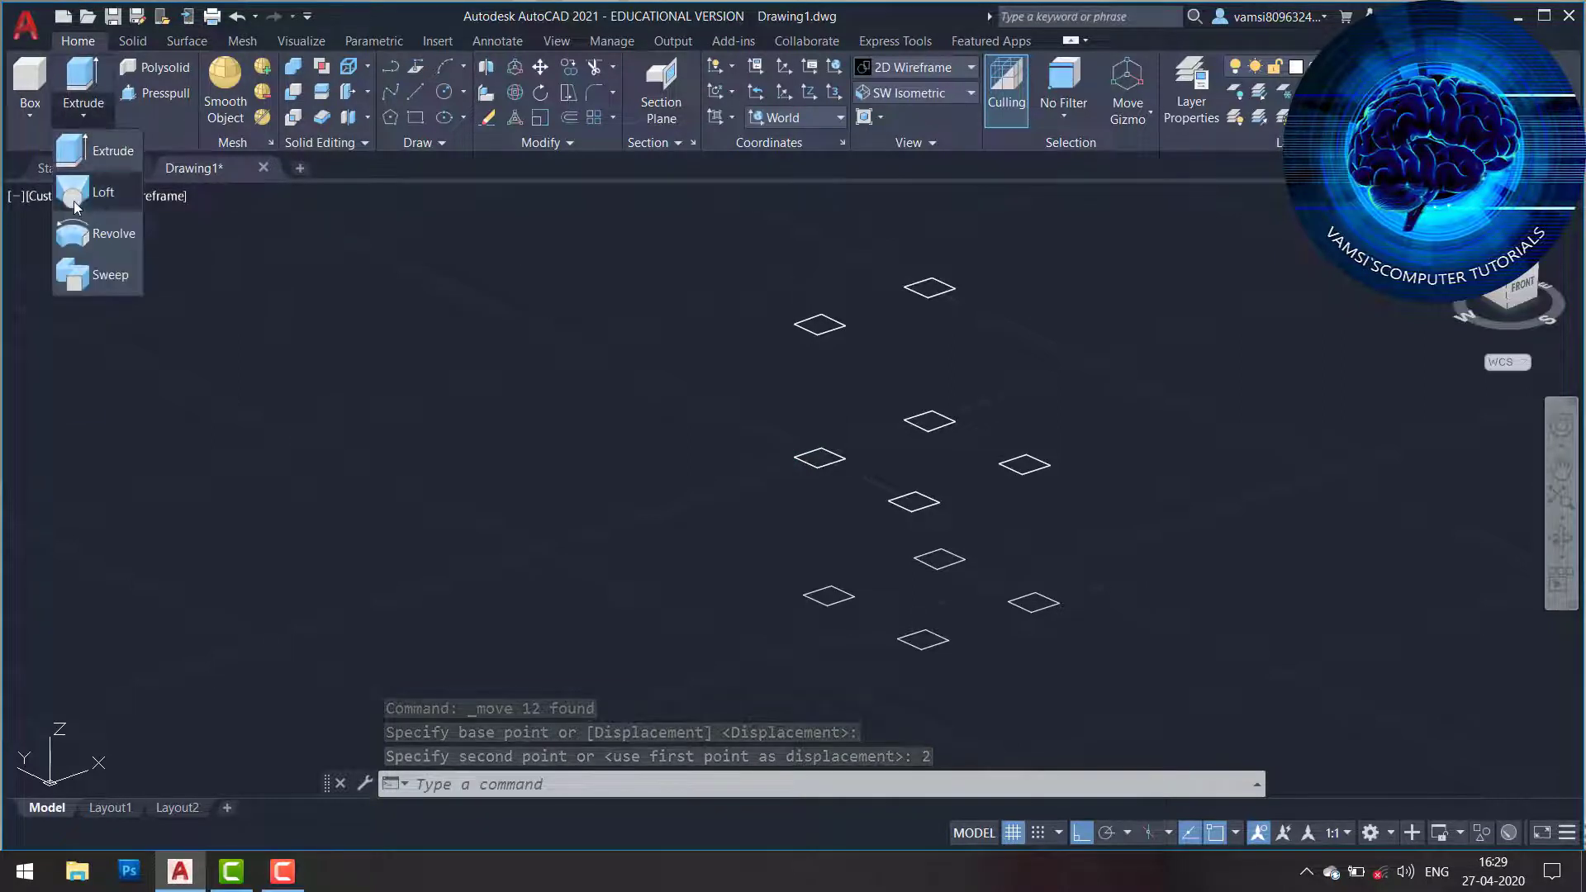
click(73, 201)
click(815, 601)
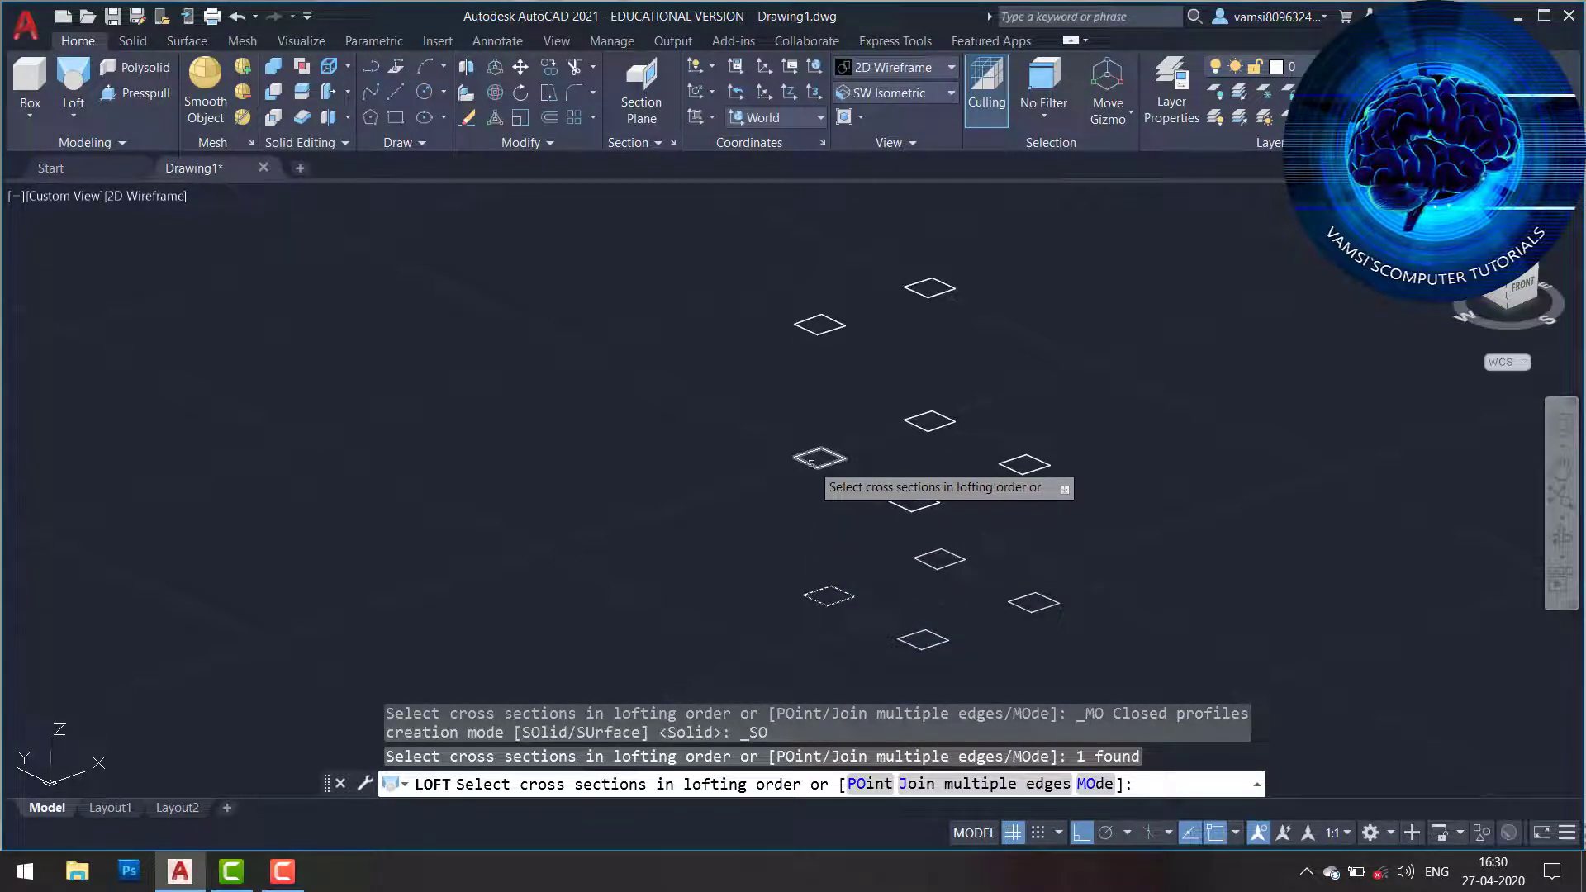
click(811, 463)
click(811, 329)
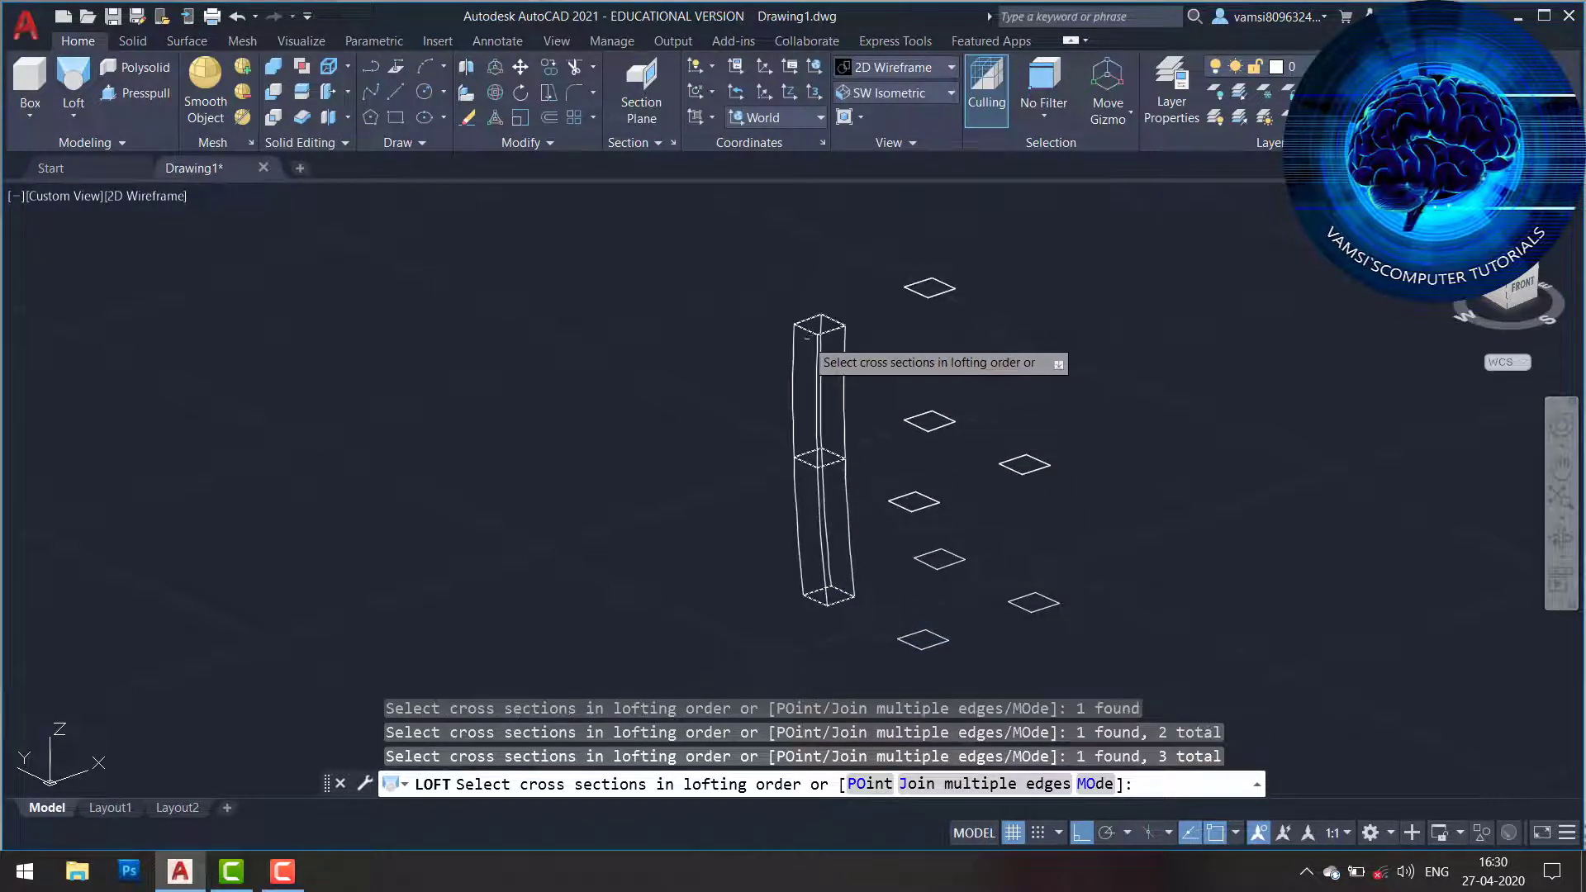
key(Return)
key(Return)
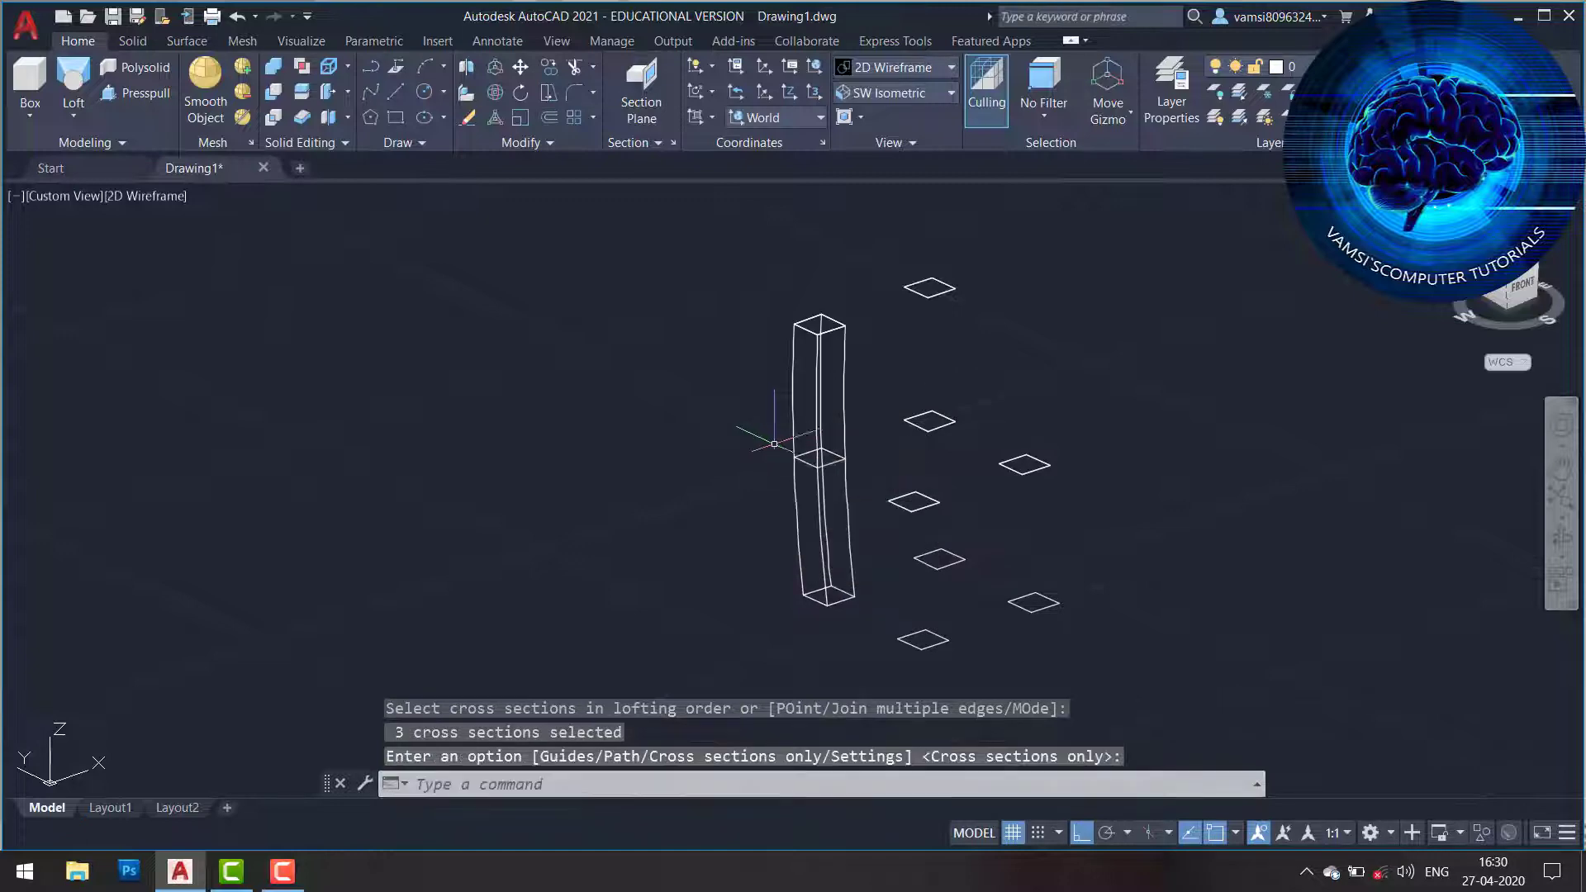
key(Return)
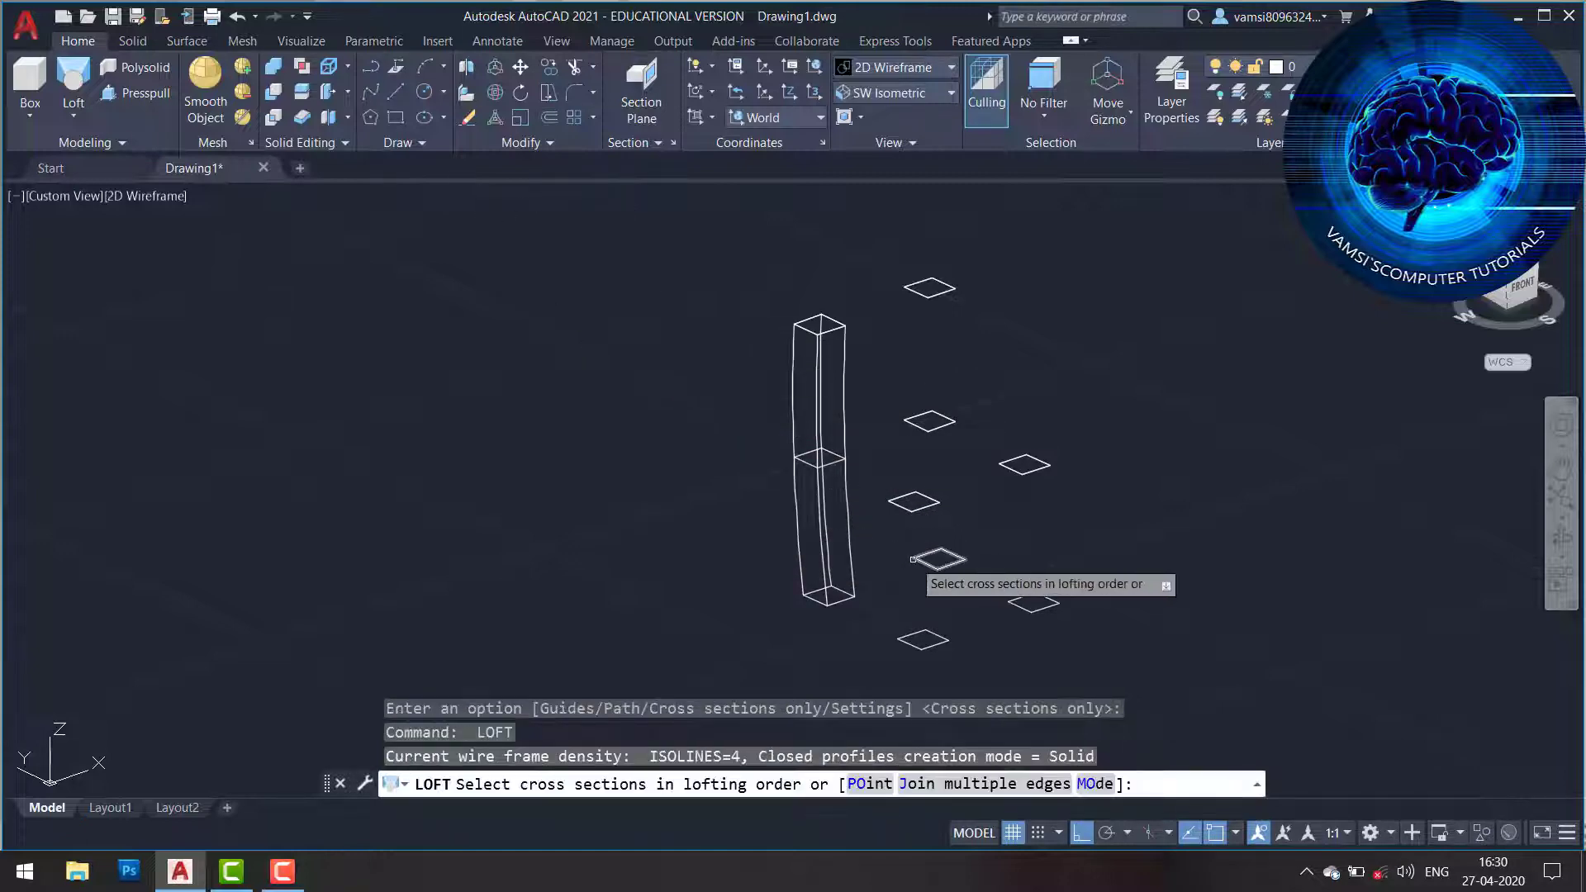
Attempt a second loft, which fails with error 114073, then cancel and re-orbit the view.
click(928, 556)
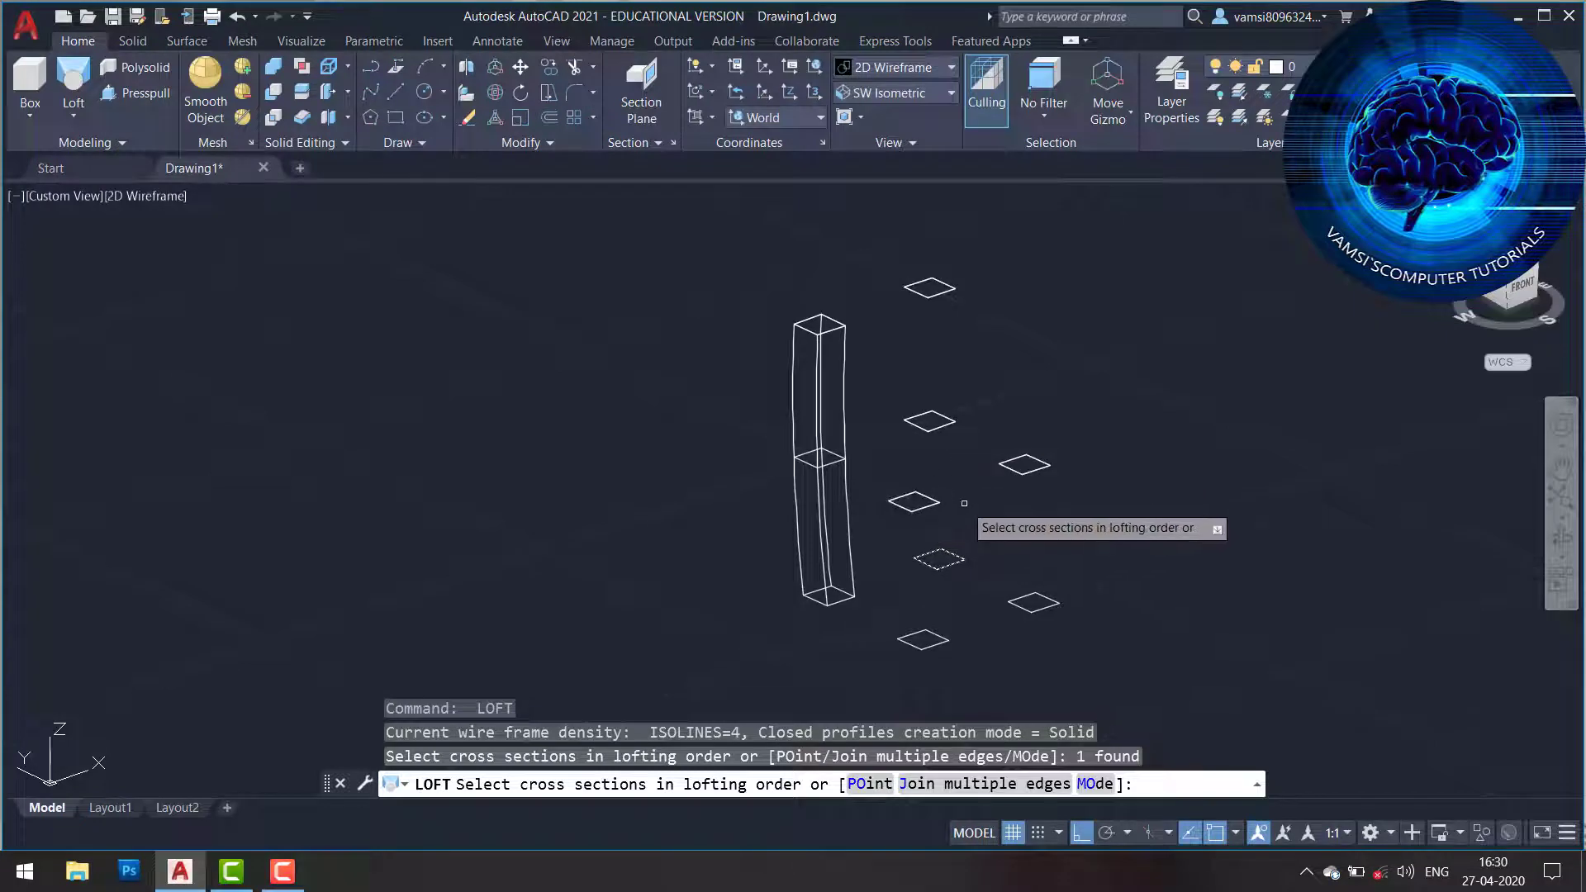
click(1562, 535)
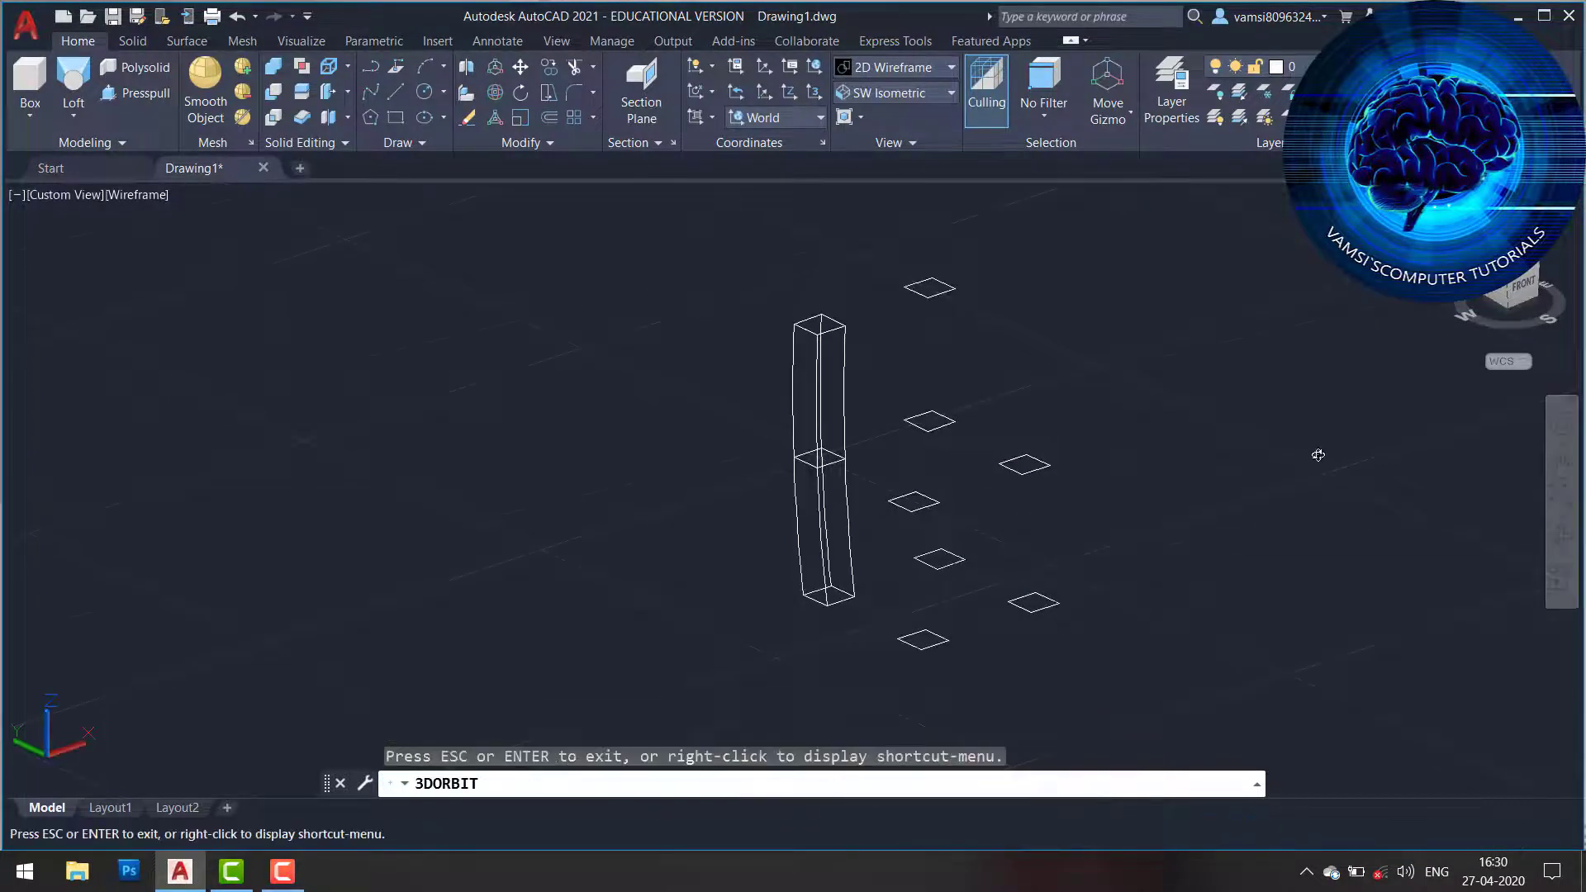
drag(1317, 454, 1125, 462)
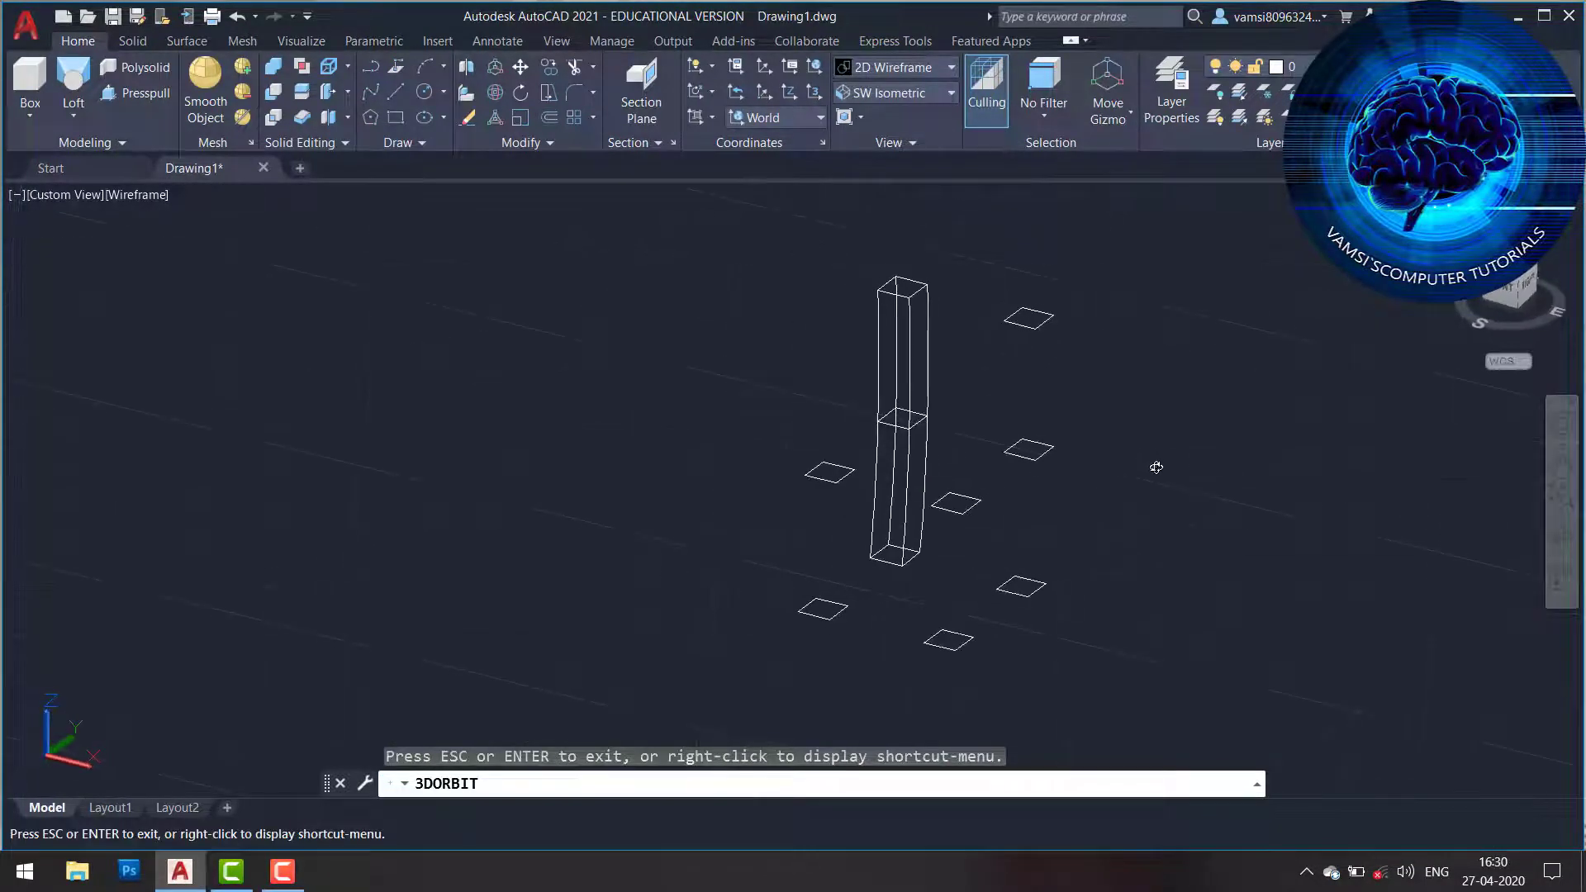
key(Escape)
click(1037, 591)
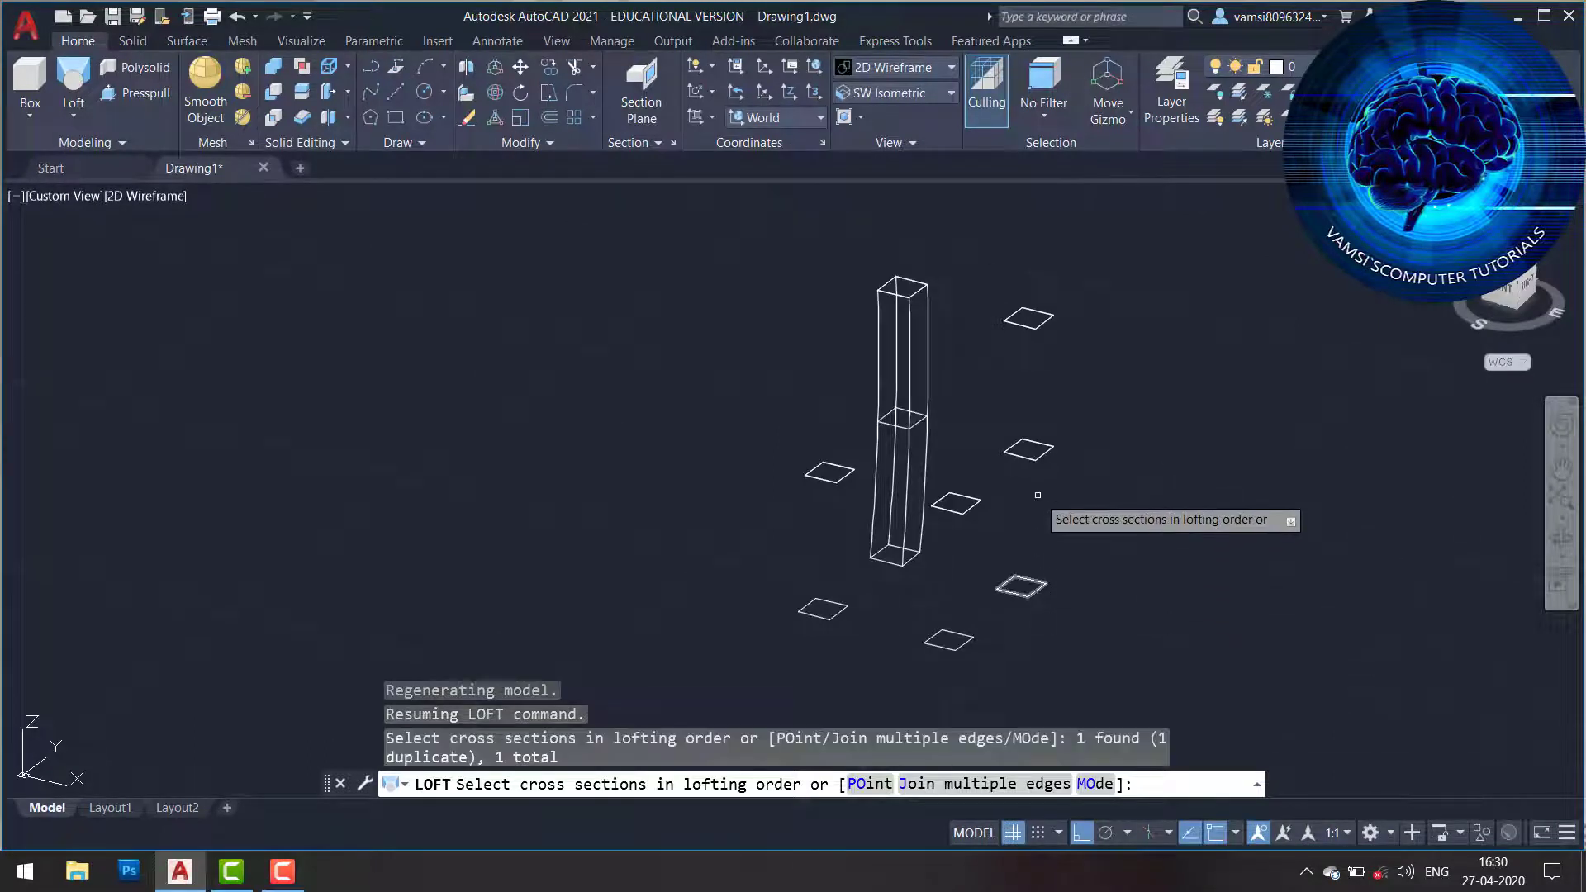
click(1027, 443)
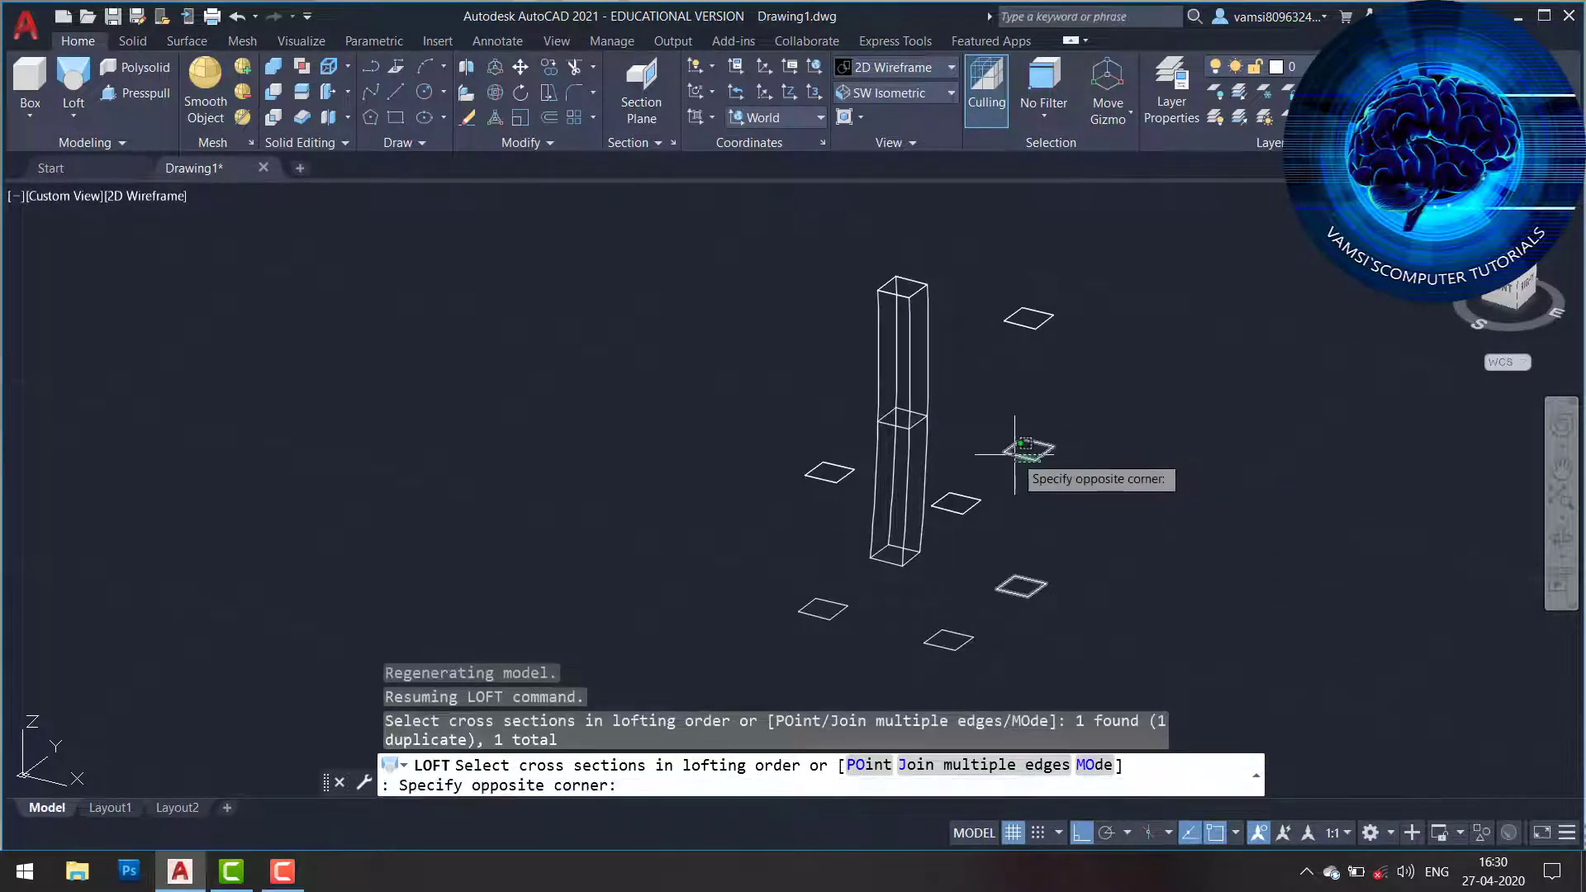
click(1037, 456)
click(1029, 322)
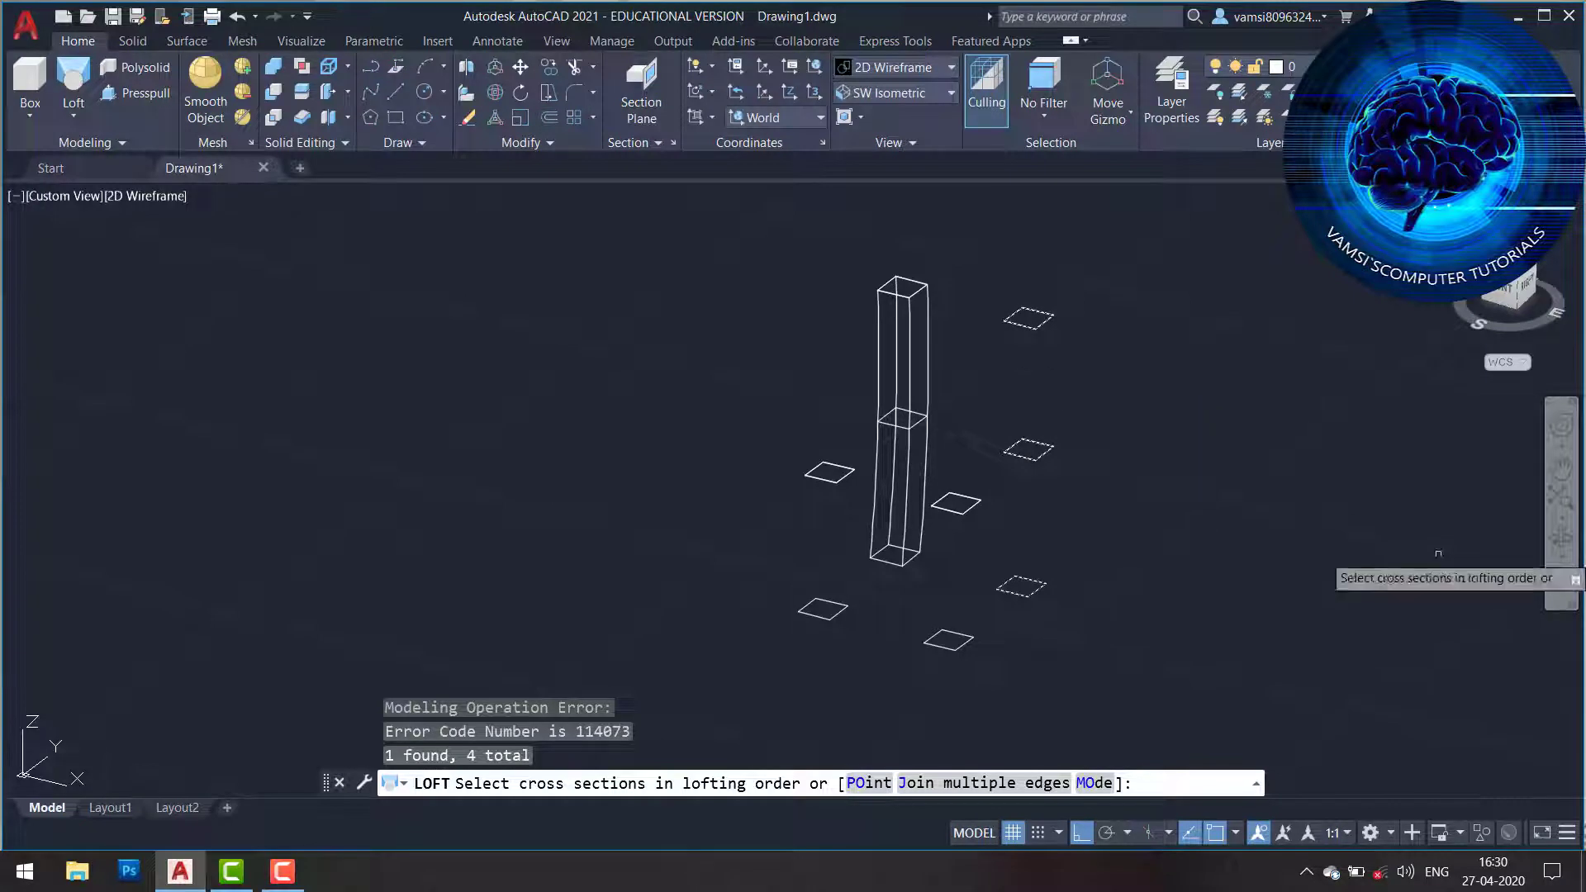
key(Escape)
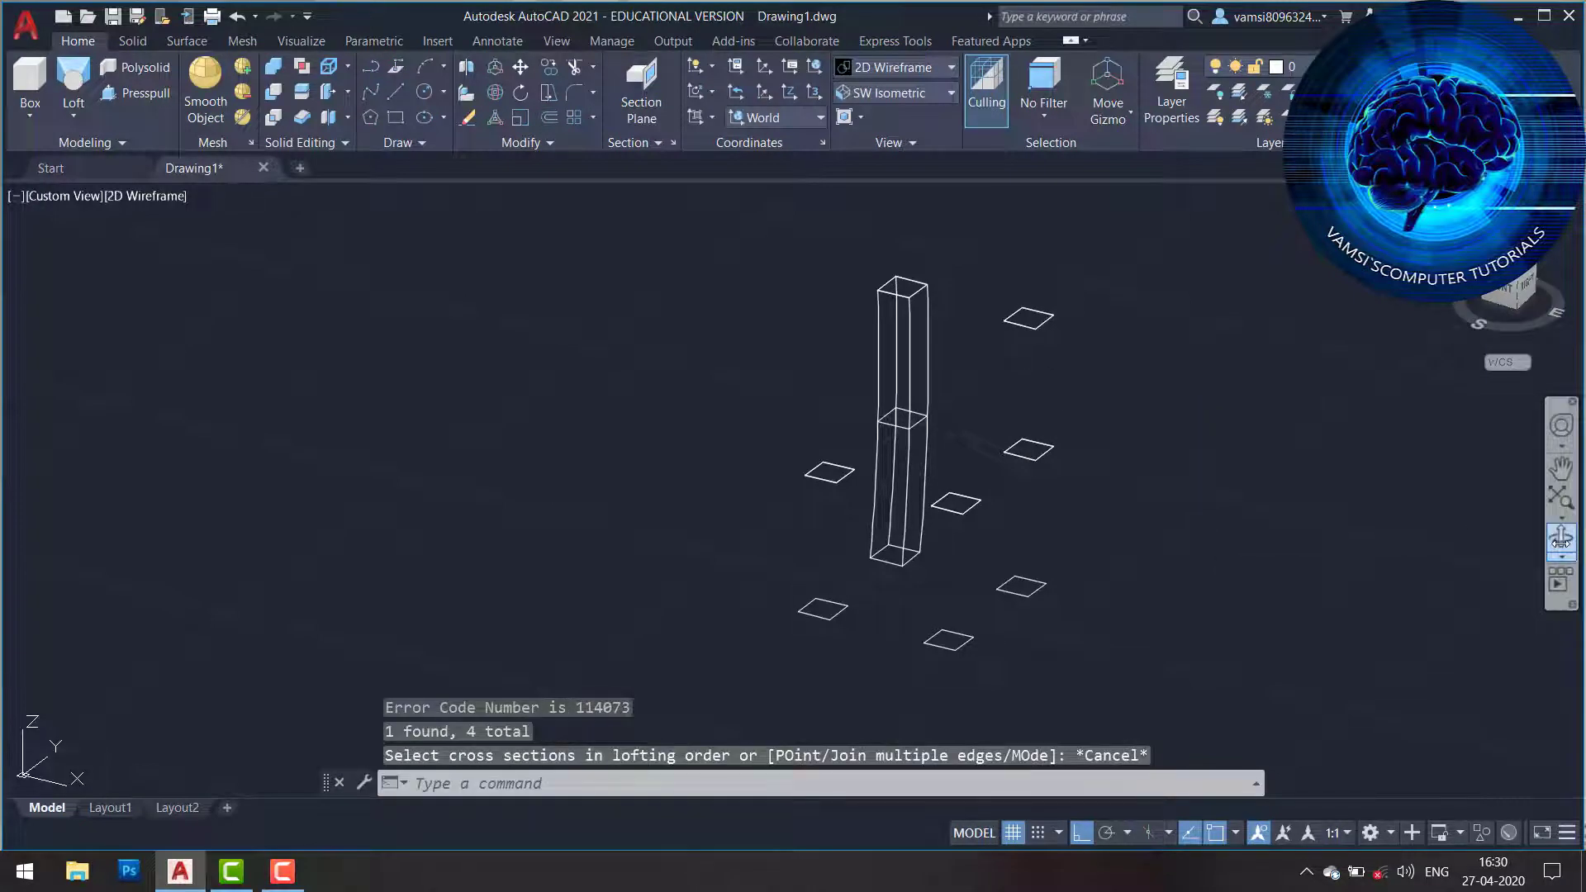
click(1560, 539)
mouse_move(1328, 538)
mouse_down()
mouse_move(1286, 499)
mouse_move(1299, 501)
mouse_up()
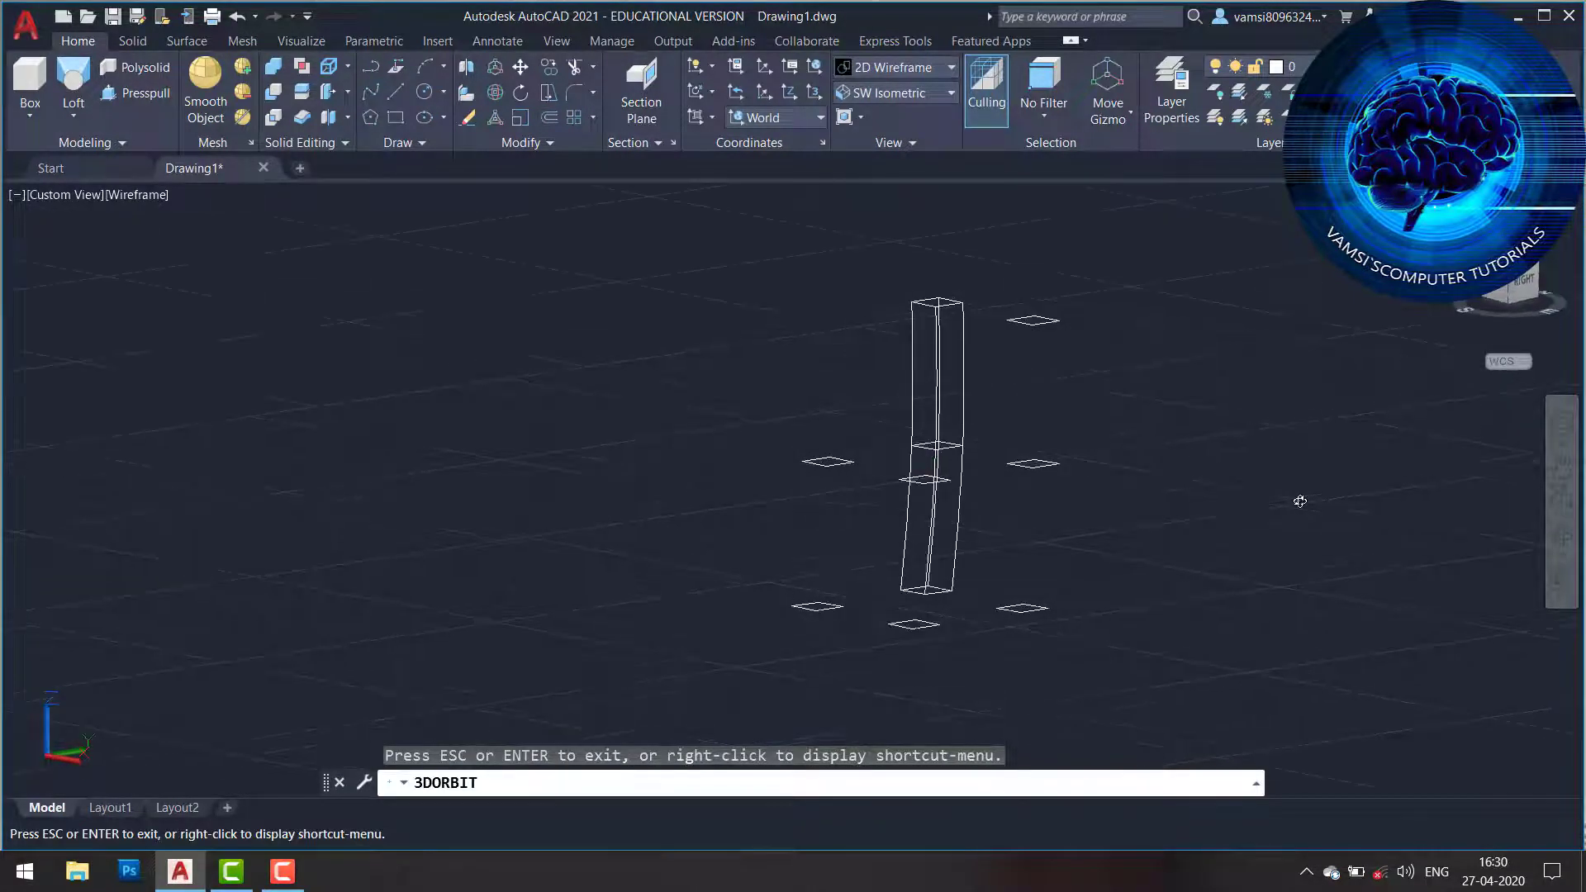
Loft a right-side column through its middle and top square profiles.
key(Escape)
click(74, 82)
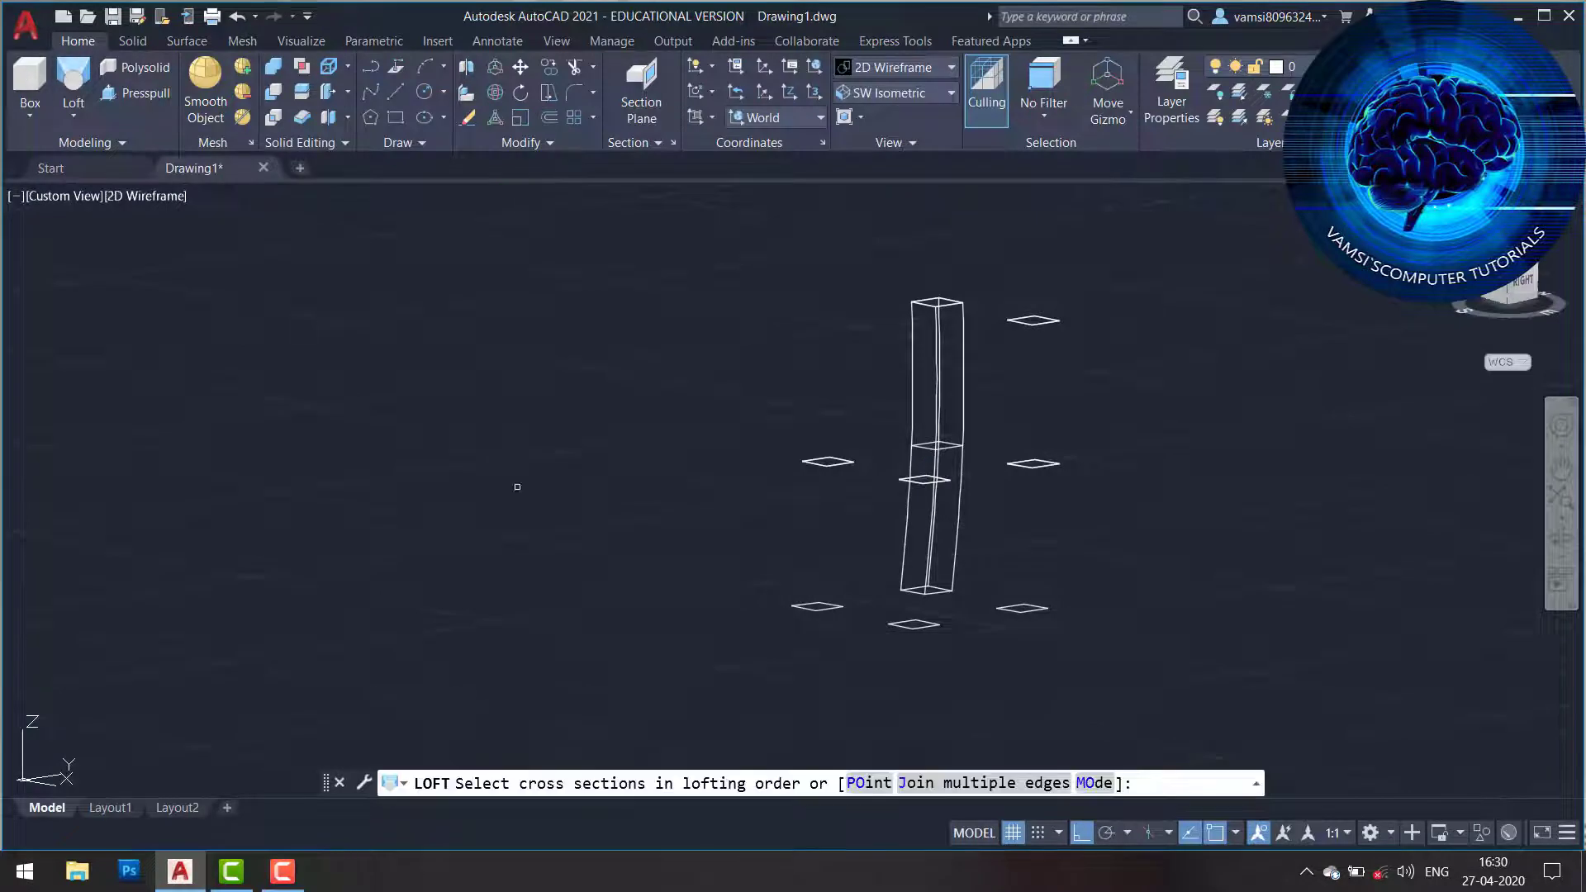
click(1032, 462)
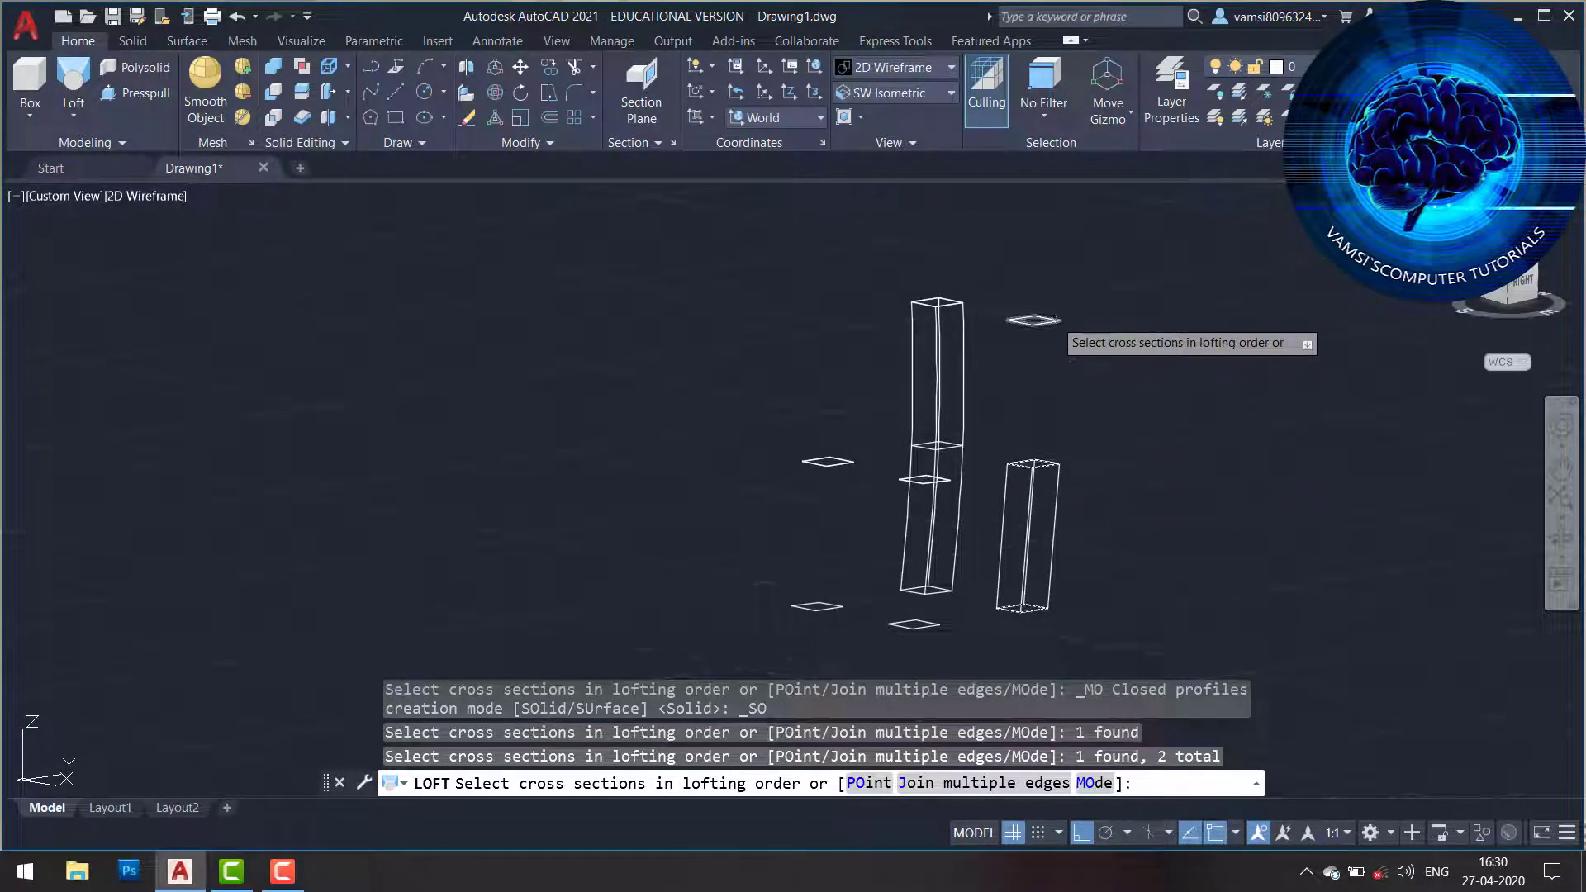
click(1047, 323)
key(Return)
key(Return)
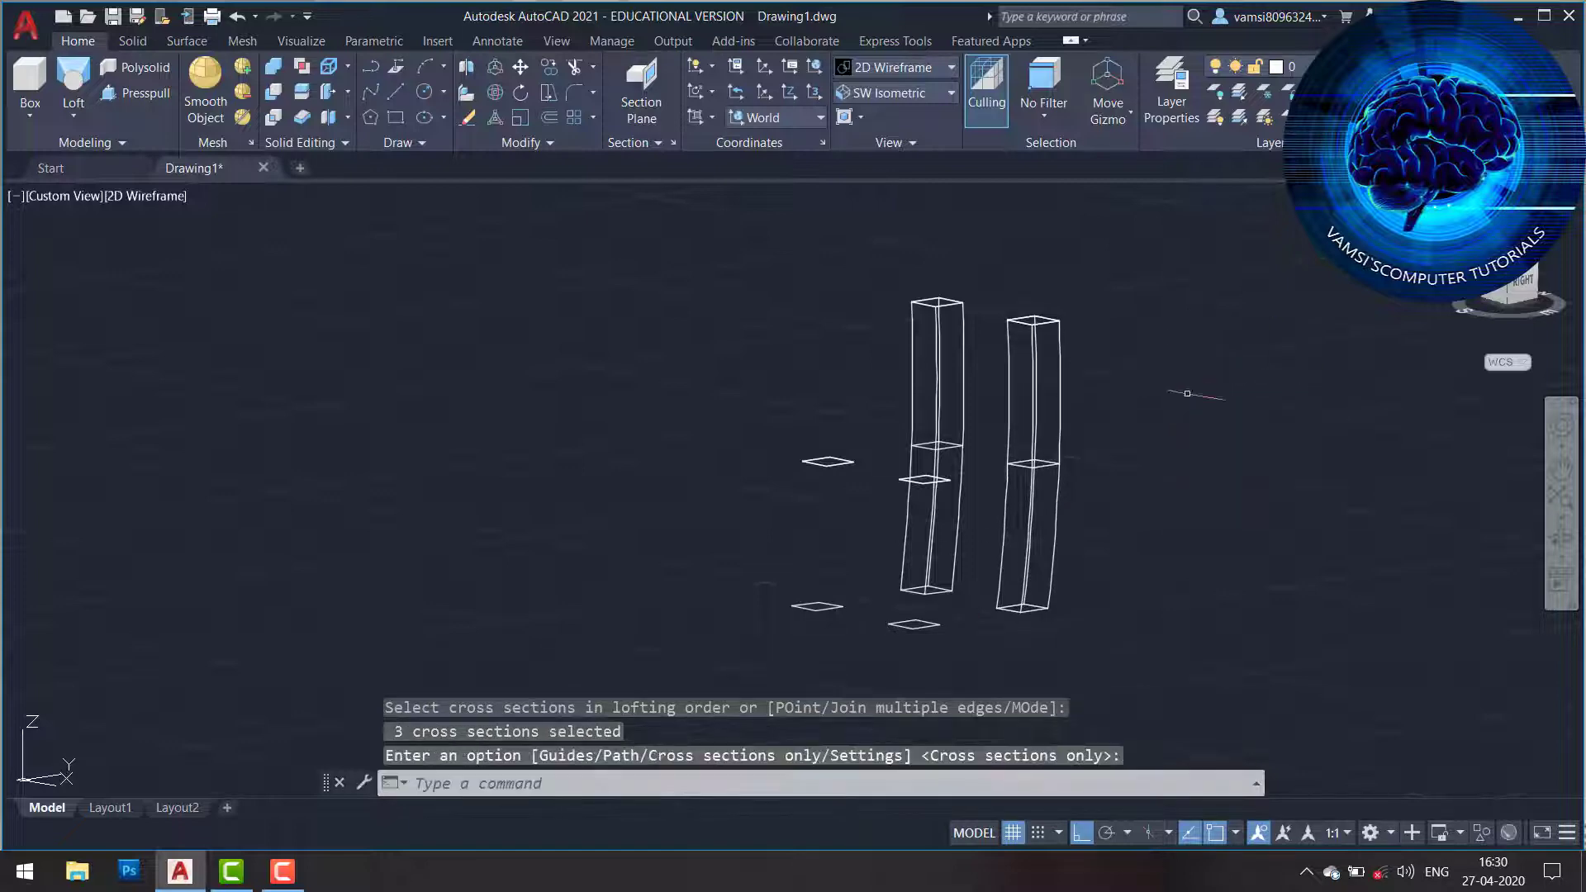
Loft the remaining left and front legs from their square profiles.
key(Return)
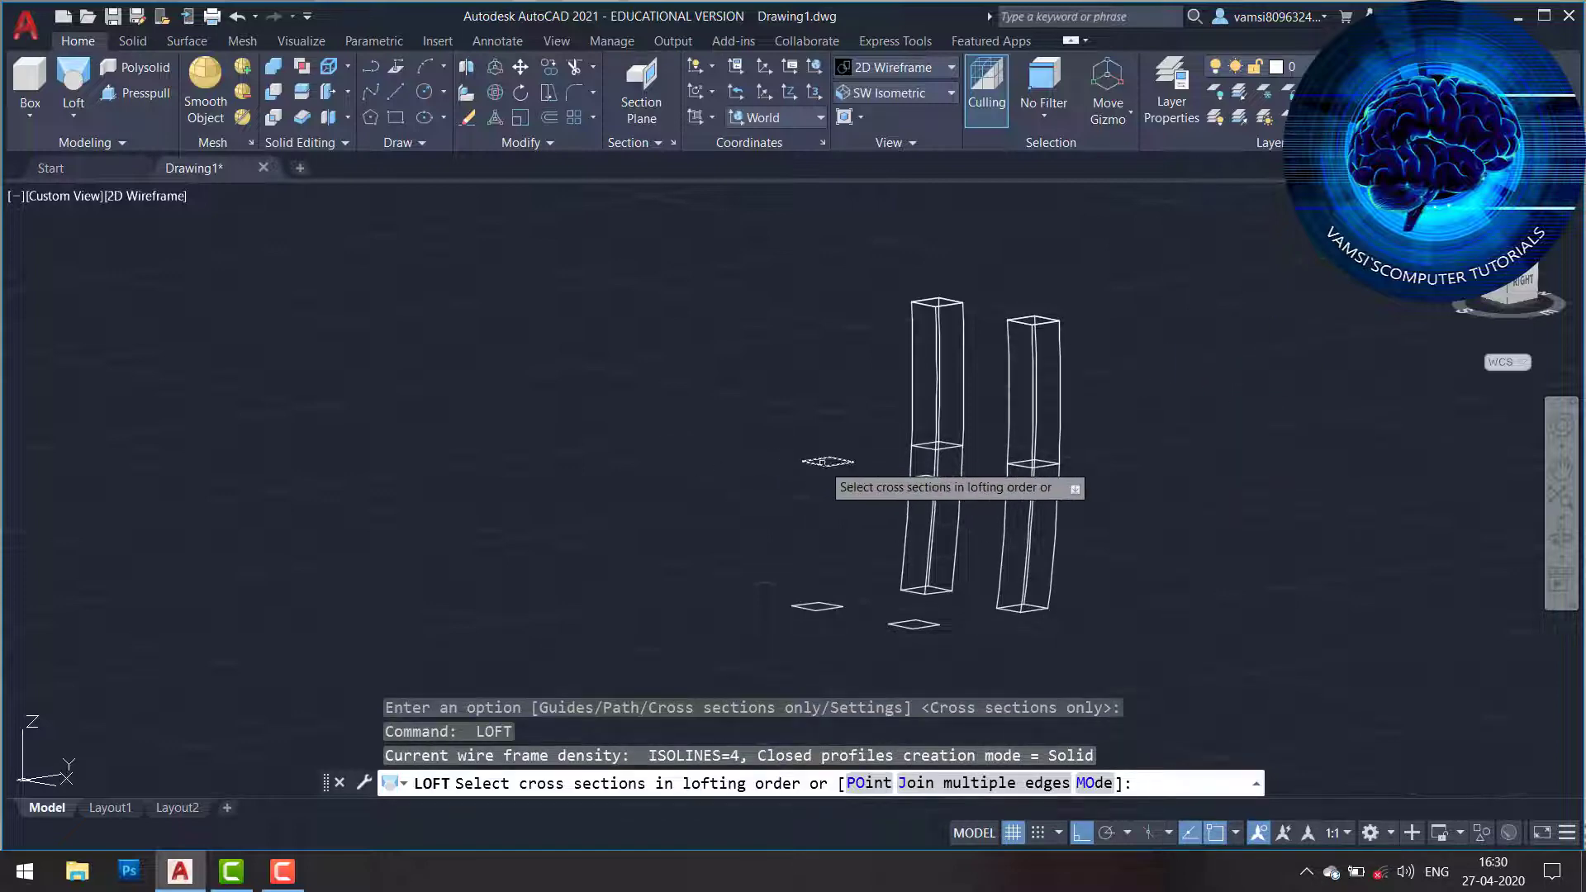
click(828, 461)
click(817, 606)
key(Return)
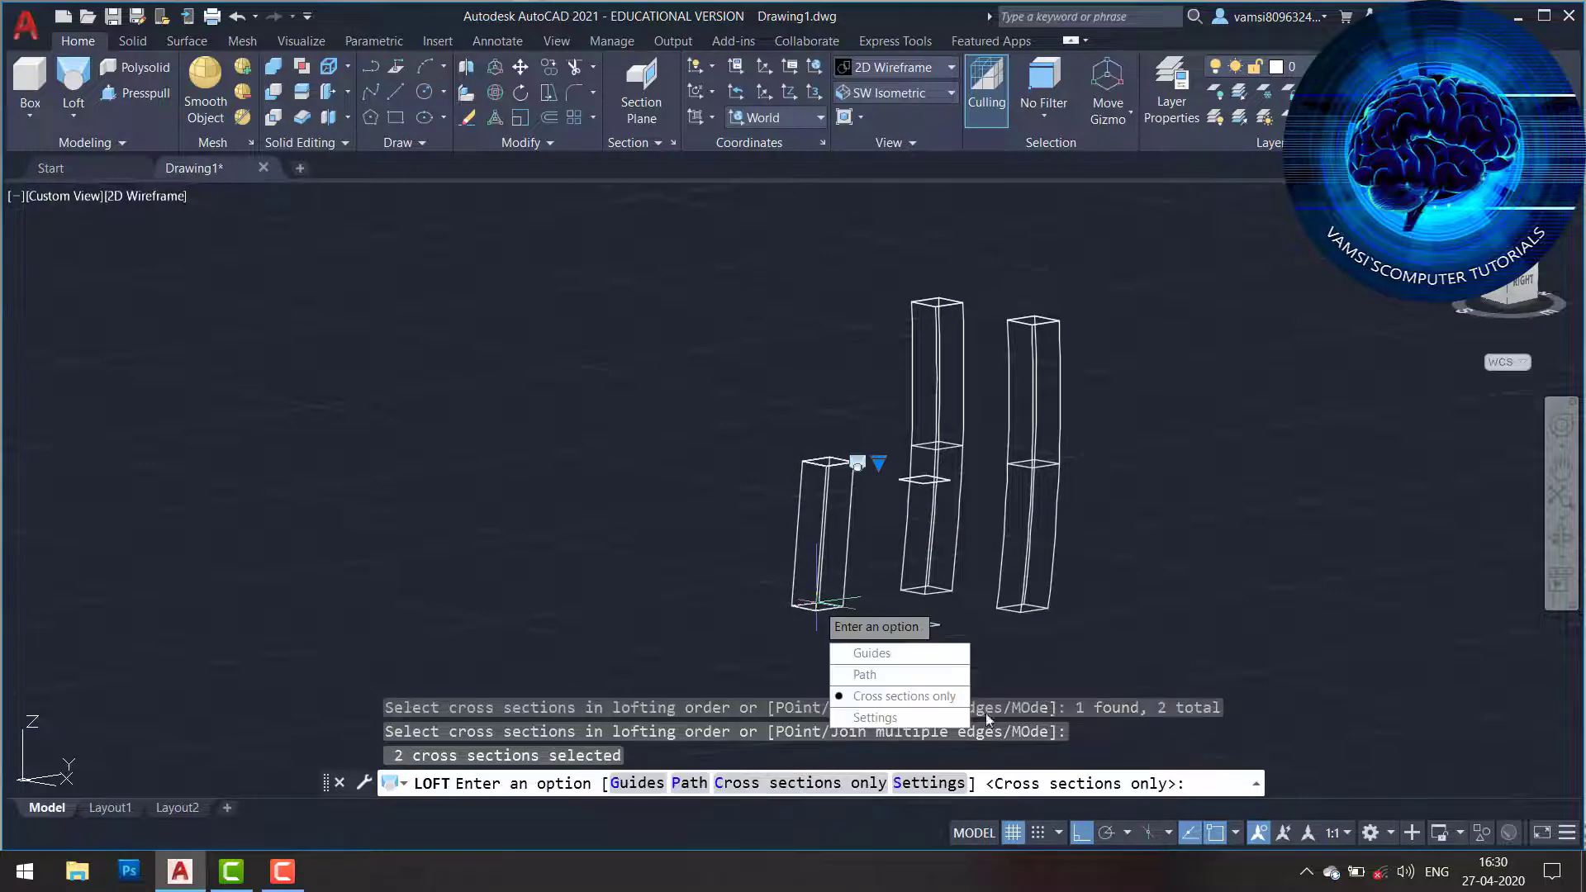
key(Return)
key(Return)
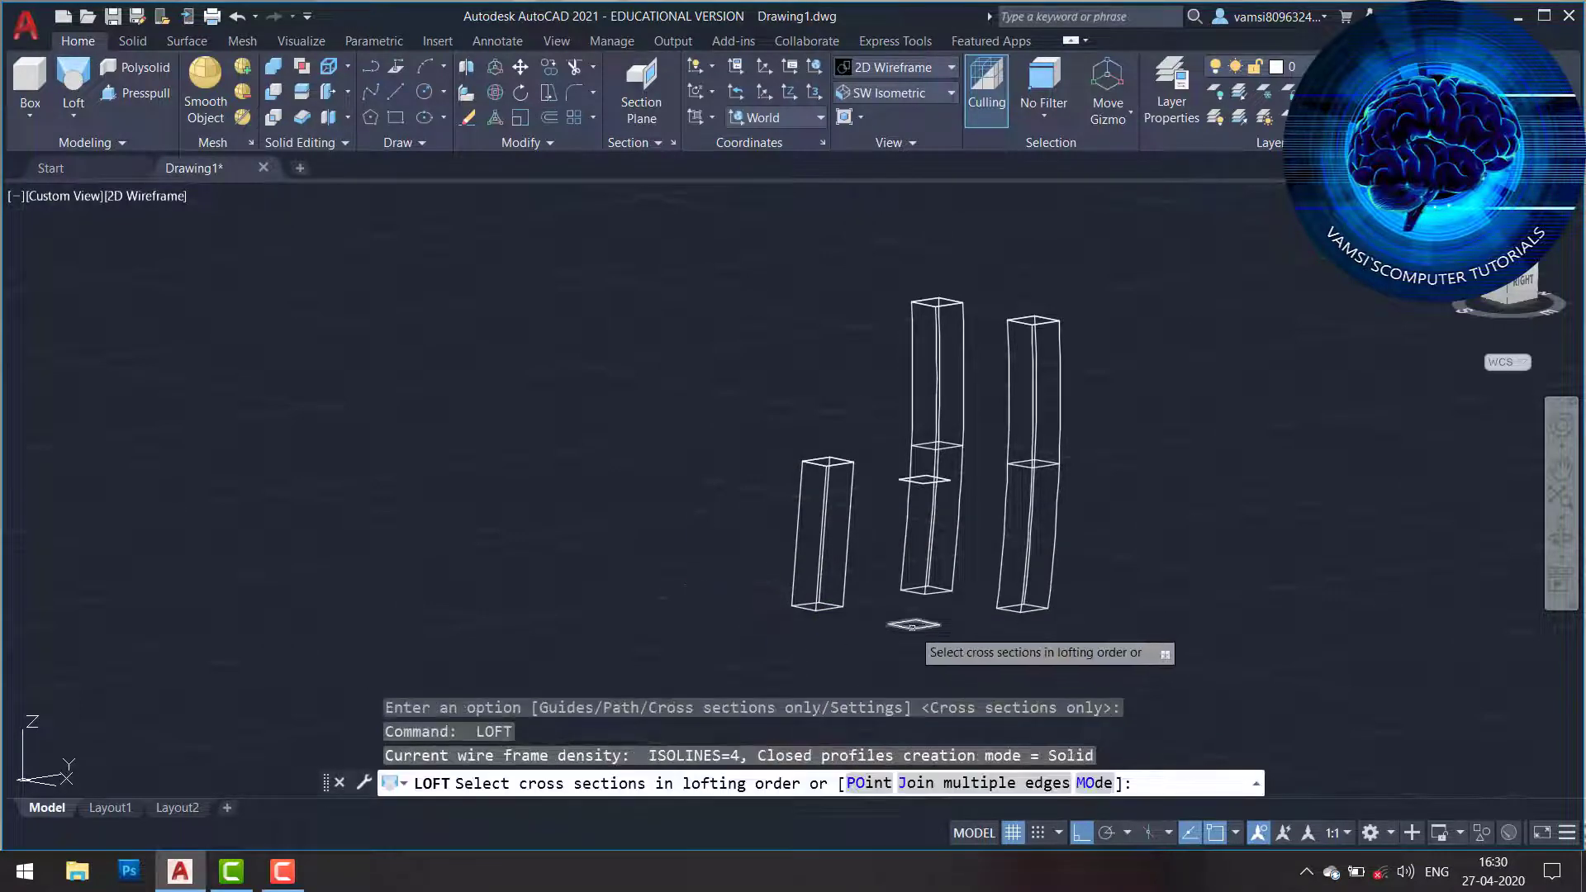
click(912, 625)
click(930, 491)
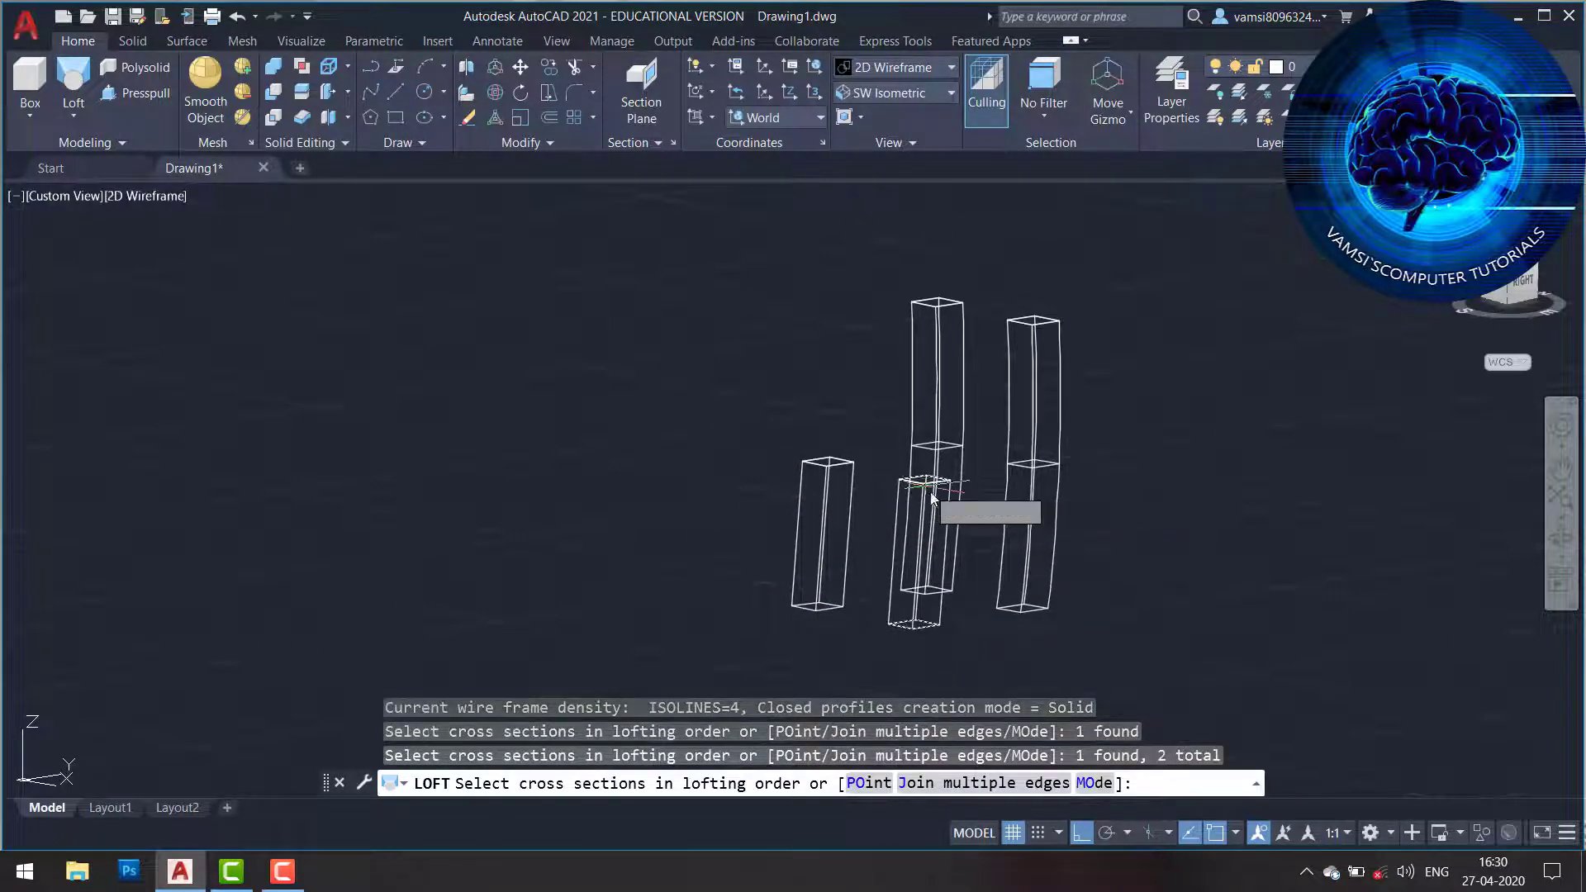
key(Return)
key(Return)
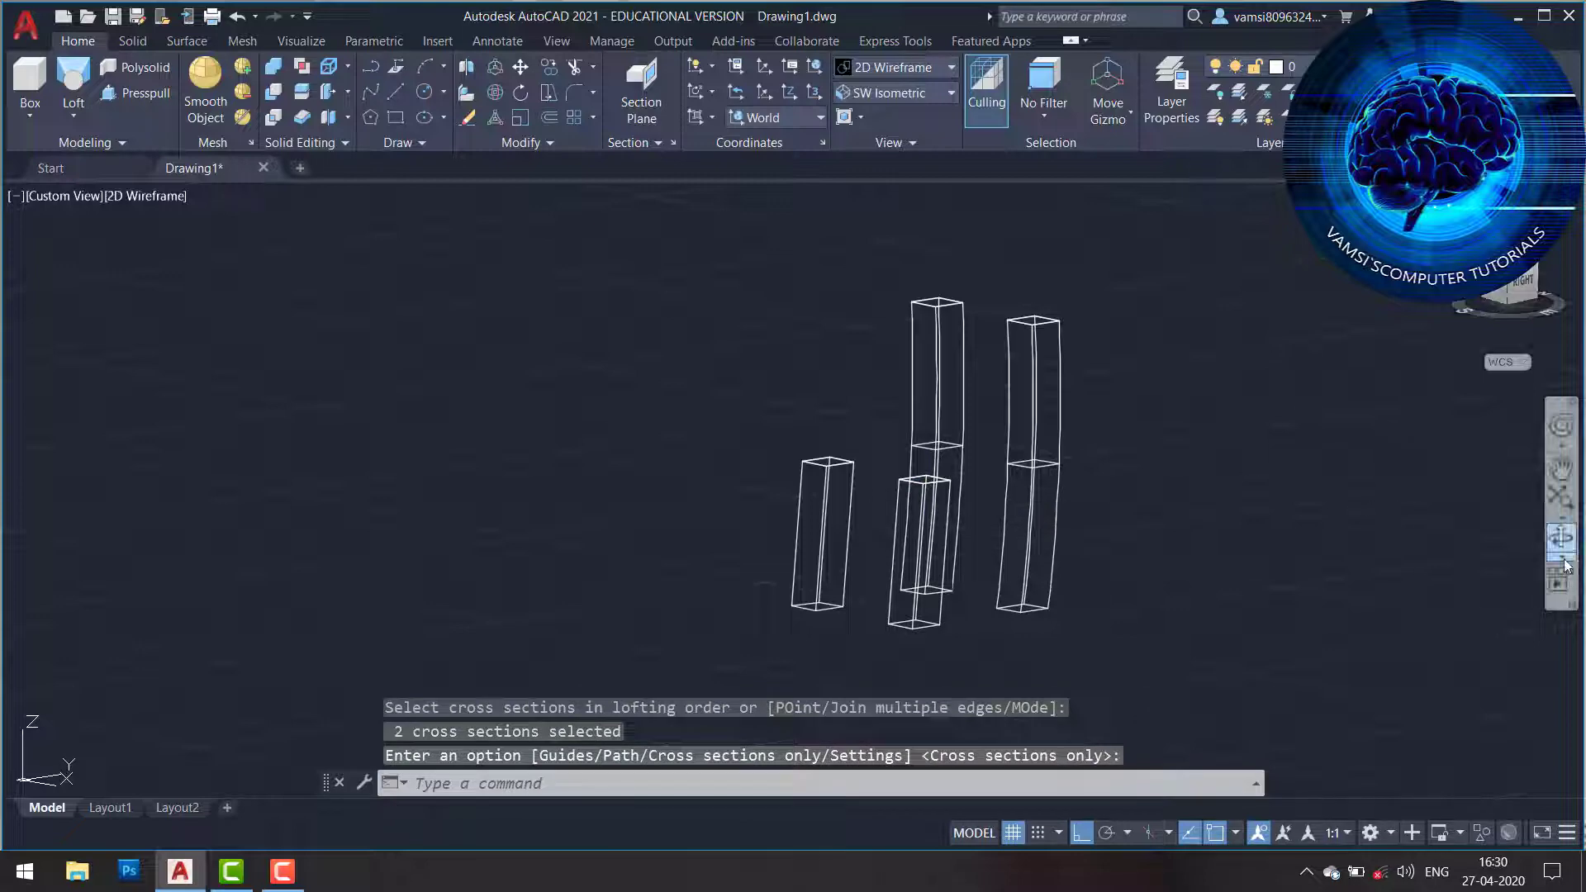
Orbit the view to show all four lofted columns, then exit Orbit.
click(1569, 541)
mouse_move(1179, 478)
mouse_down()
mouse_move(1288, 571)
mouse_move(1255, 447)
mouse_move(1189, 463)
mouse_move(1146, 452)
mouse_up()
right_click(1179, 399)
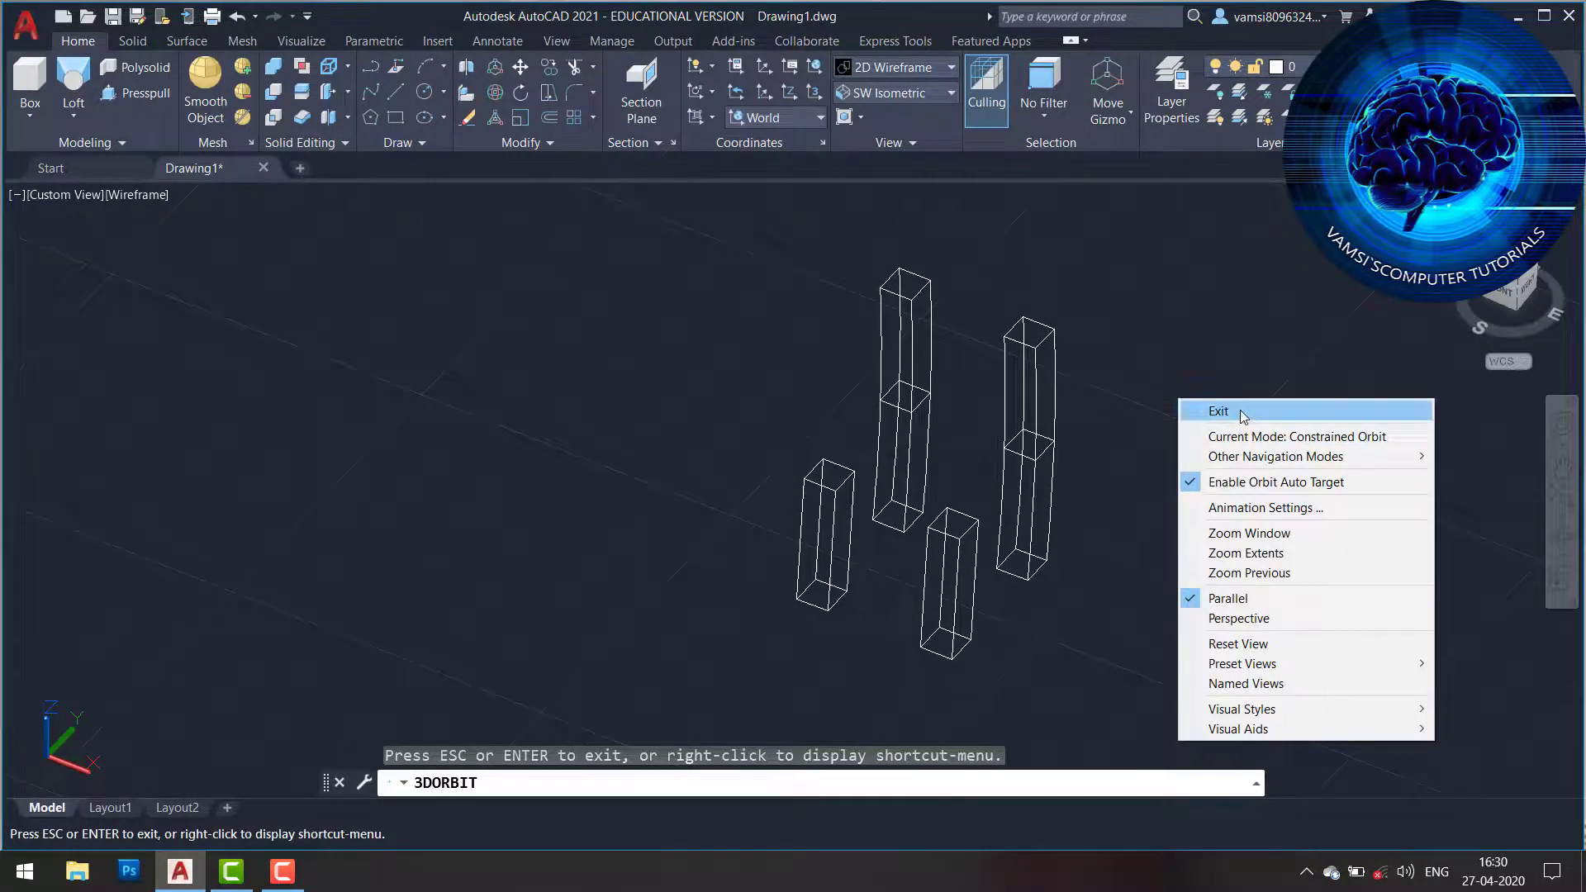
click(1240, 409)
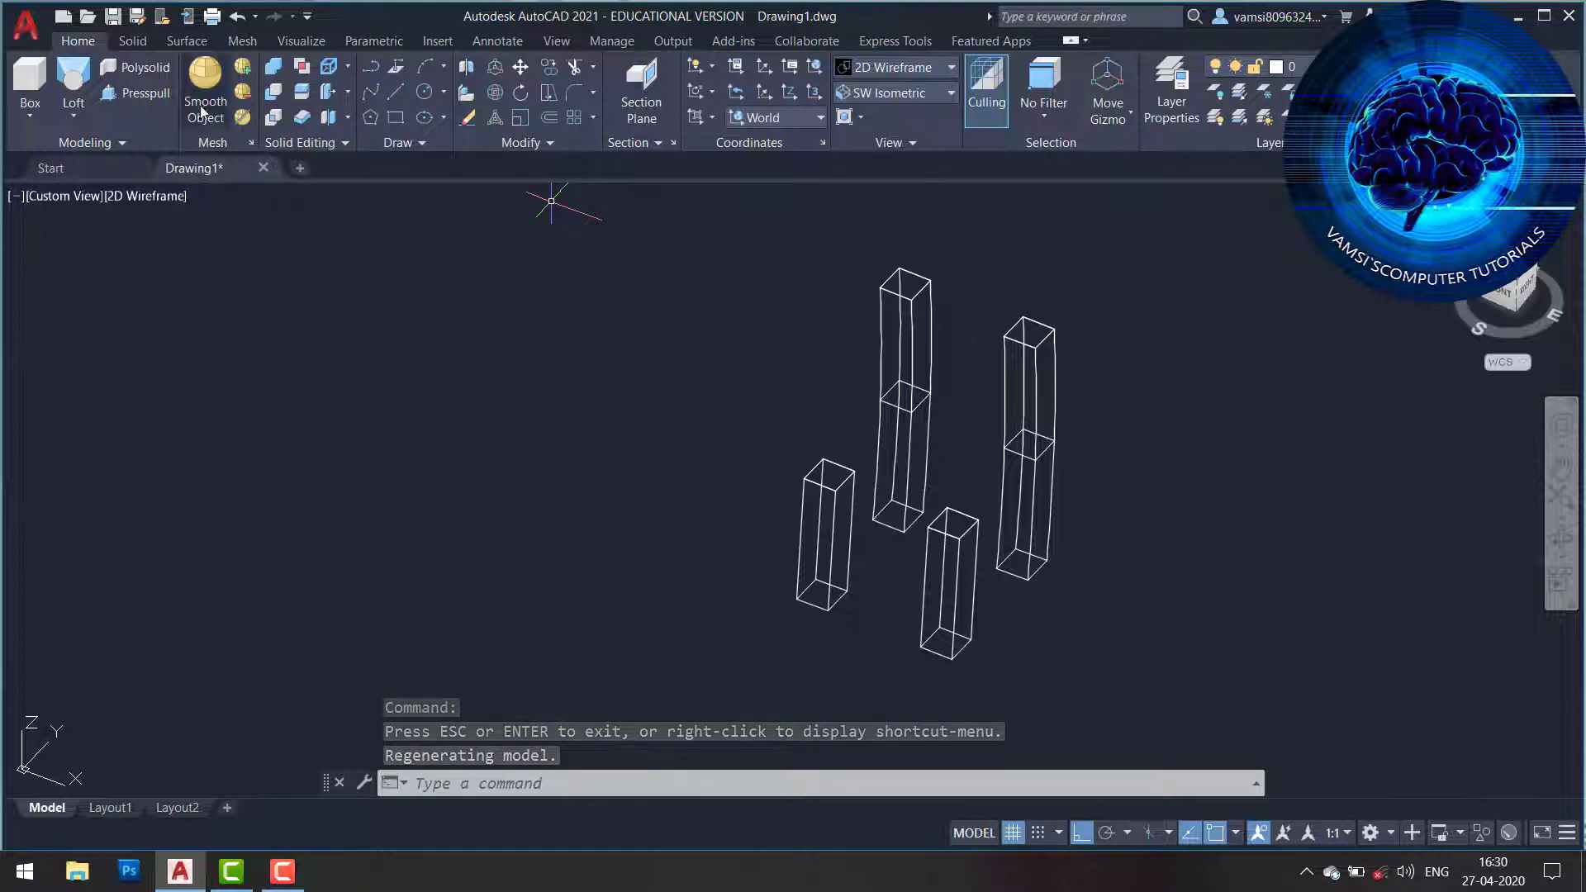
Draw a rectangle from a leg top to a rear post, then delete it as misplaced.
click(395, 118)
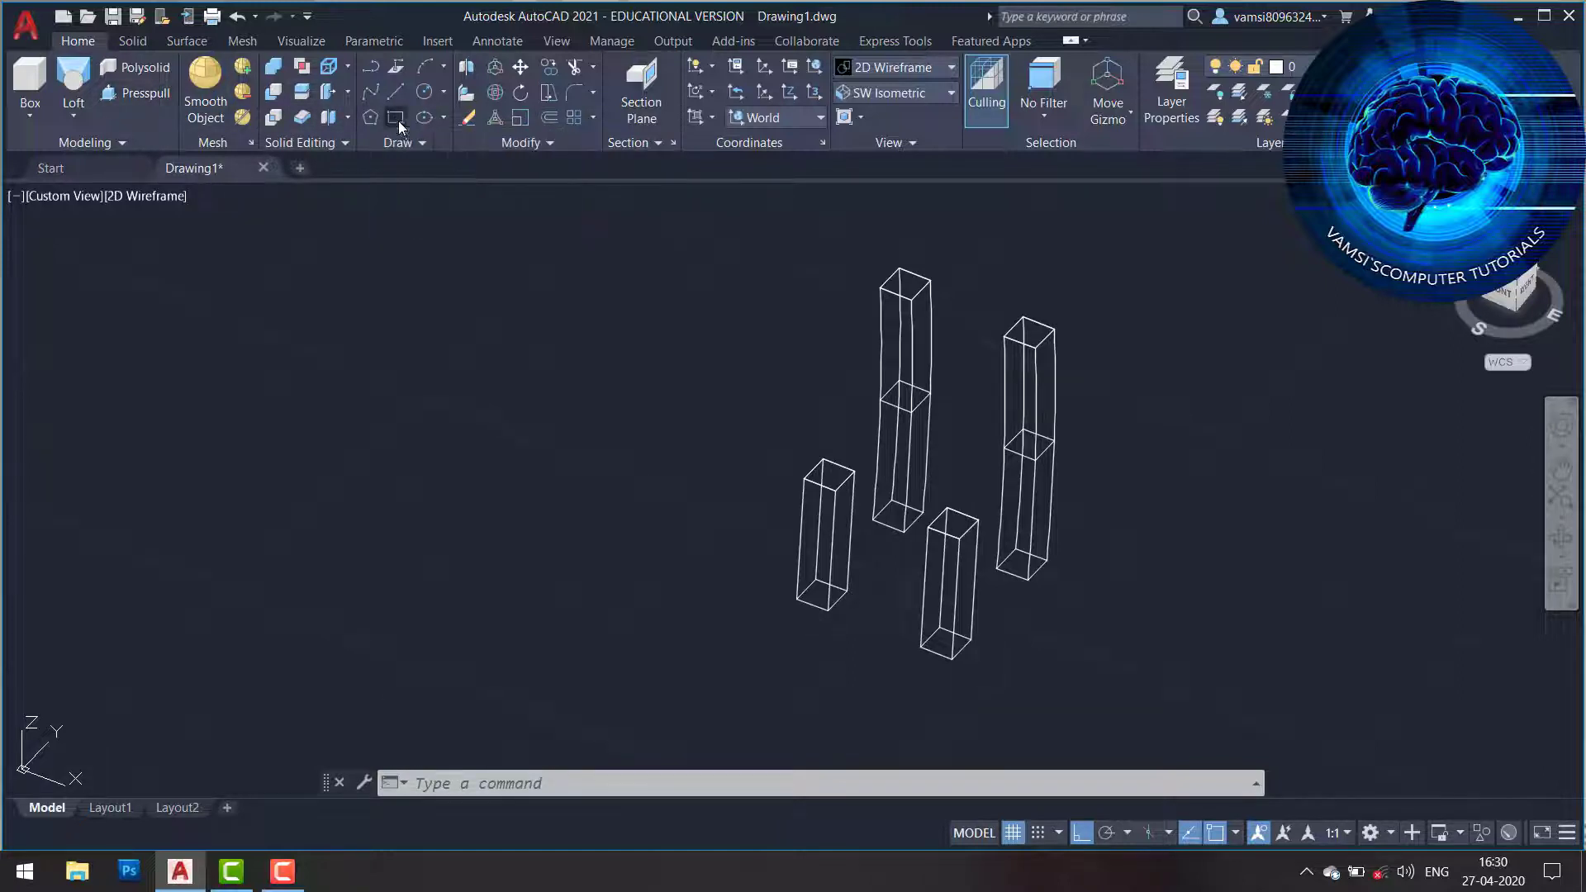
click(804, 479)
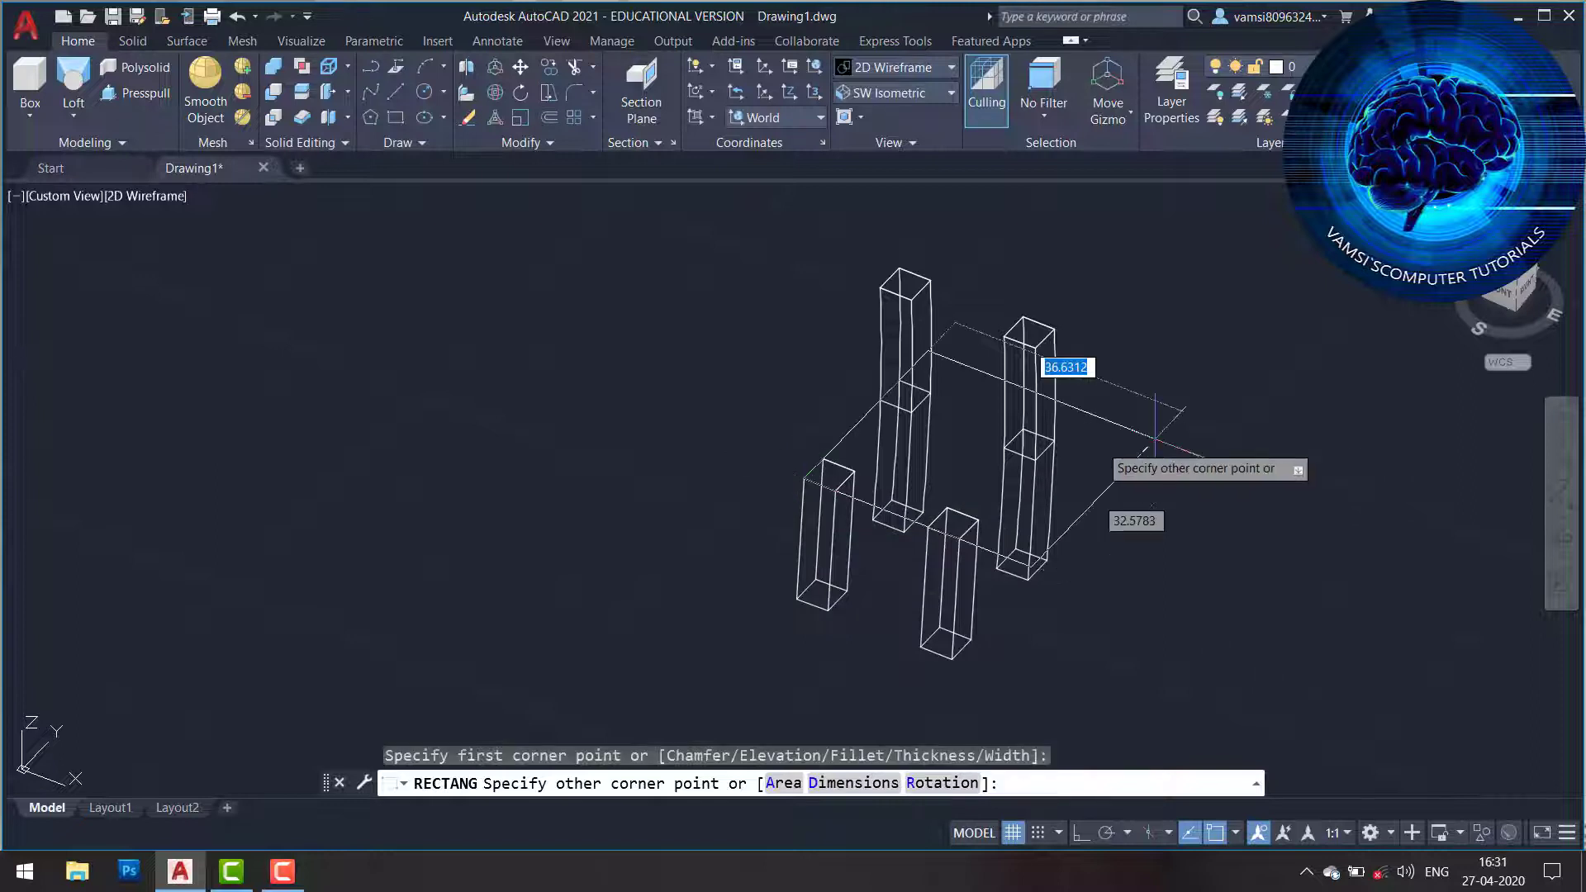
click(1055, 441)
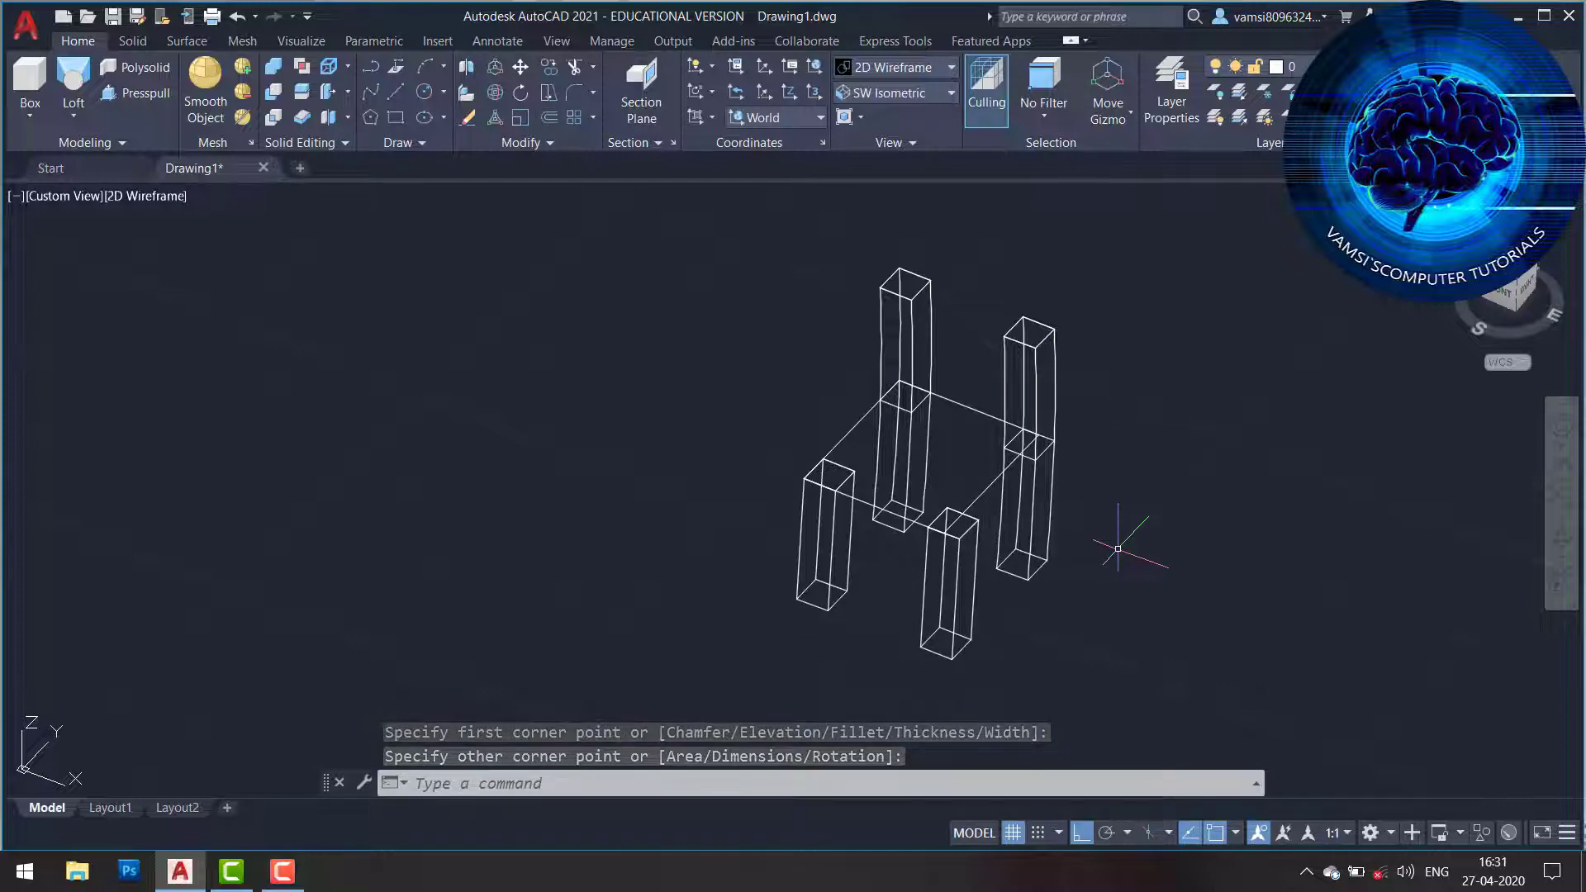
key(ctrl+c)
key(Escape)
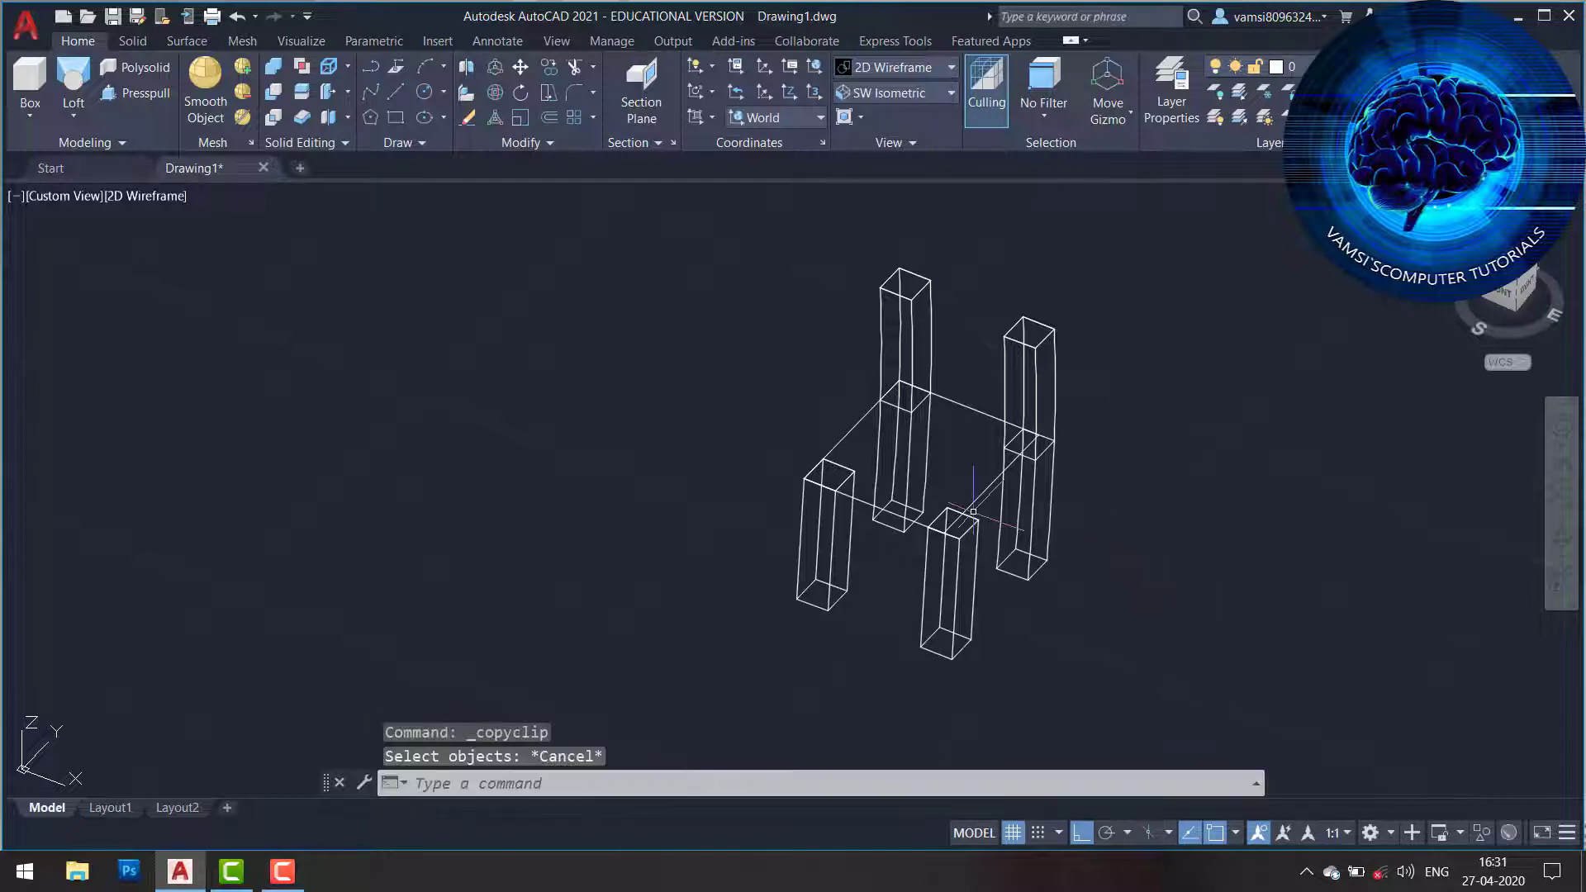
click(986, 487)
key(Delete)
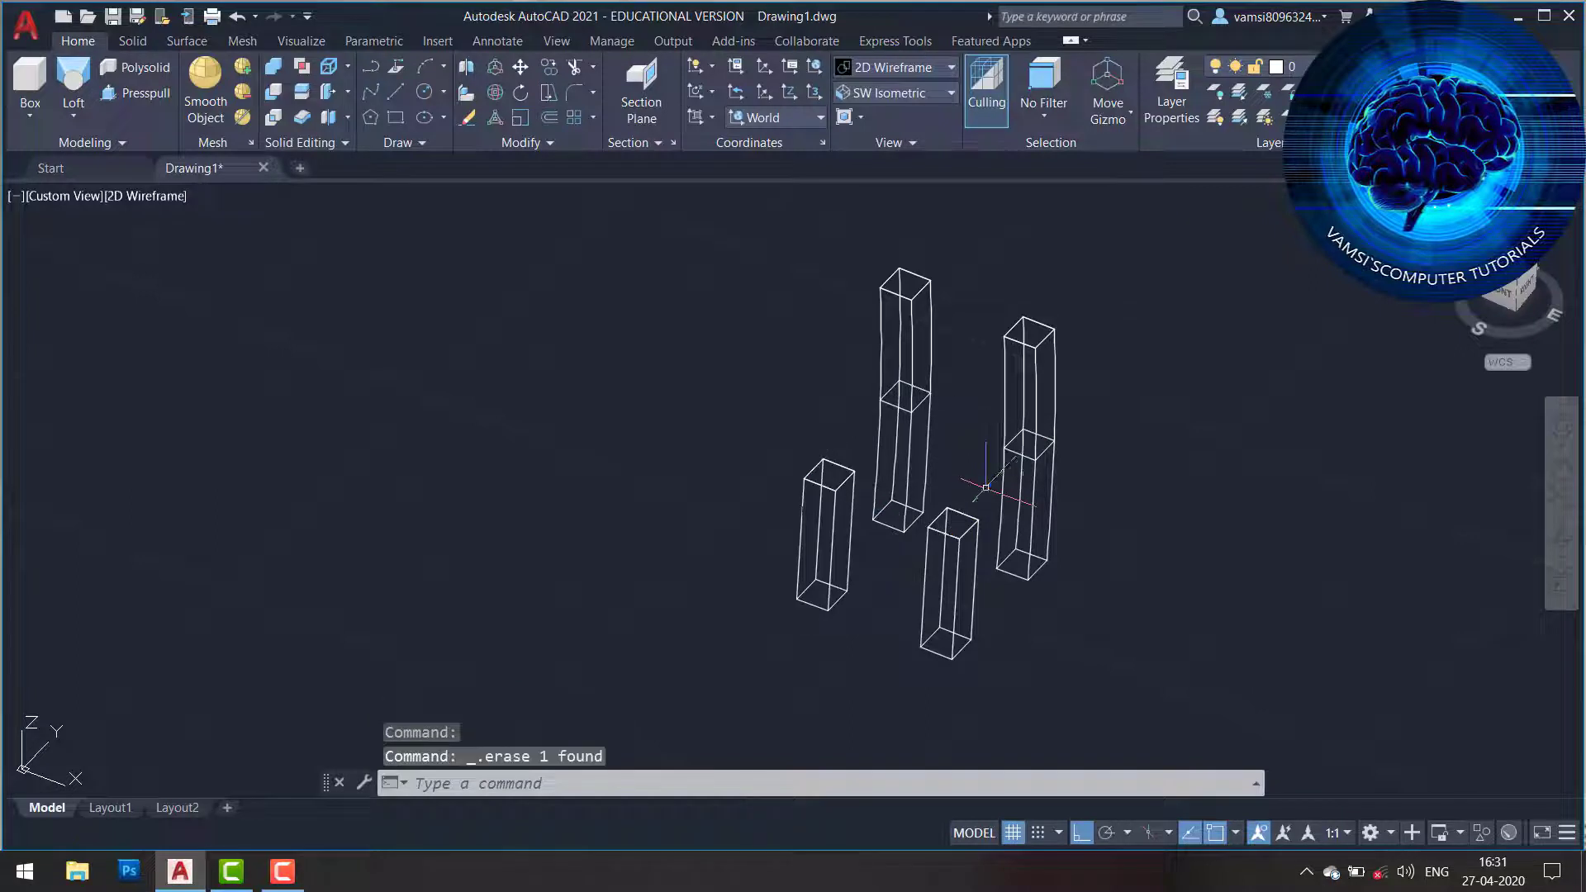
Redraw the seat rectangle from the left leg top to the rear post top.
click(398, 118)
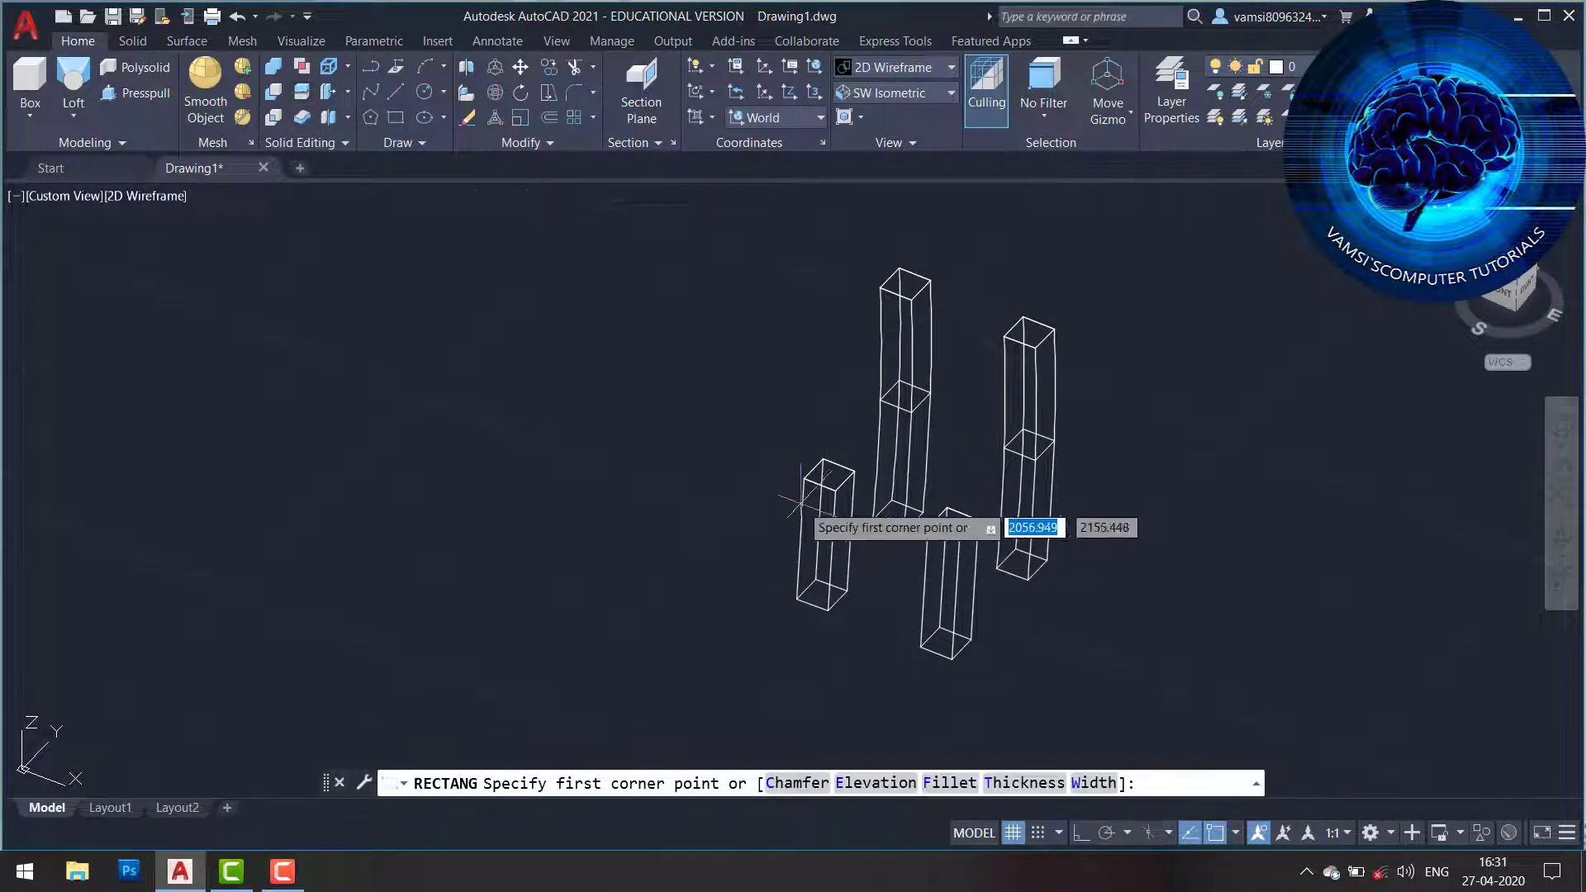
click(803, 476)
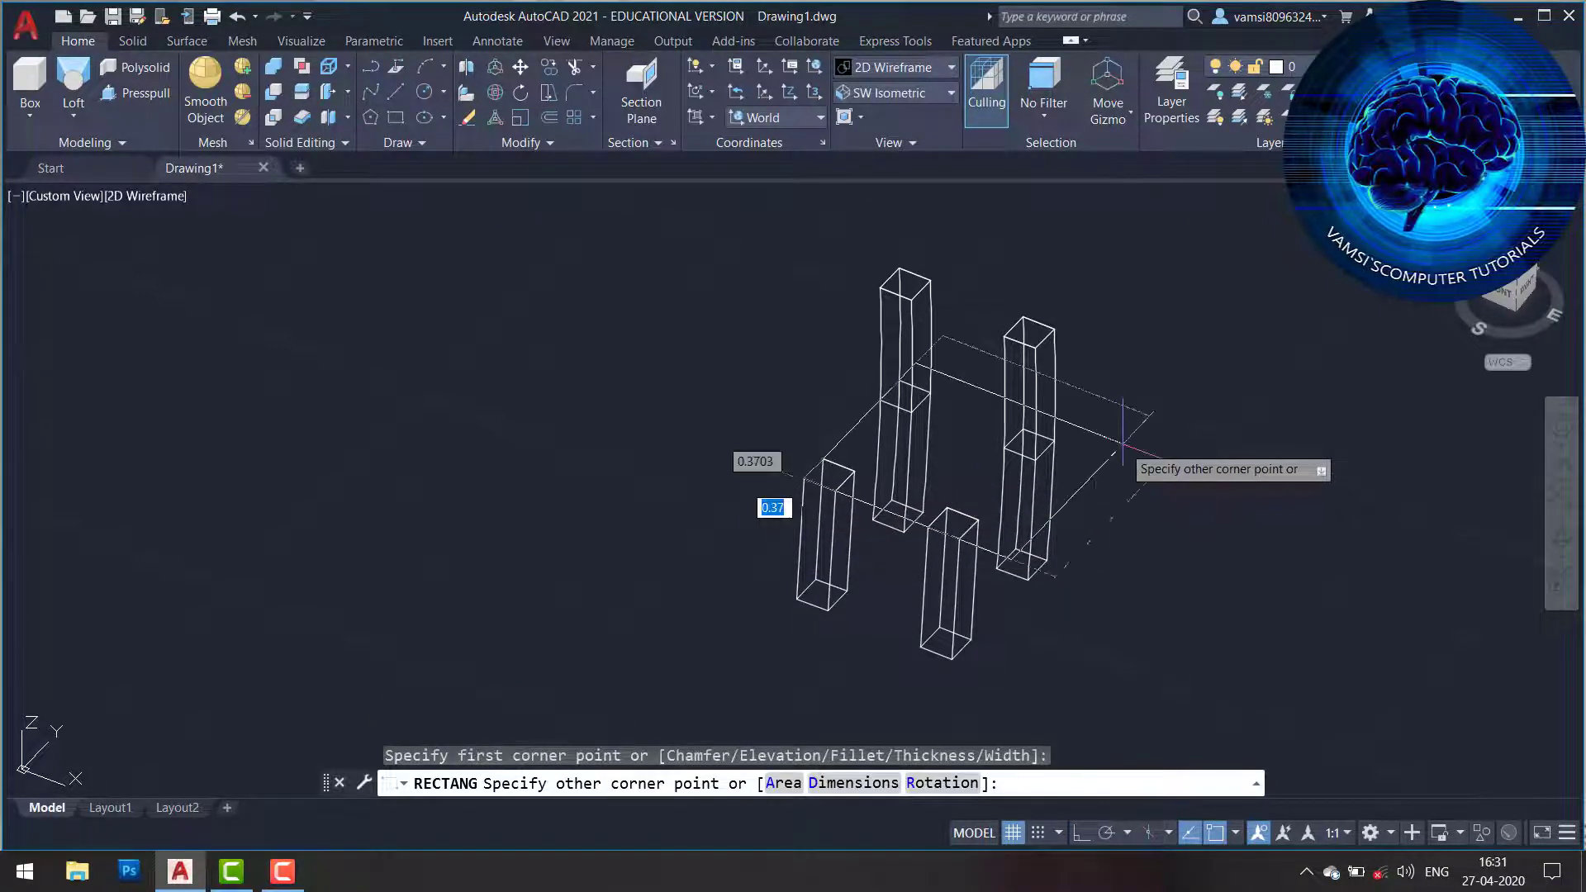
click(1054, 440)
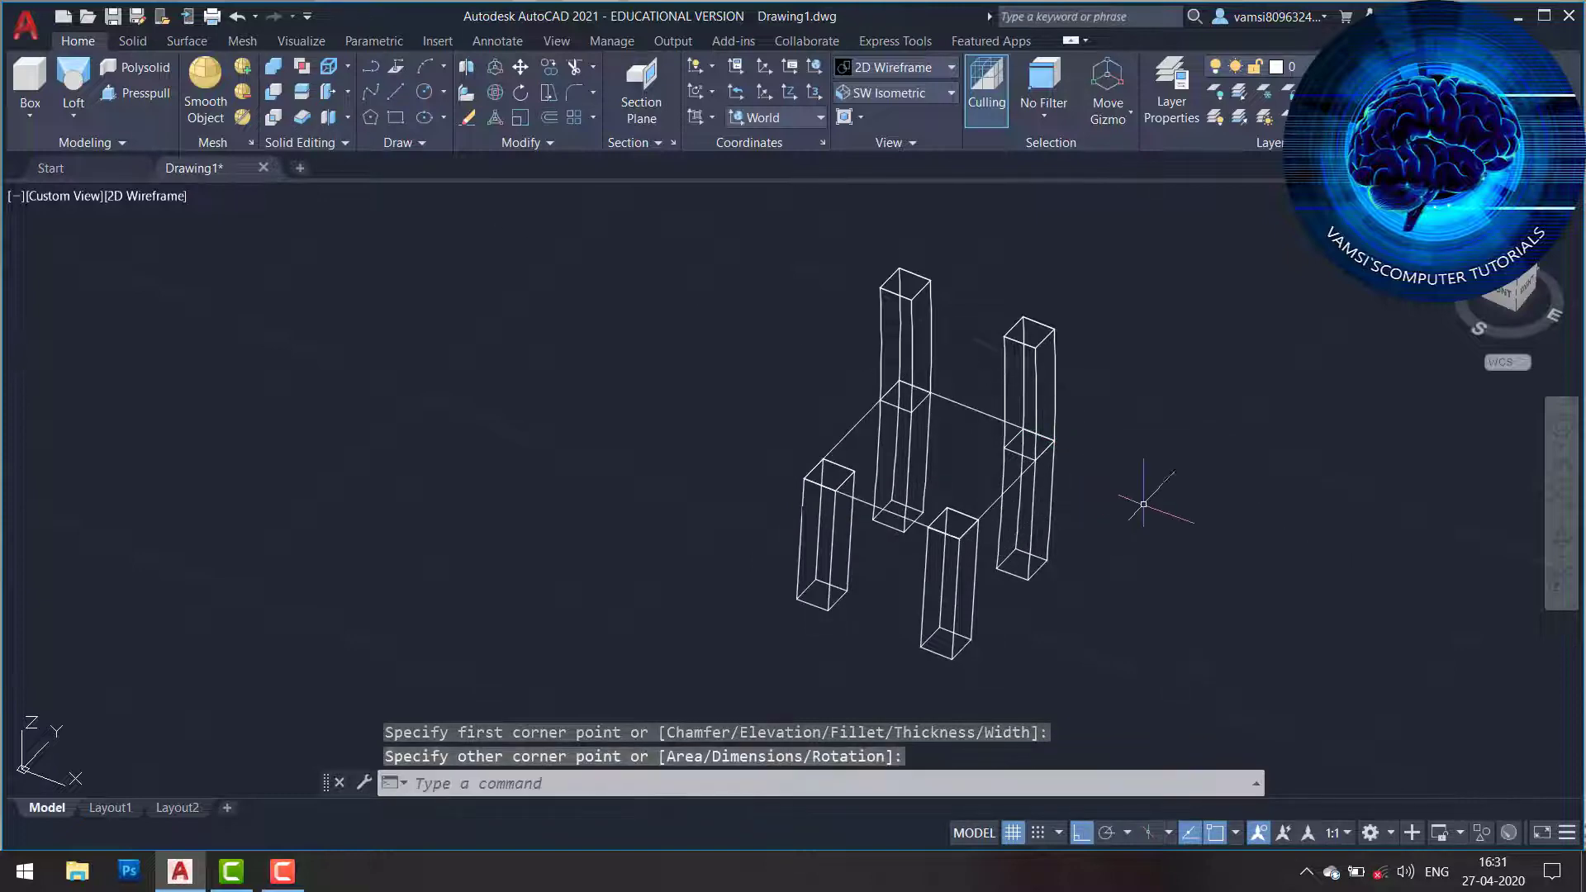
key(Escape)
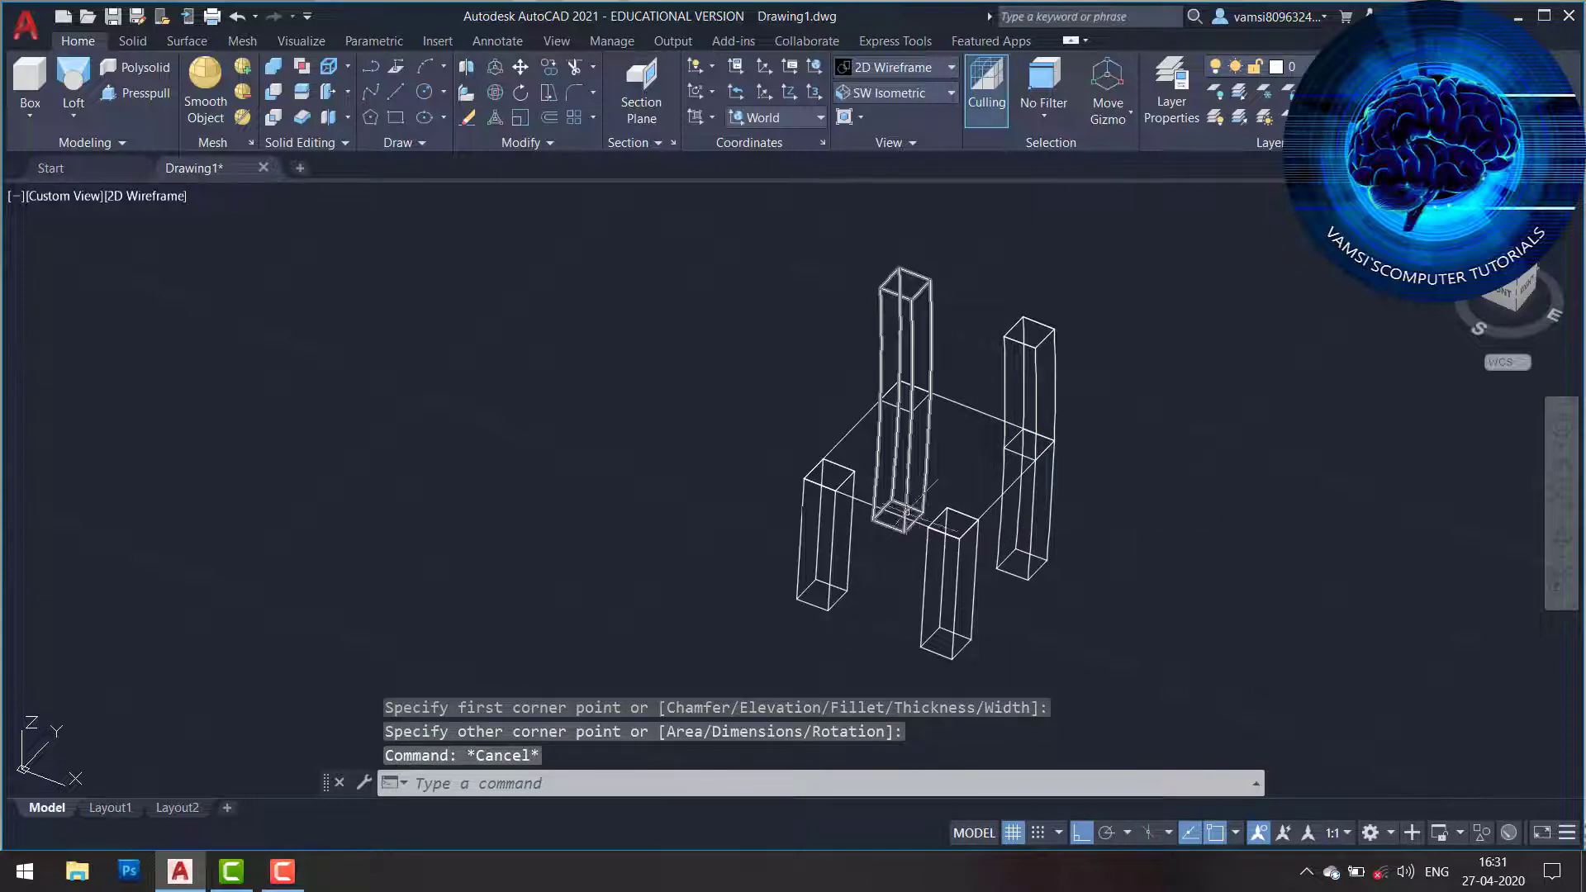
click(919, 521)
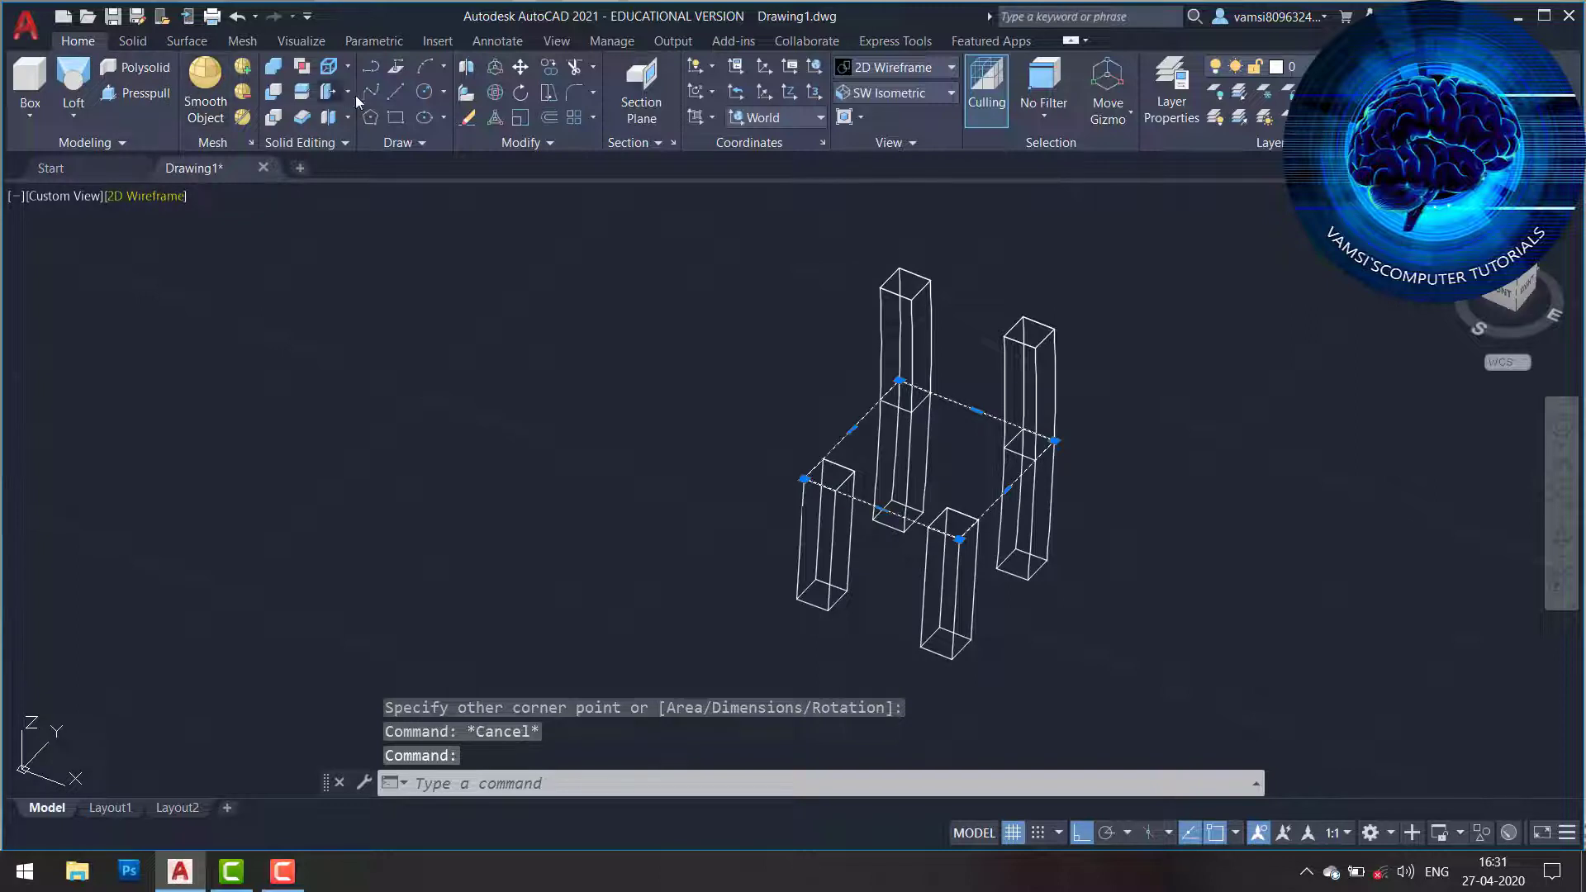
click(402, 118)
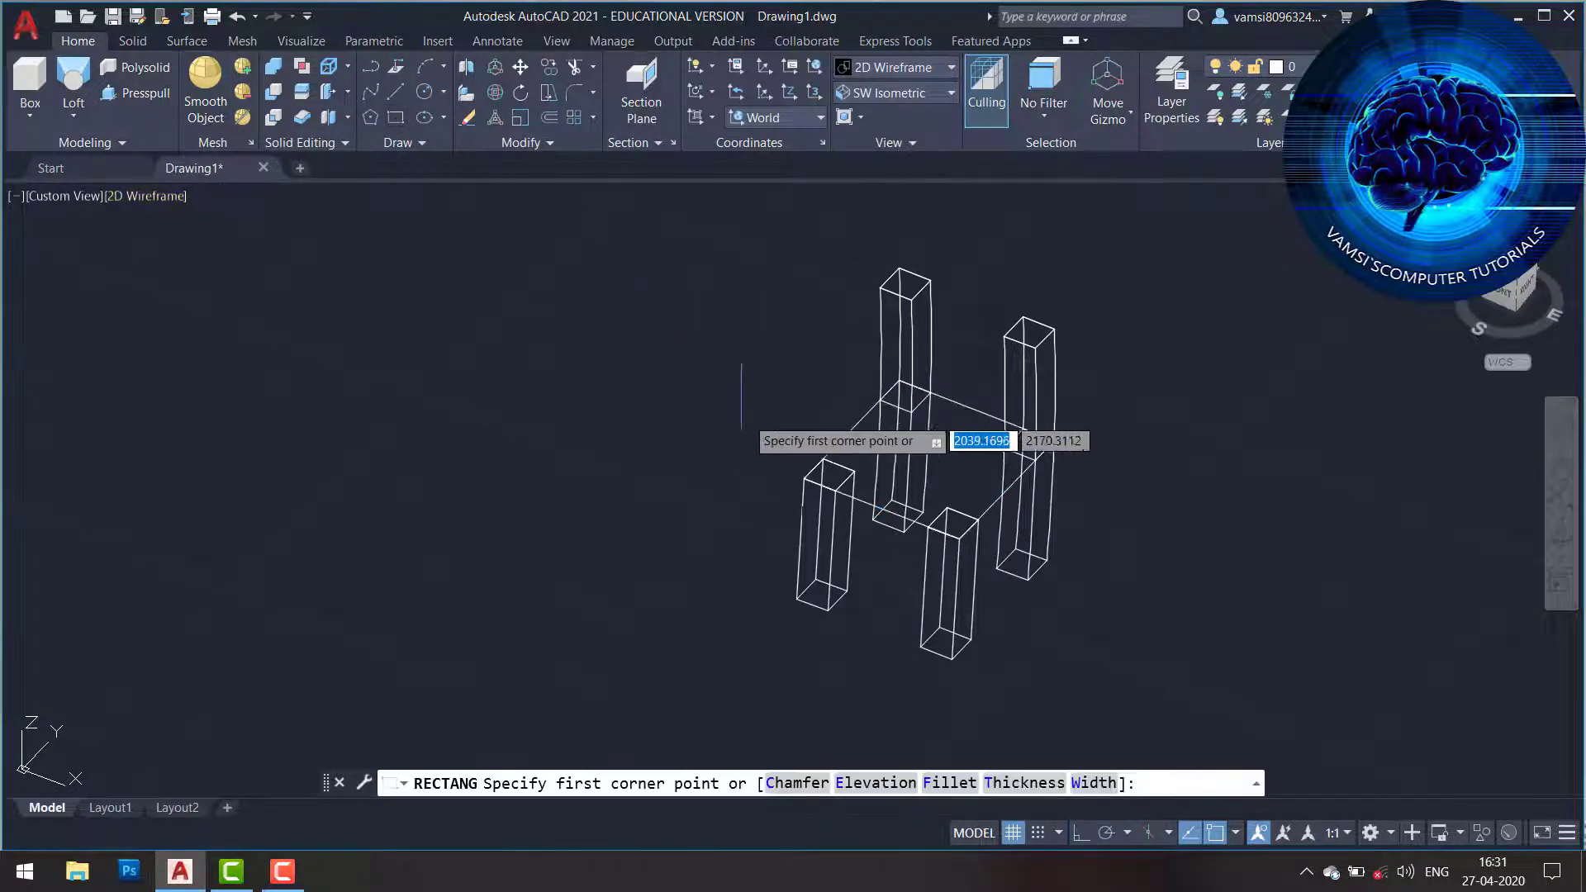
click(82, 121)
Extrude the seat rectangle to a height of 2.
click(95, 186)
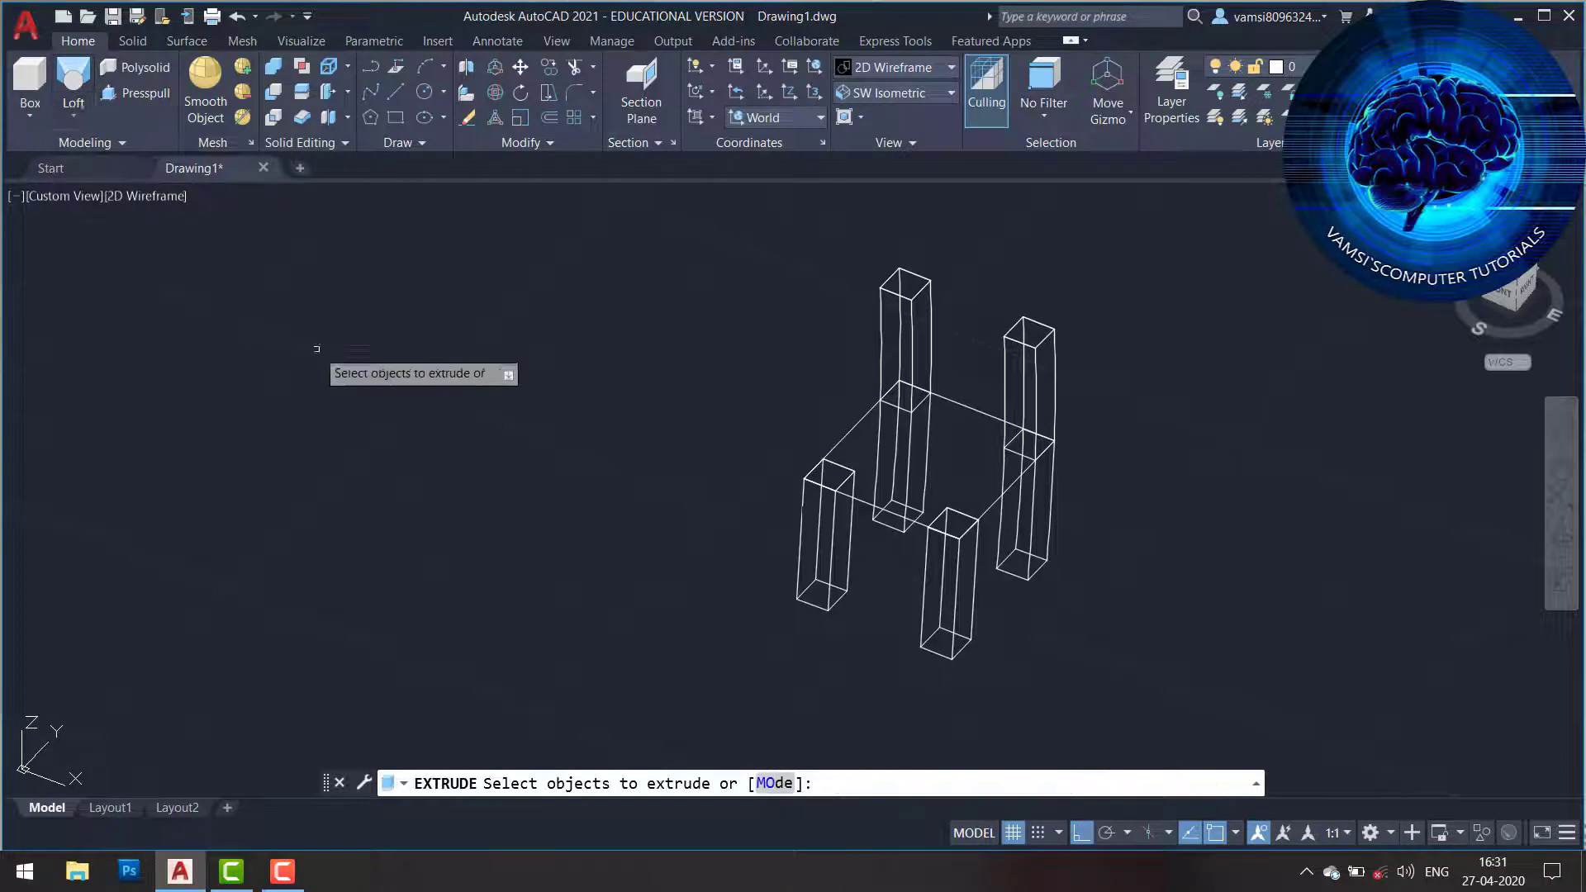
click(843, 432)
key(Return)
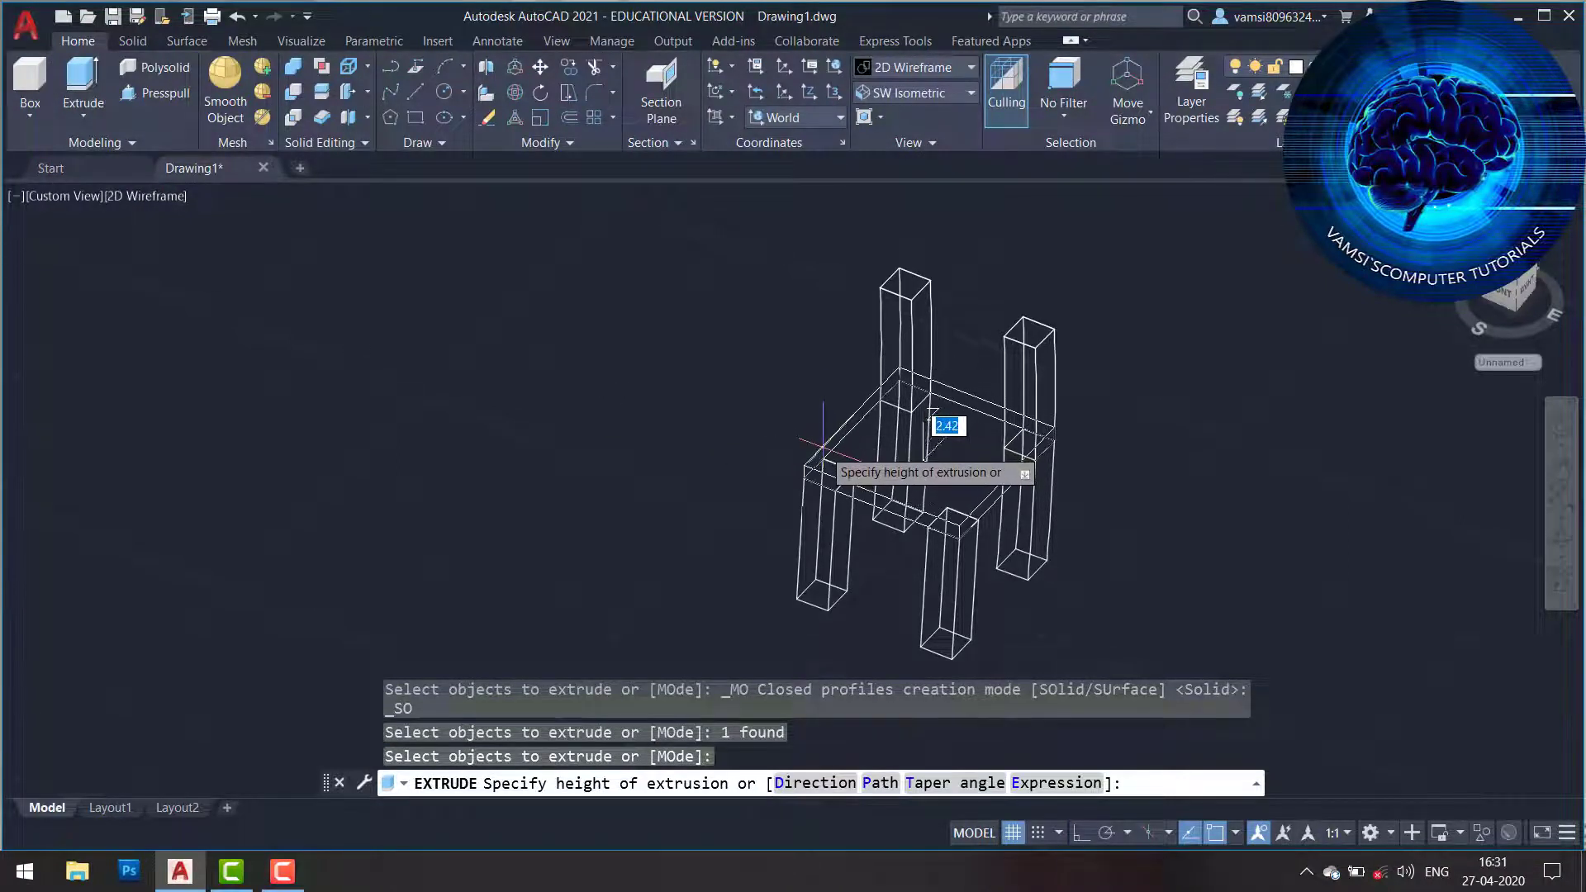
text(2)
key(Return)
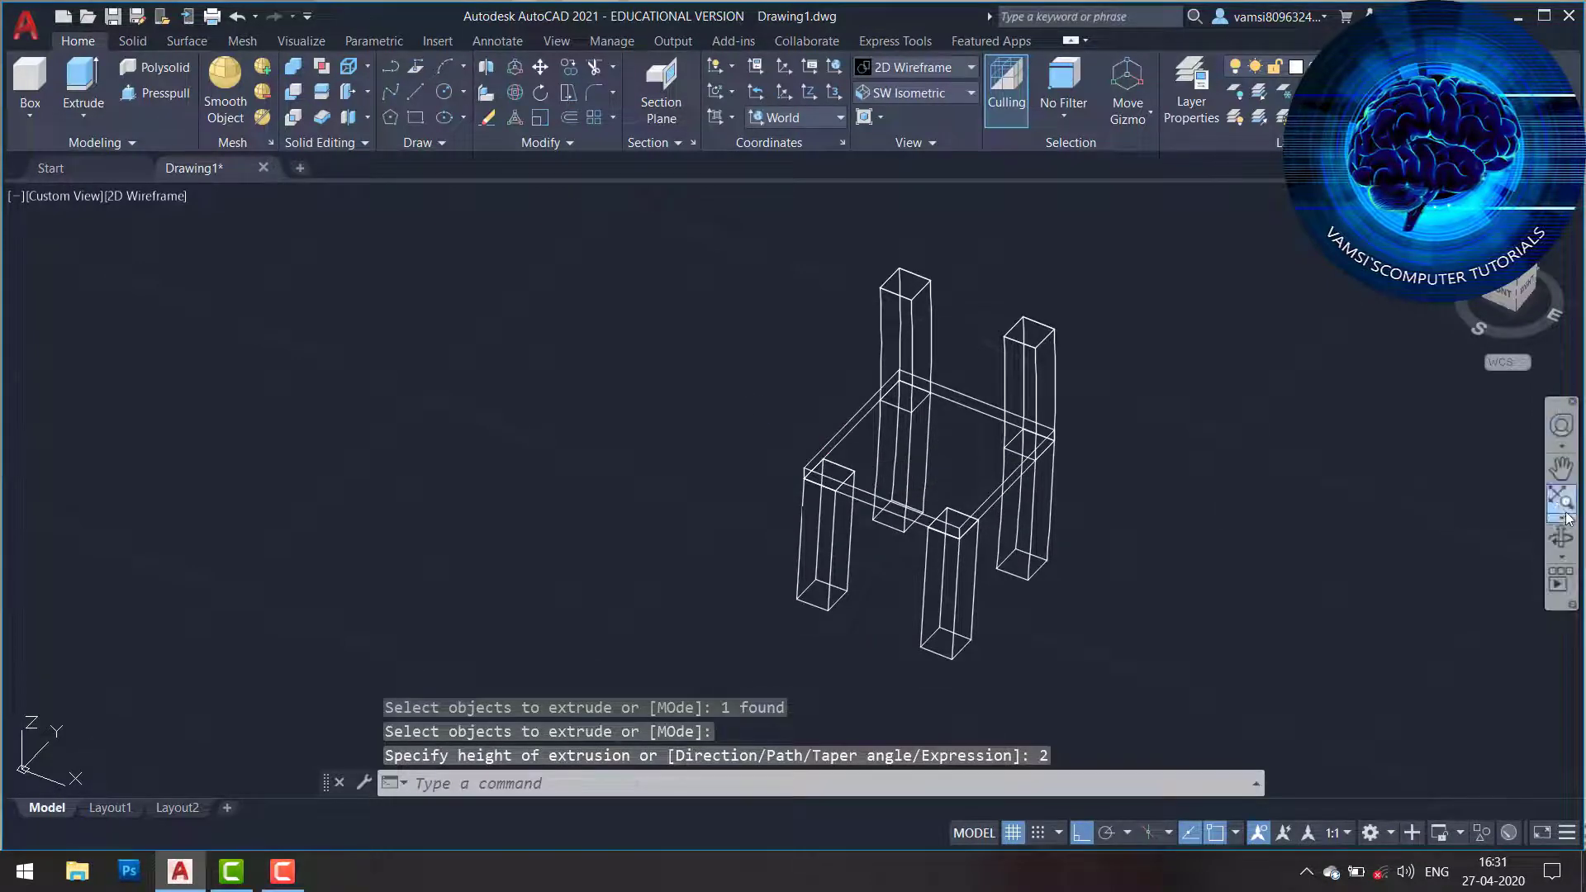
Orbit the chair to inspect it from another angle, then a more frontal one.
click(1561, 538)
drag(1288, 499, 1175, 483)
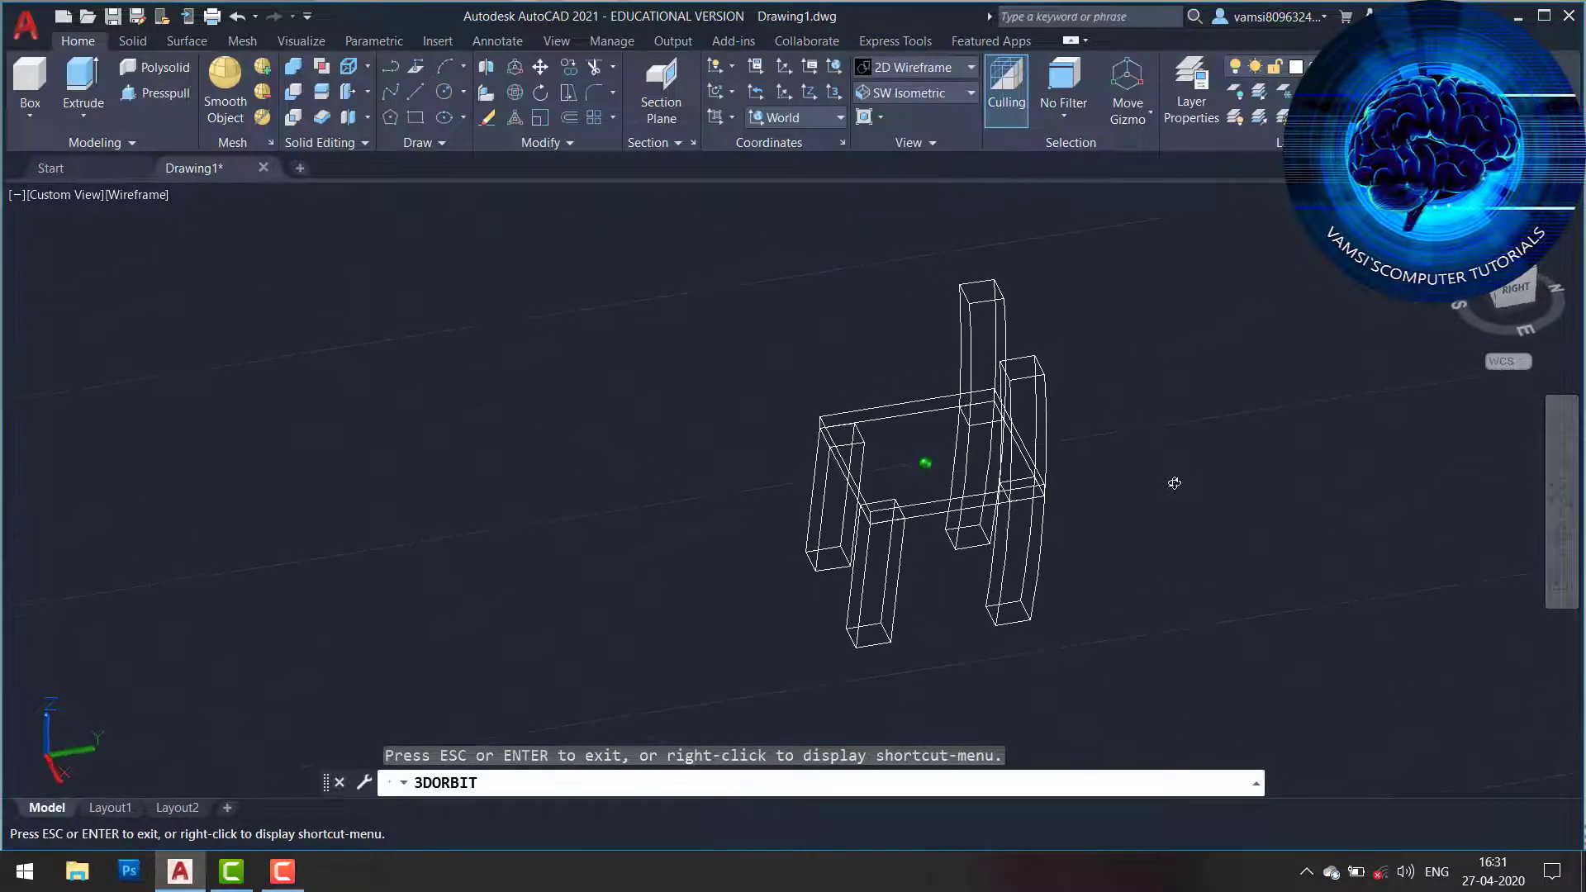
key(Escape)
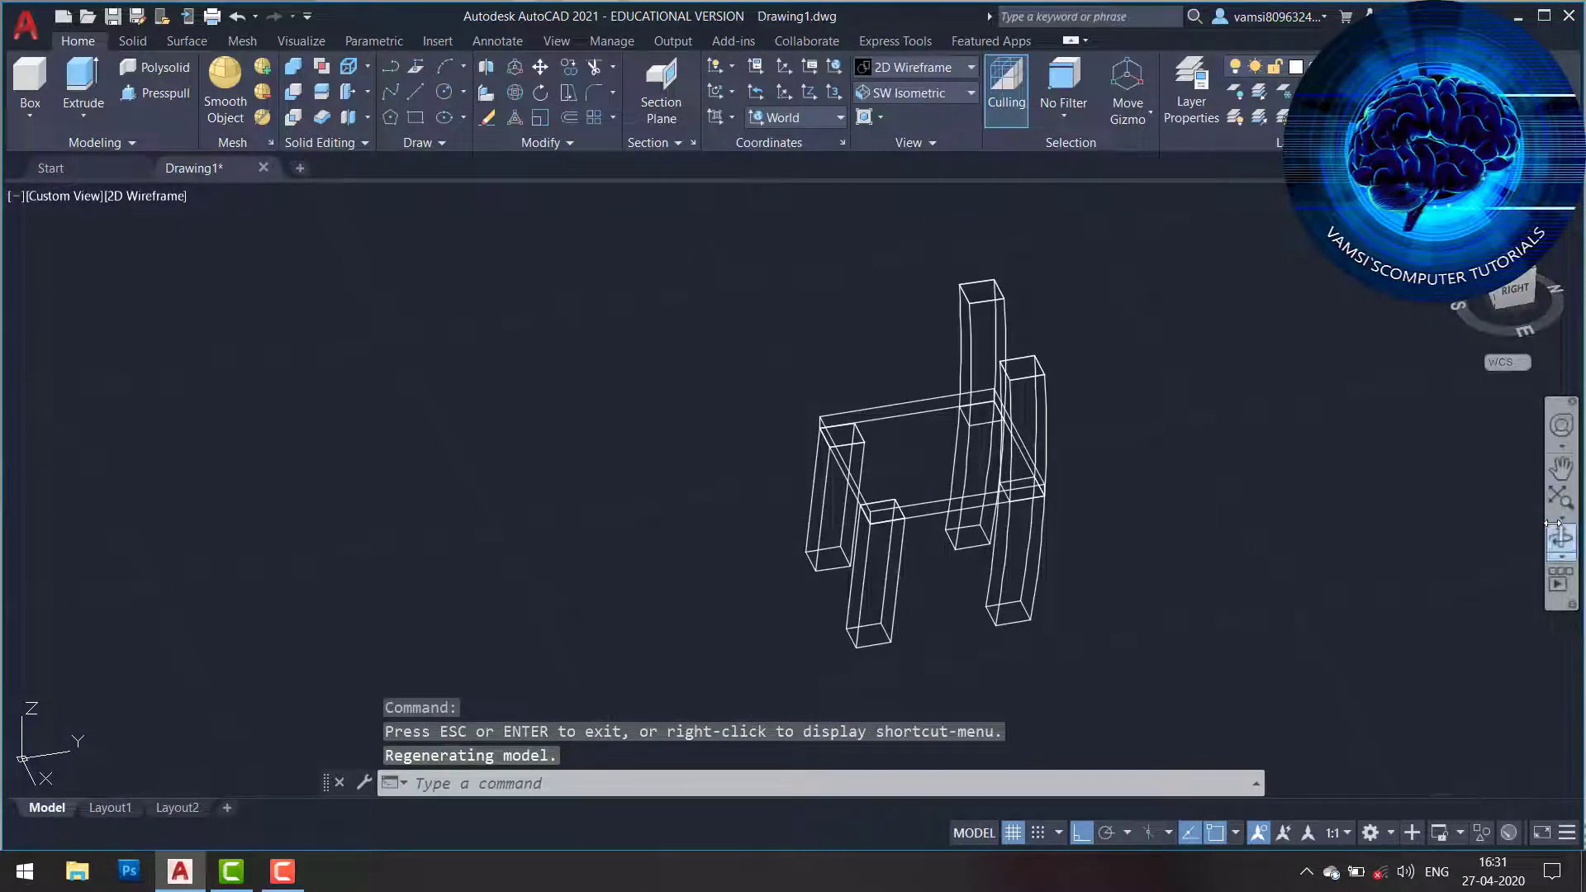
click(1558, 535)
mouse_move(1237, 528)
mouse_down()
mouse_move(1286, 534)
mouse_move(1374, 510)
mouse_move(1392, 467)
mouse_up()
key(Escape)
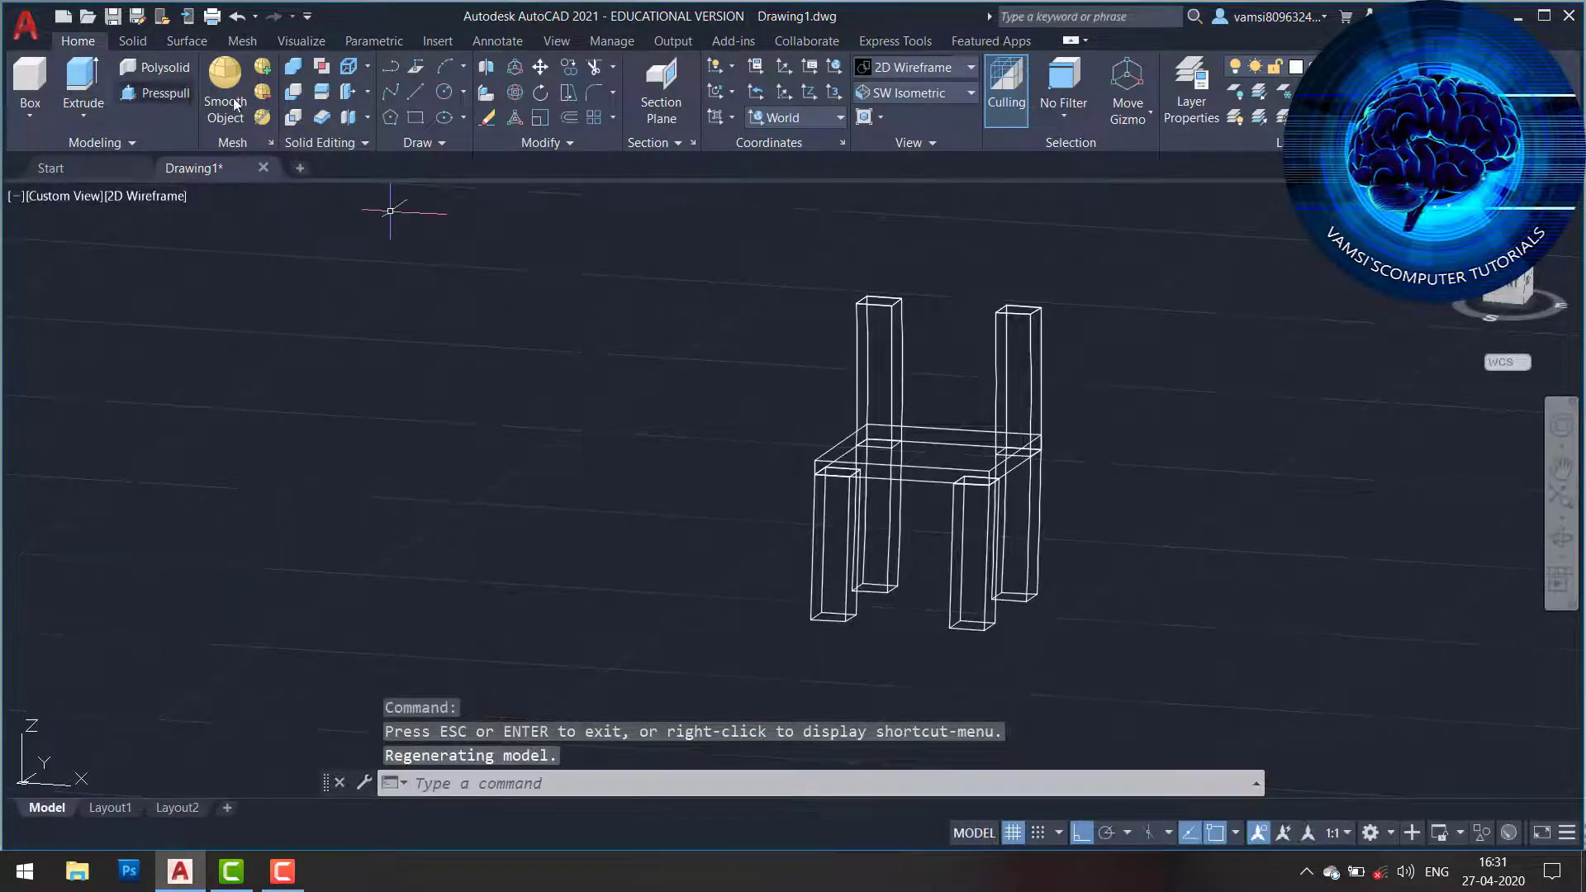
click(419, 117)
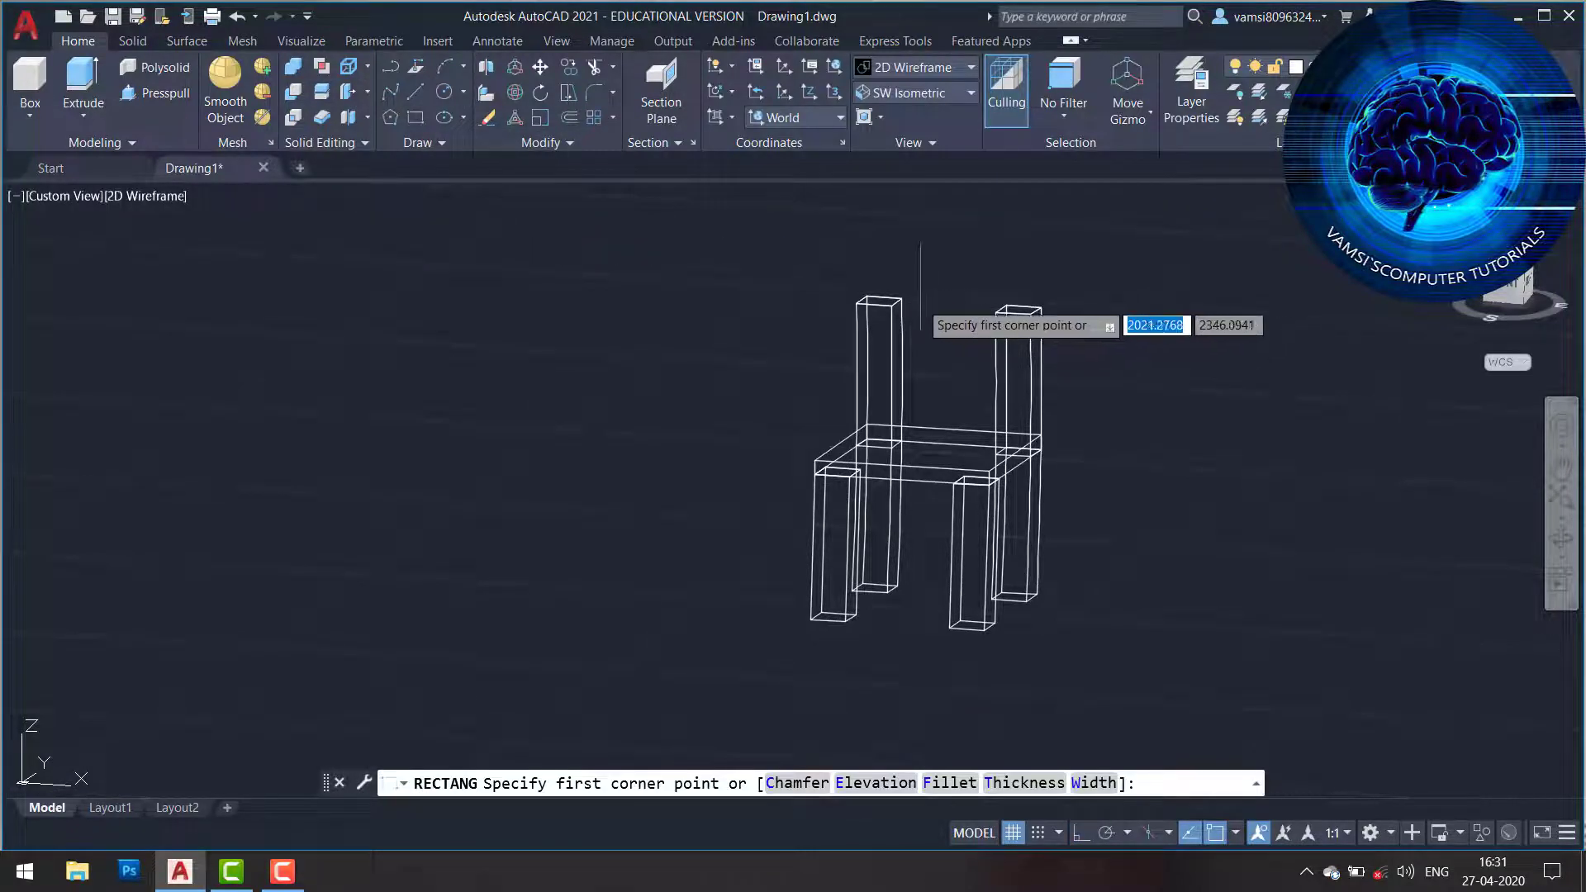
click(893, 307)
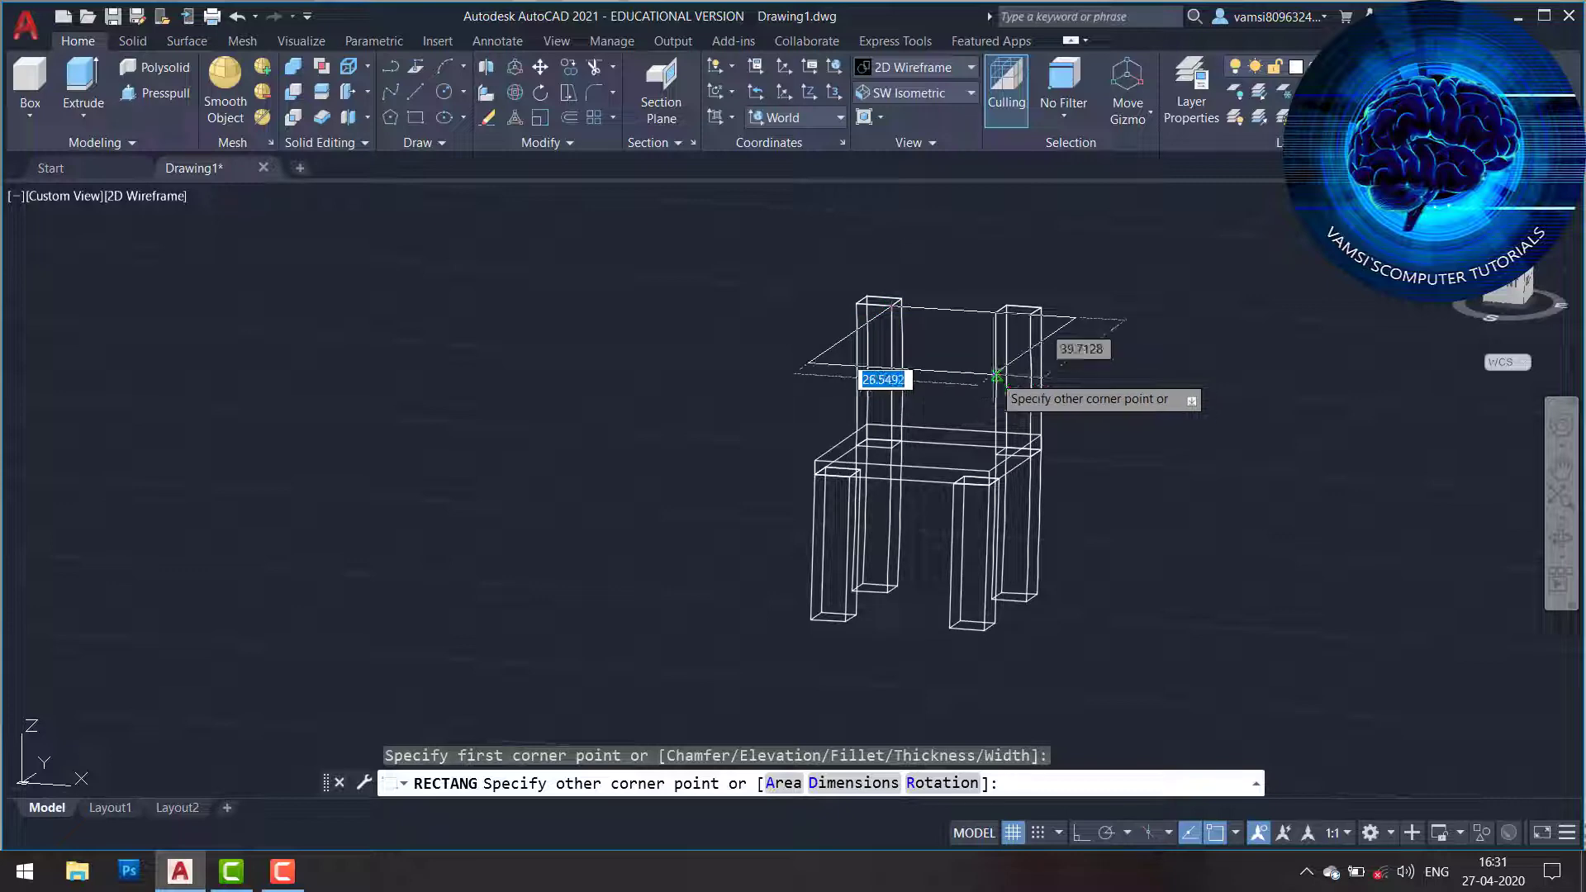
key(Escape)
click(418, 122)
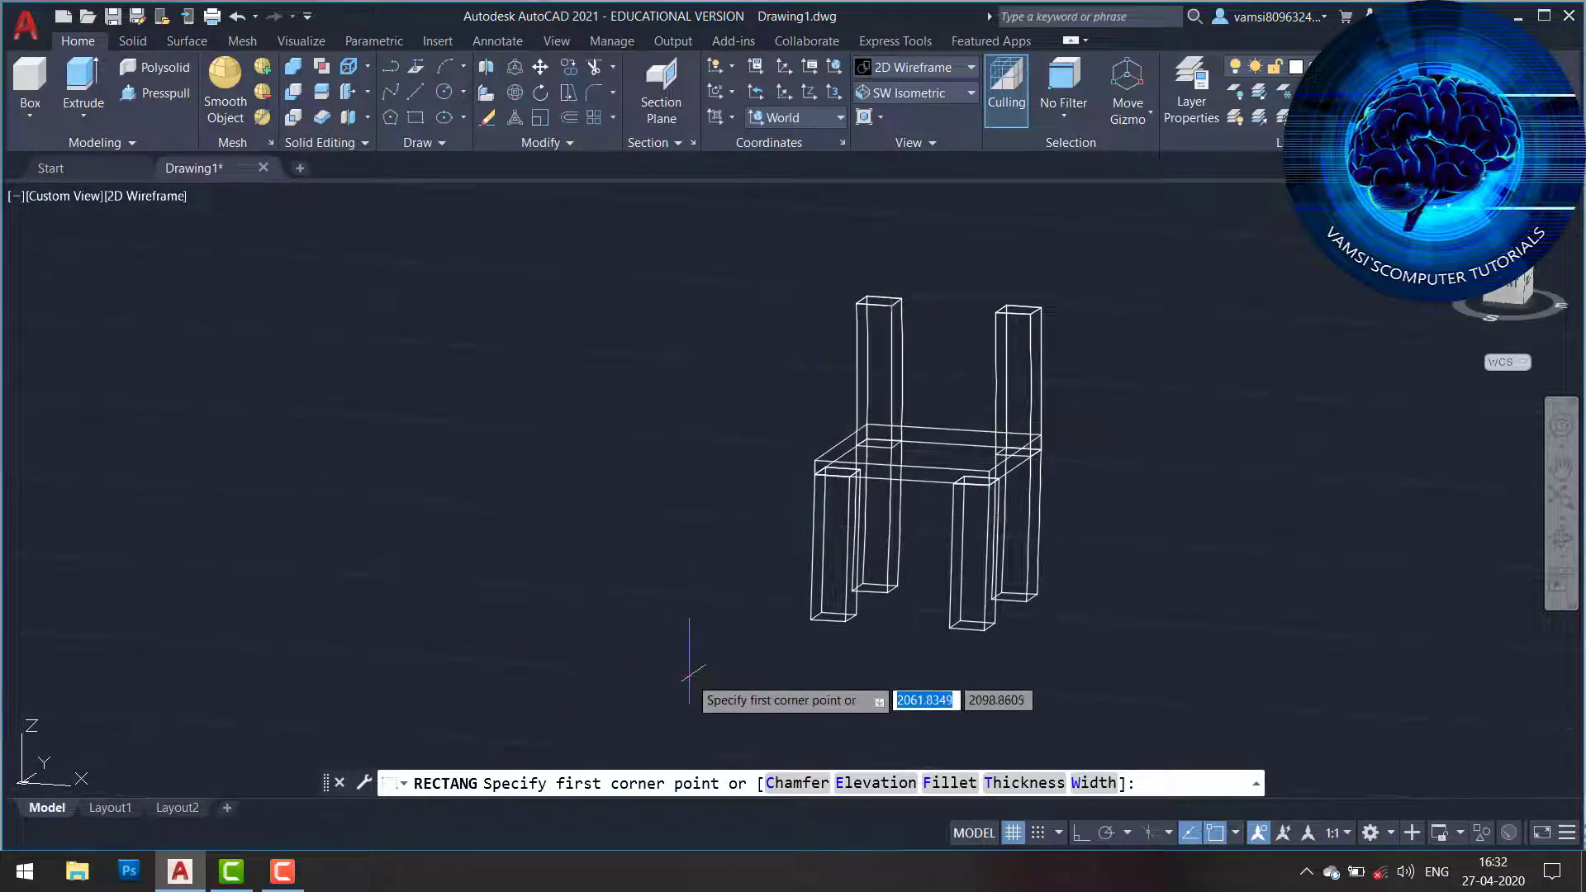
key(F6)
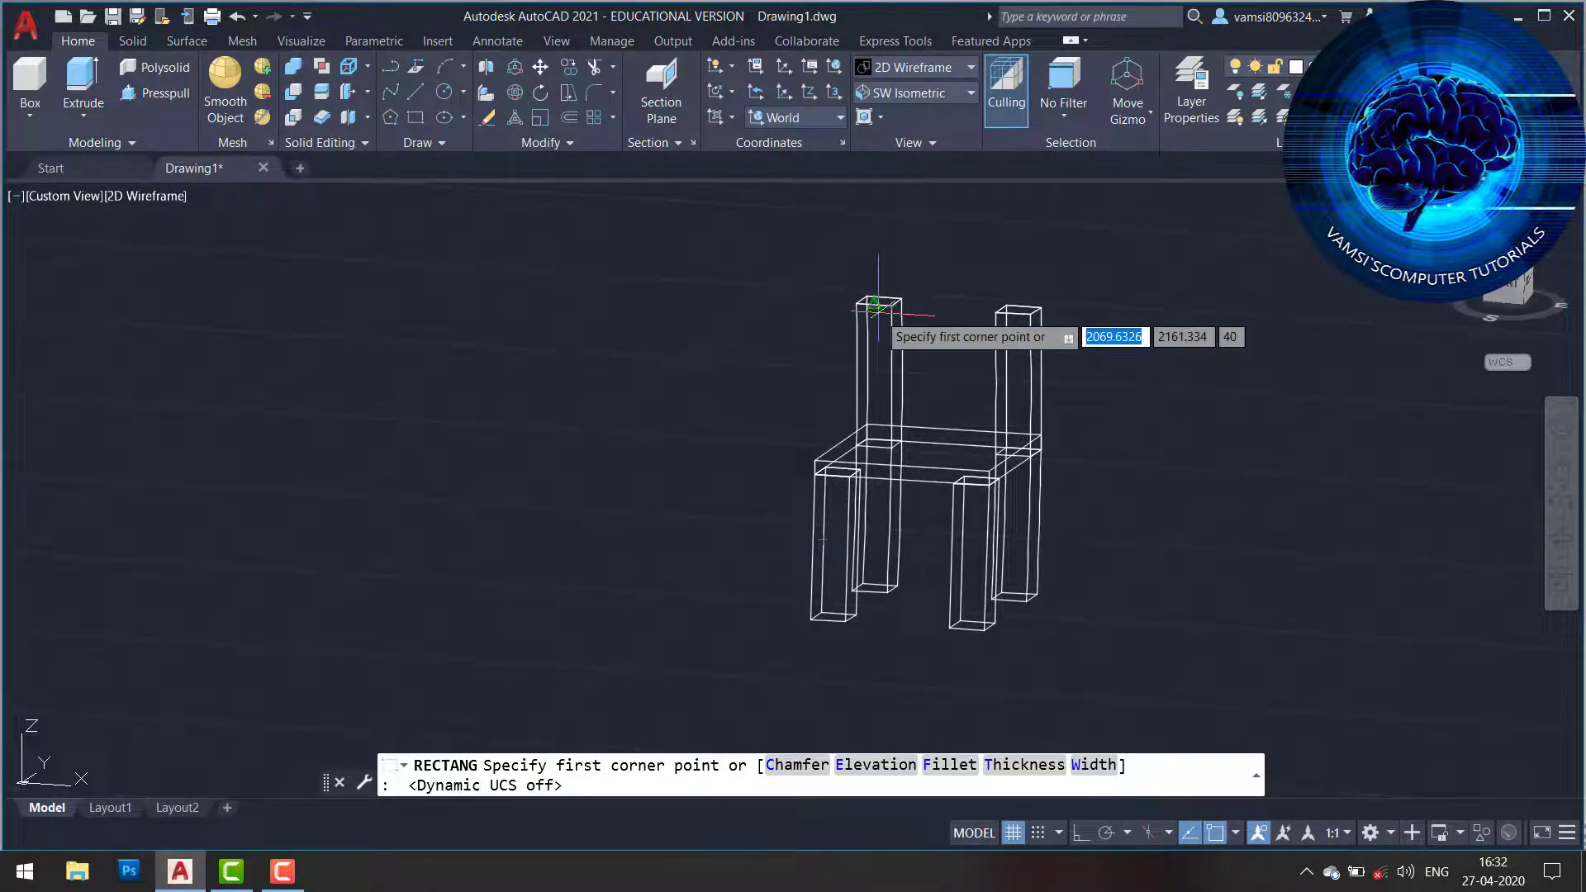
key(F6)
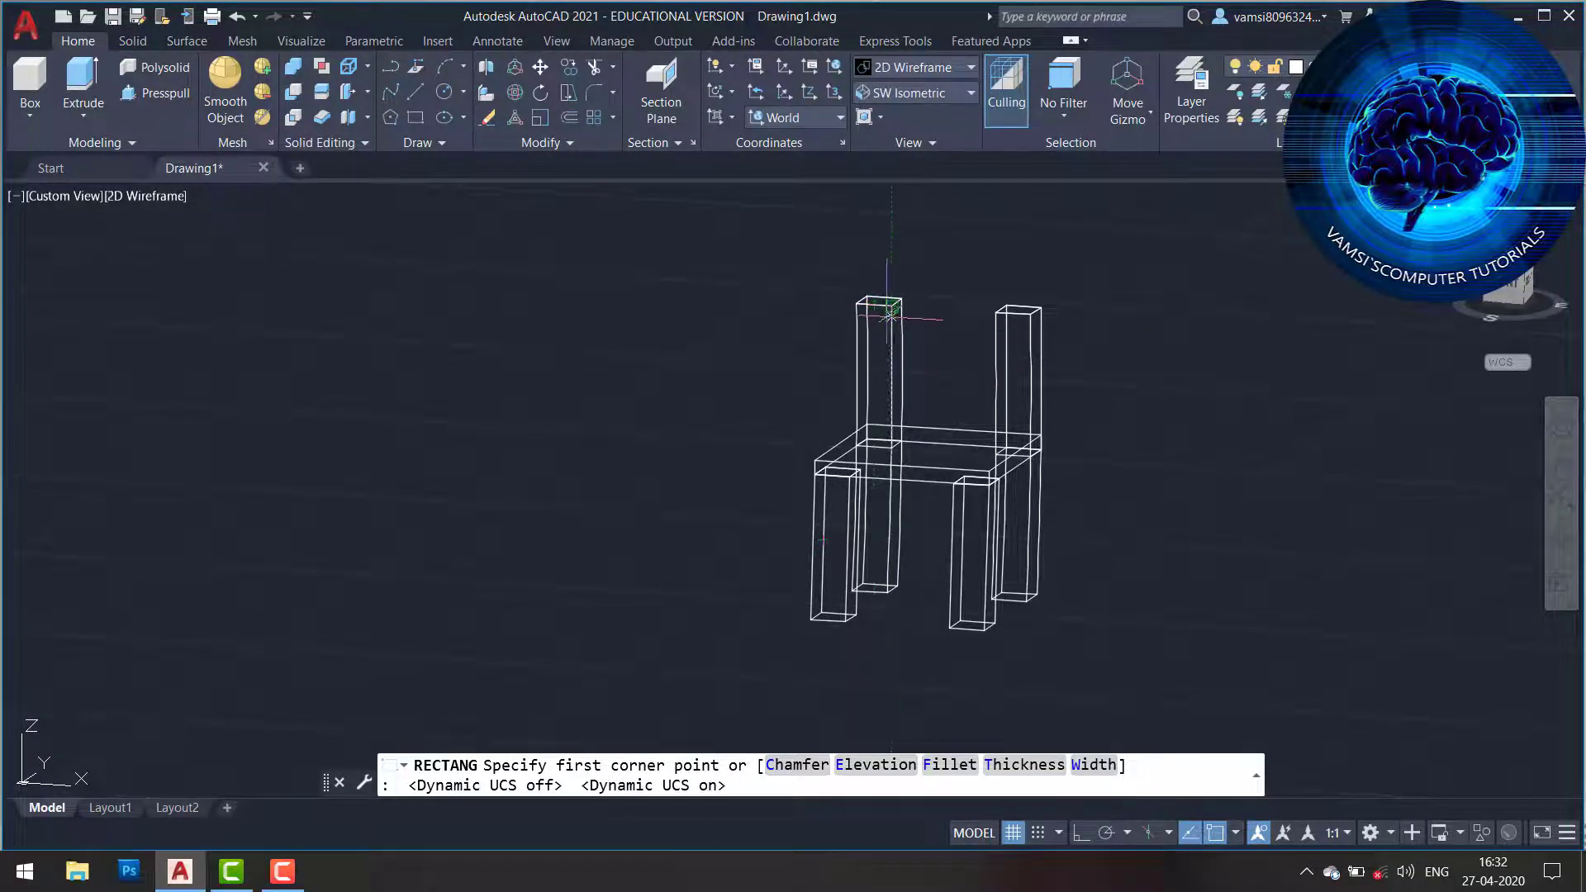
click(891, 305)
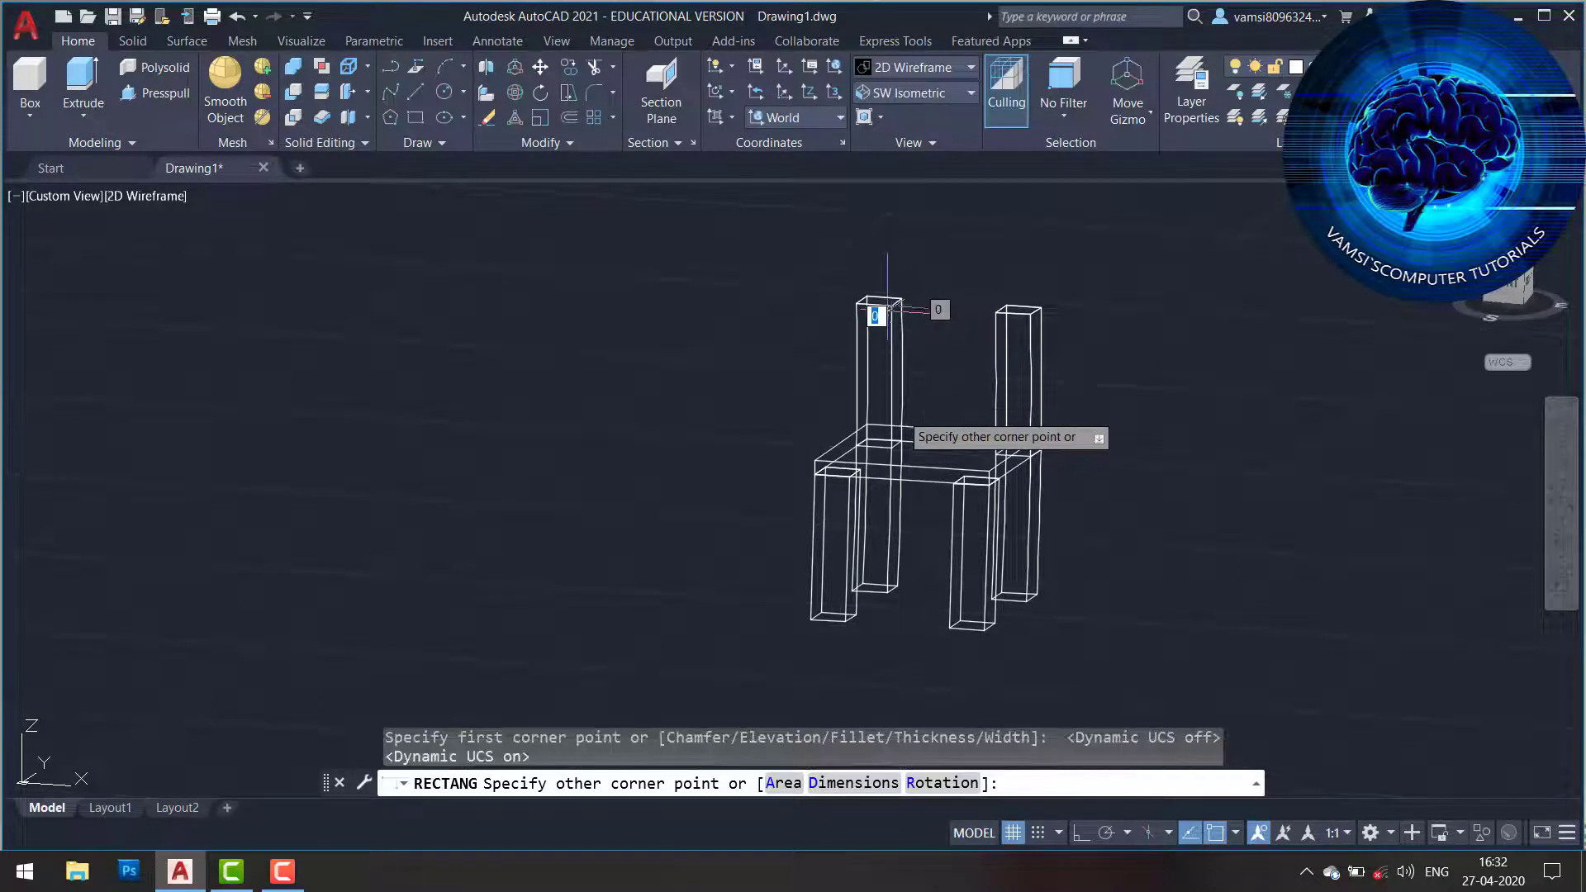
key(Escape)
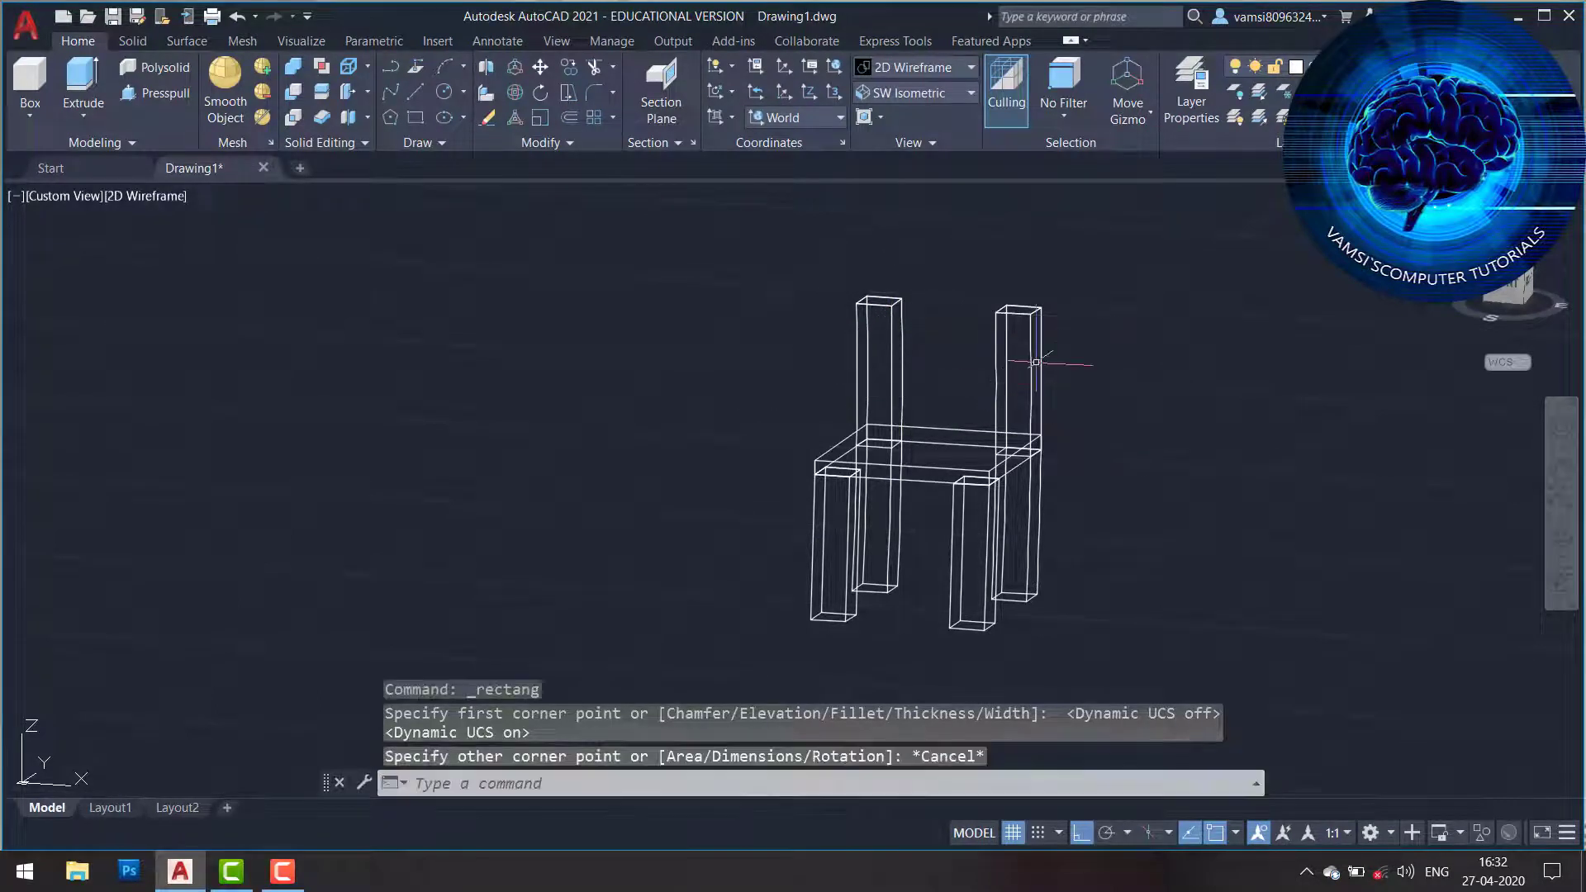
Switch to Front view and abandon a started rectangle at the left post top.
click(1524, 283)
key(Return)
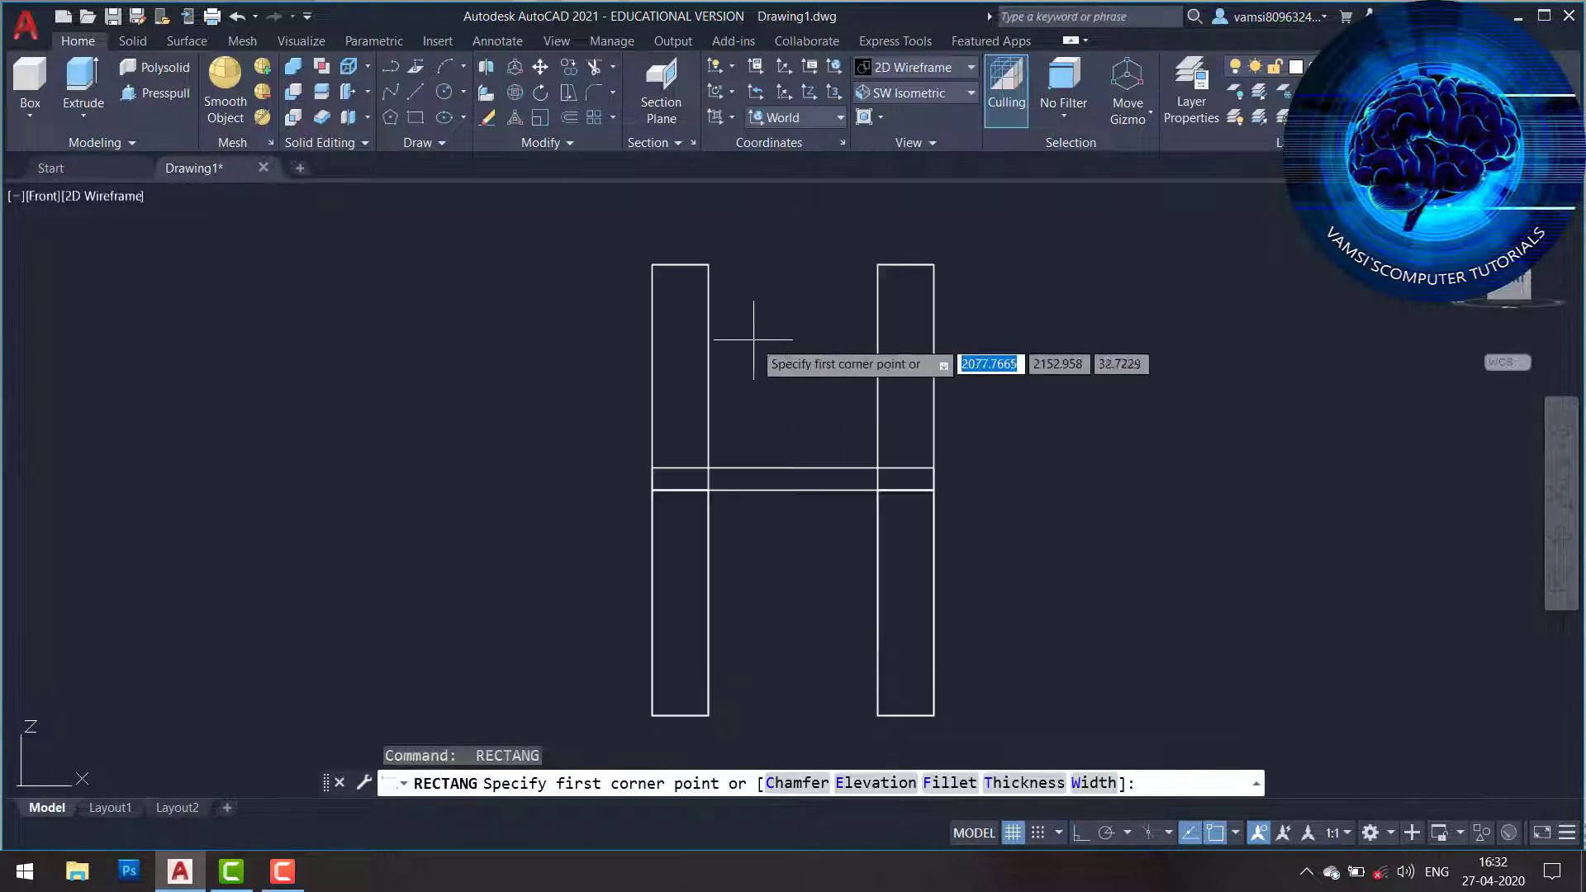
click(708, 264)
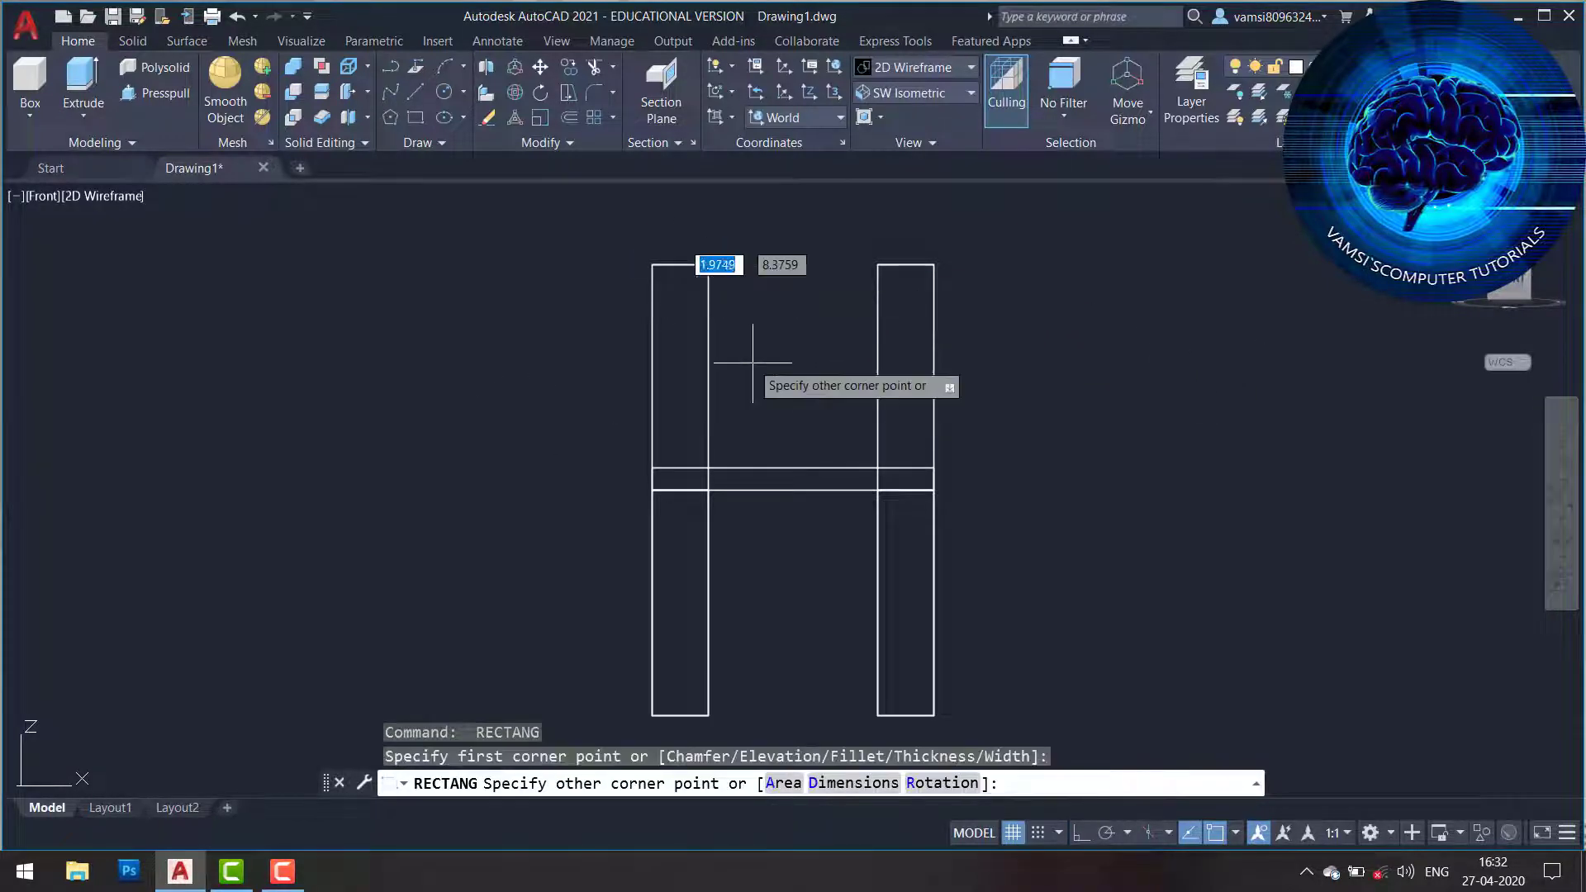
key(Escape)
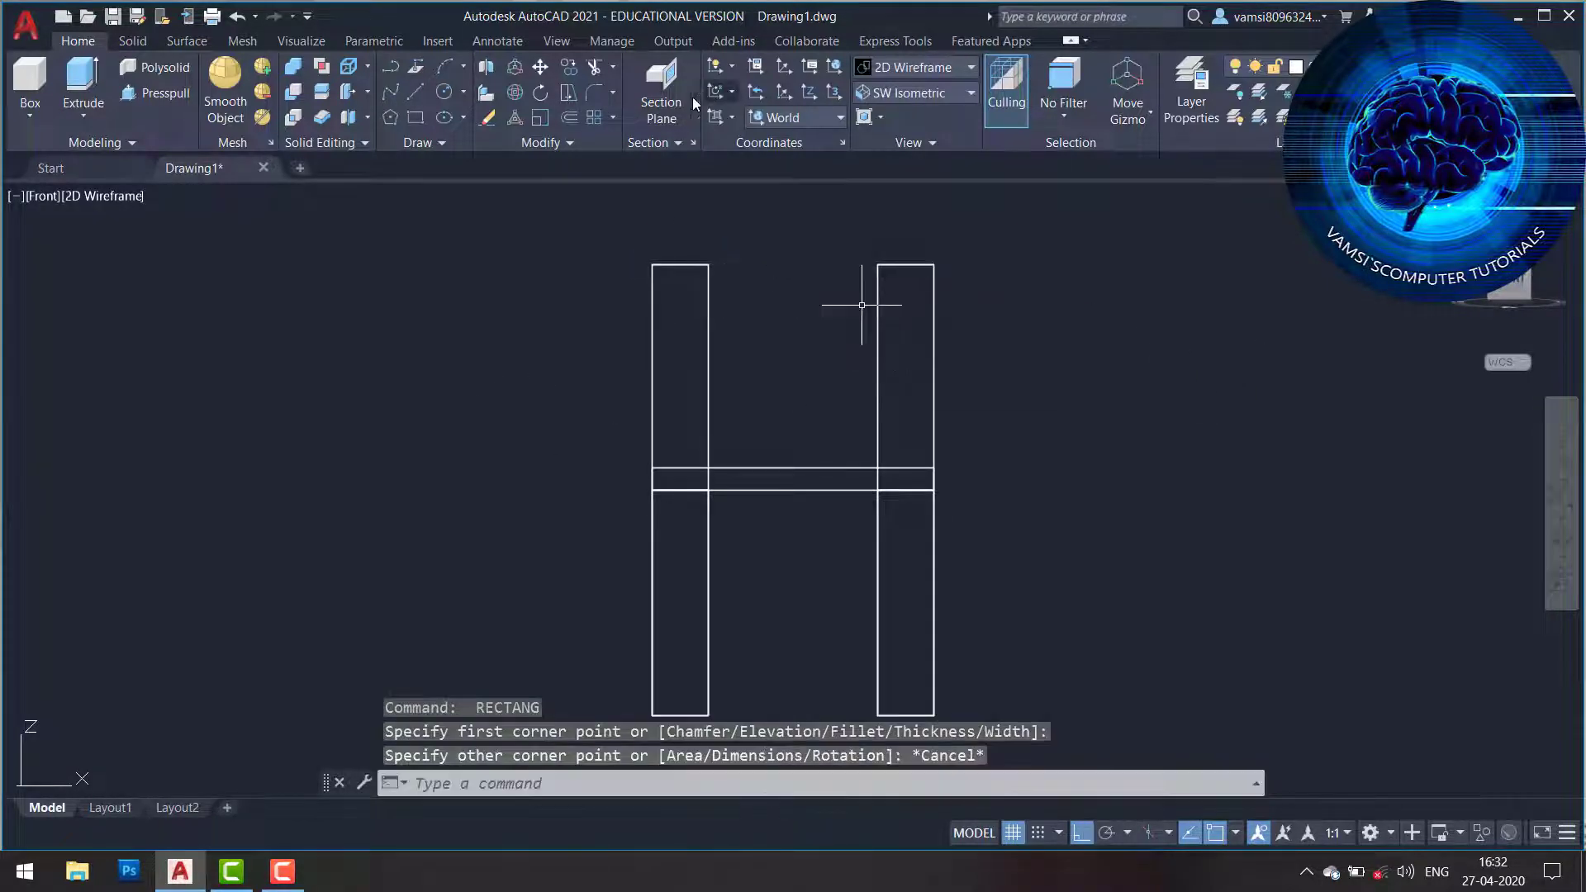
click(933, 99)
click(936, 72)
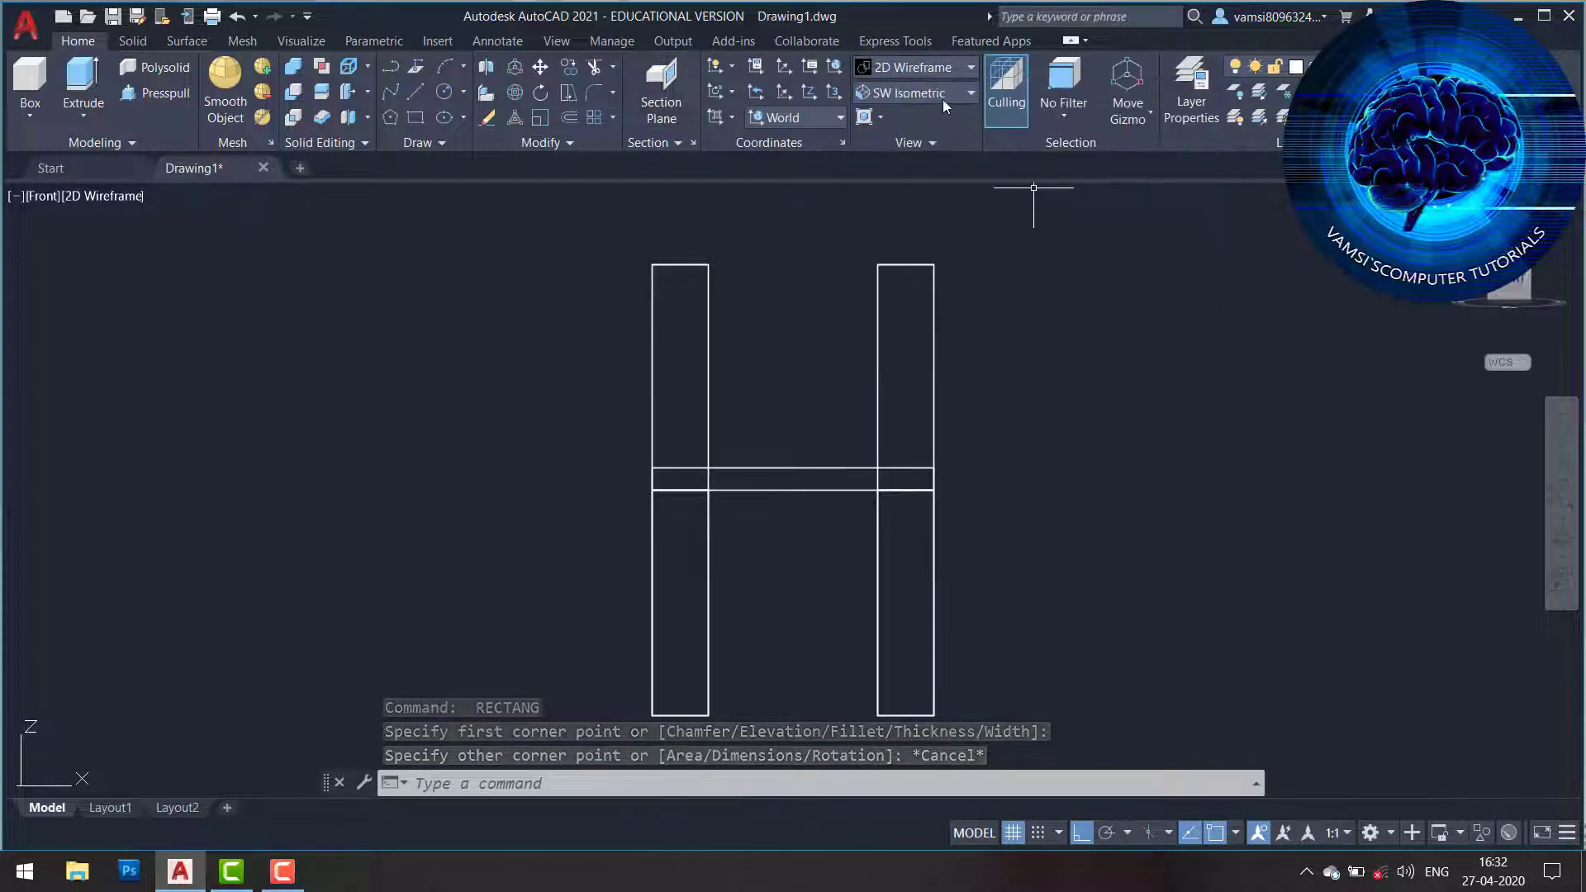
Check the chair in the Right and Left preset views, then return to Front.
click(943, 93)
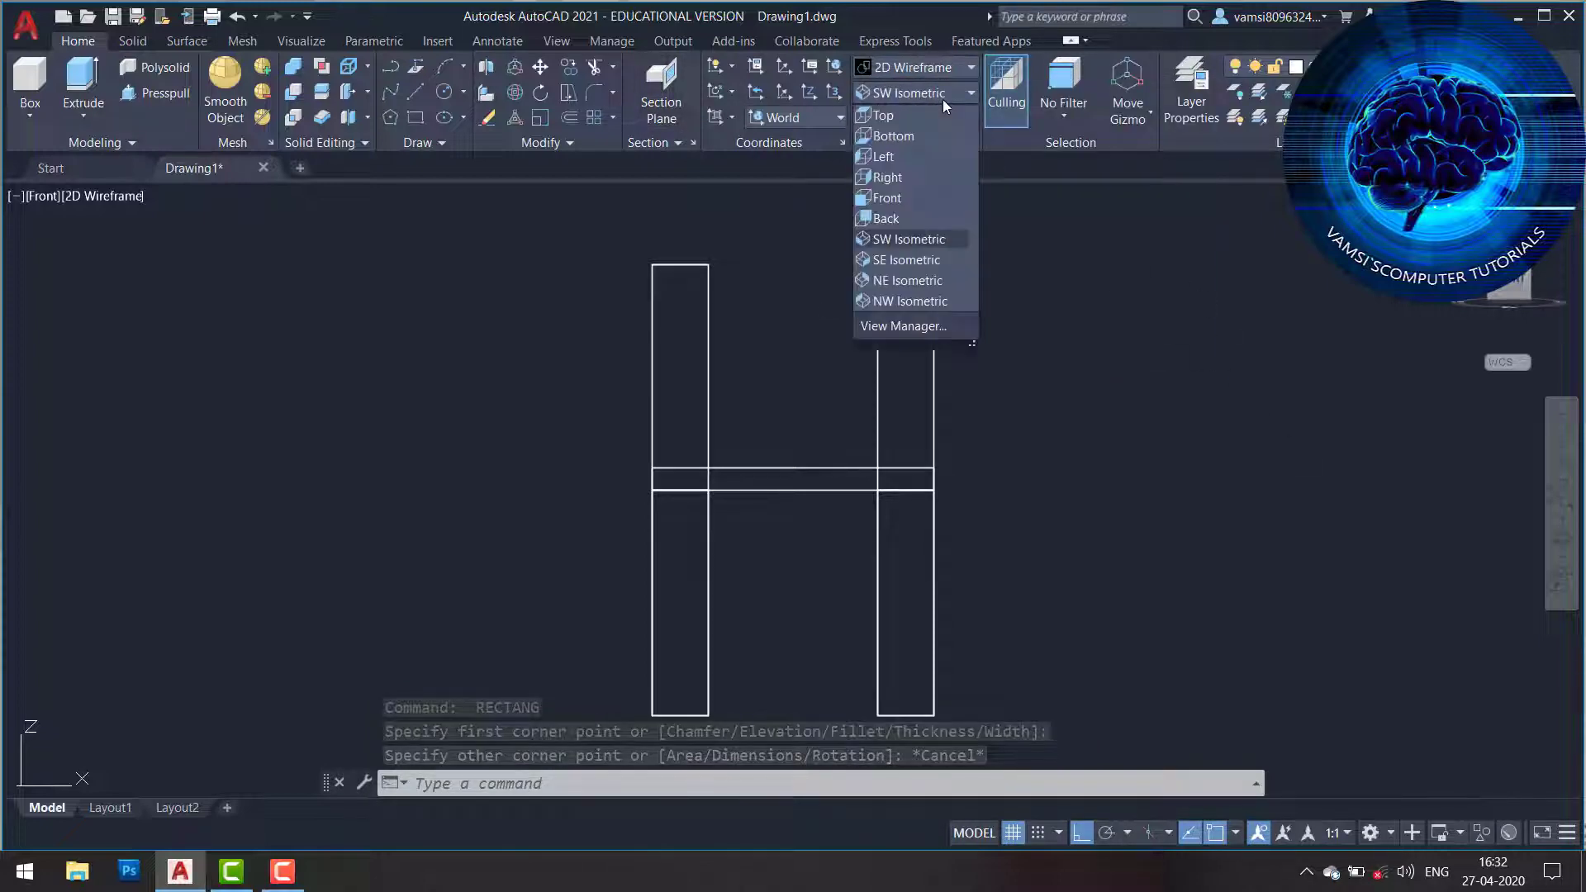
click(909, 176)
scroll(931, 420, down, 2)
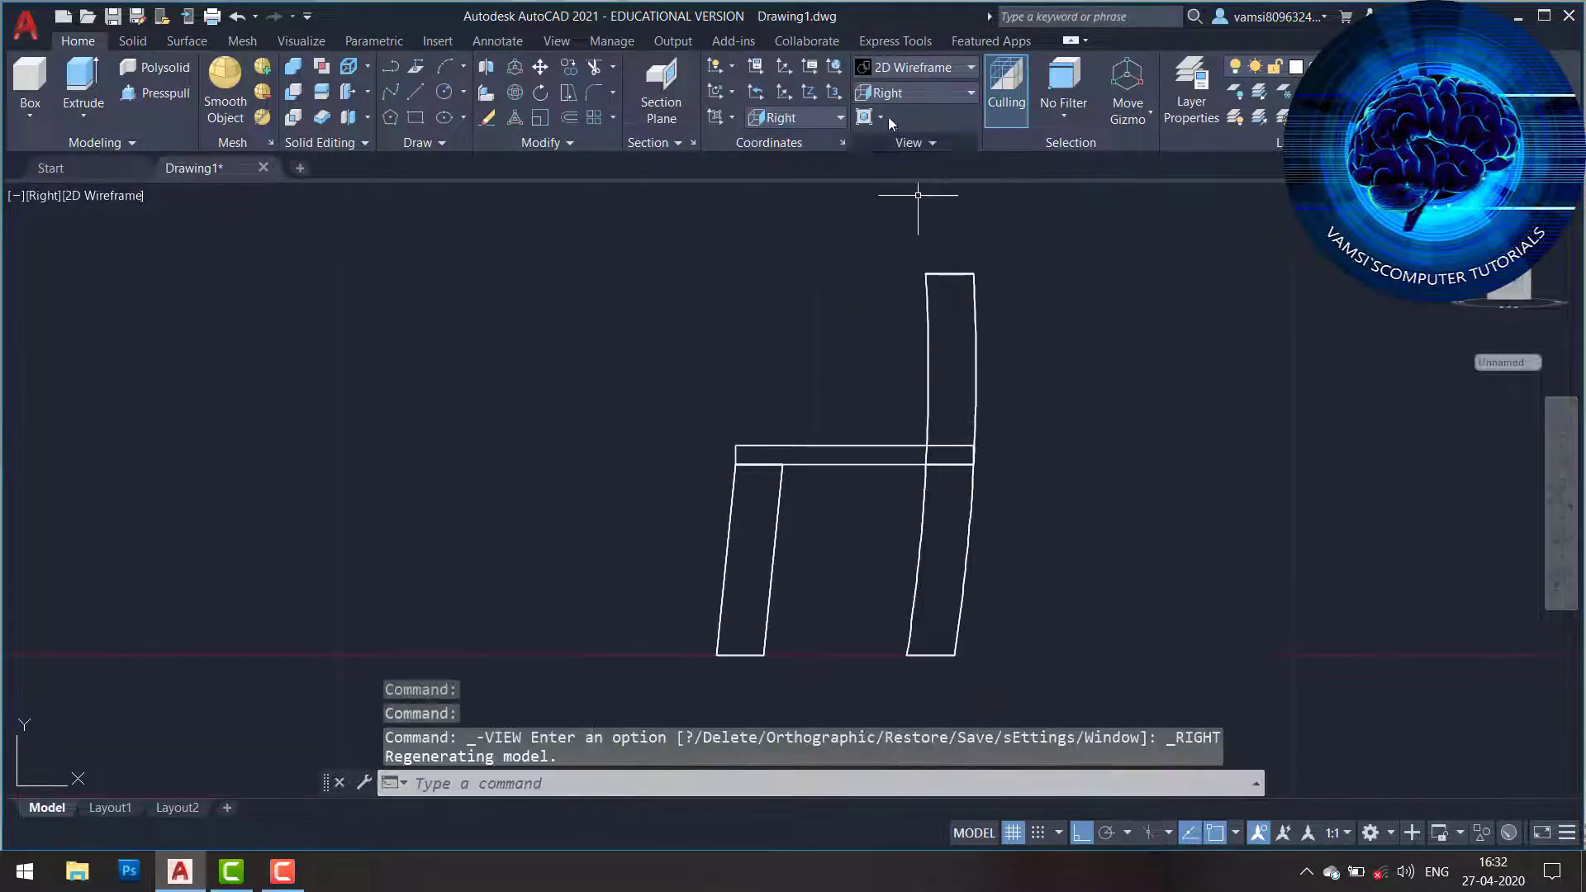
click(898, 103)
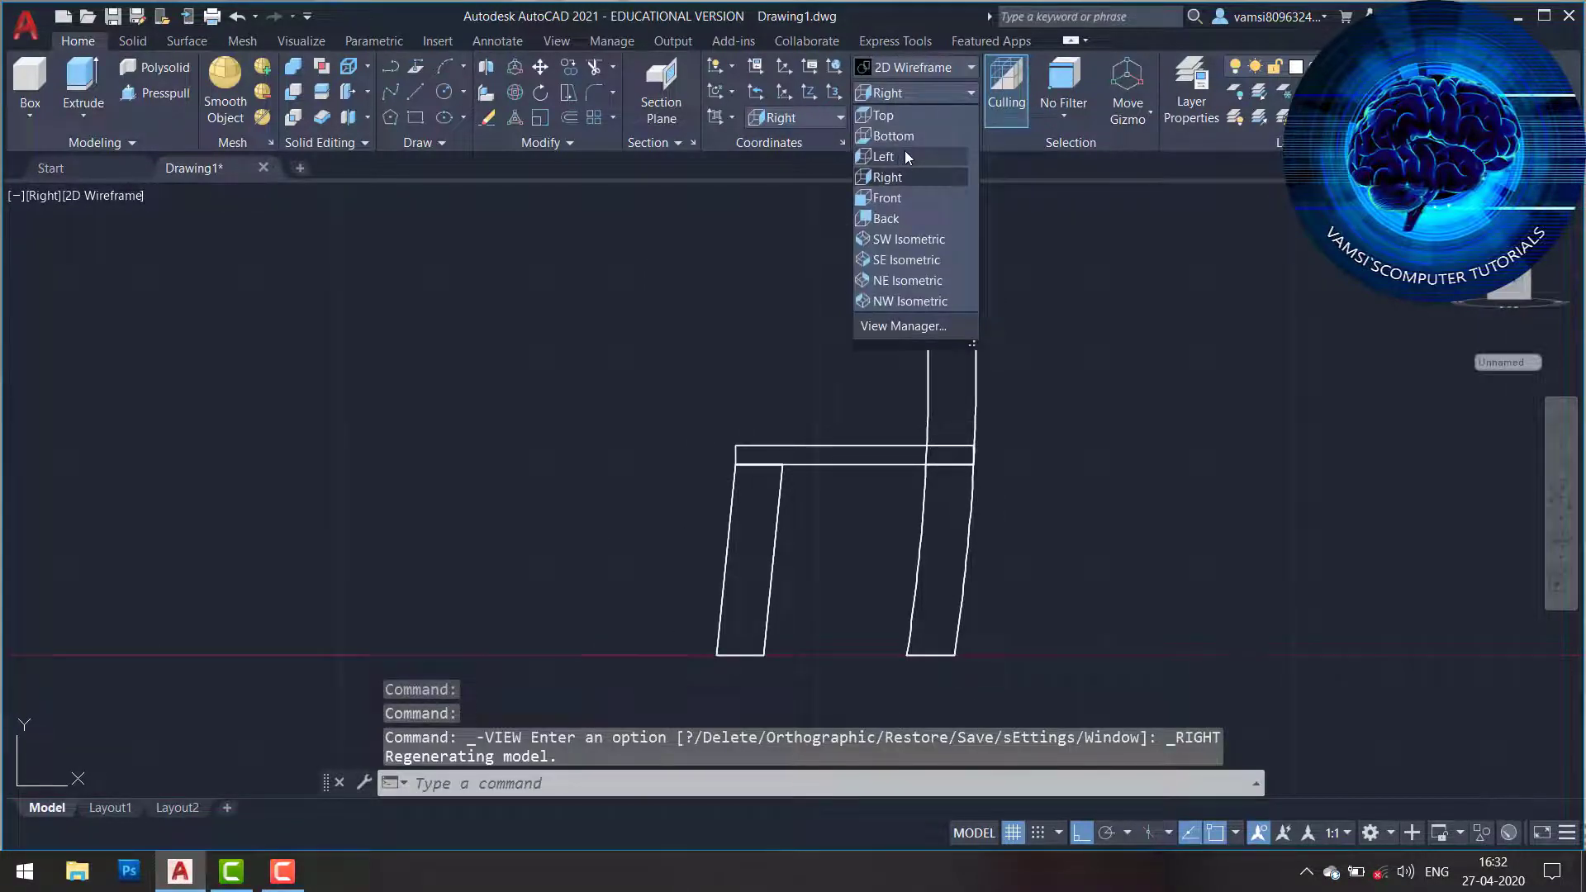
click(904, 151)
click(925, 94)
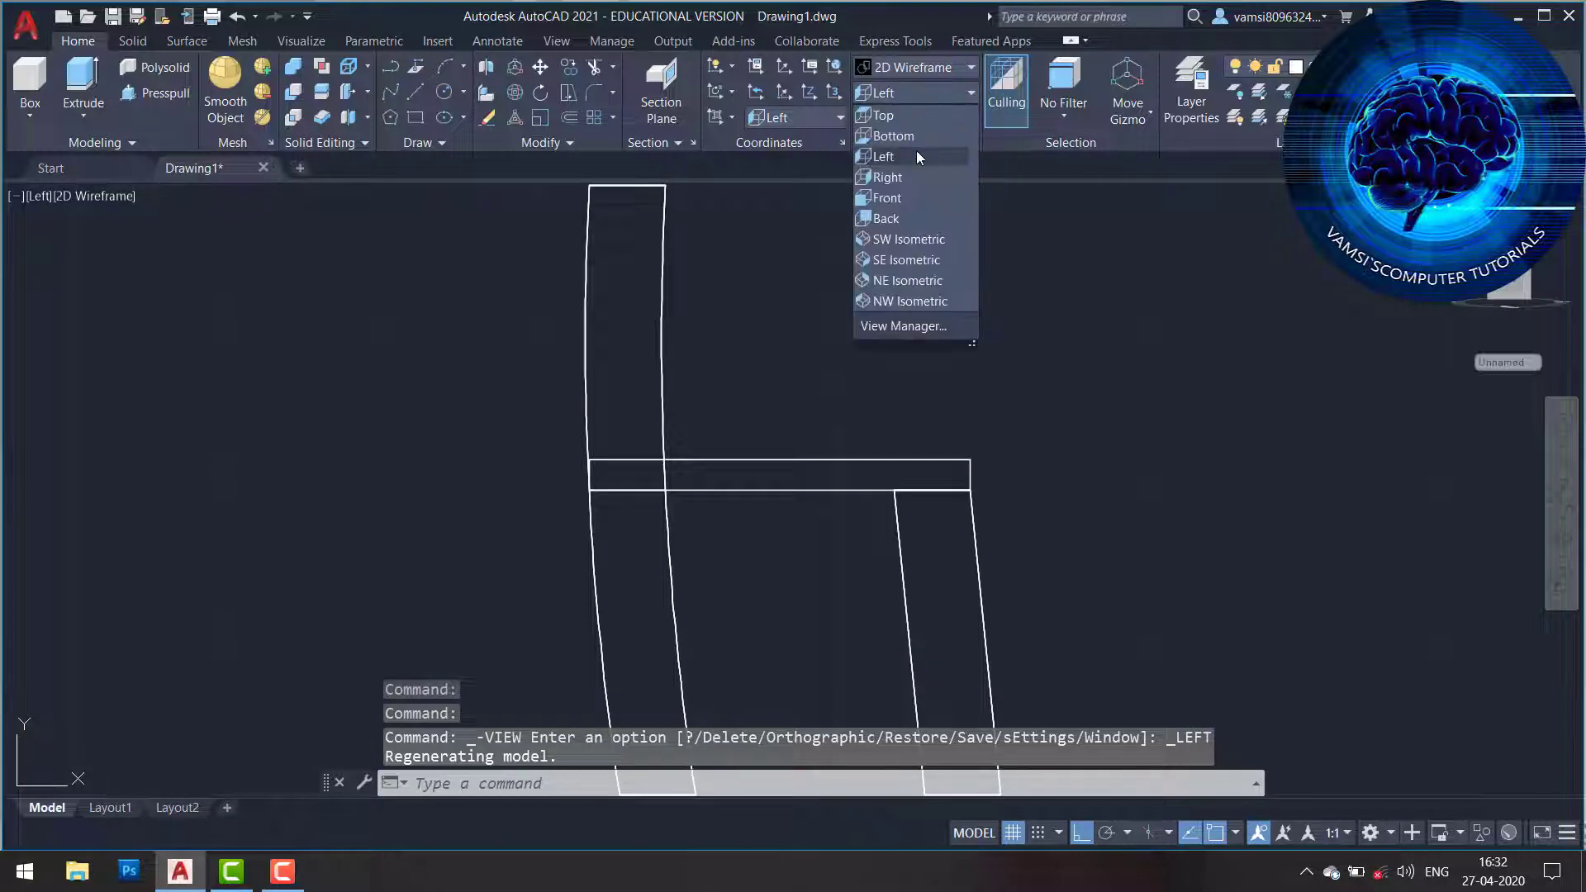
click(907, 195)
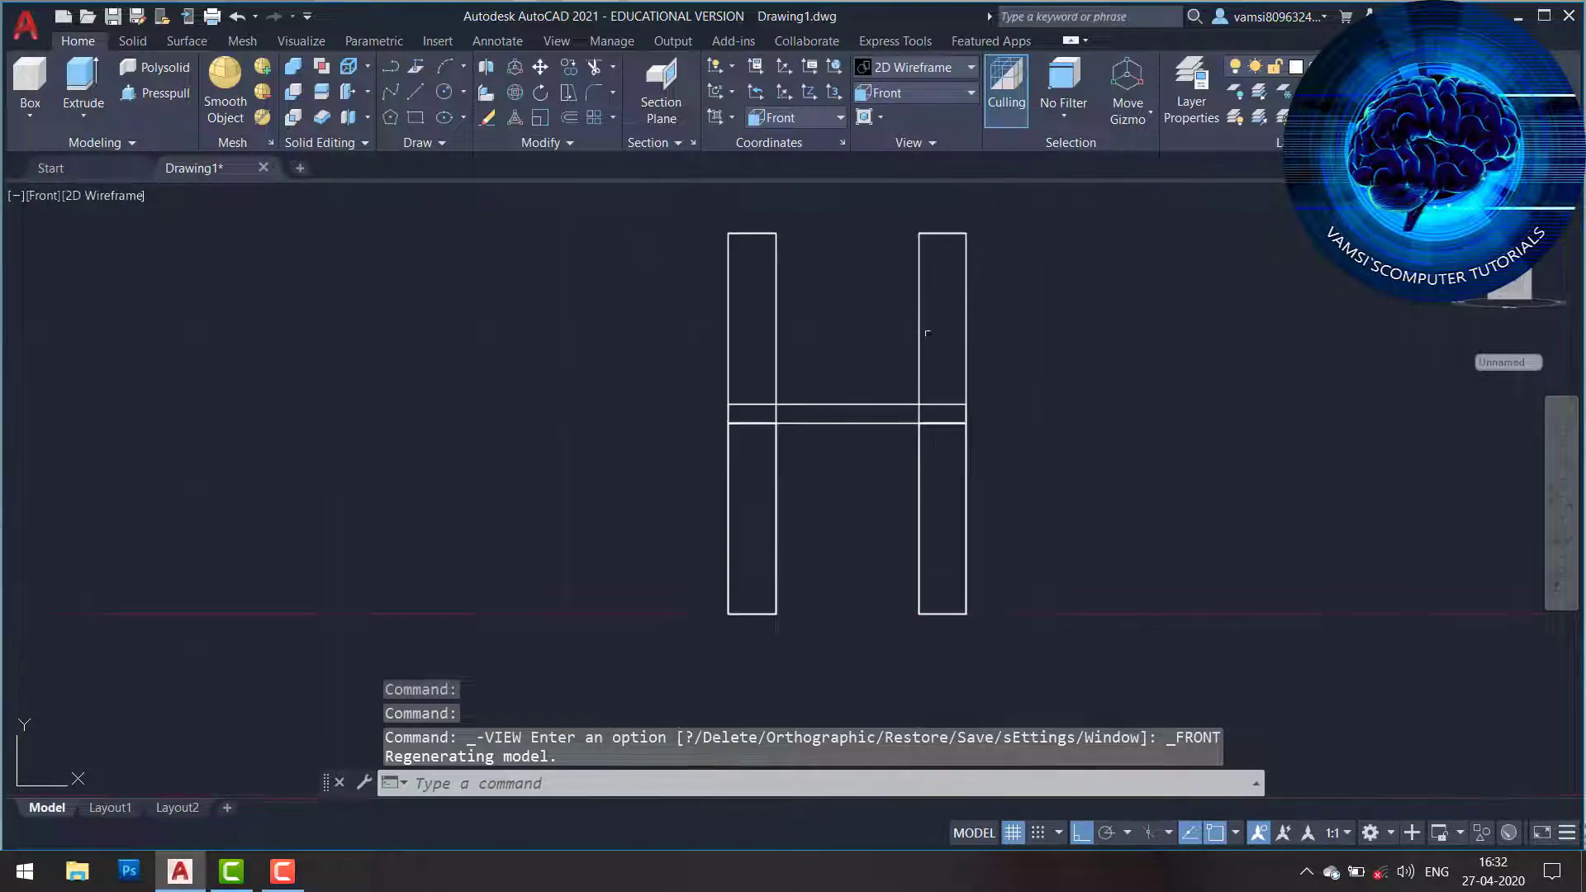
Draw the backrest rectangle in Front view, then orbit to an oblique view.
click(415, 118)
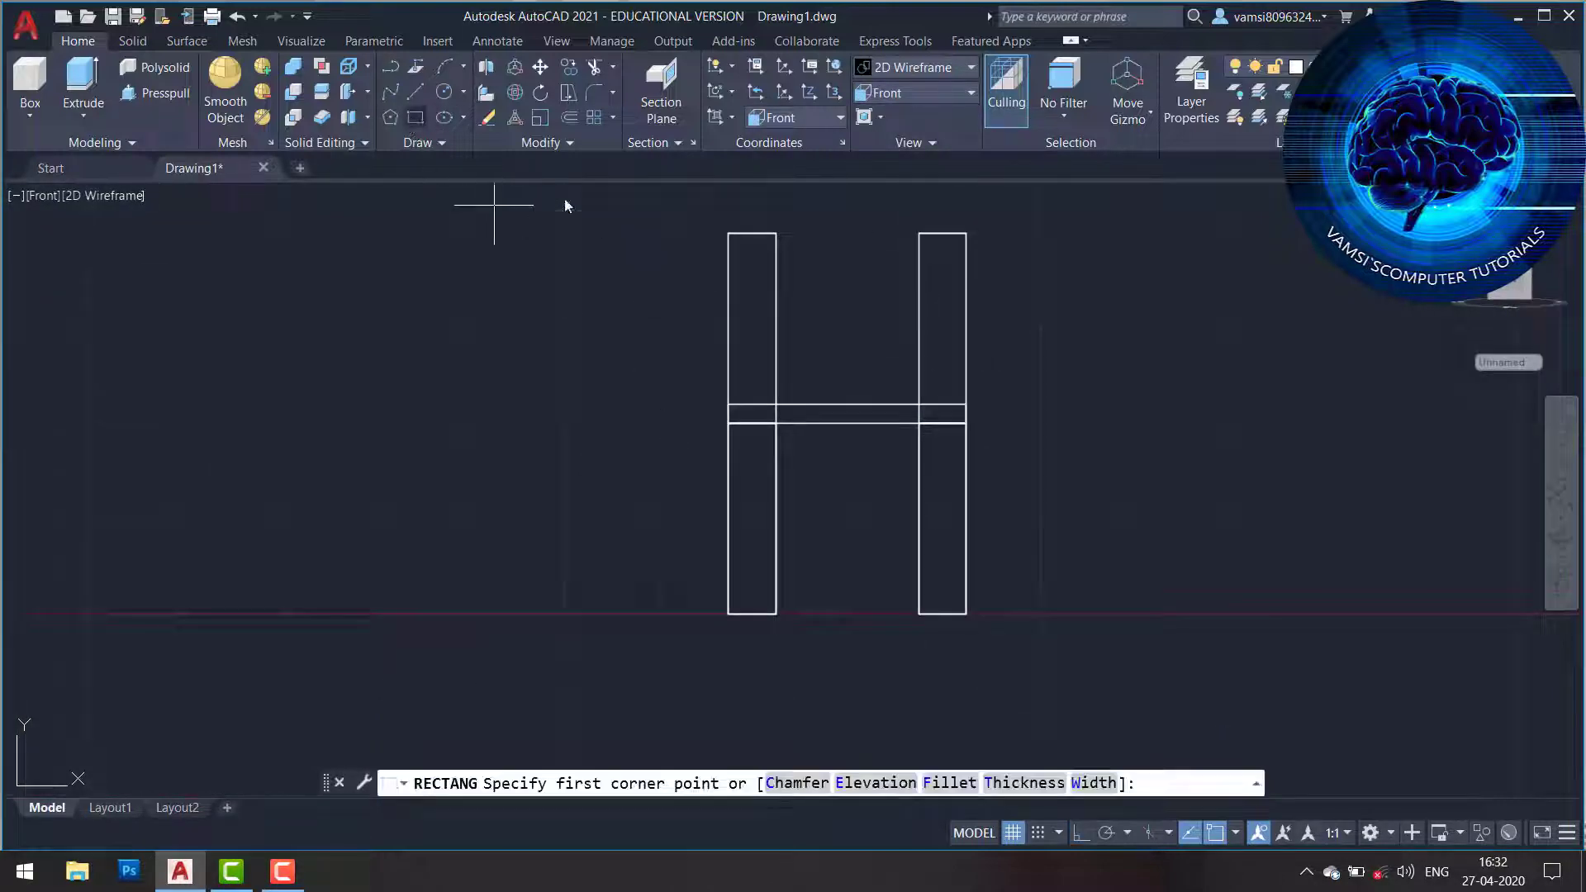
click(775, 233)
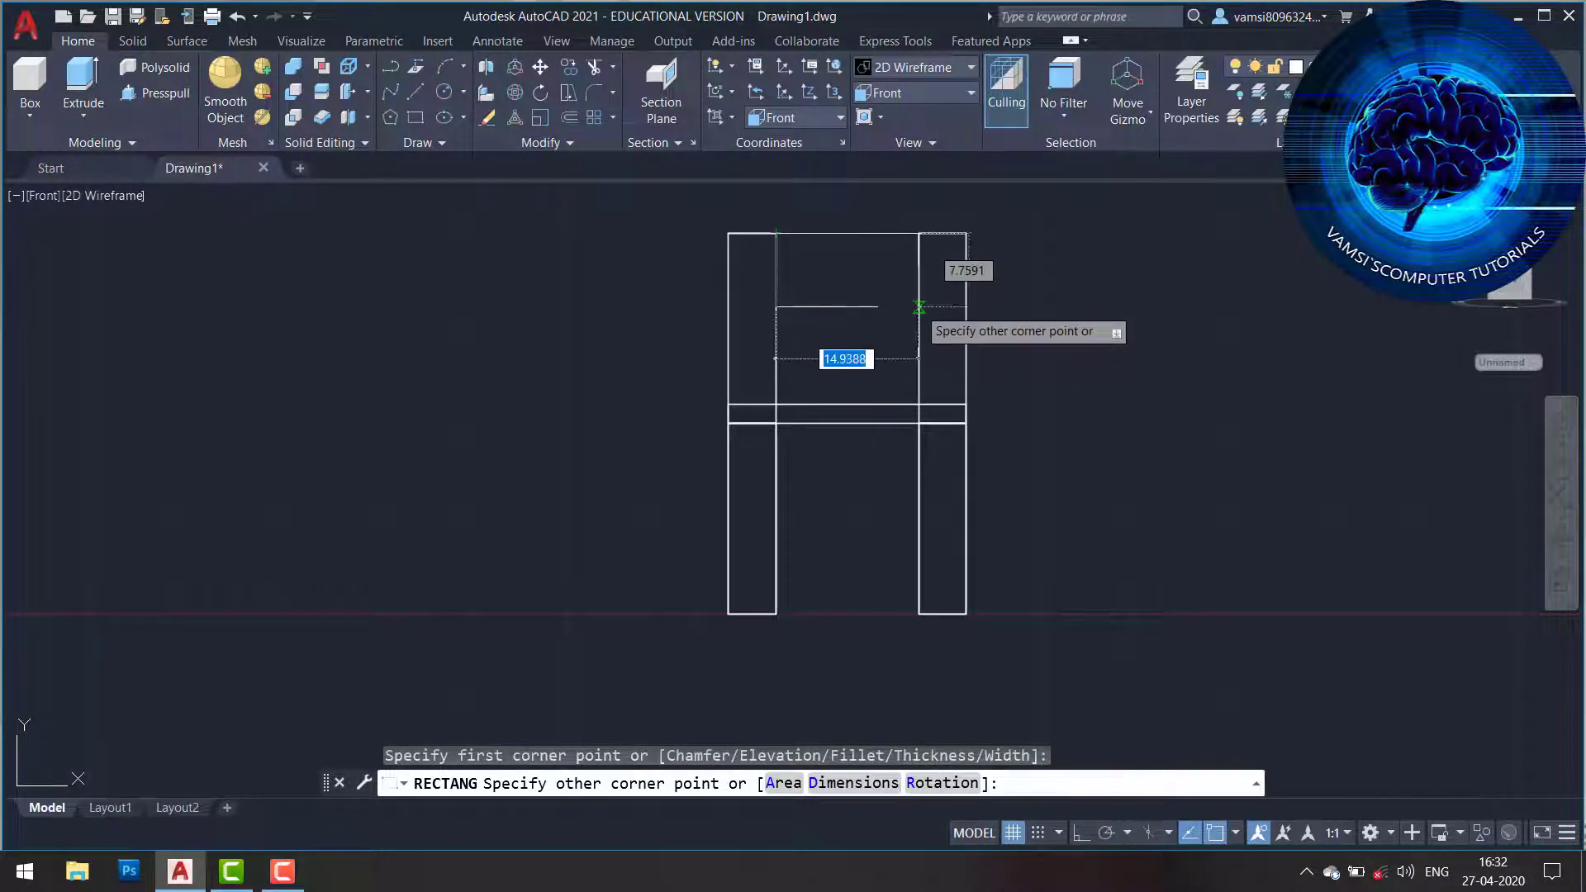
click(918, 306)
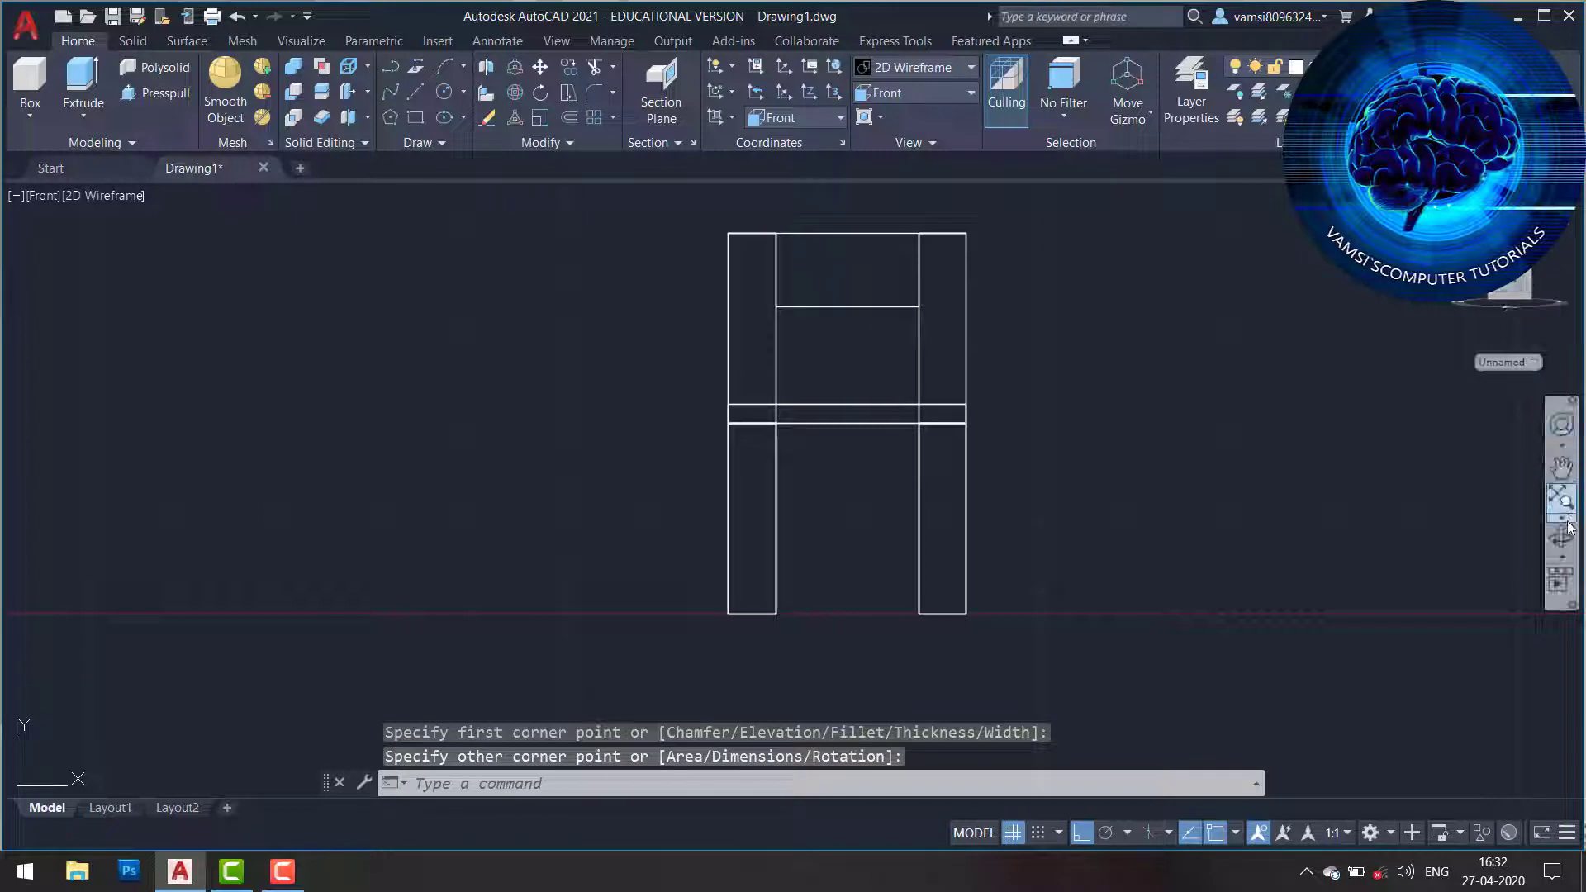
click(1556, 535)
mouse_move(1253, 344)
mouse_down()
mouse_move(1235, 366)
mouse_move(960, 402)
mouse_up()
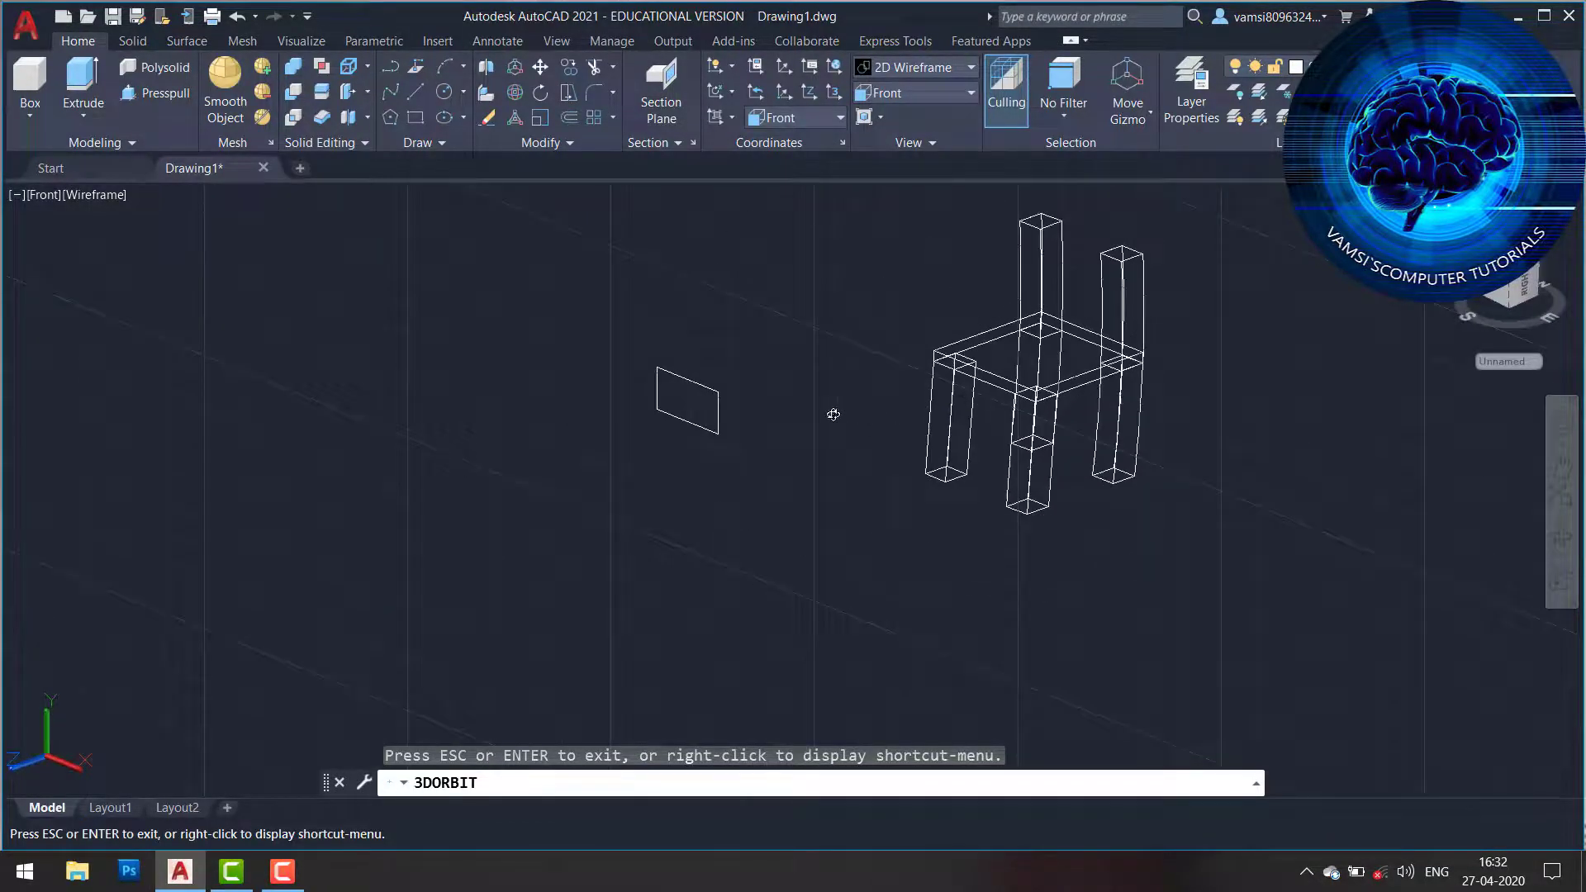
key(Escape)
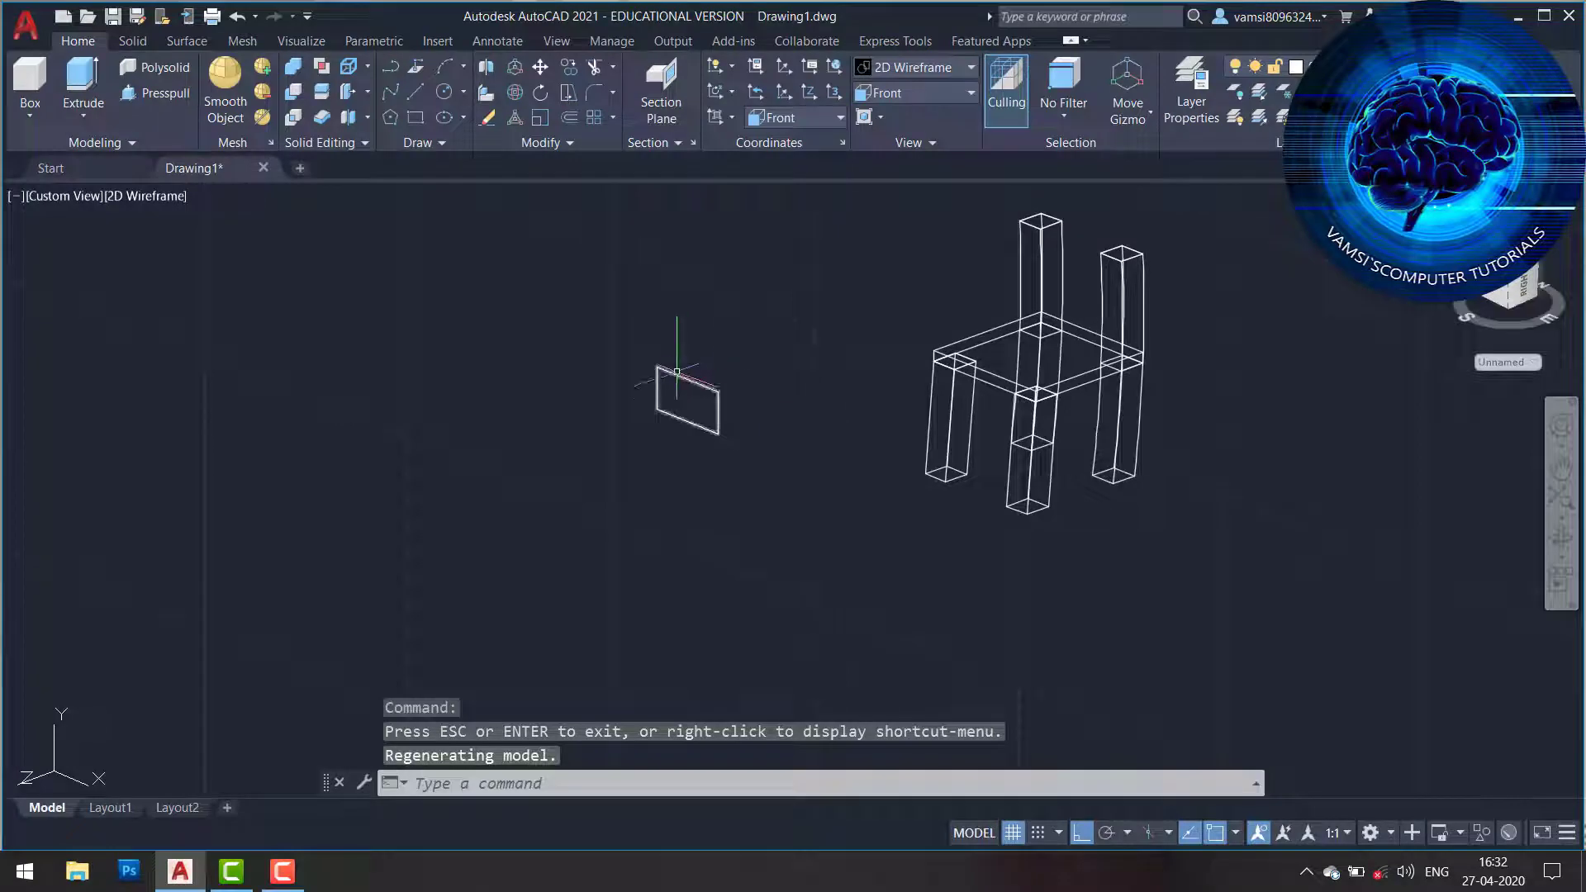
Move the backrest rectangle onto the chair back between the rear posts.
click(676, 372)
click(543, 69)
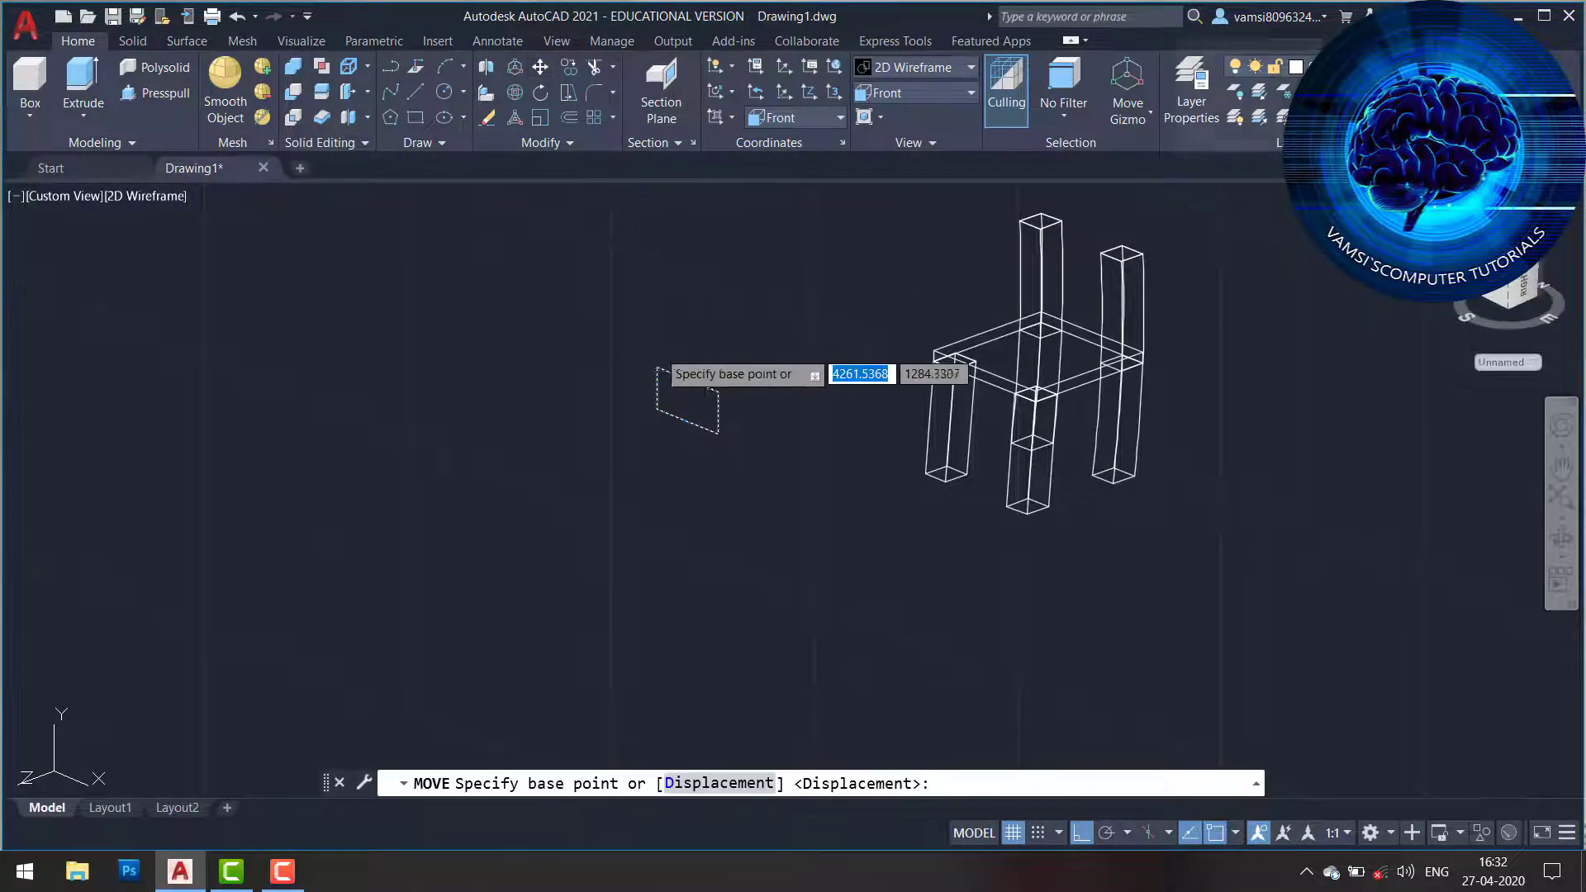
click(657, 365)
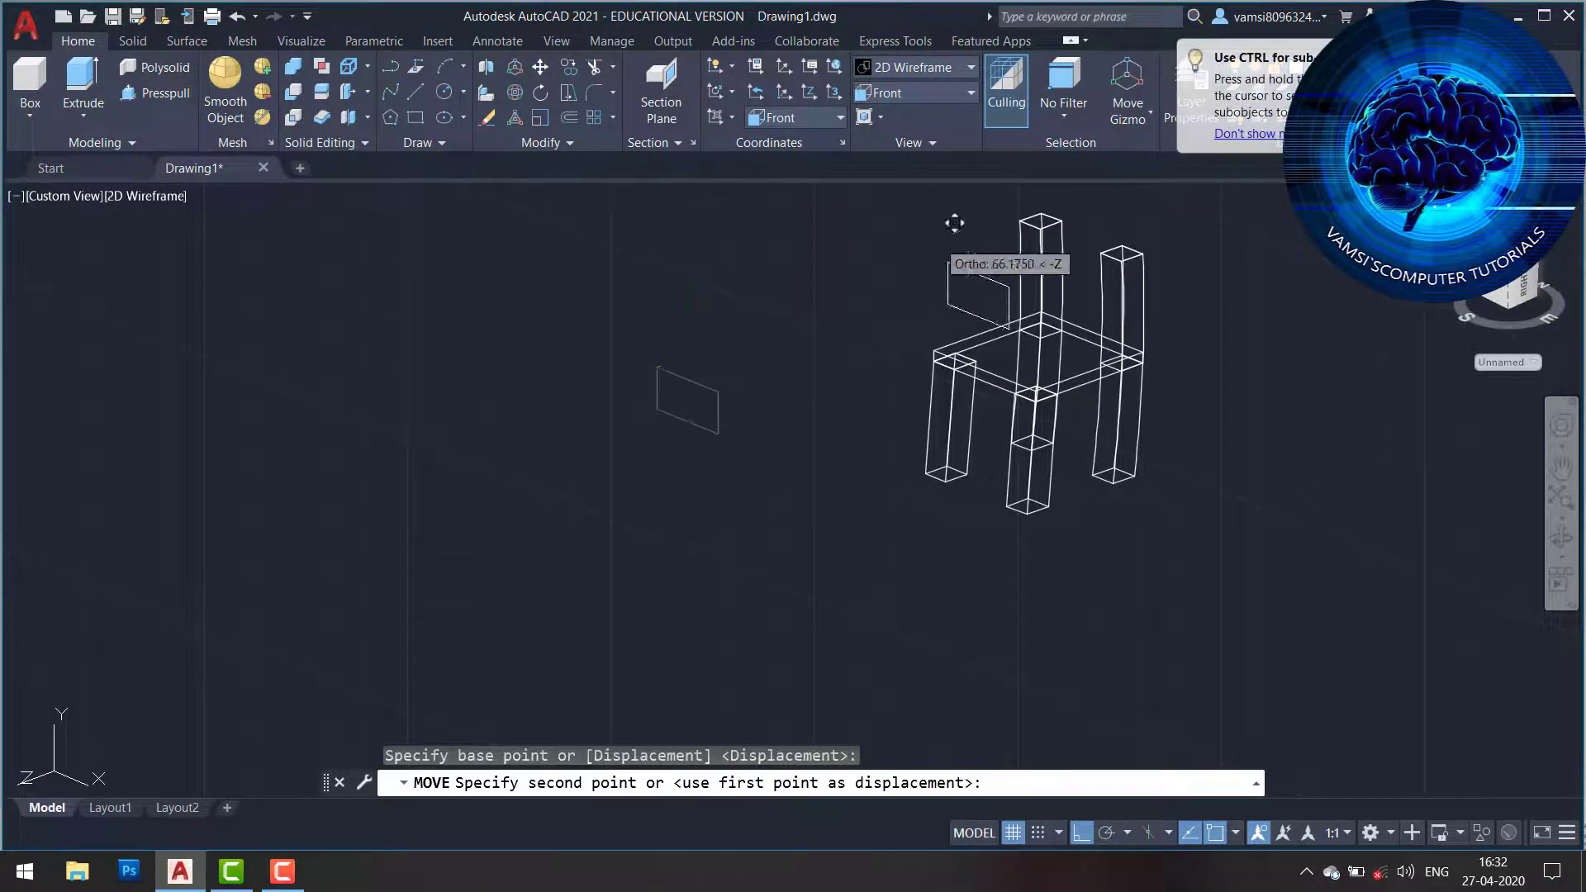
click(1040, 225)
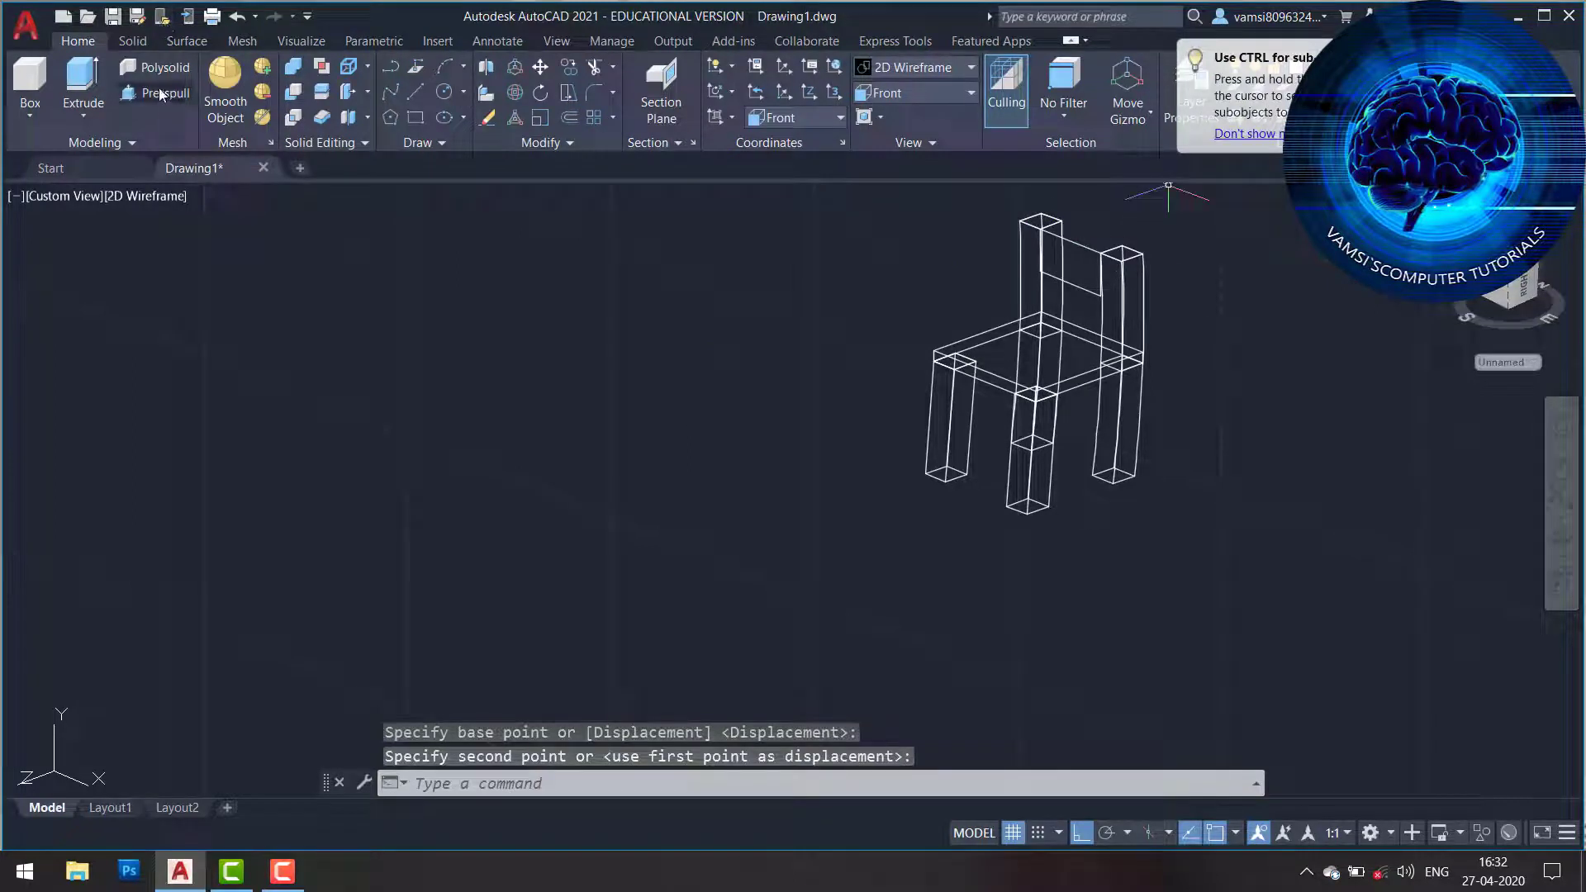
Extrude the backrest rectangle with height 2 and select the resulting panel.
click(83, 81)
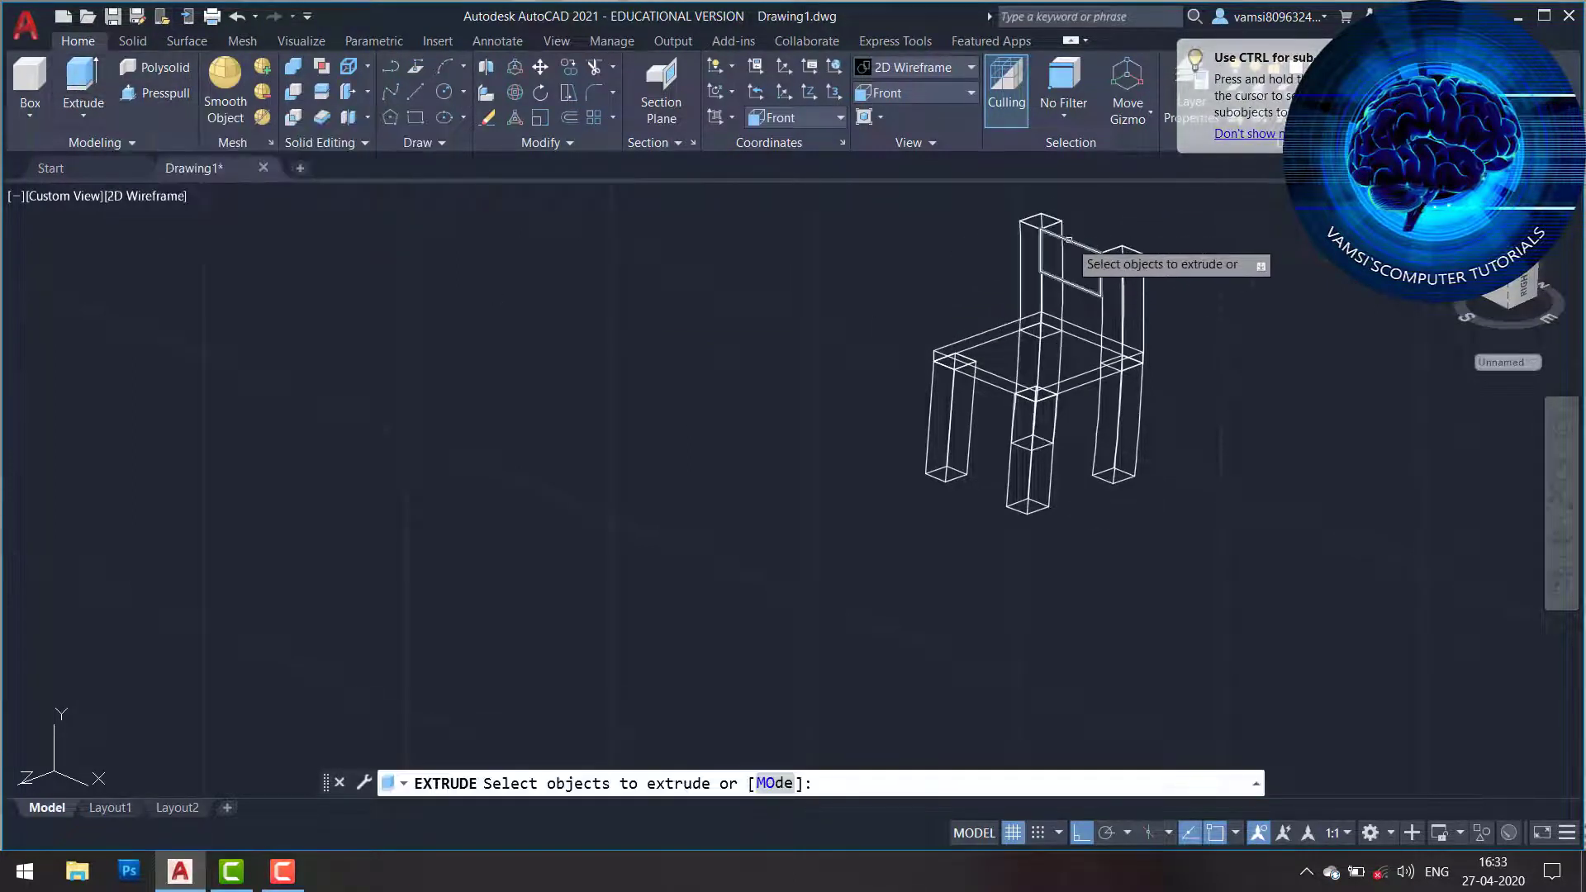
click(1068, 240)
key(Return)
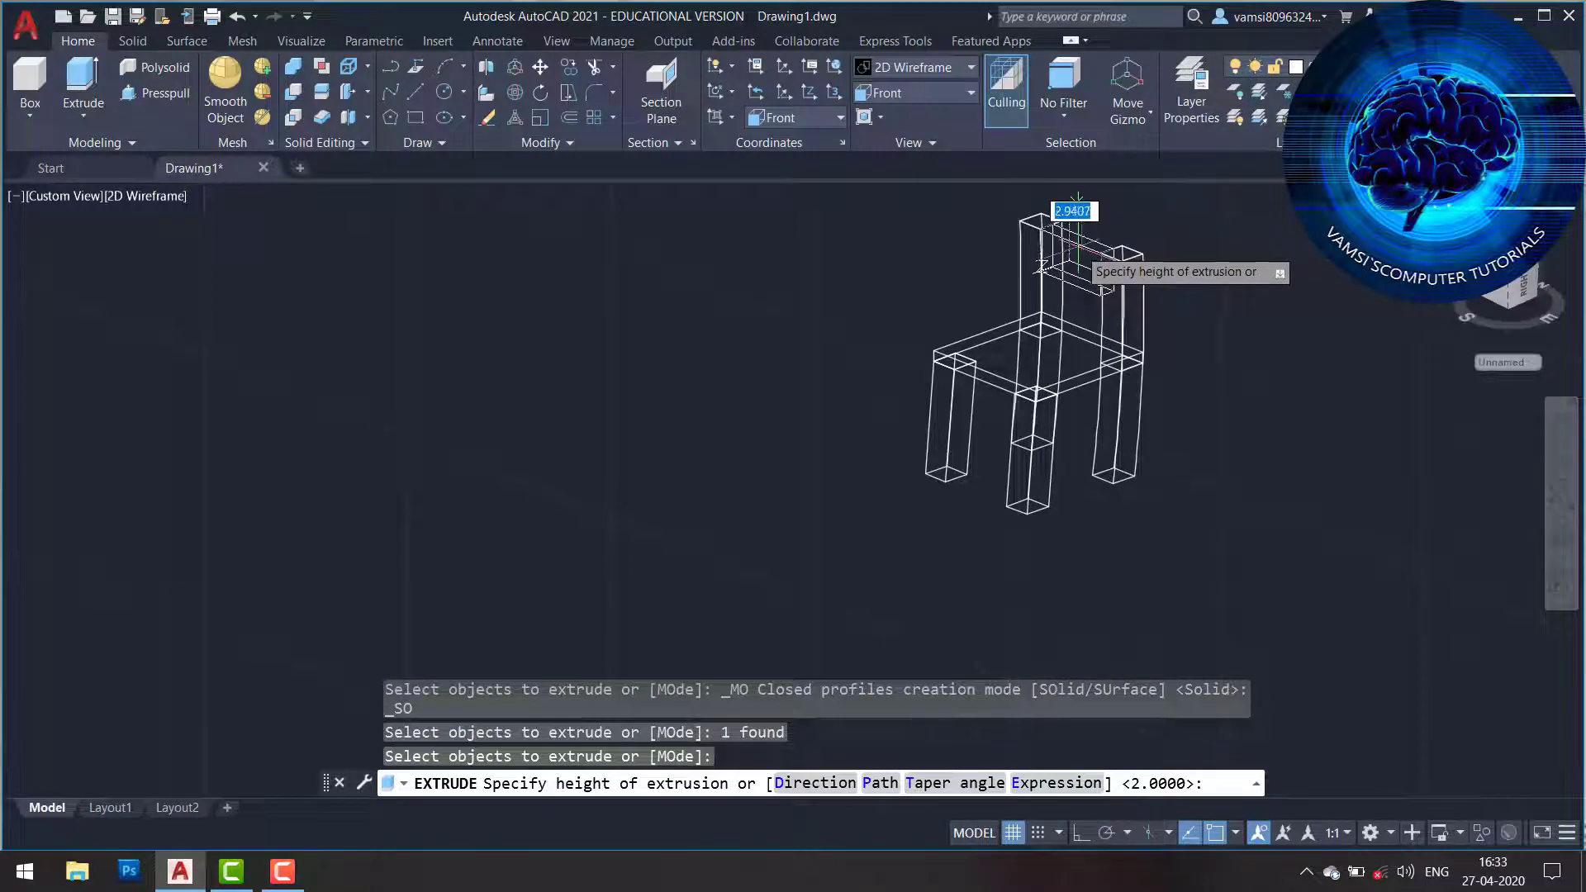
scroll(1070, 244, up, 2)
scroll(1062, 236, up, 2)
text(2)
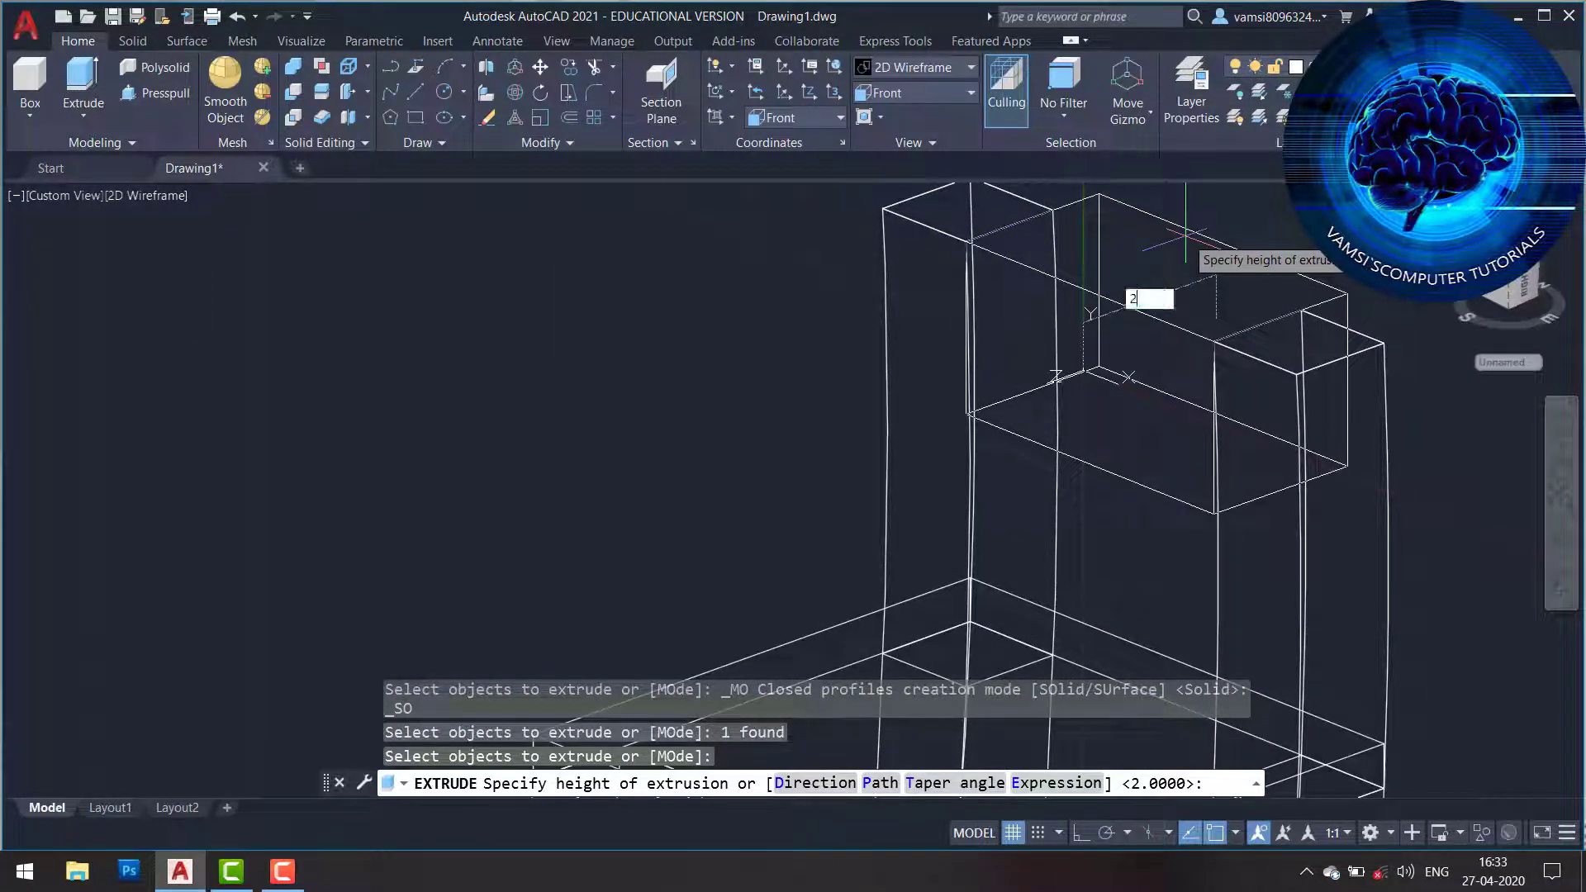
key(Return)
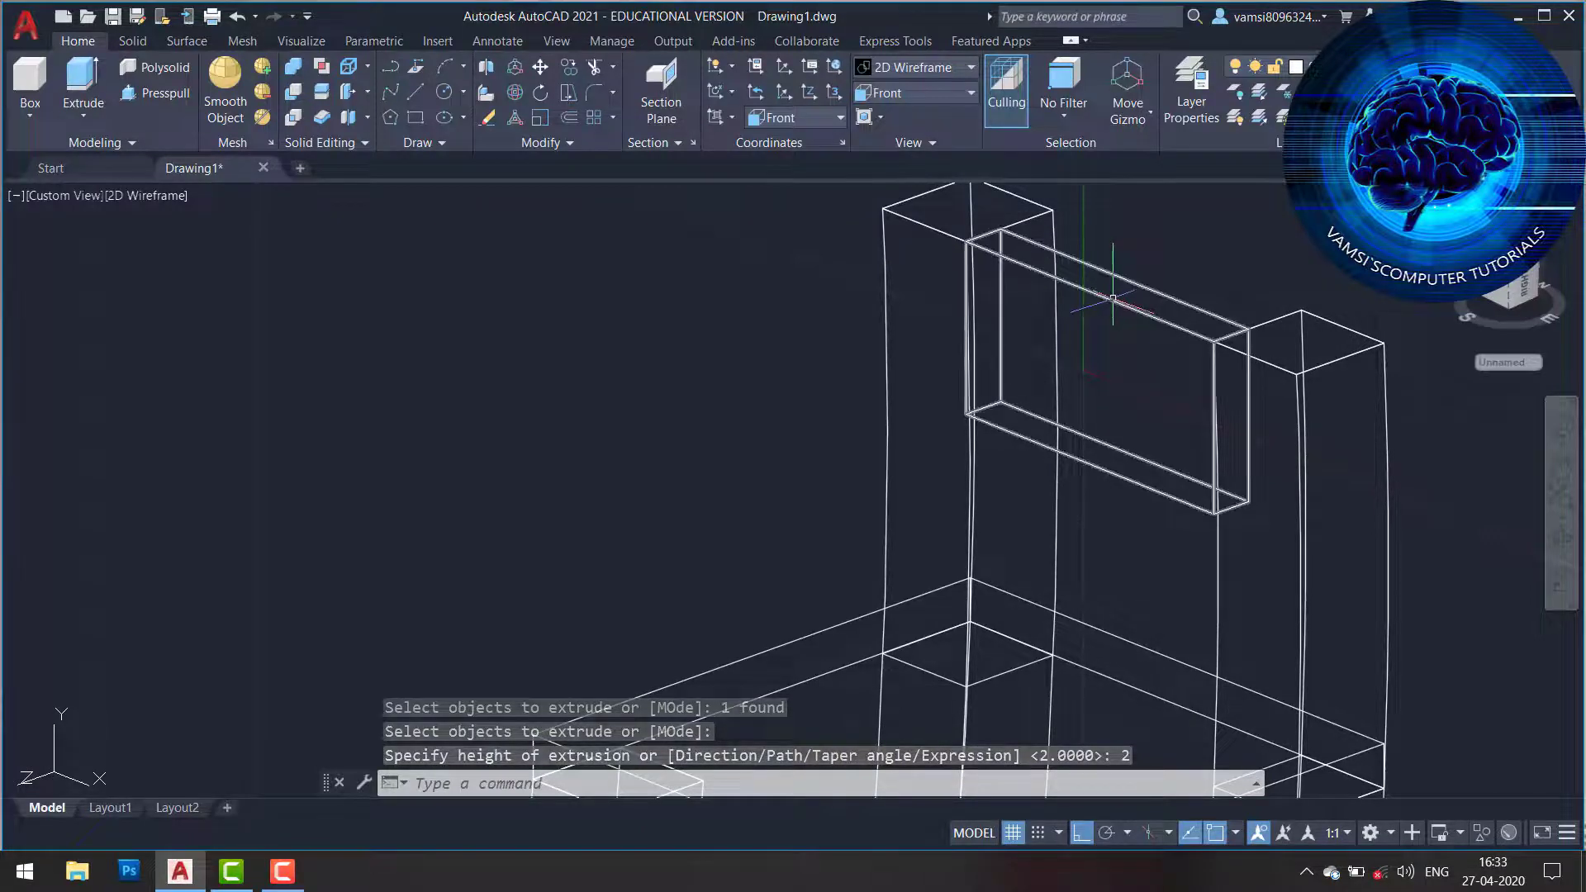
click(1091, 281)
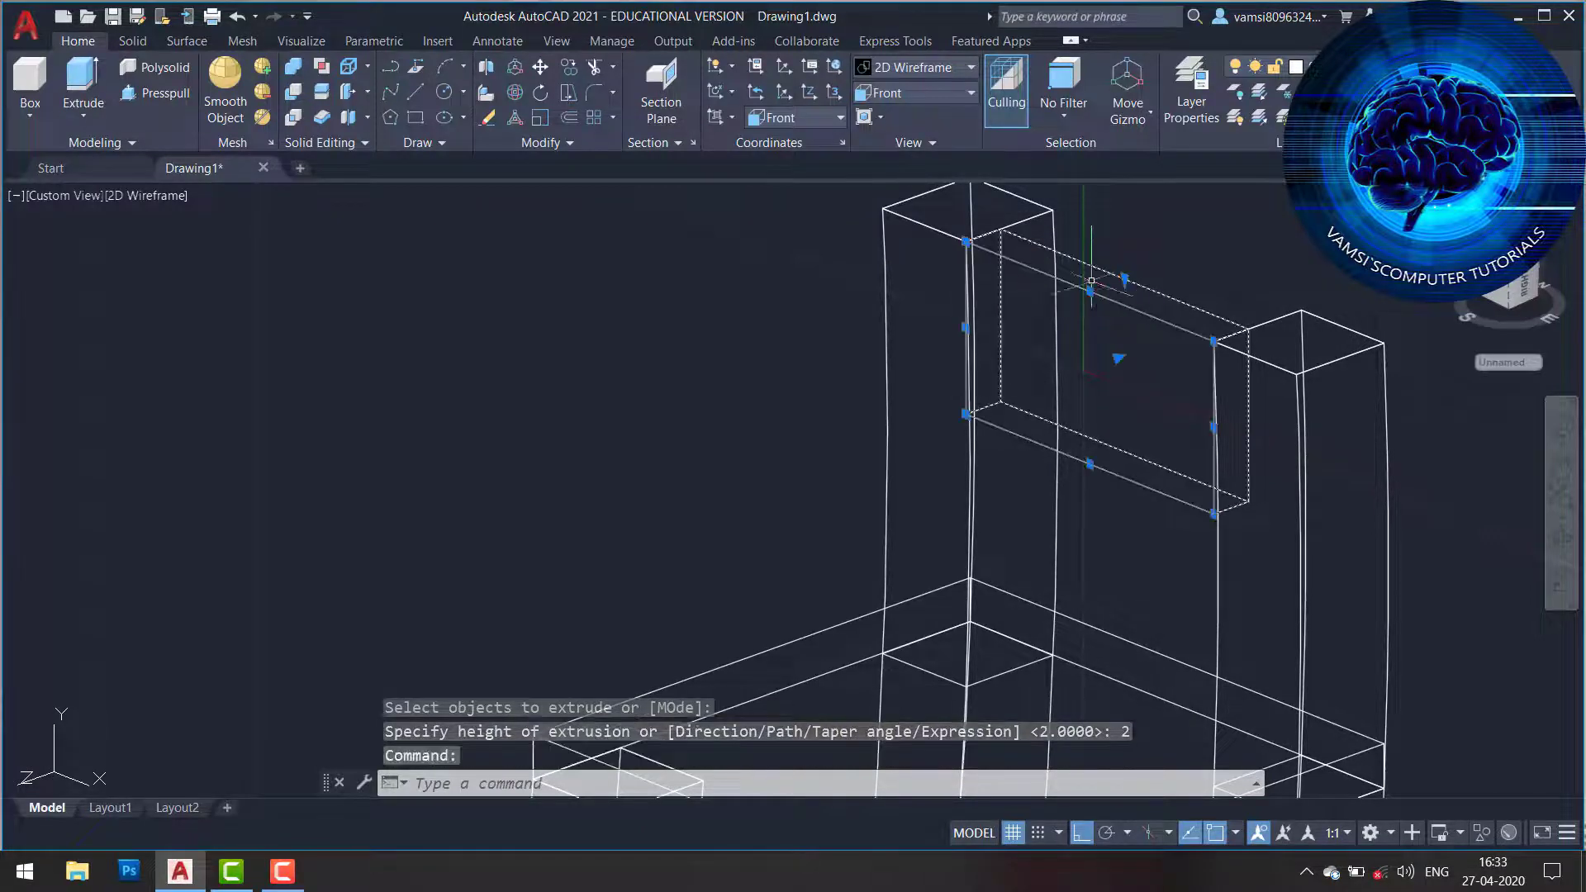
click(514, 93)
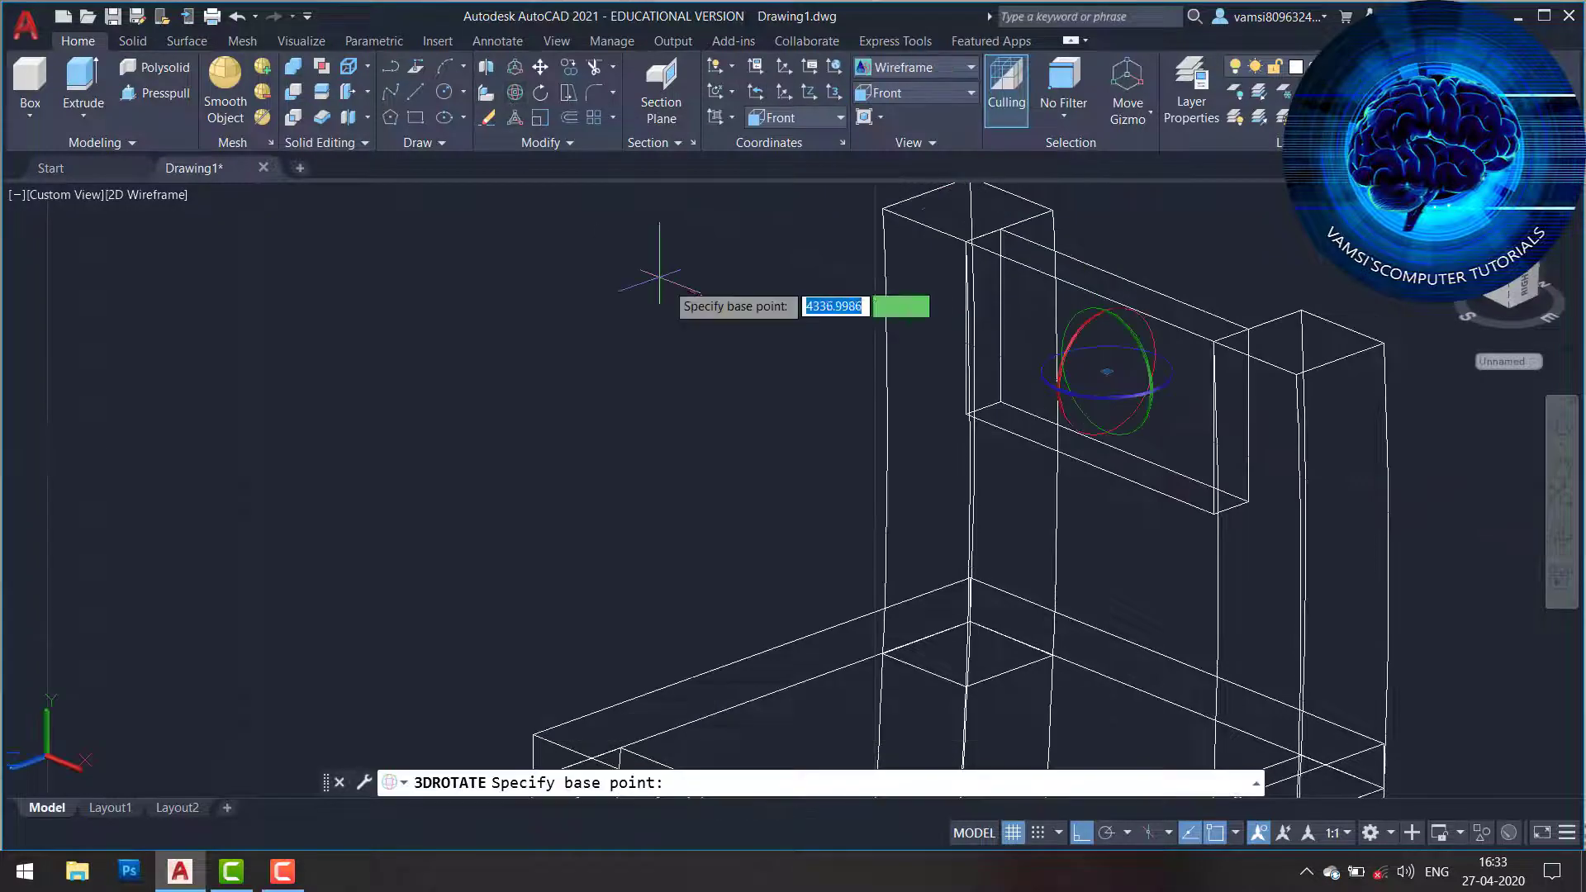
click(1157, 390)
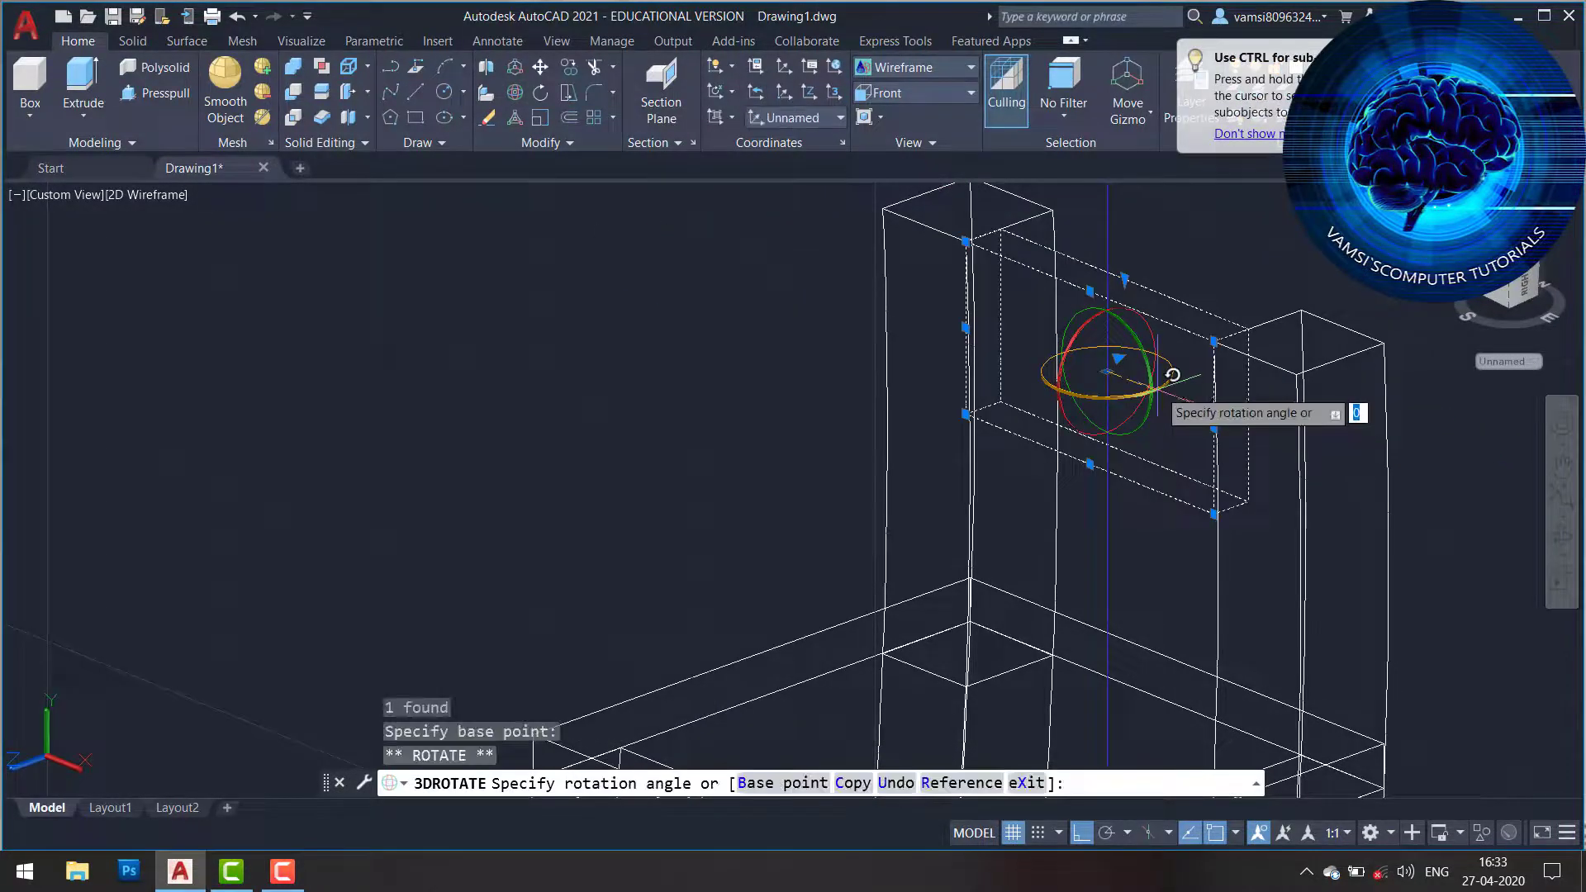
click(1202, 380)
key(Escape)
click(1223, 343)
click(1111, 334)
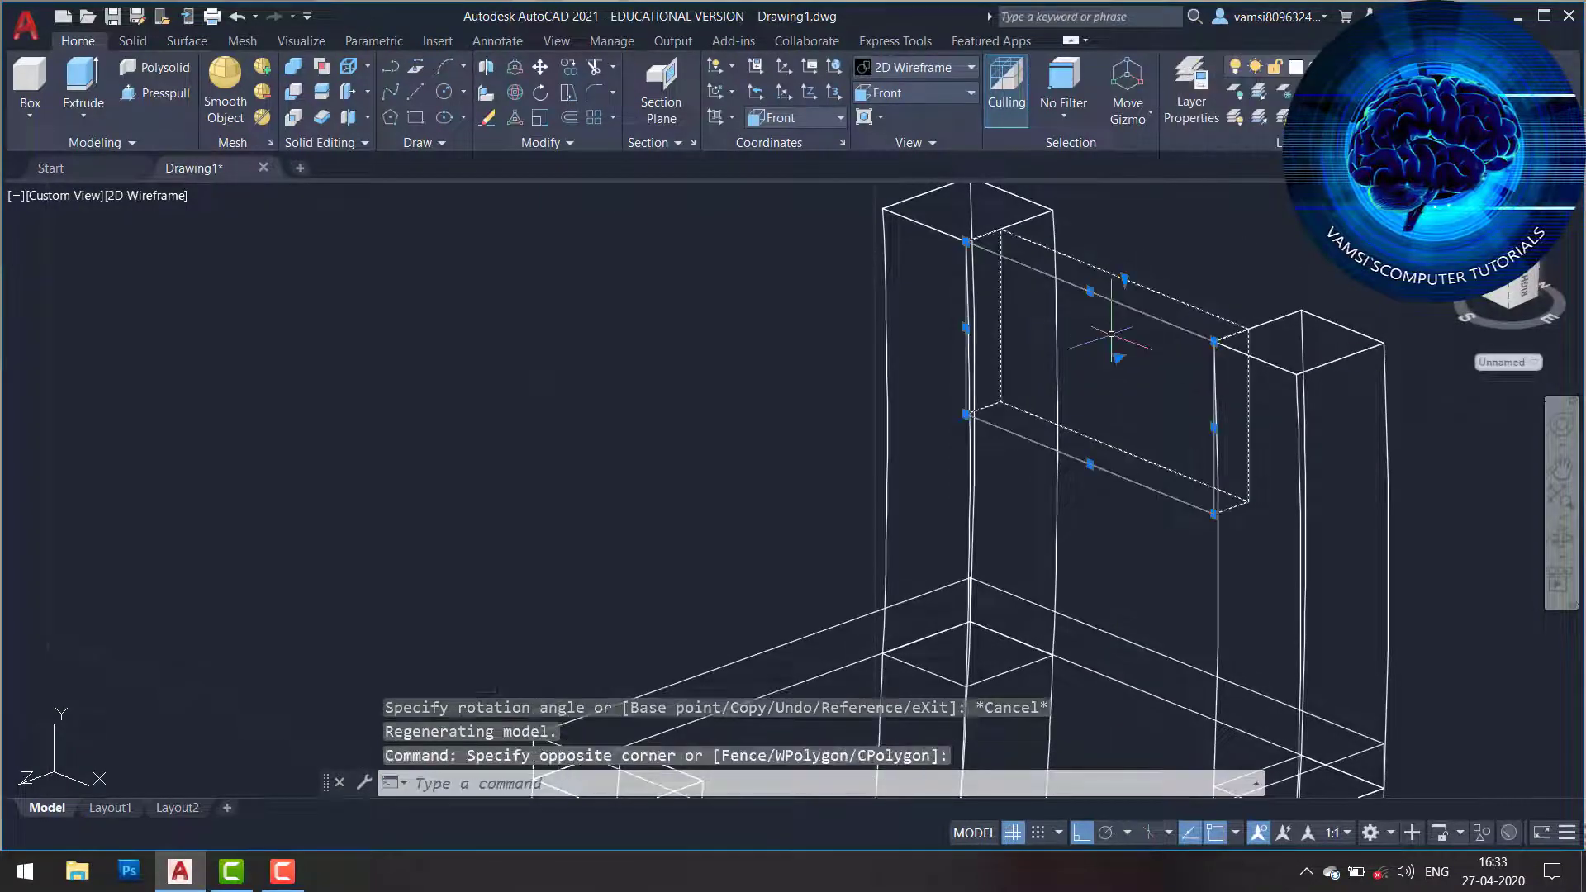
key(Return)
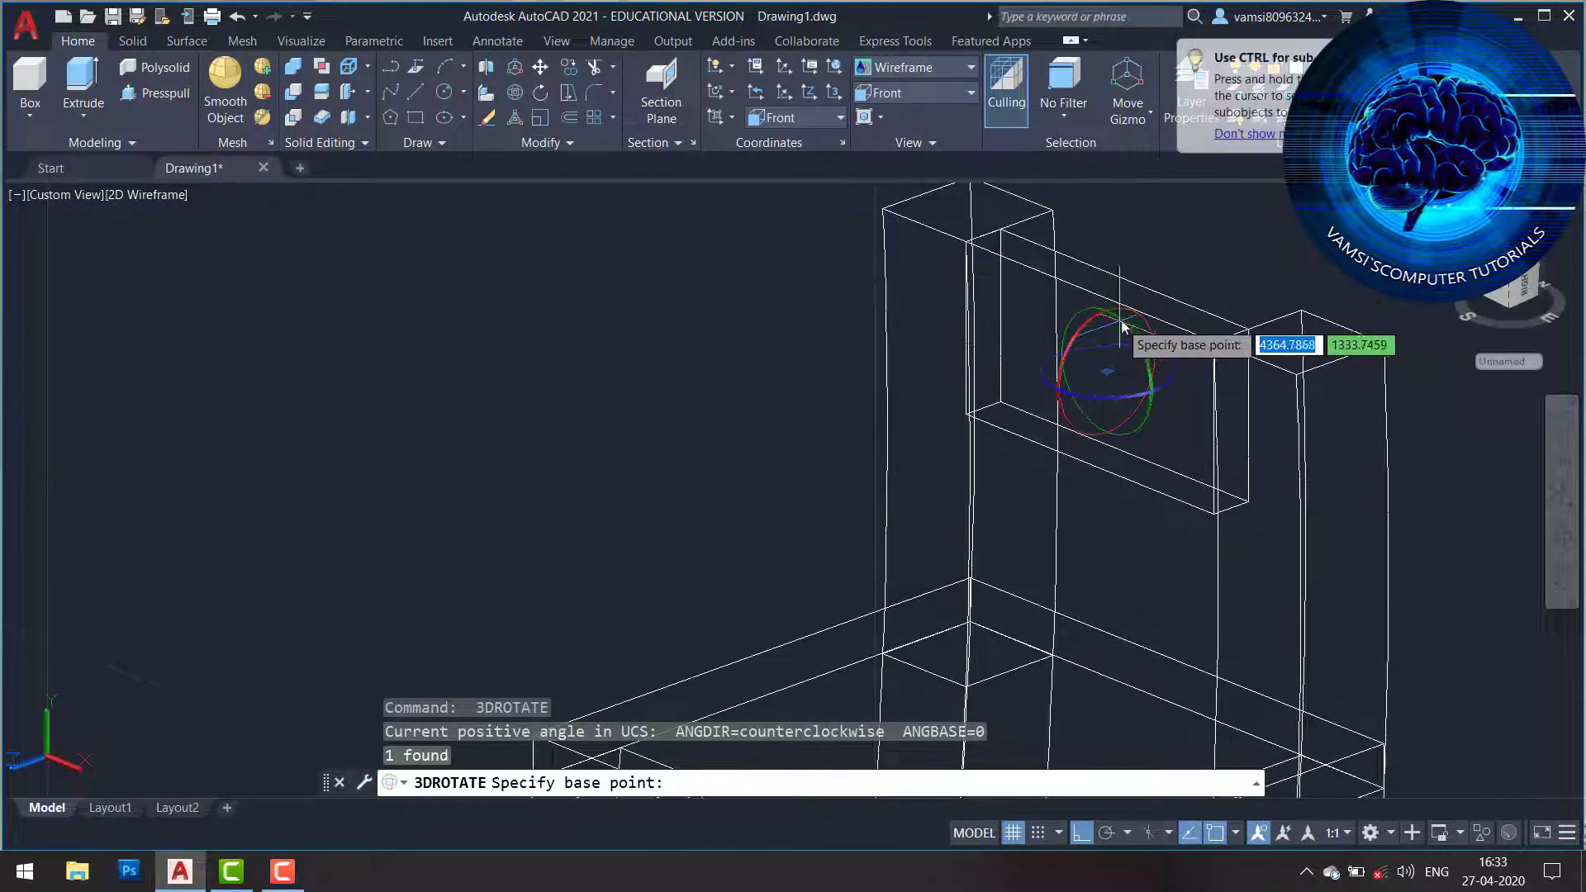
click(1099, 320)
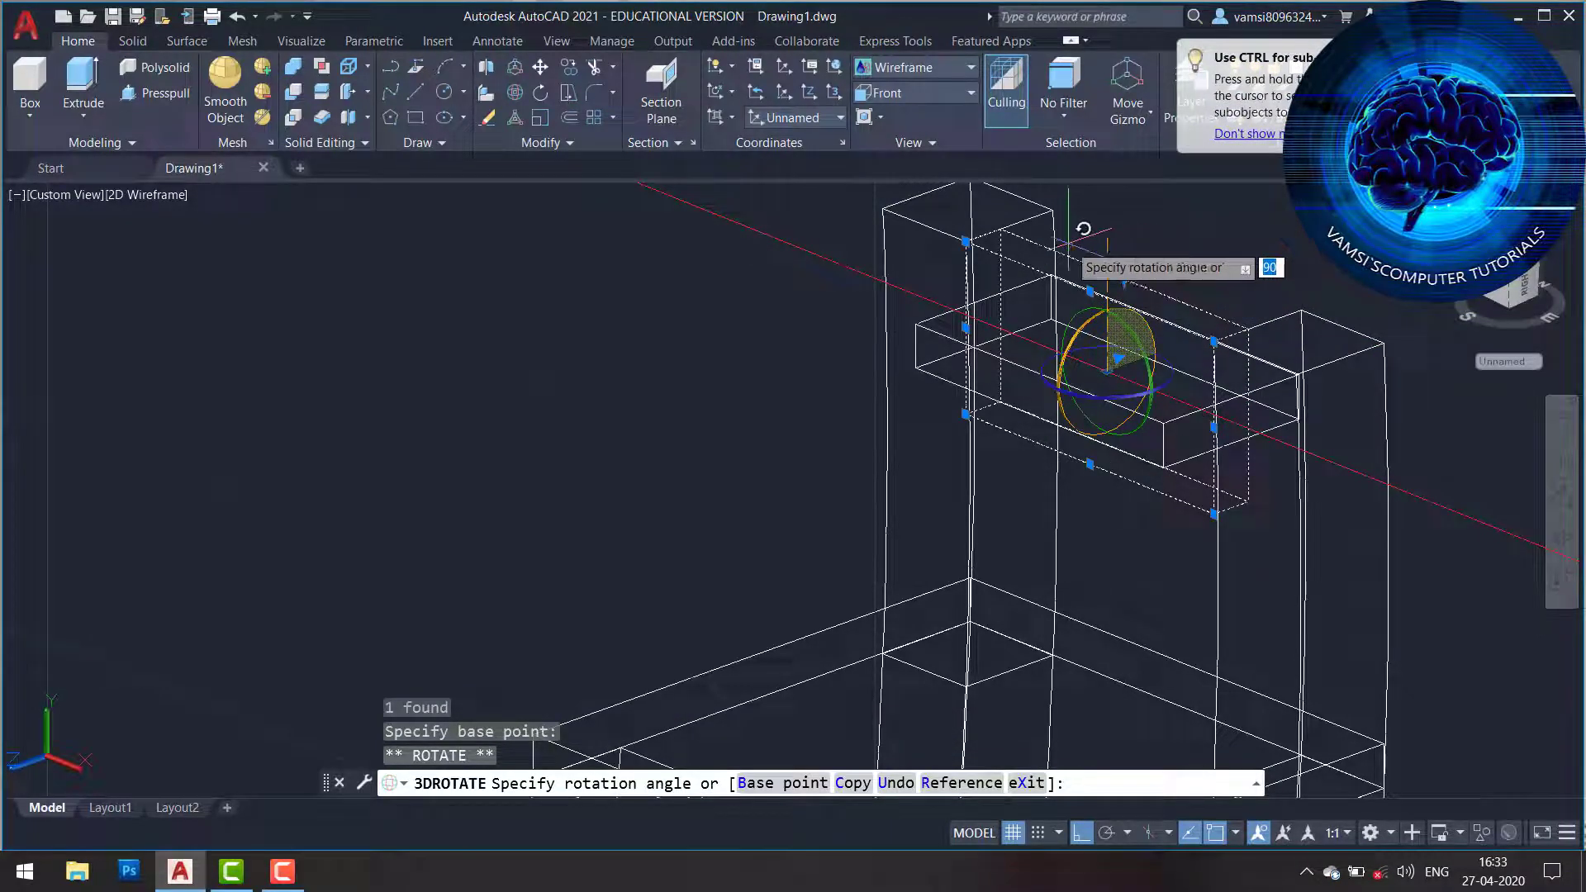
key(F8)
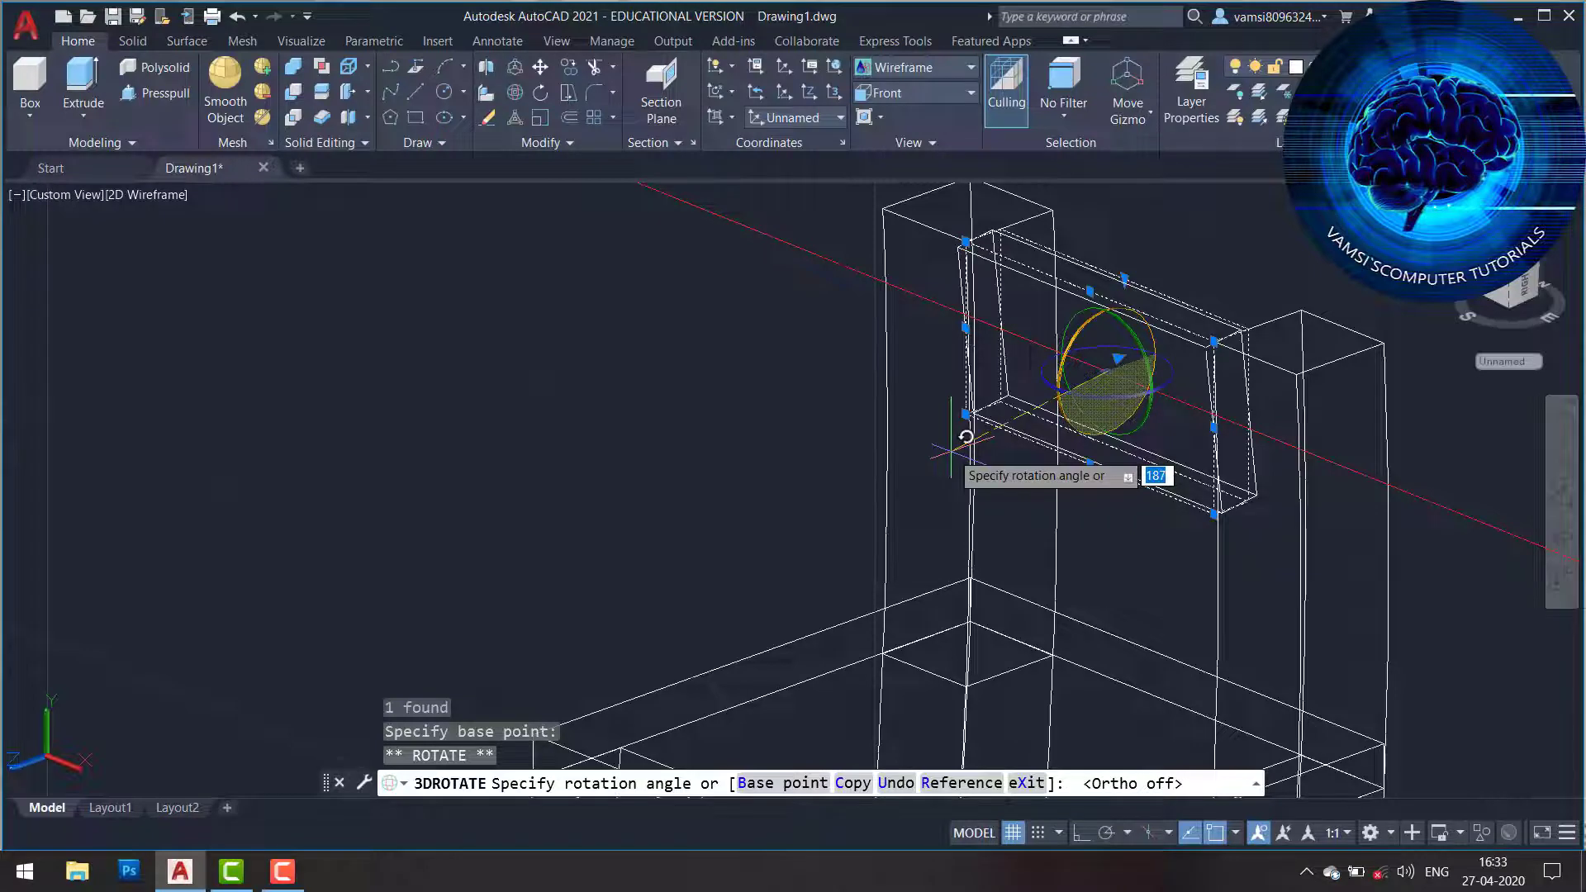
click(951, 451)
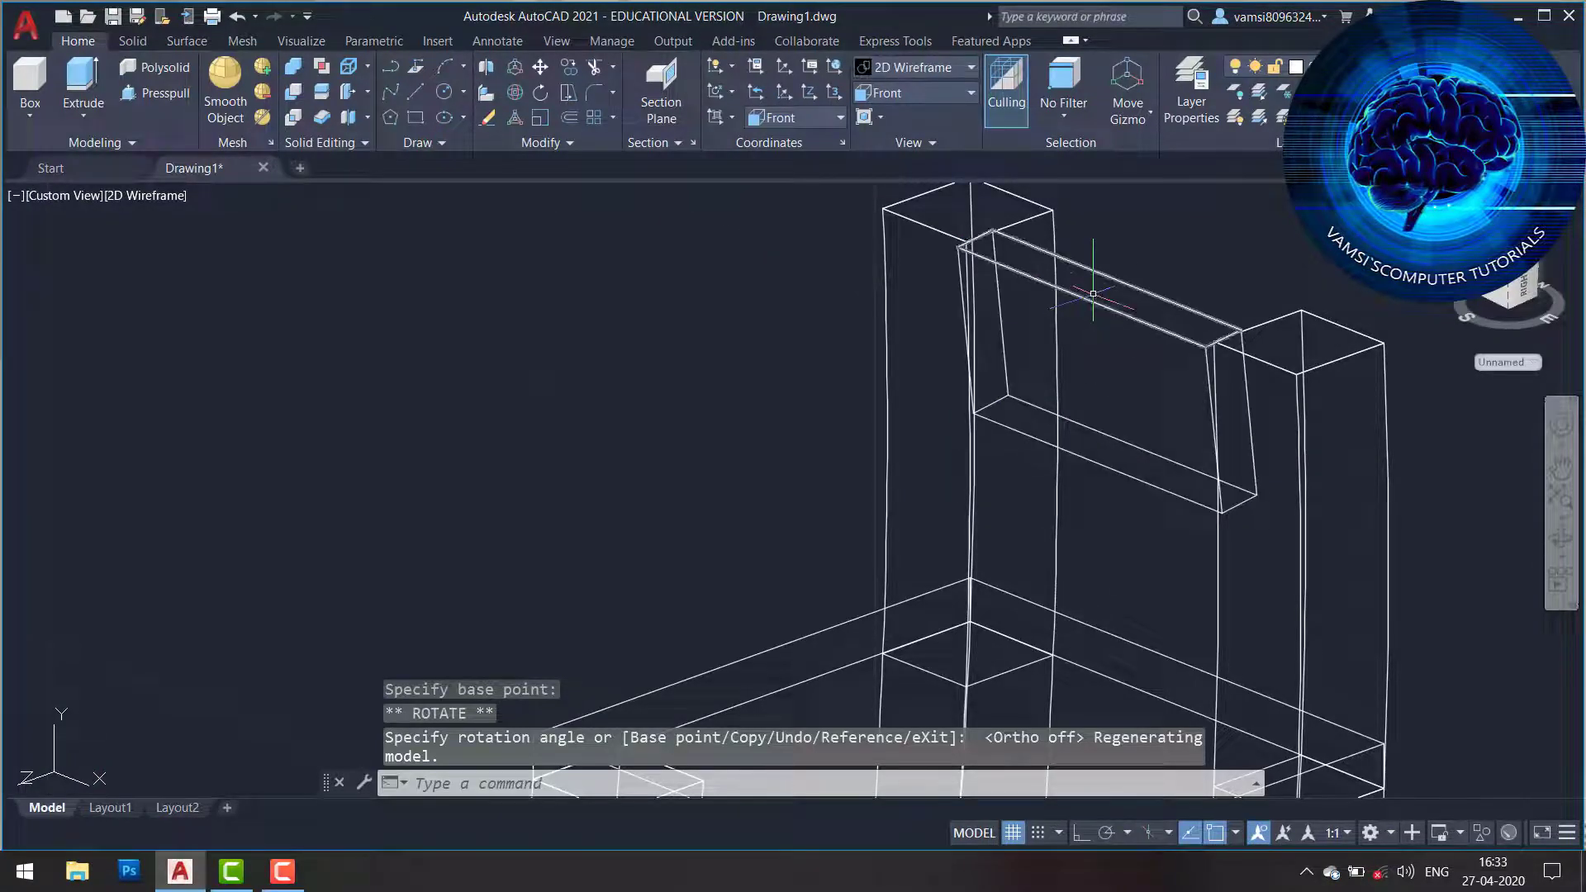
key(ctrl+z)
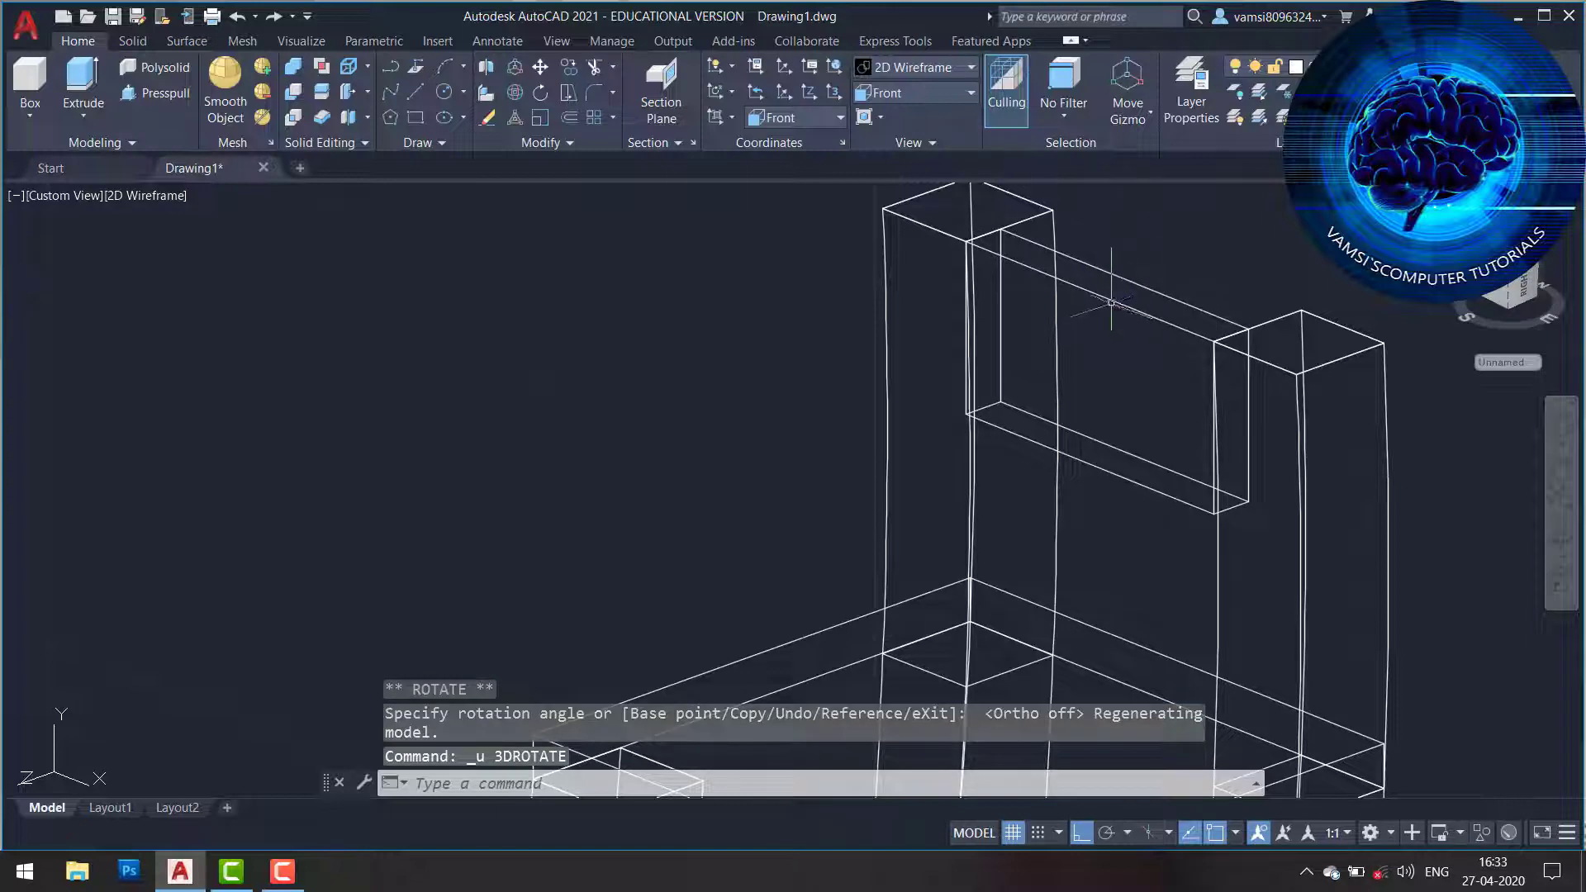
Move the backrest panel between the rear post tops and zoom toward the seat.
click(1163, 322)
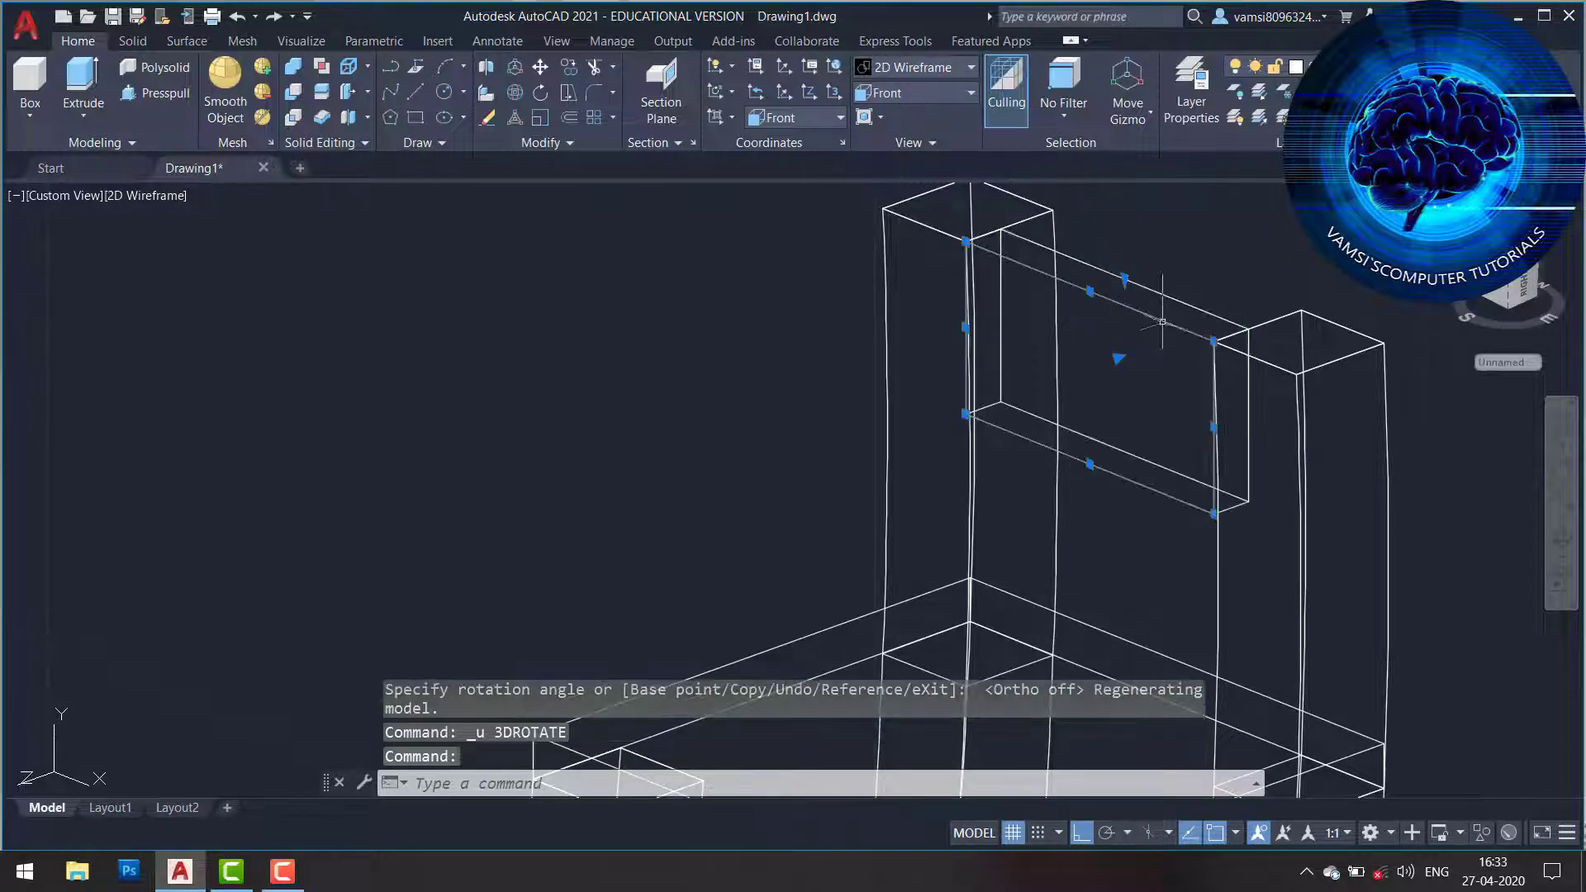
click(541, 68)
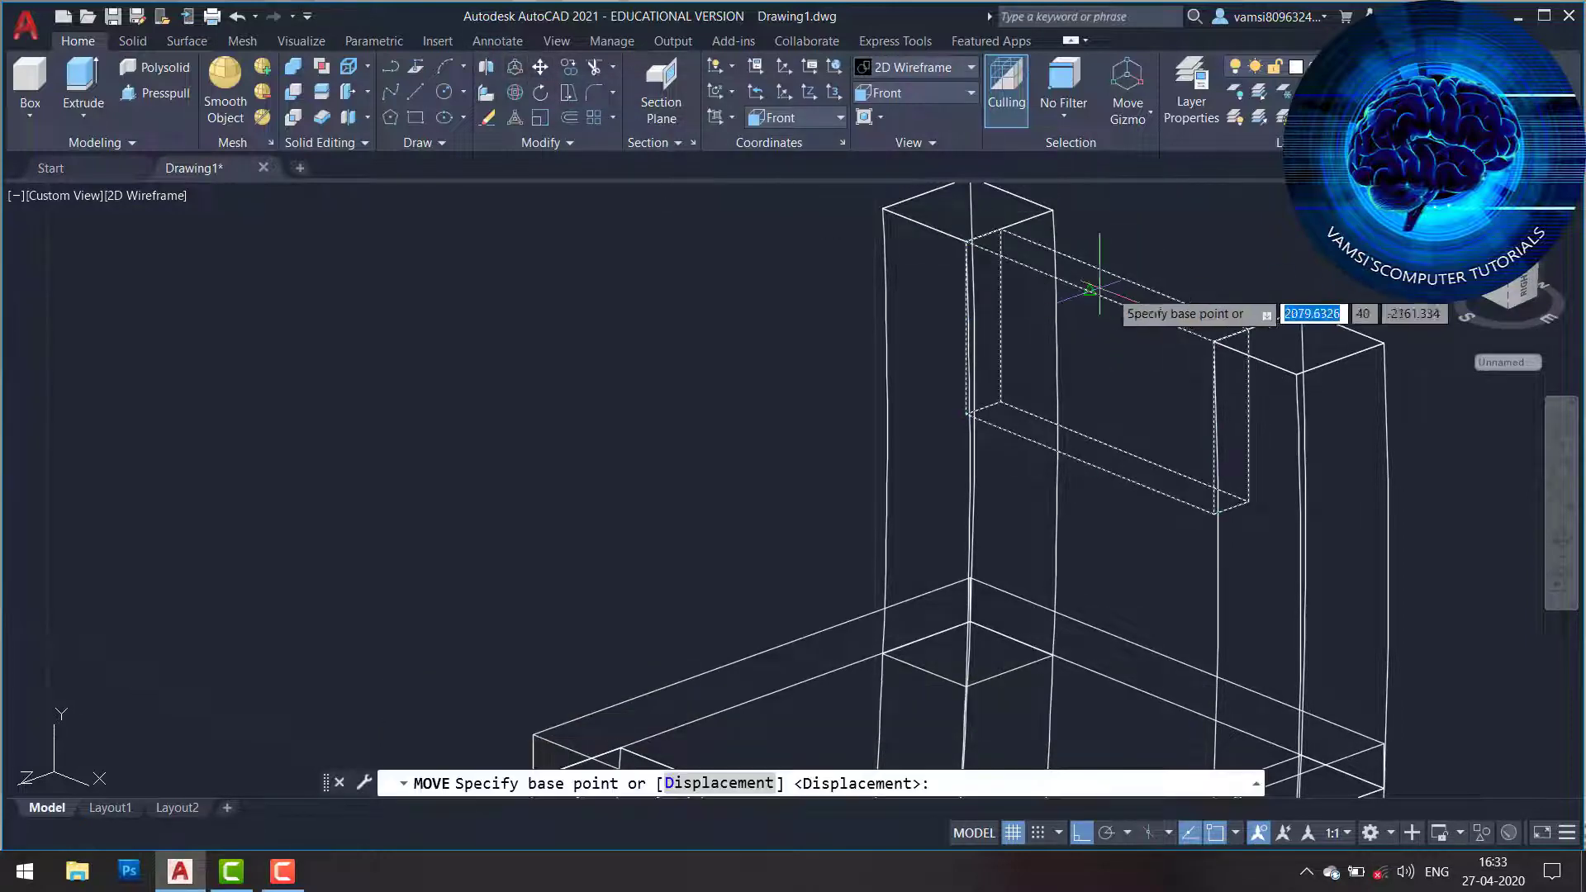
click(1231, 335)
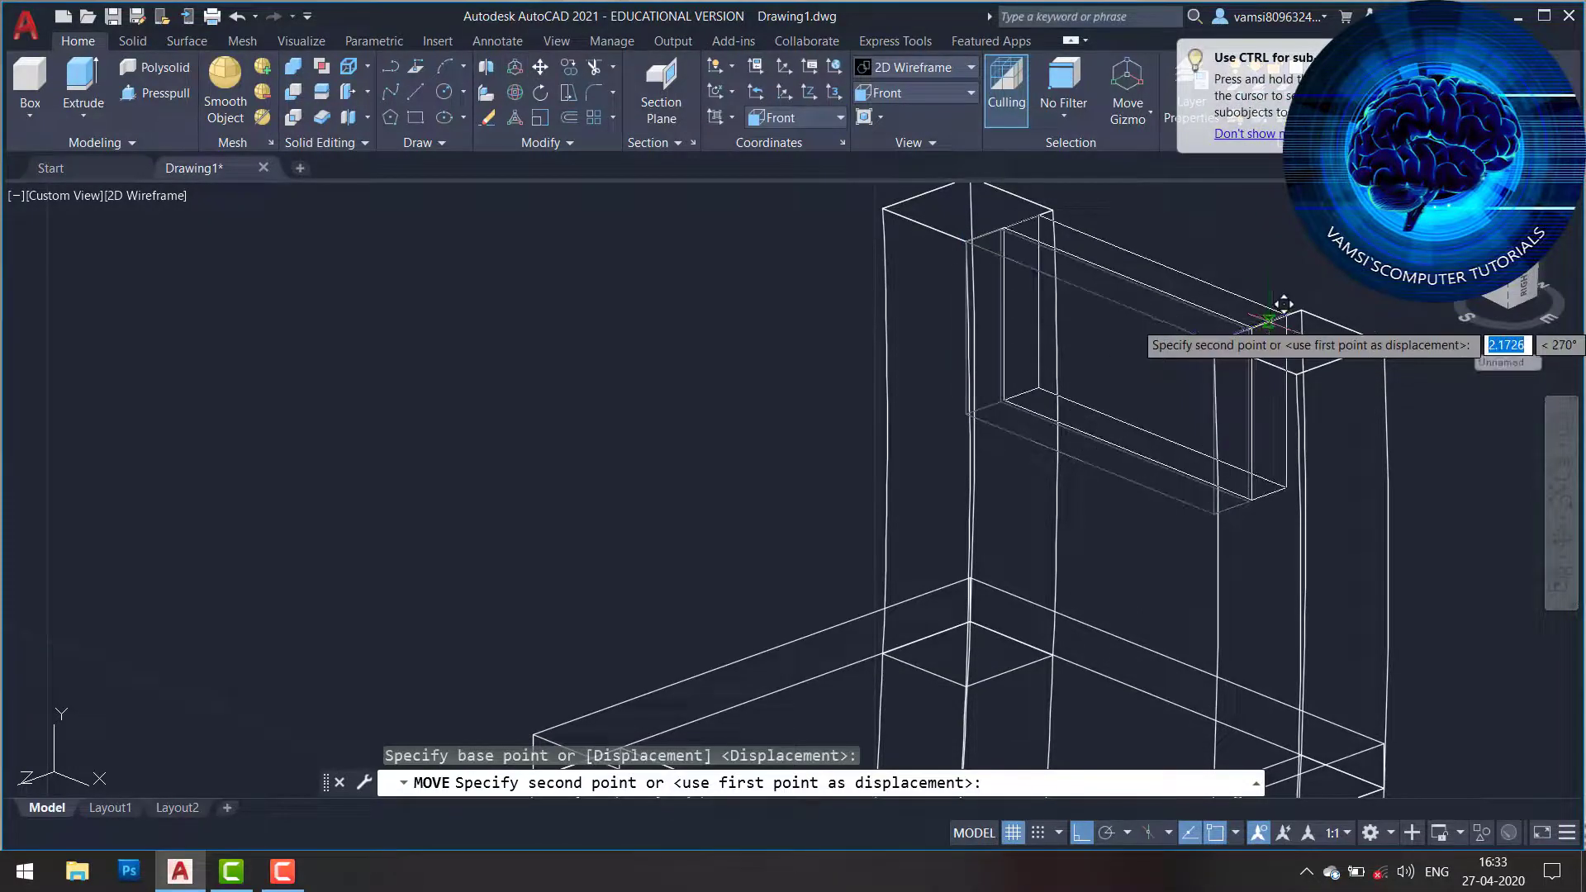
click(1255, 327)
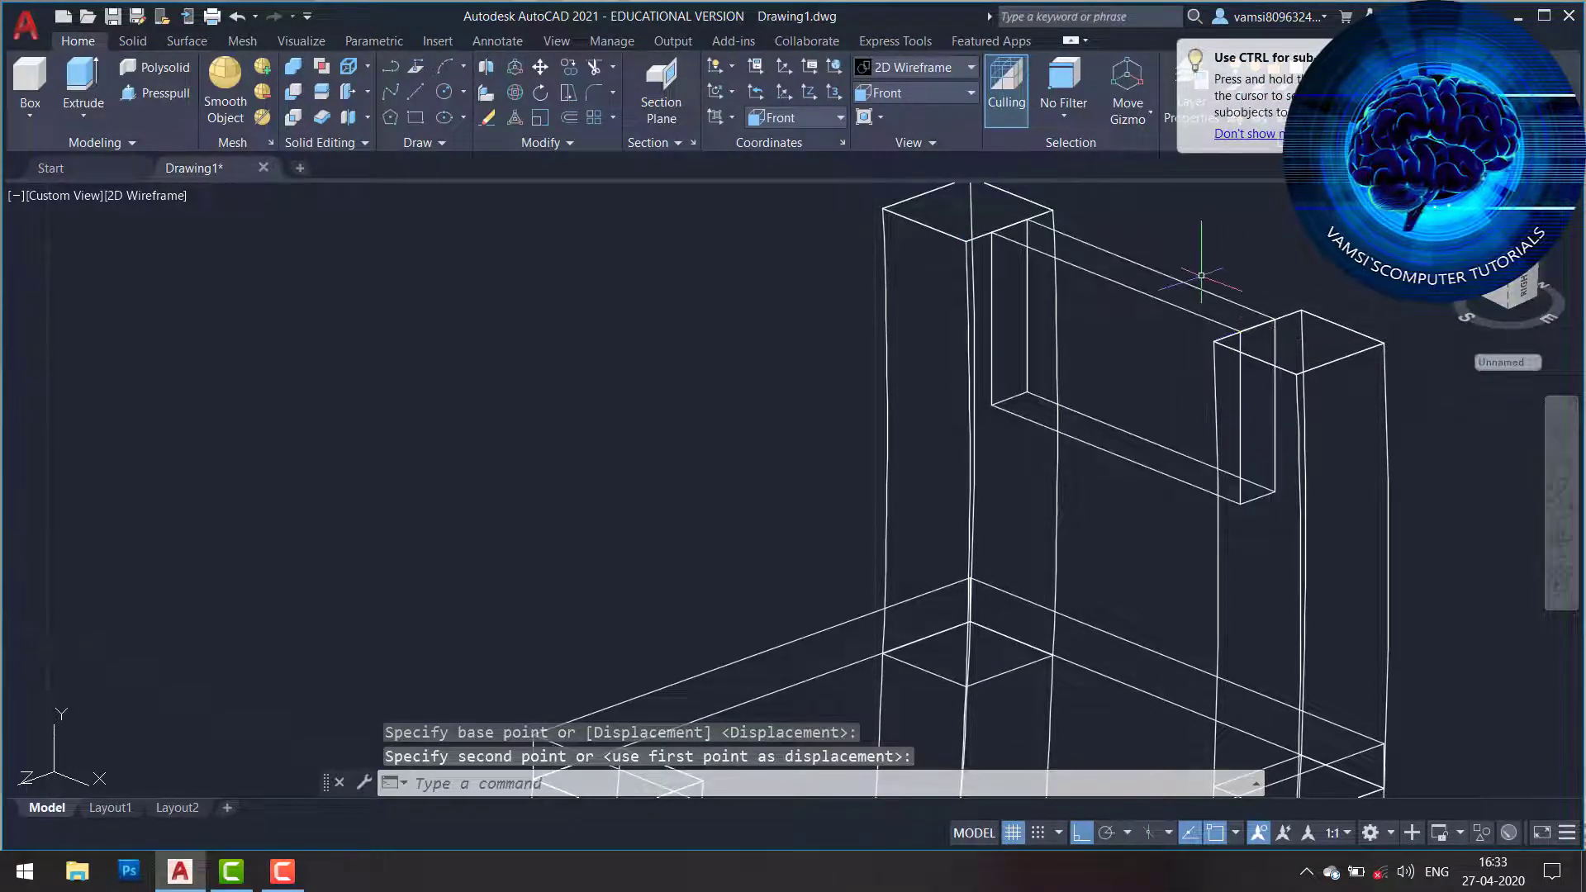
scroll(1201, 275, down, 5)
middle_drag(1156, 281, 1155, 328)
scroll(1008, 314, up, 3)
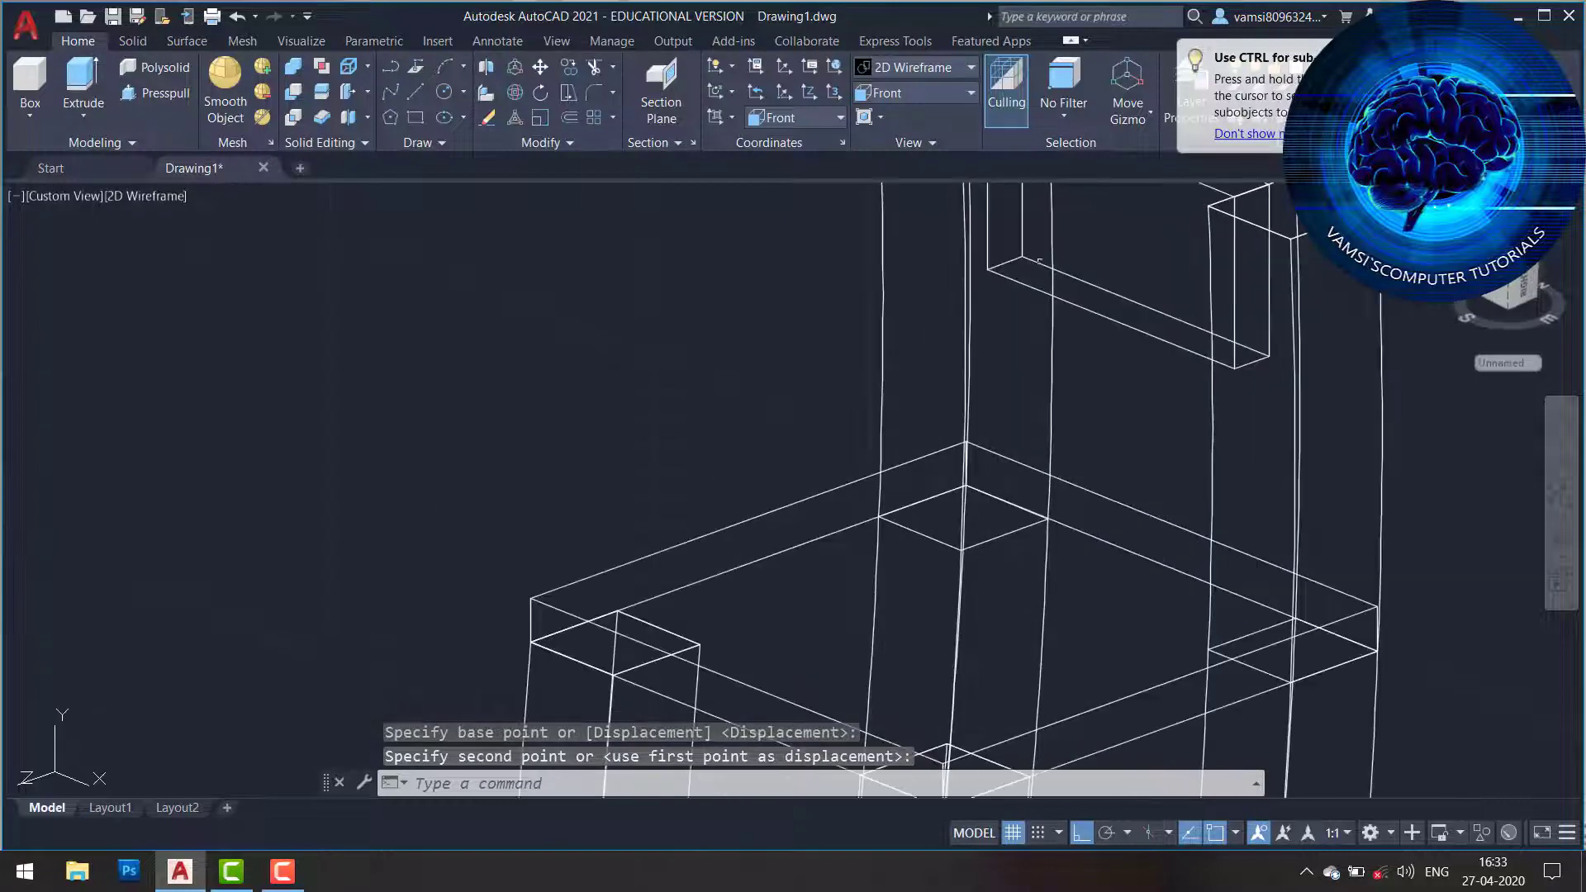
scroll(950, 430, down, 3)
Start FILLET from the expanded Modify panel and set the radius to 1.
click(916, 518)
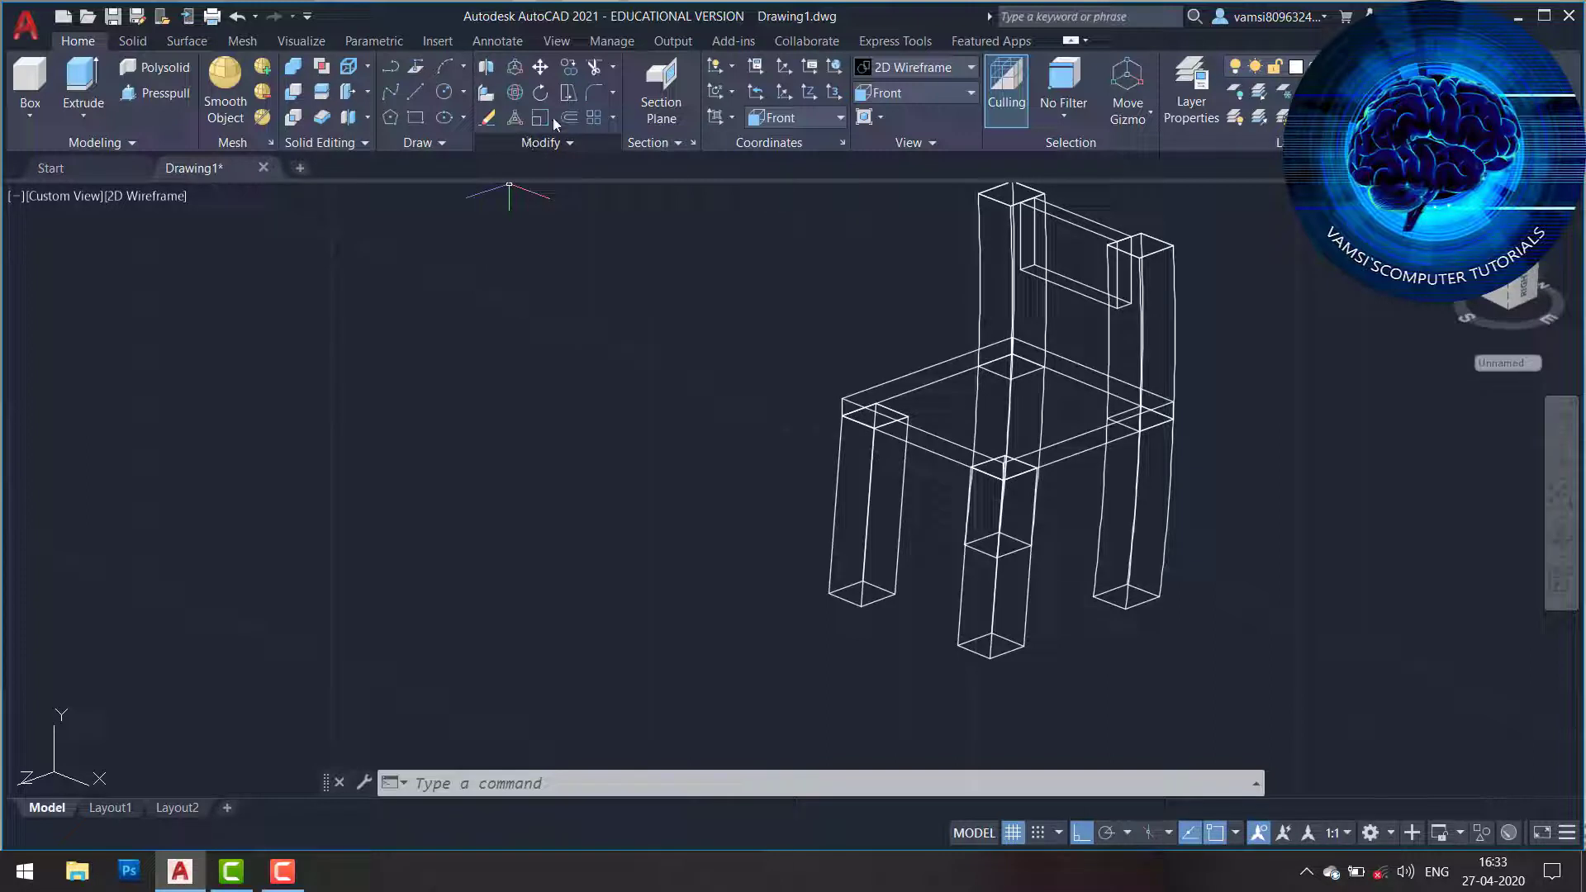
click(541, 142)
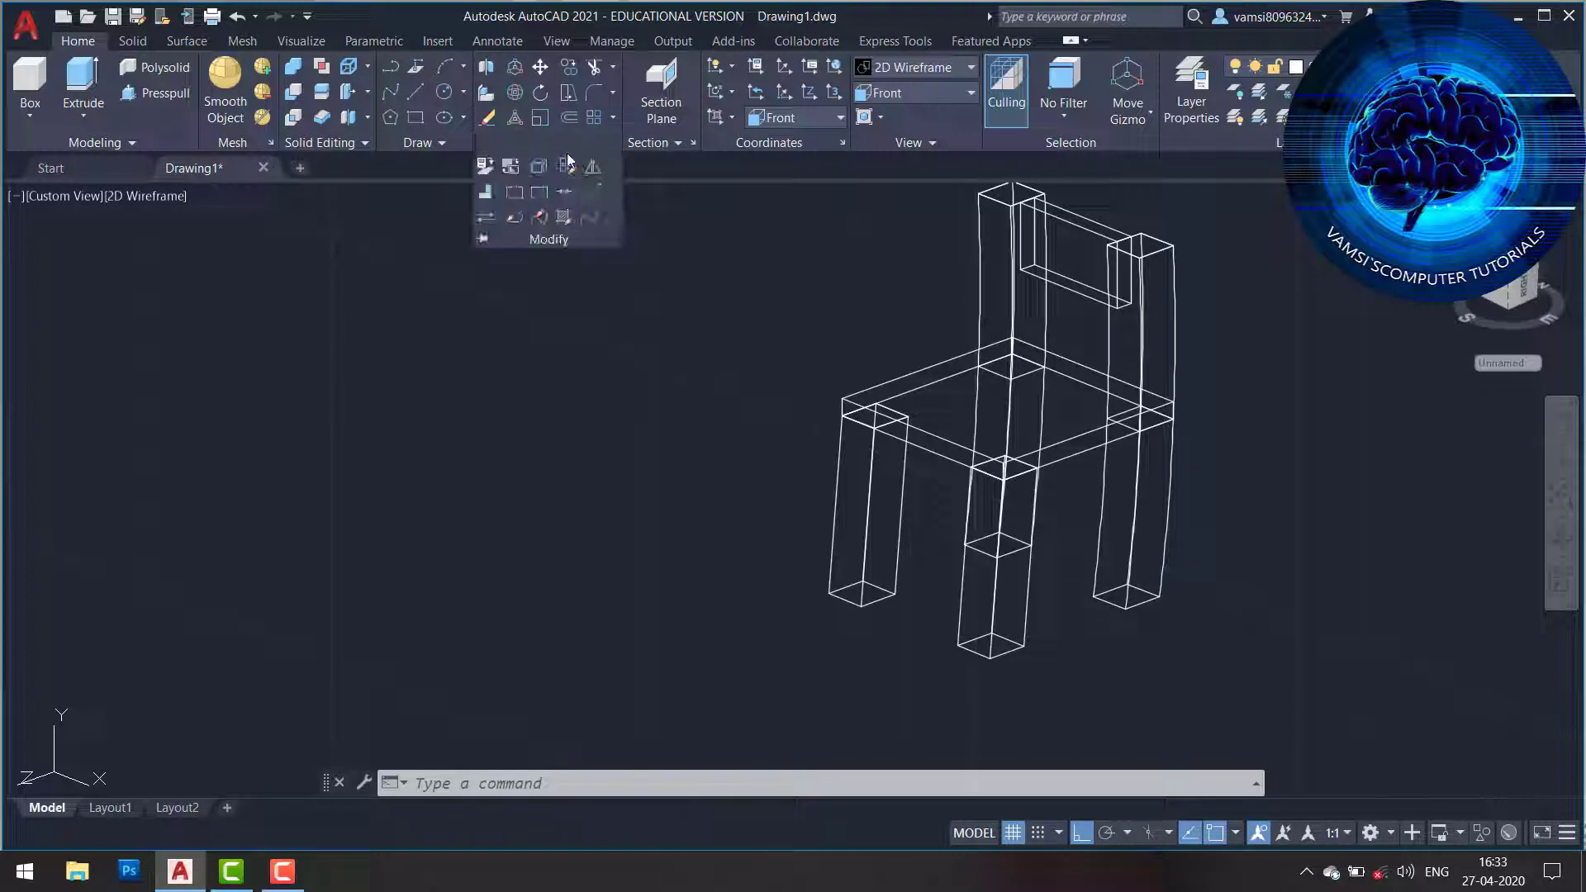
click(597, 92)
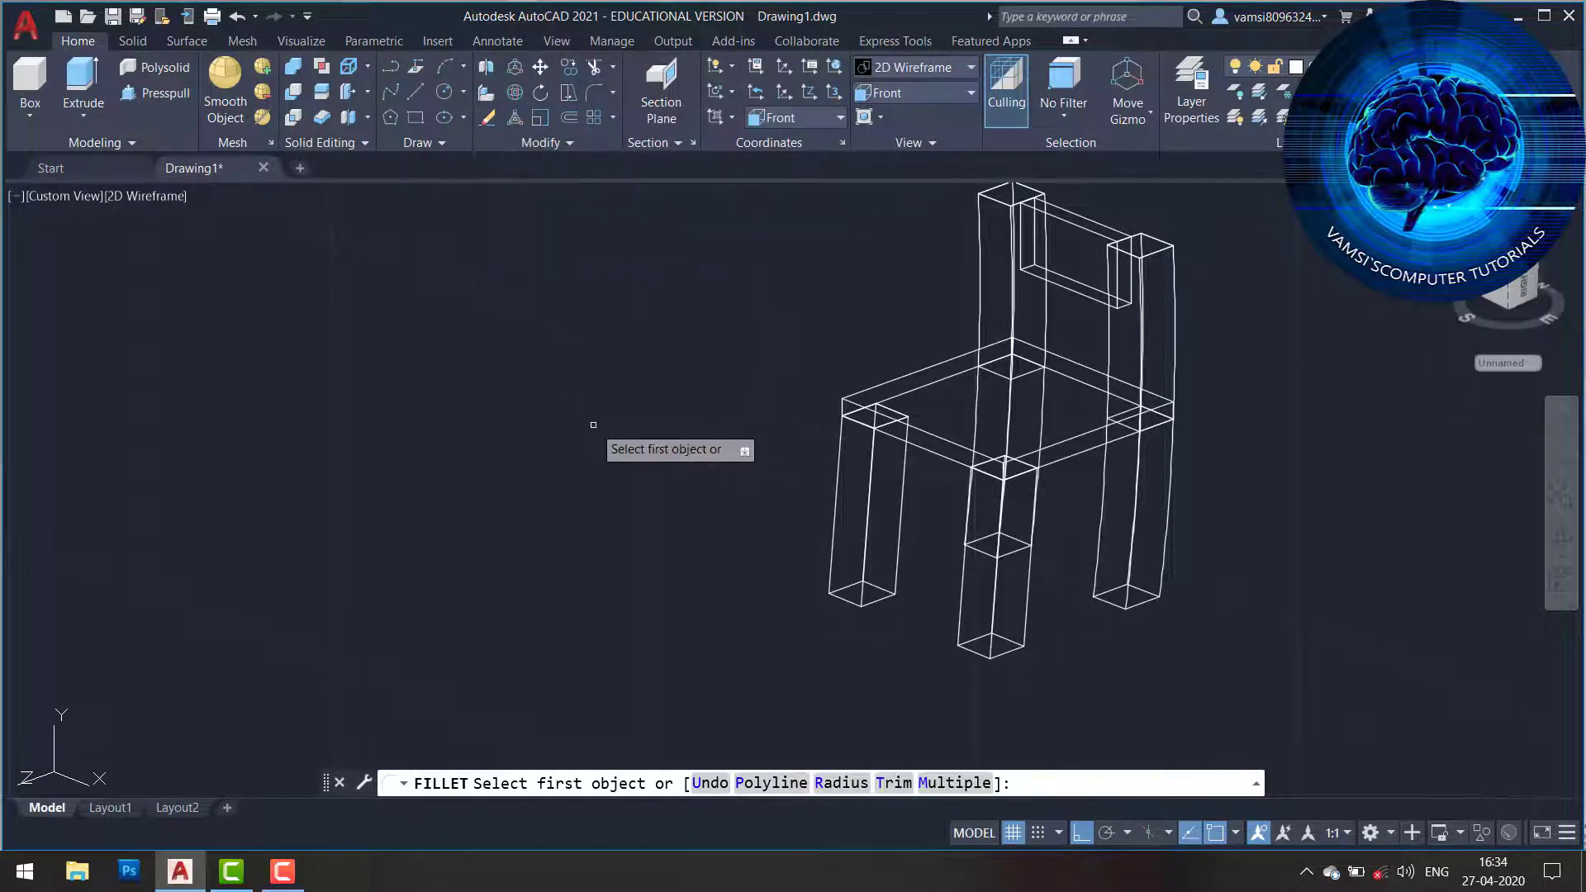
text(r)
key(Return)
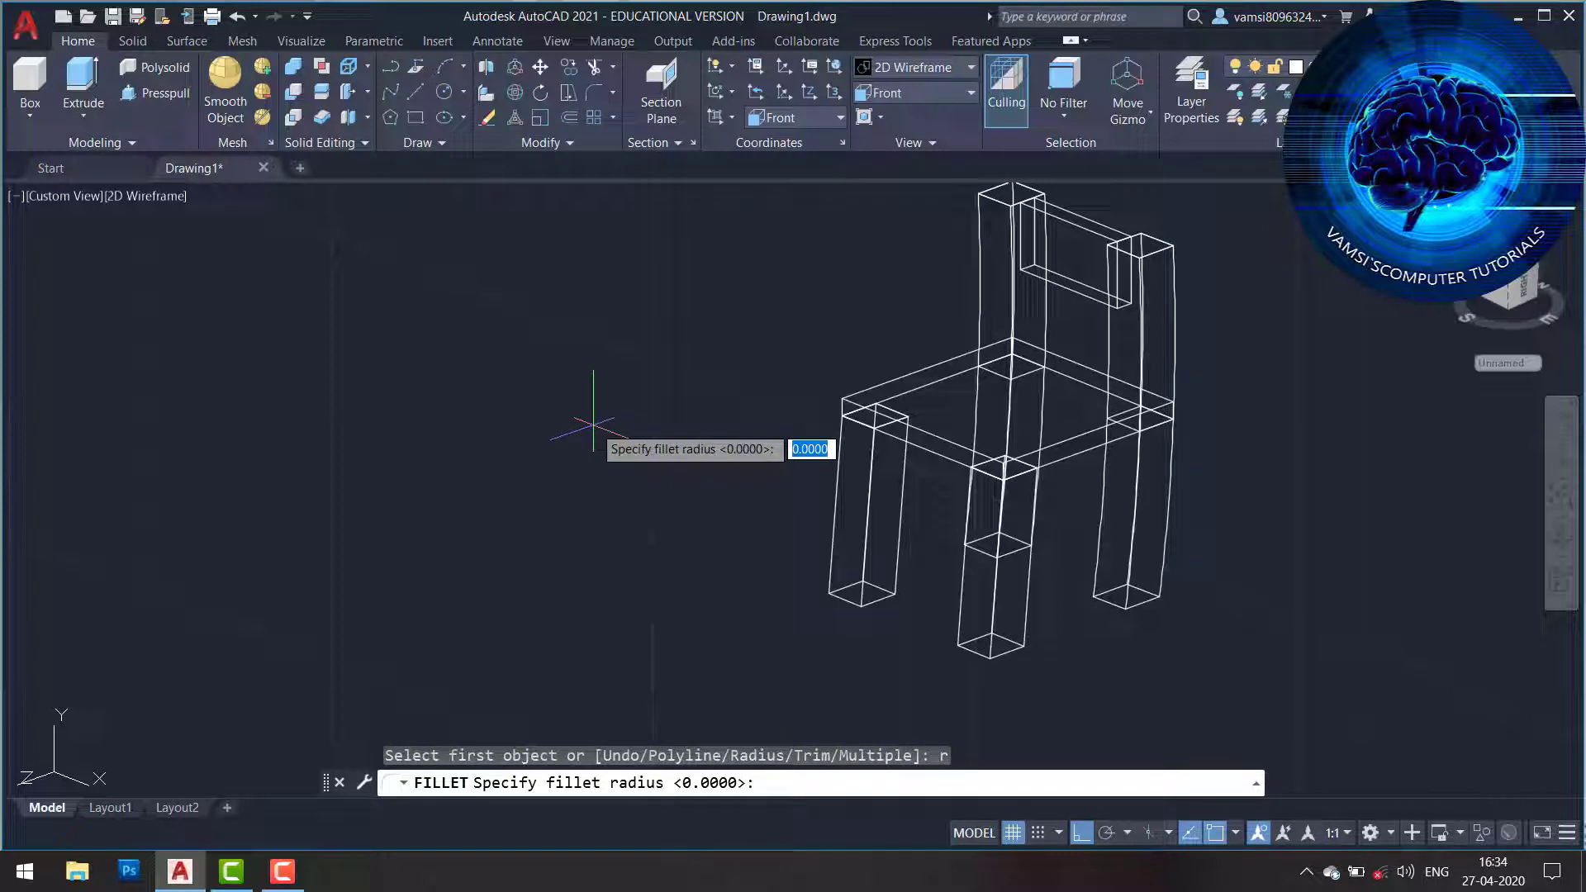
text(1)
key(Return)
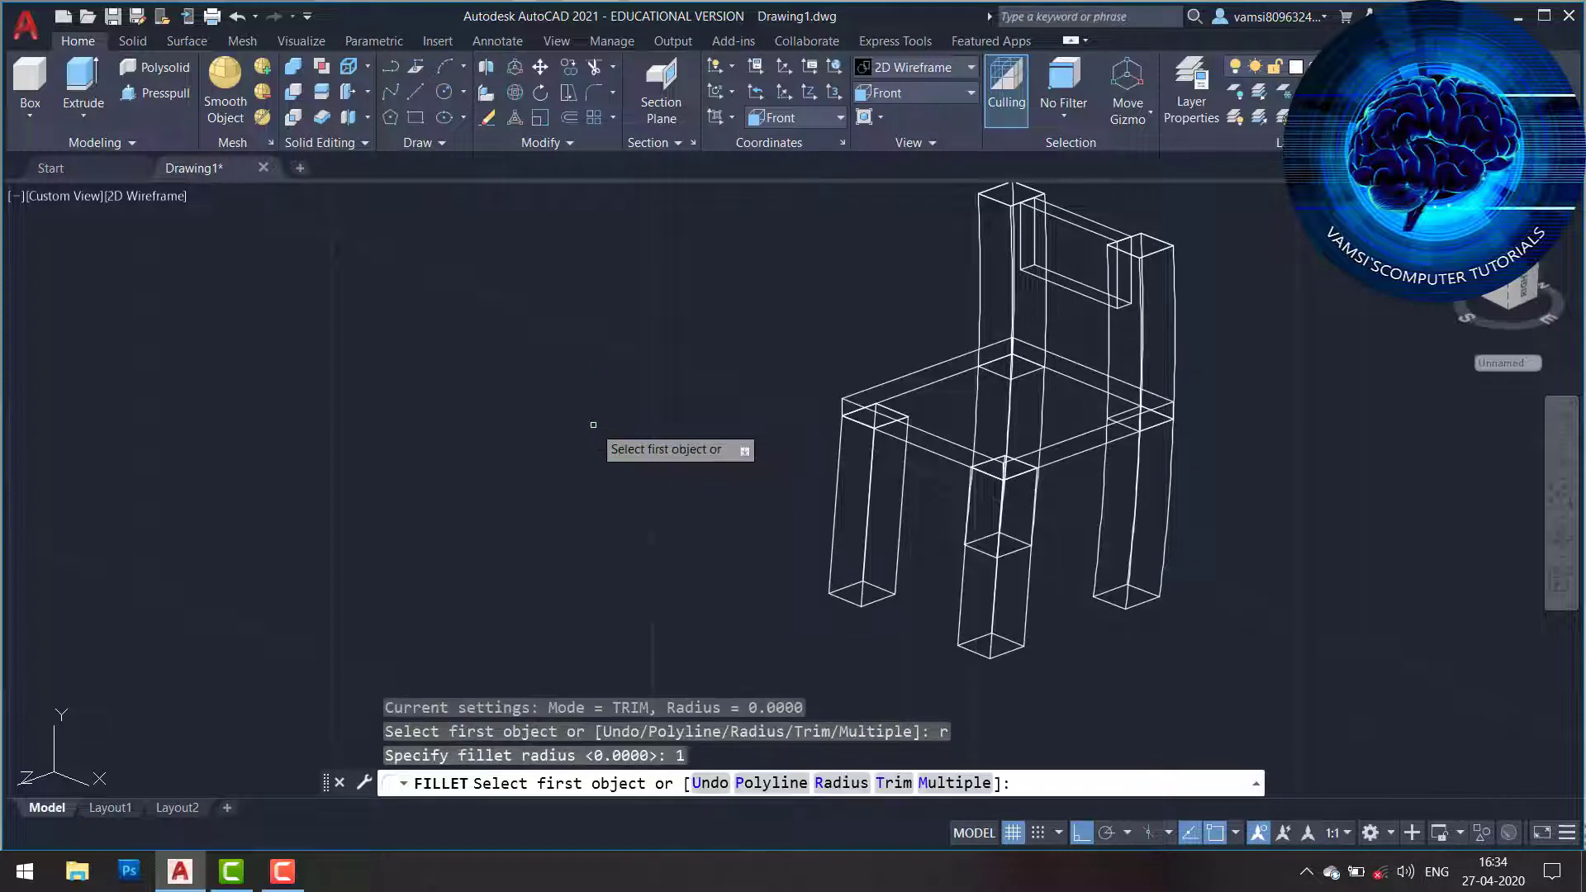
Fillet edges of the front-left, middle and right legs at radius 1.
click(840, 476)
key(Return)
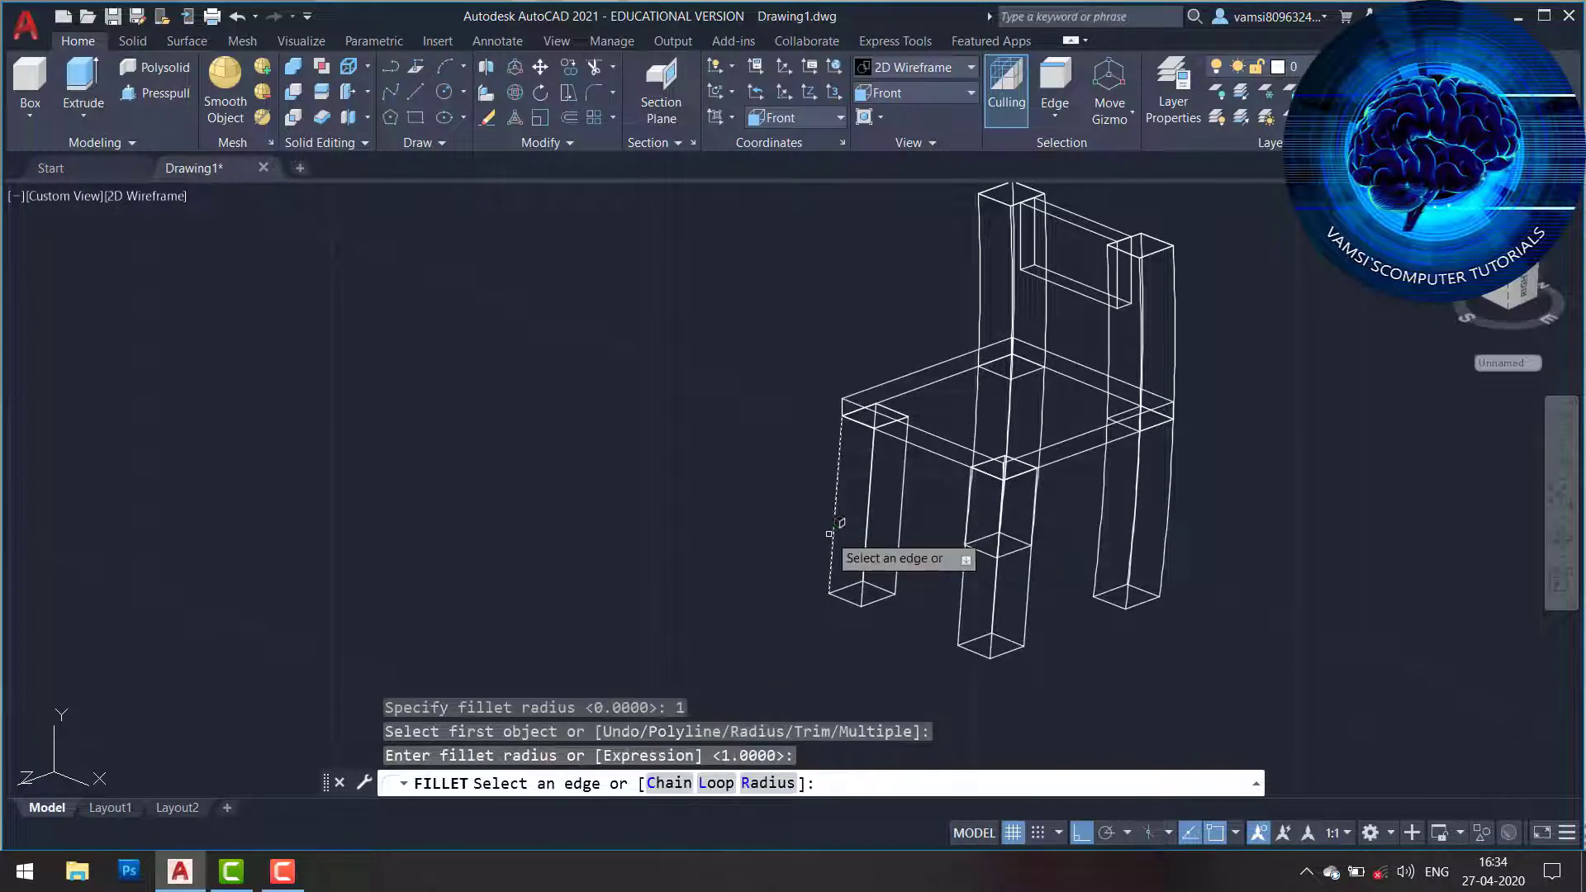
key(Return)
key(Return)
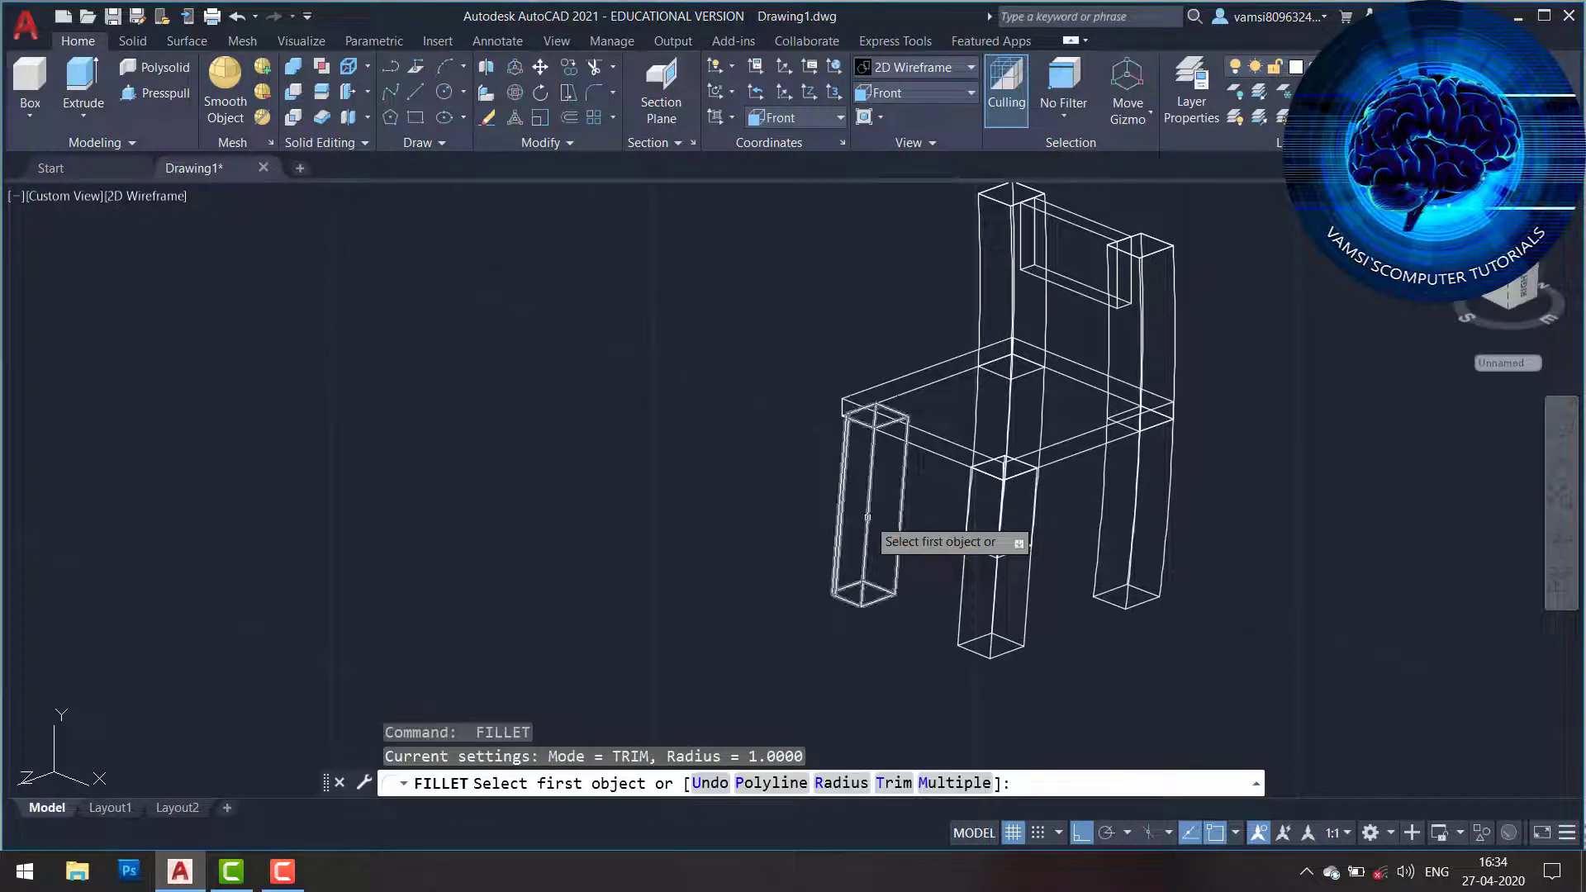
click(993, 583)
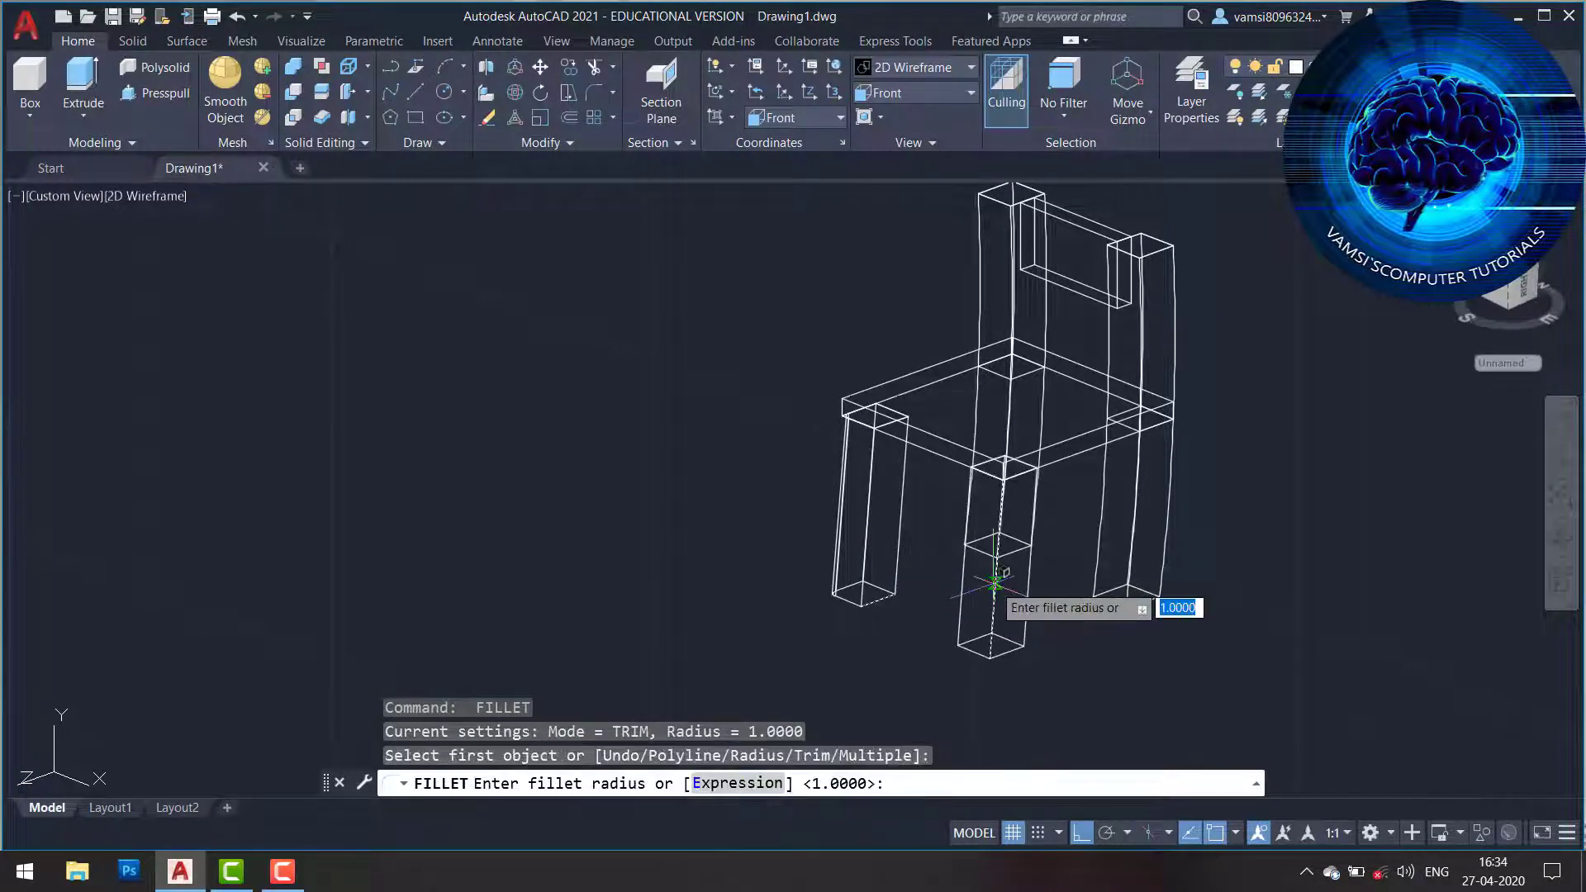
key(Return)
key(Return)
key(Return)
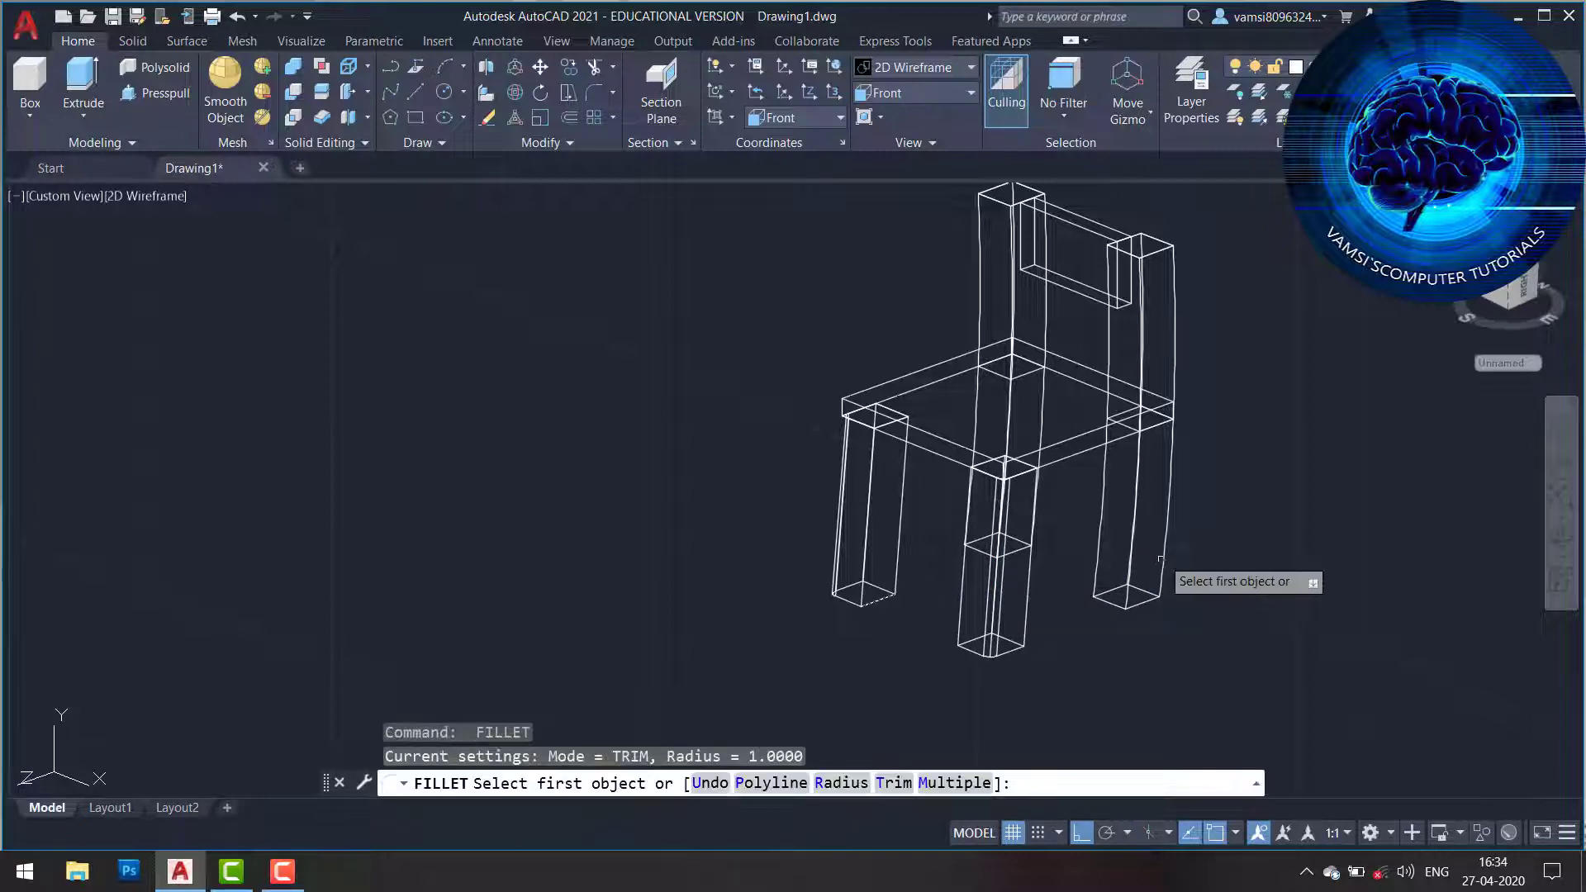
click(1164, 550)
key(Return)
key(Return)
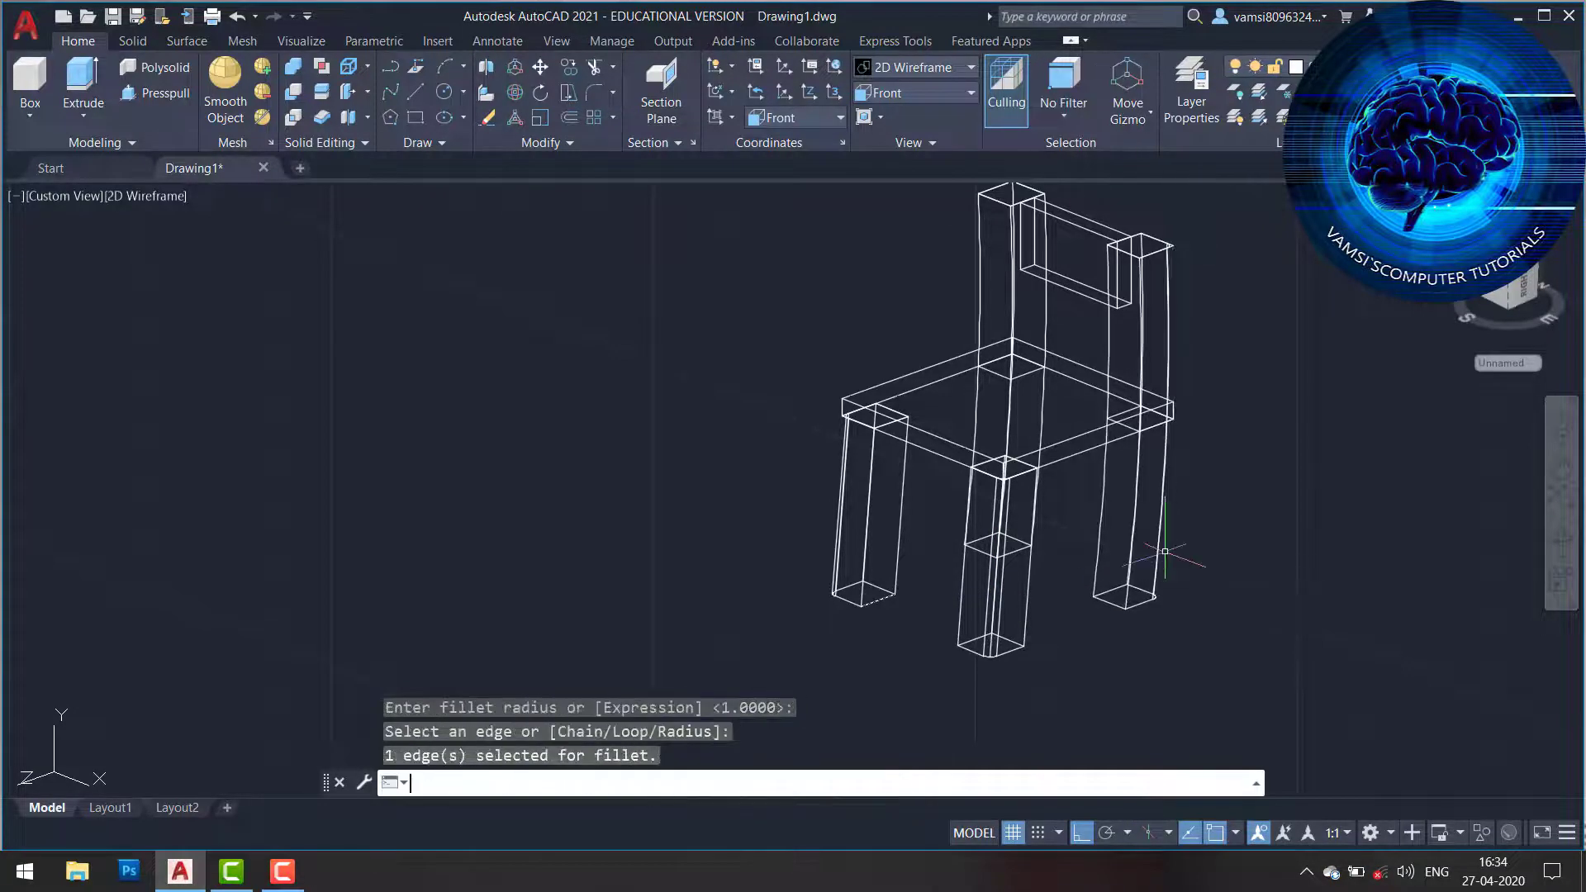
key(Return)
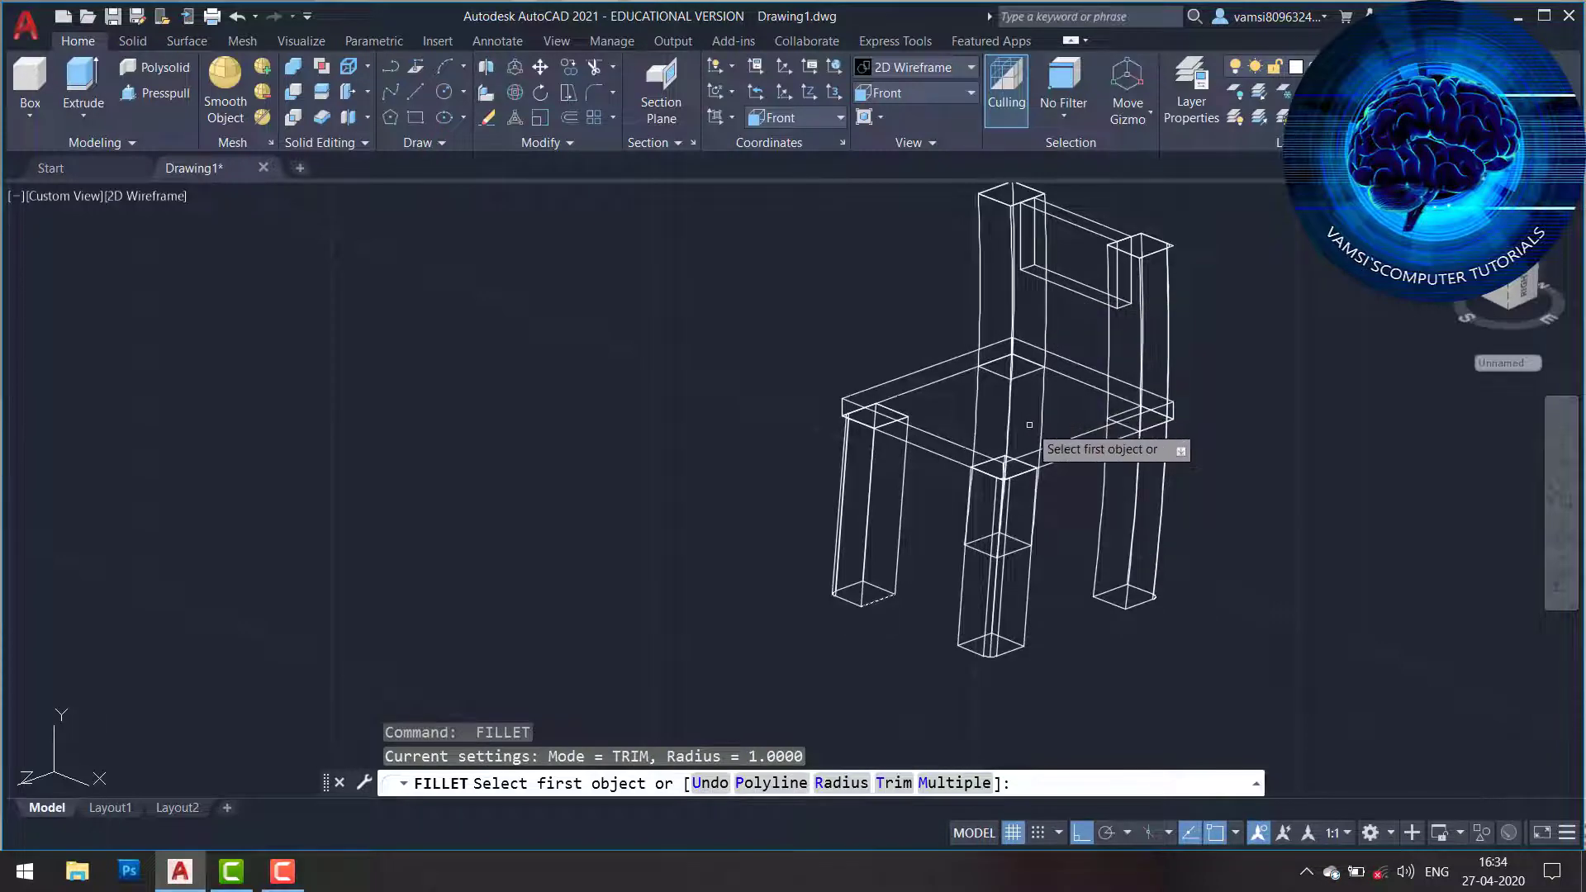
Orbit the chair, cancel the fillet at the radius prompt, and orbit to a tilted 3D view.
click(1560, 537)
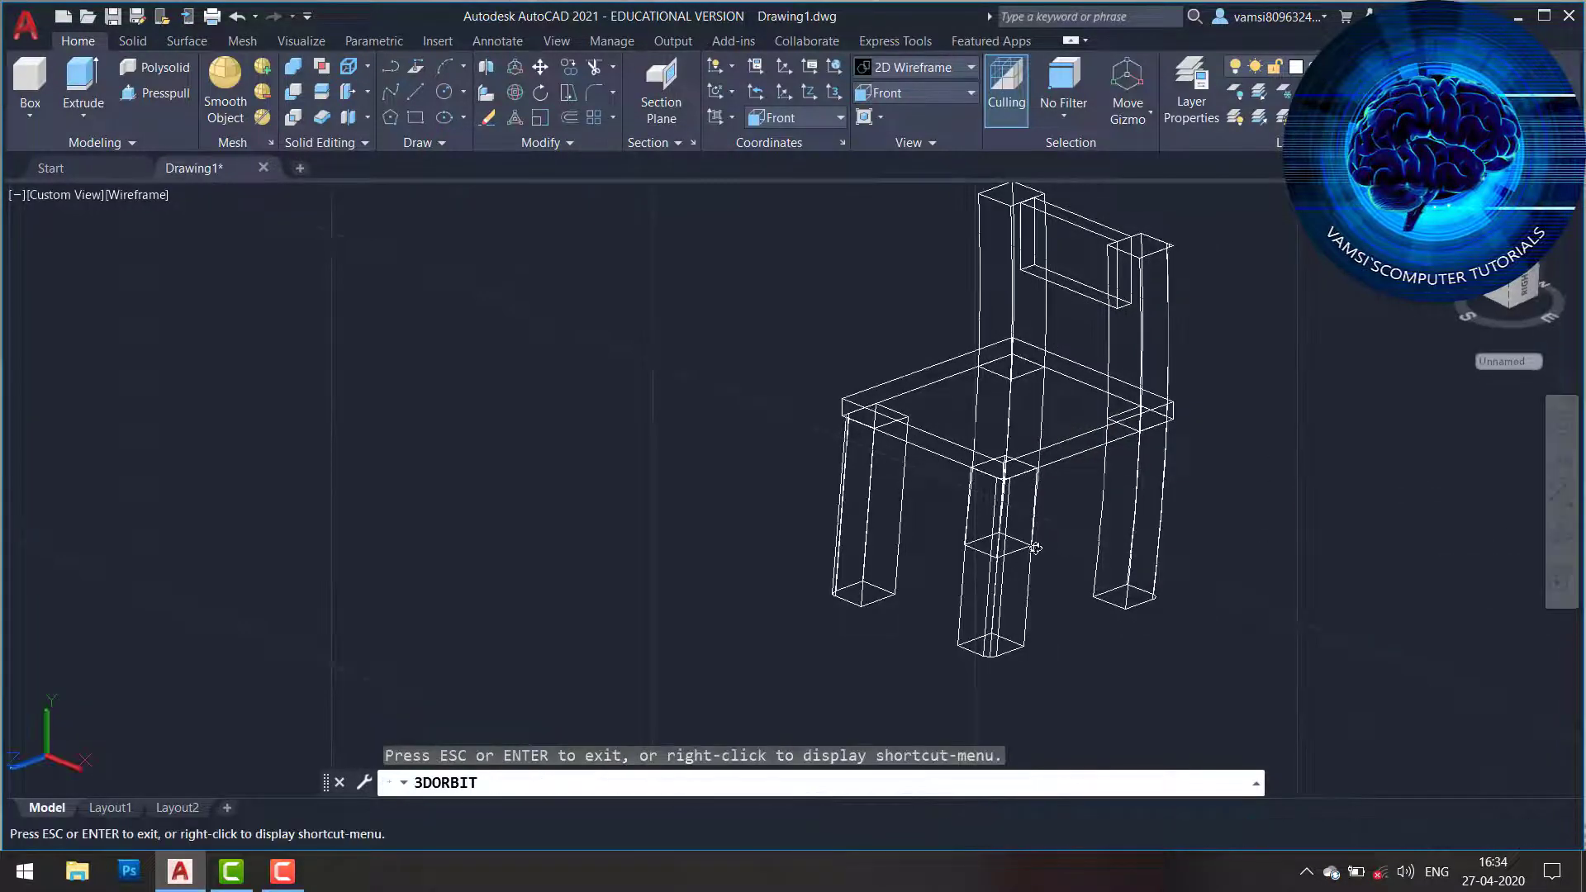
mouse_move(1027, 548)
mouse_down()
mouse_move(1023, 404)
mouse_move(1204, 567)
mouse_up()
key(Escape)
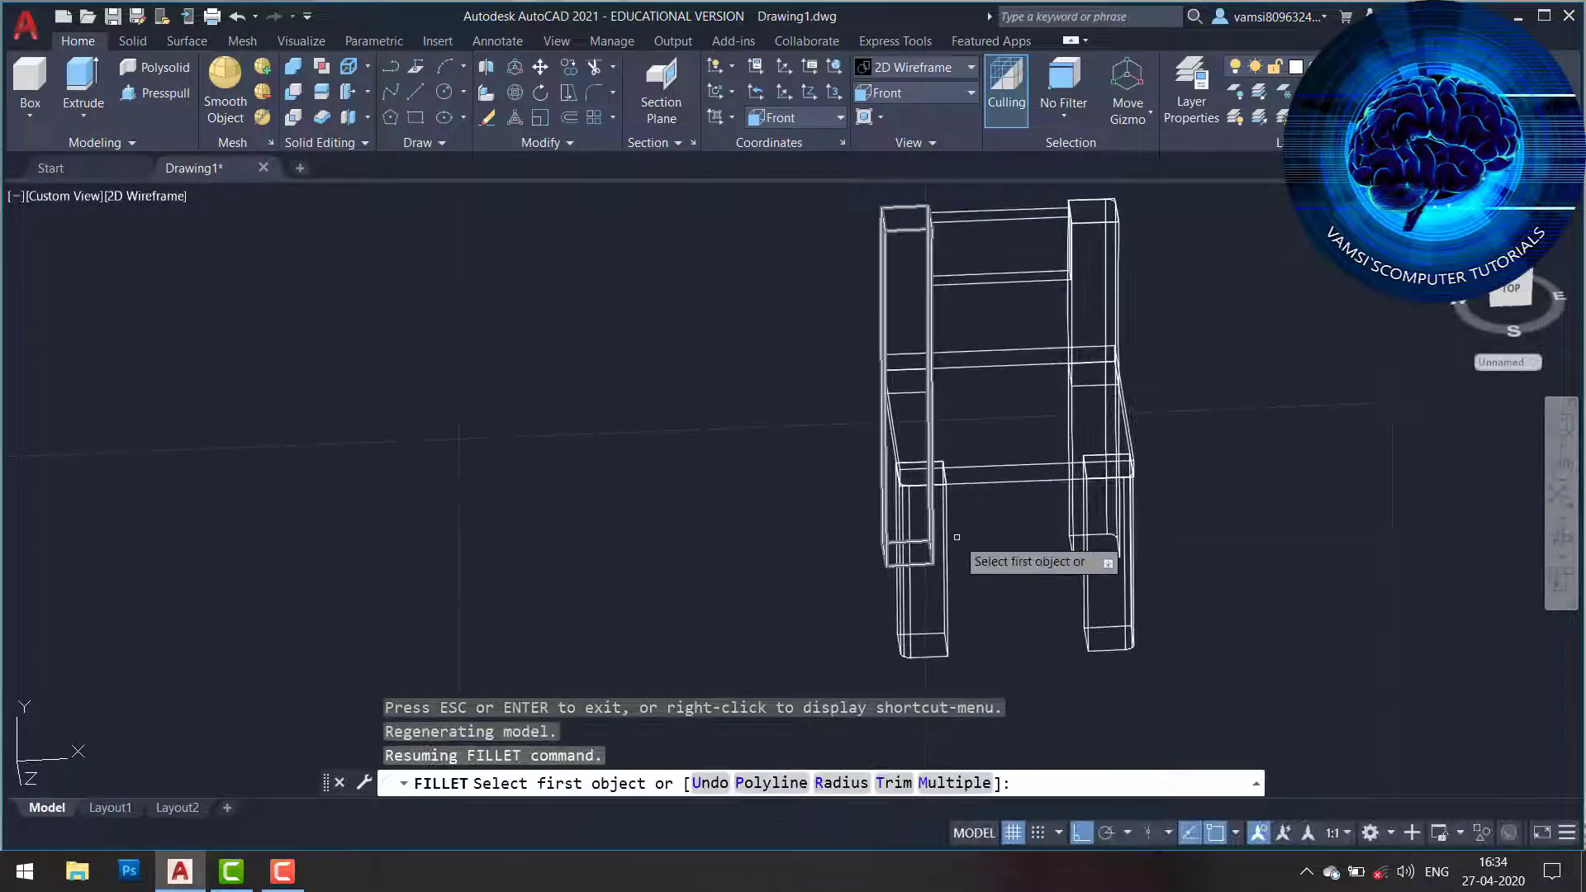
text(r)
key(Return)
key(Escape)
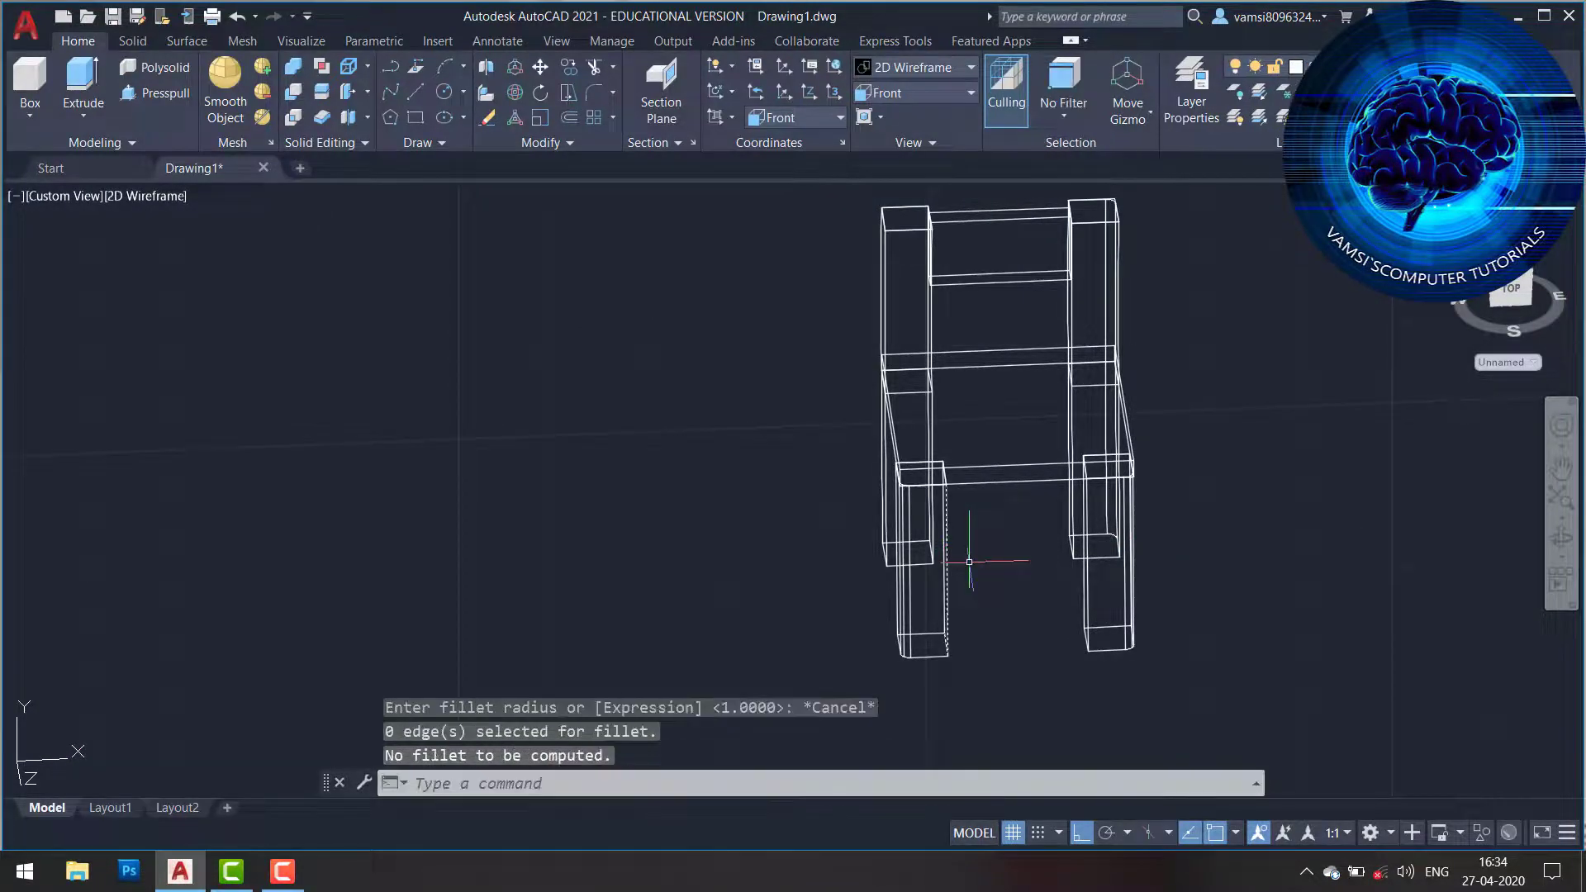
click(1553, 539)
mouse_move(1236, 471)
mouse_down()
mouse_move(1009, 429)
mouse_move(1018, 485)
mouse_up()
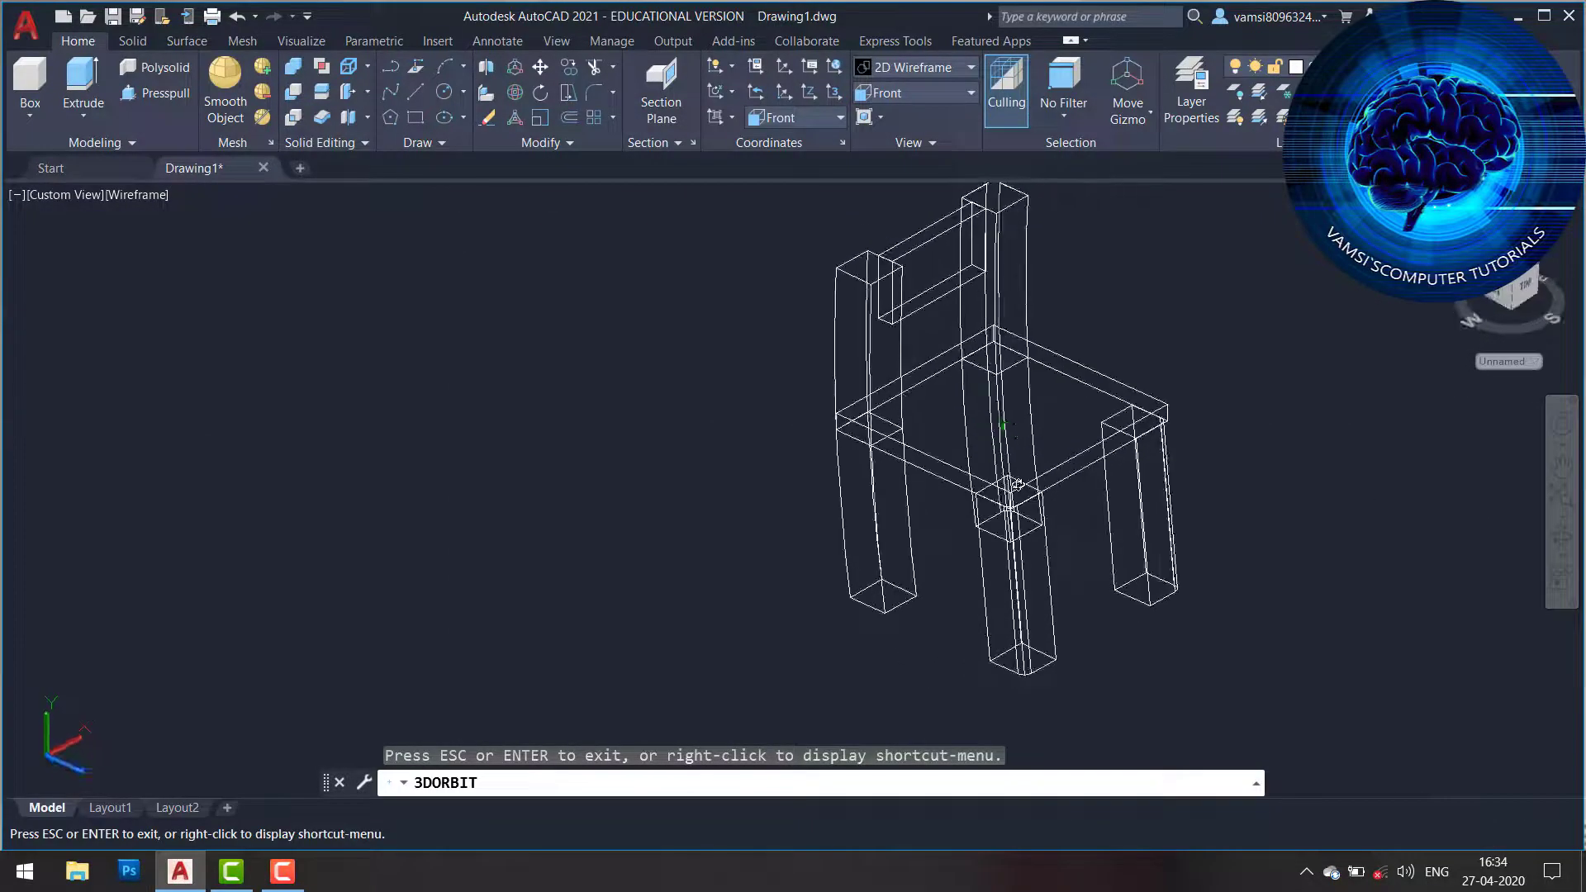
key(Escape)
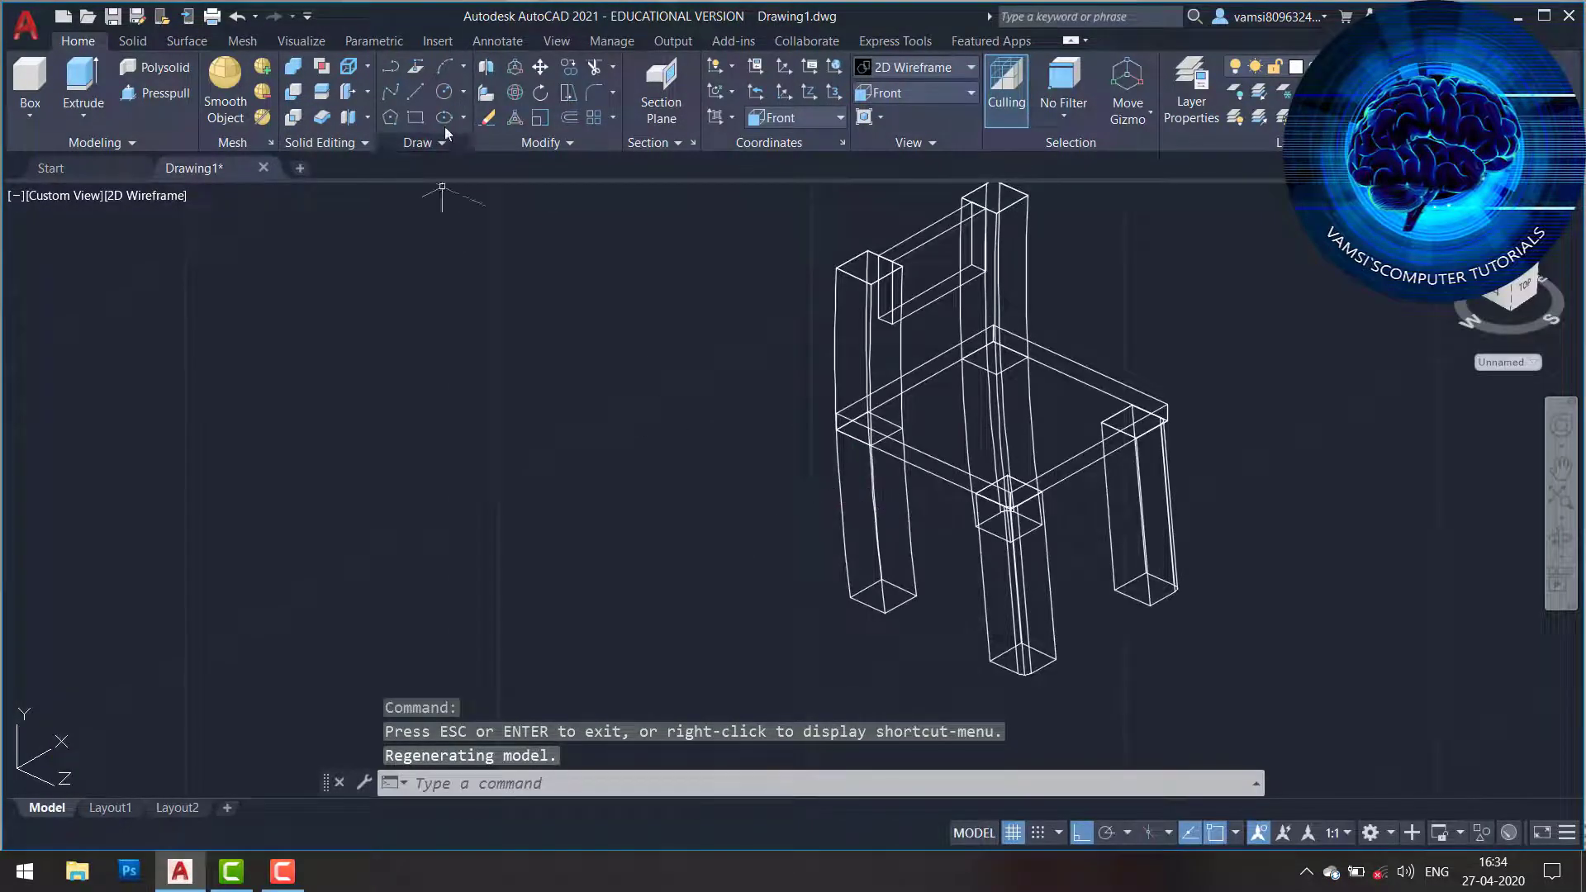
Try filleting a leg edge and then a seat edge, cancelling both attempts.
click(600, 99)
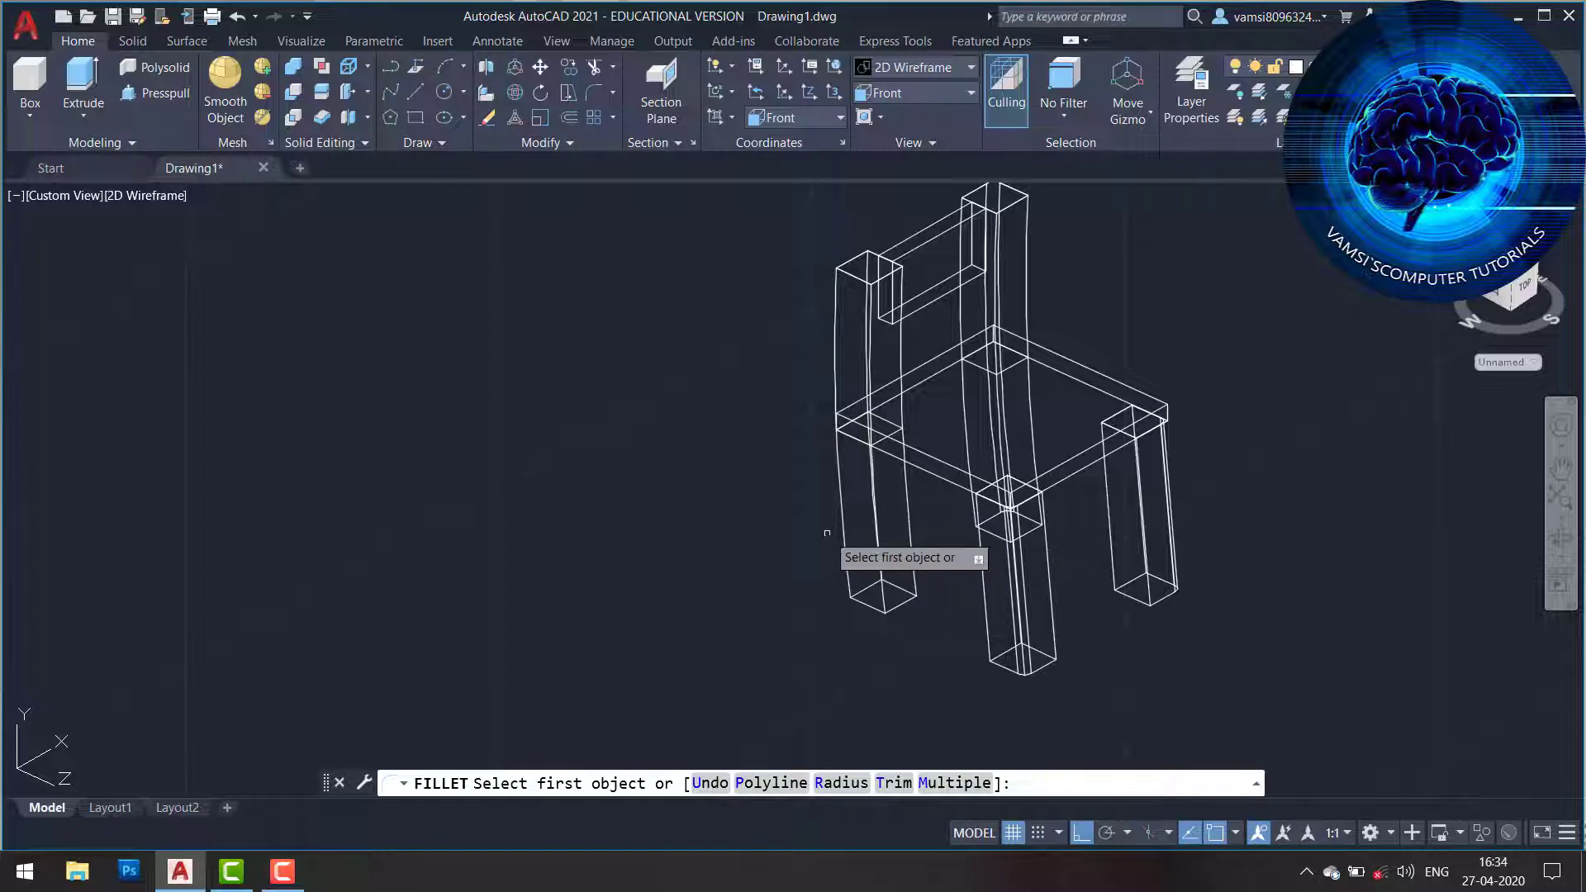
click(844, 527)
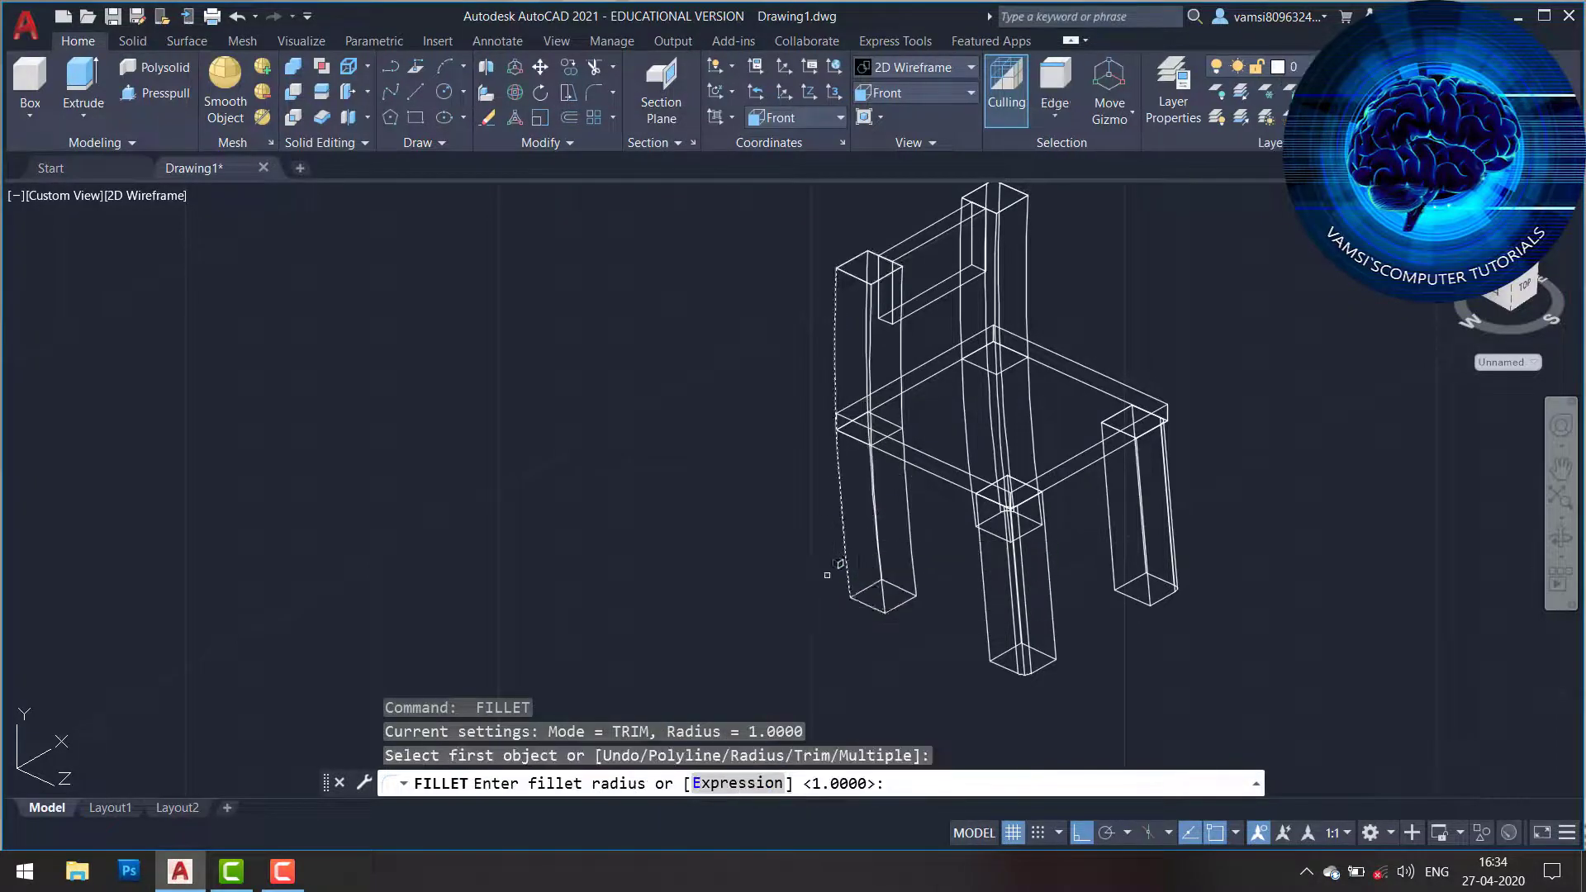
key(Return)
key(Return)
key(Return)
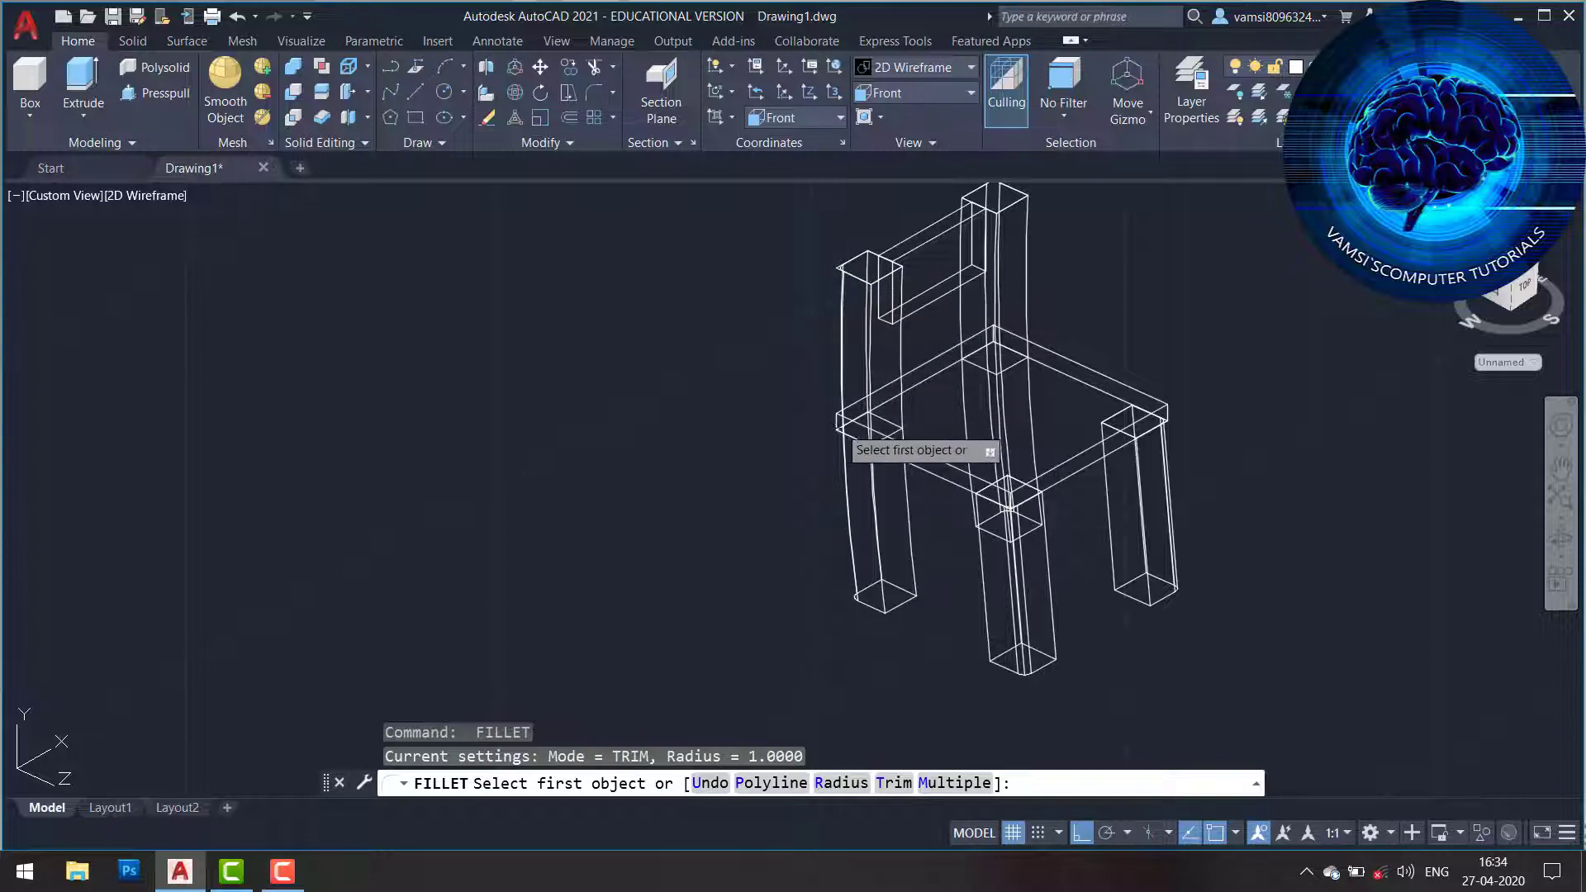
click(842, 426)
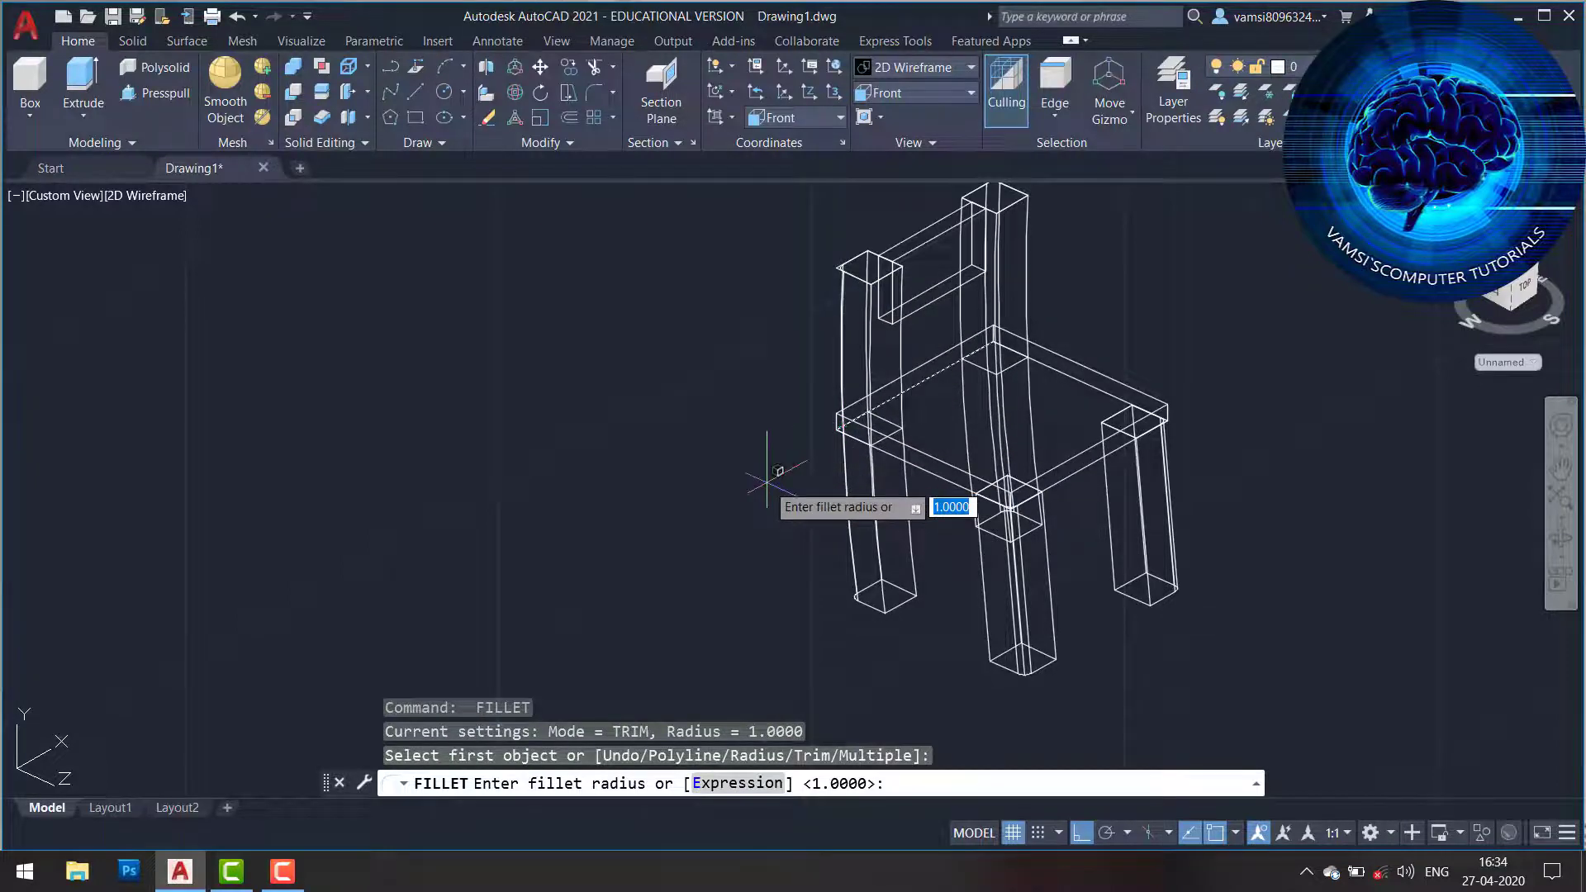
key(Escape)
key(Return)
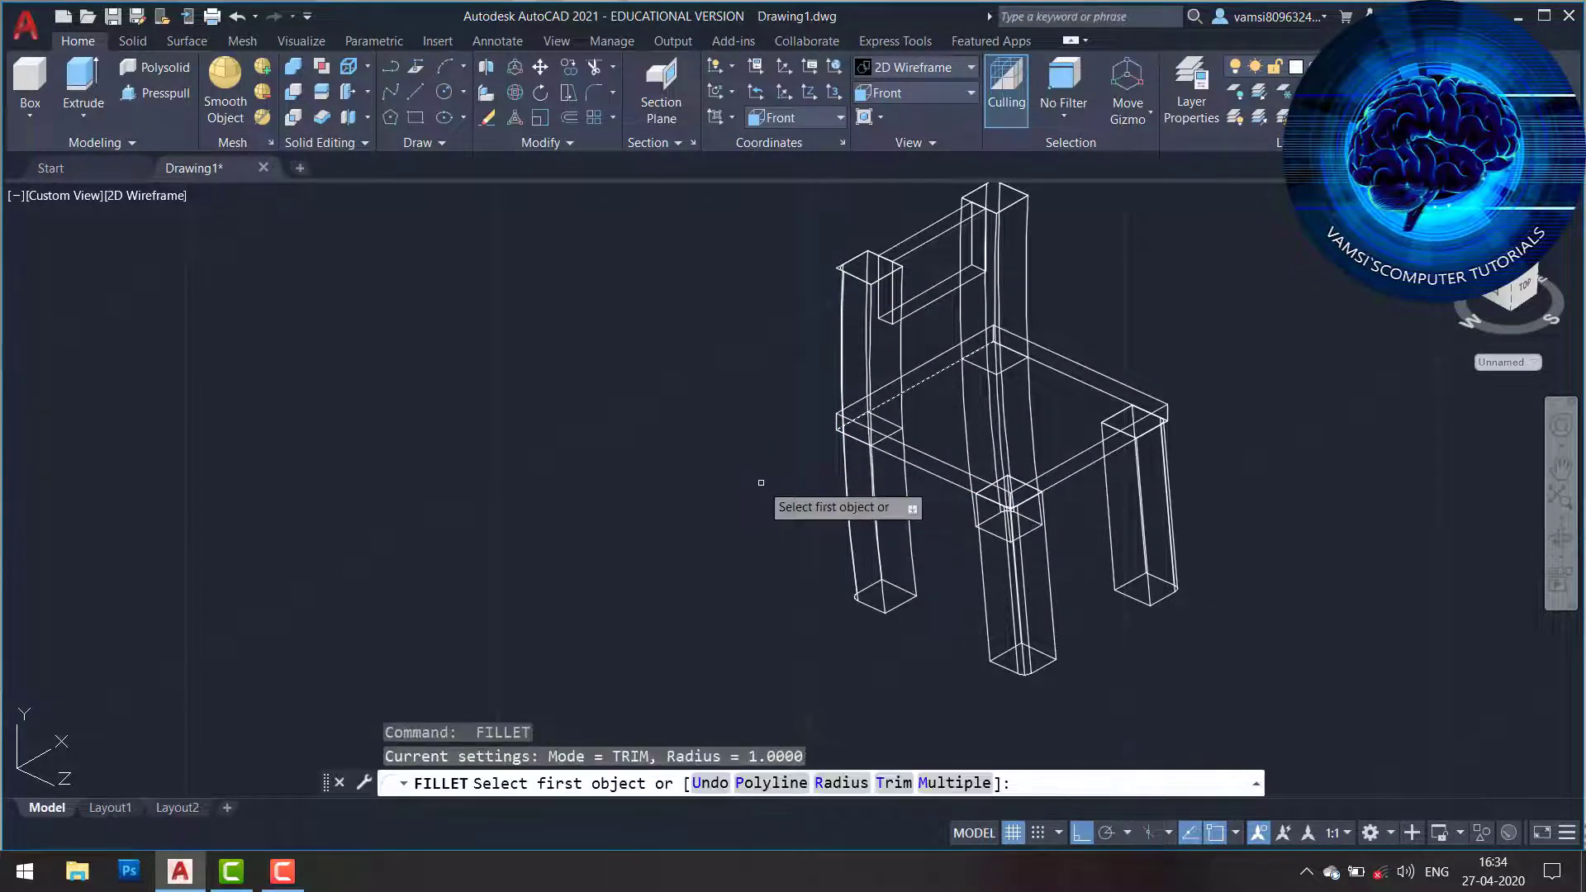
Set the fillet radius to 2 and round one seat edge.
text(r)
key(Return)
text(2)
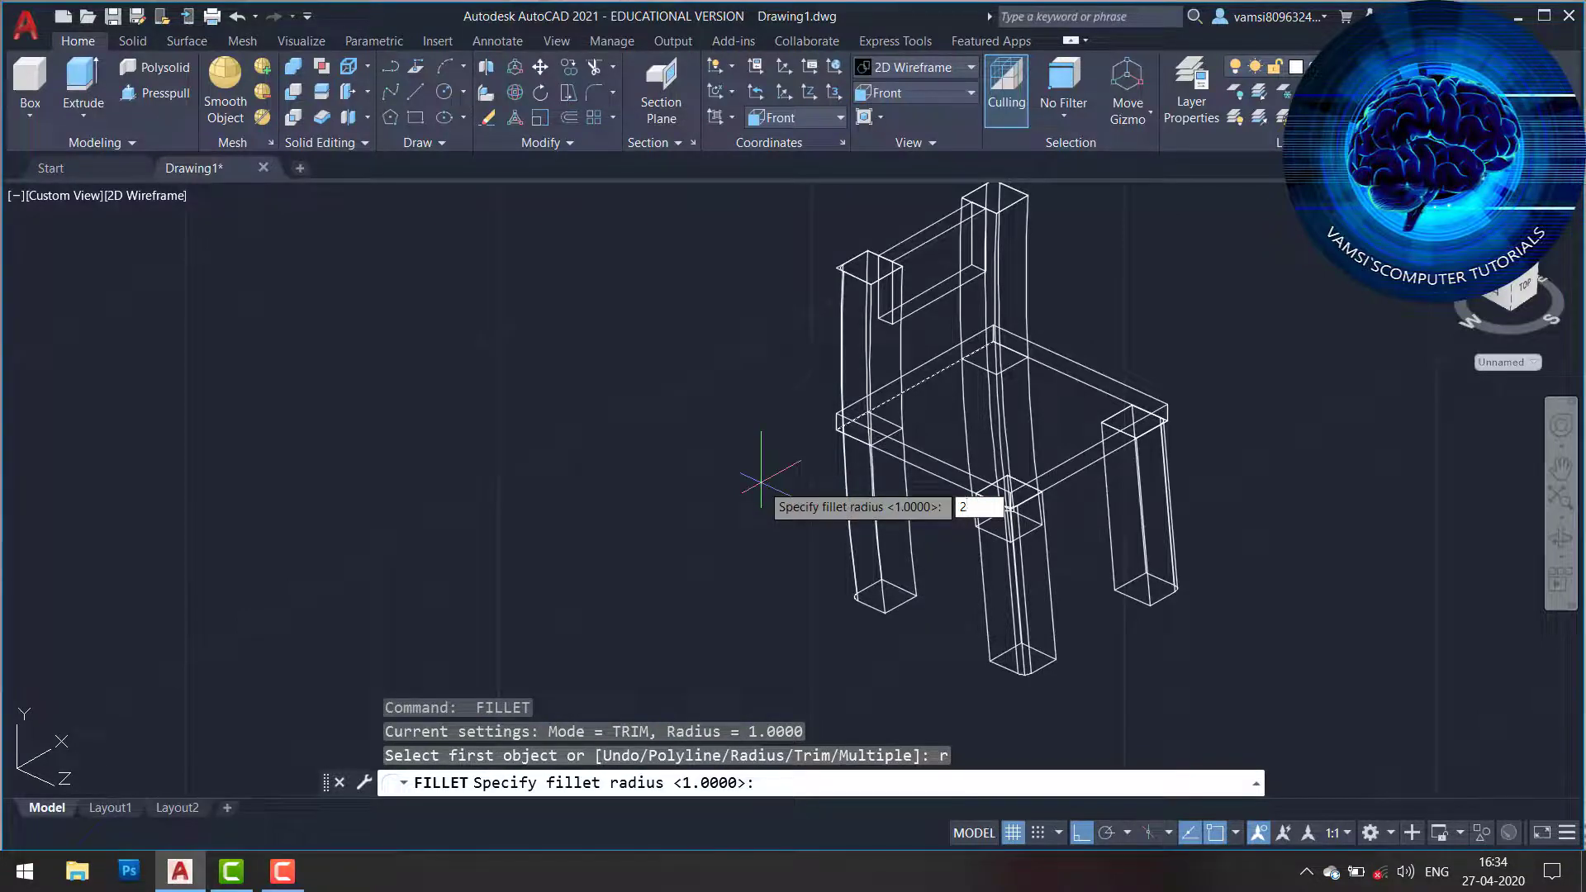
key(Return)
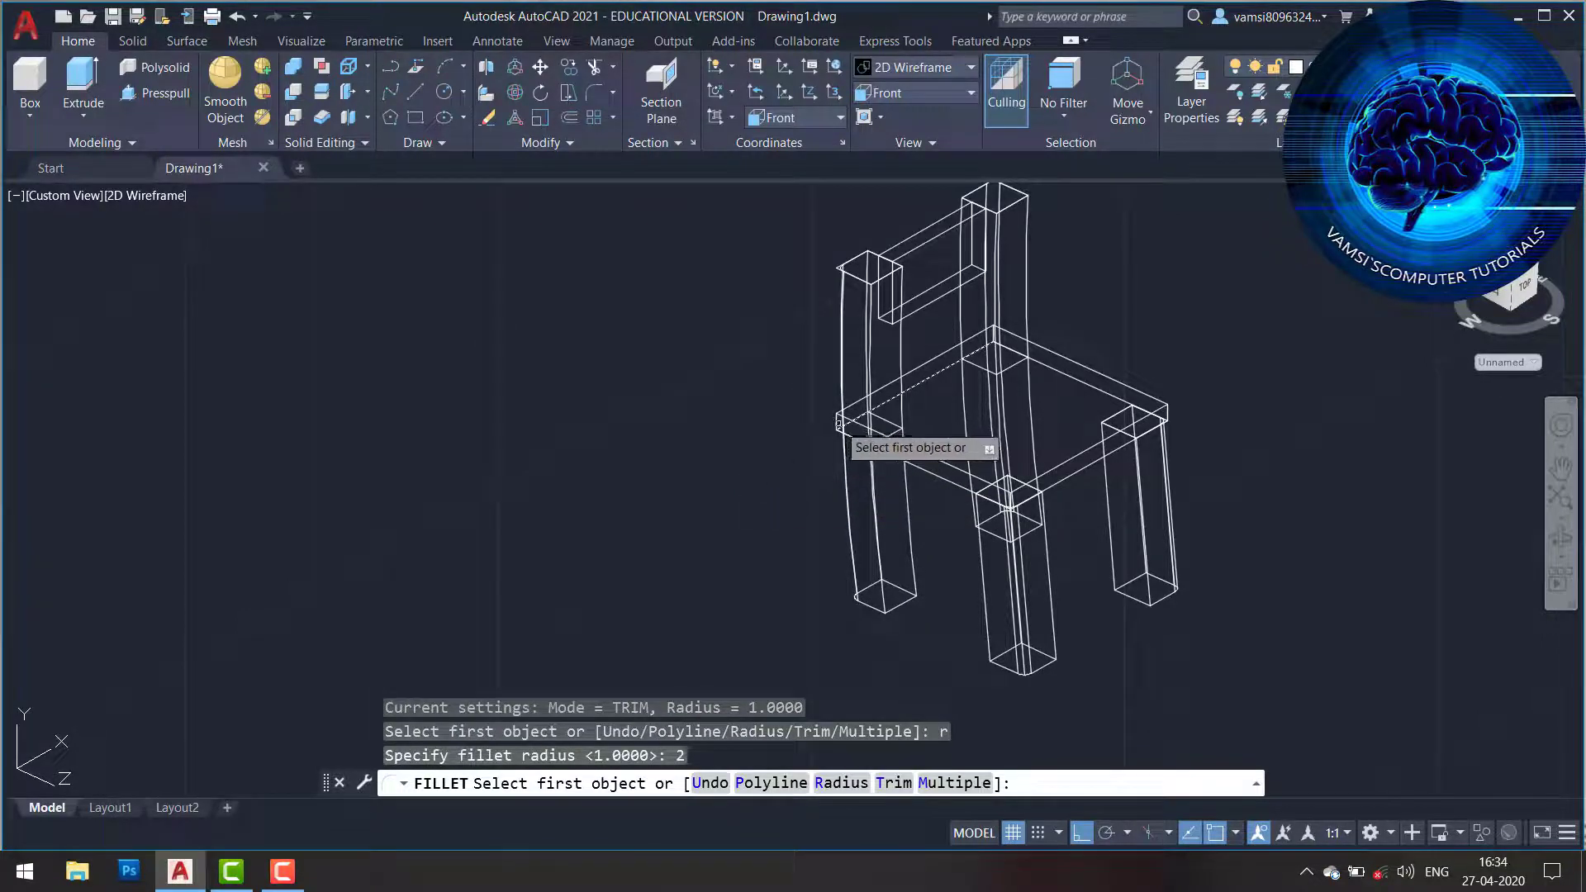
click(837, 423)
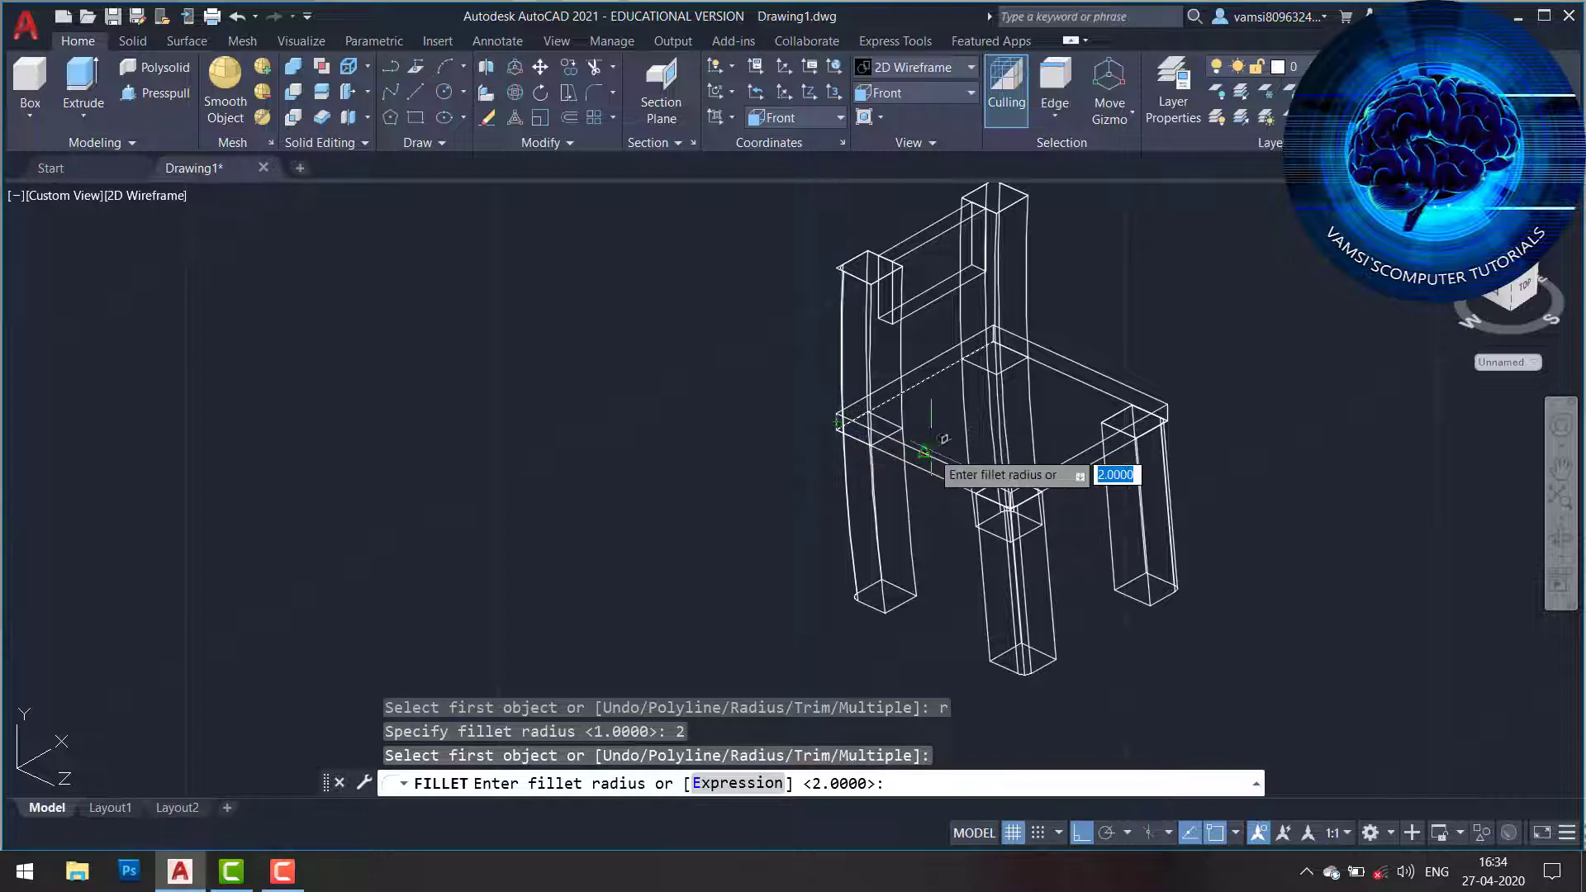
key(Return)
key(Return)
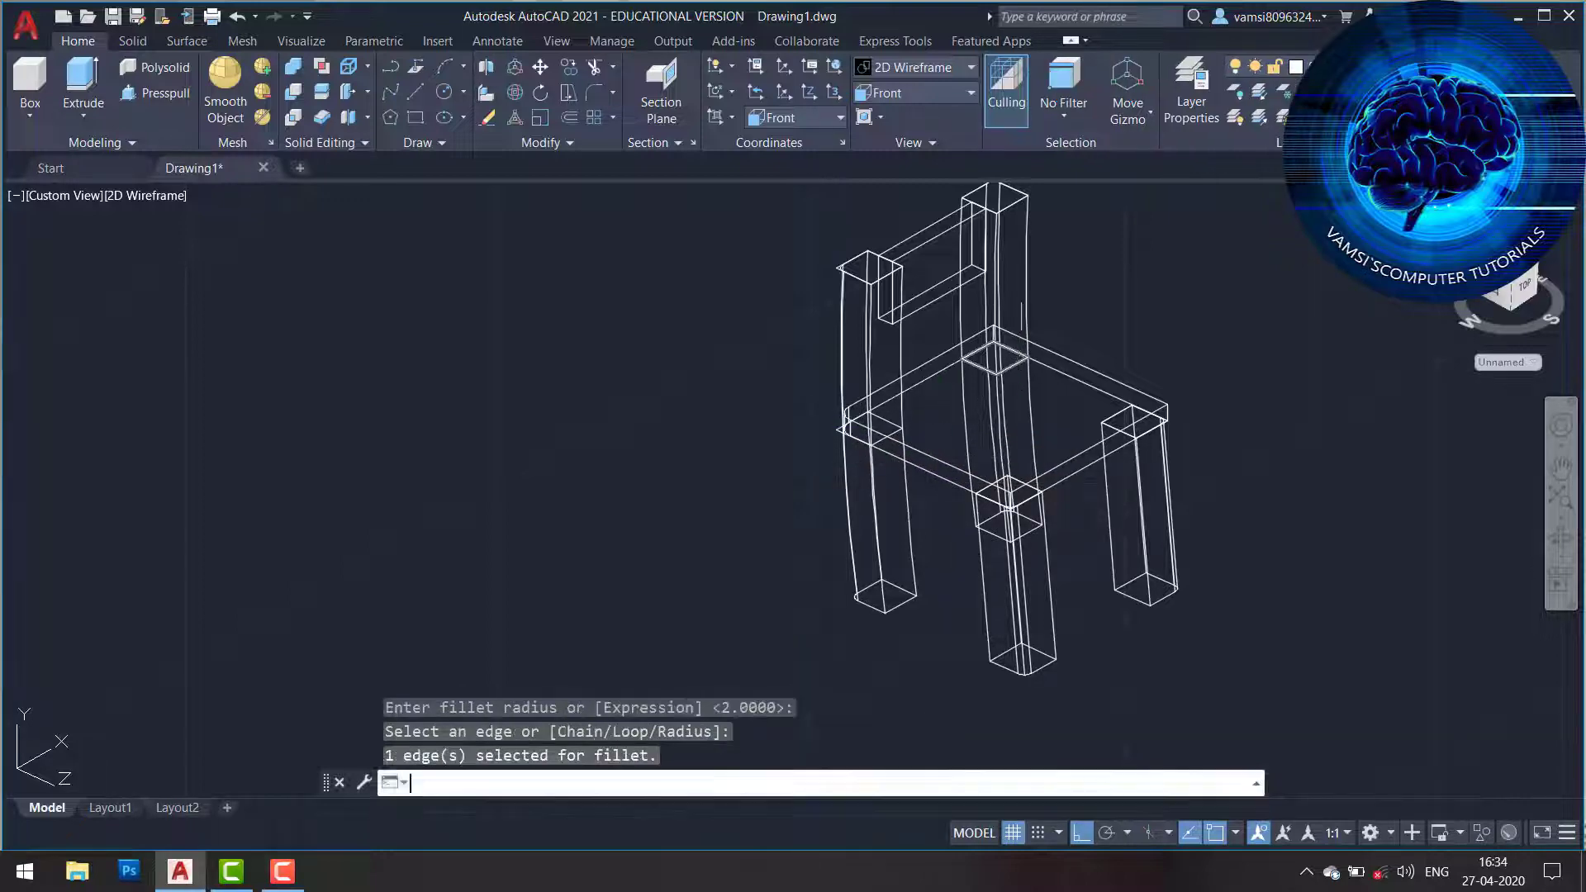
key(Return)
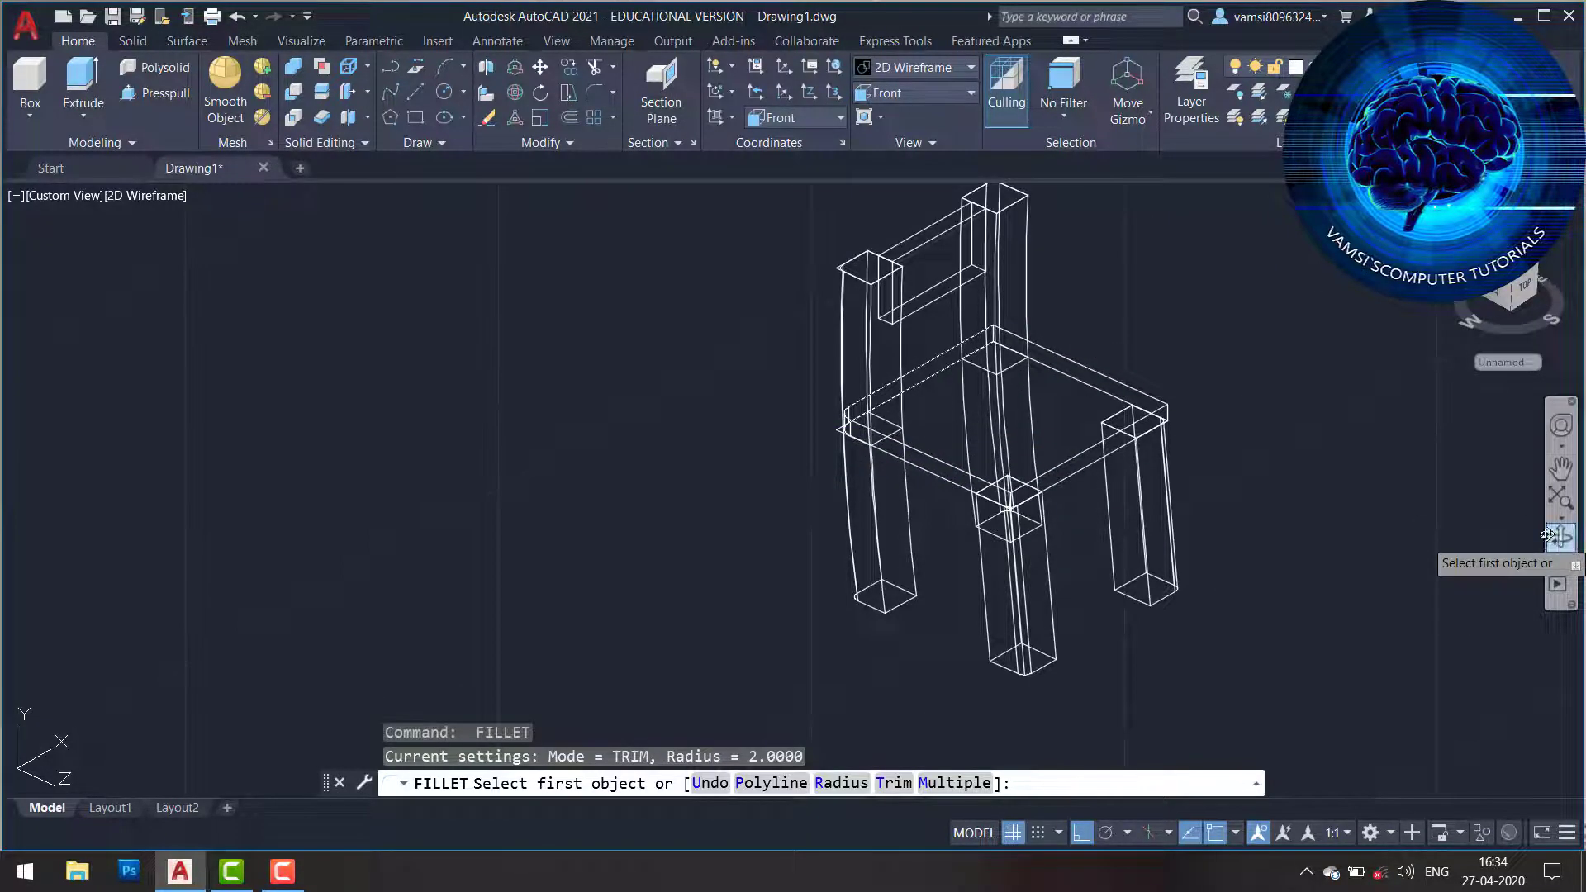
Orbit around to the chair's back and fillet another seat edge at radius 2.
click(1547, 534)
drag(1313, 468, 1012, 481)
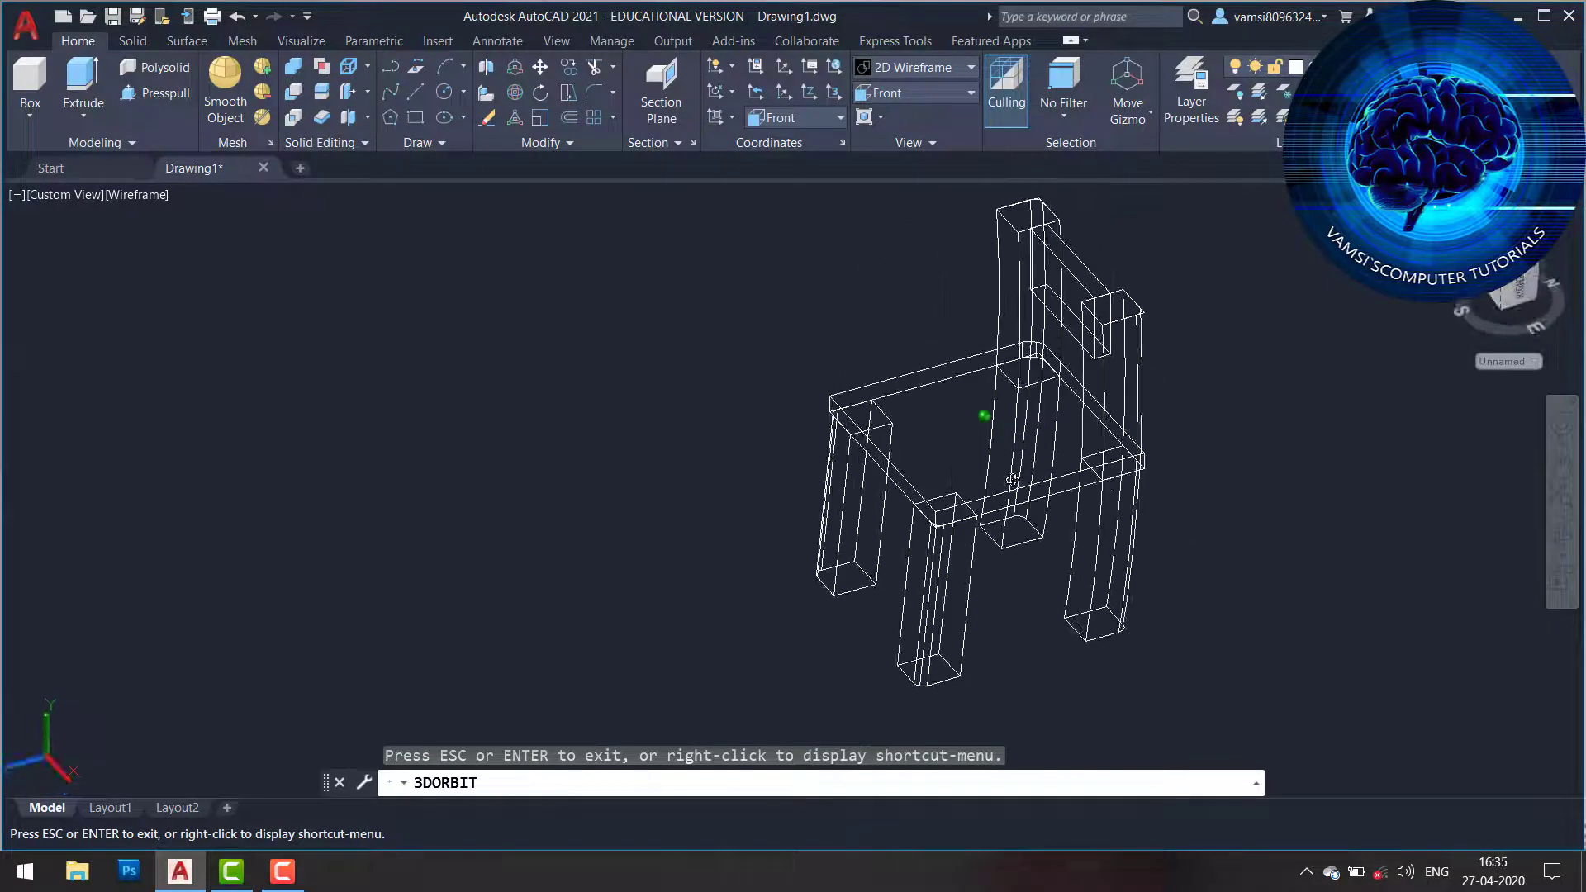
mouse_move(1187, 532)
mouse_down()
mouse_move(1209, 550)
mouse_move(1186, 549)
mouse_up()
key(Escape)
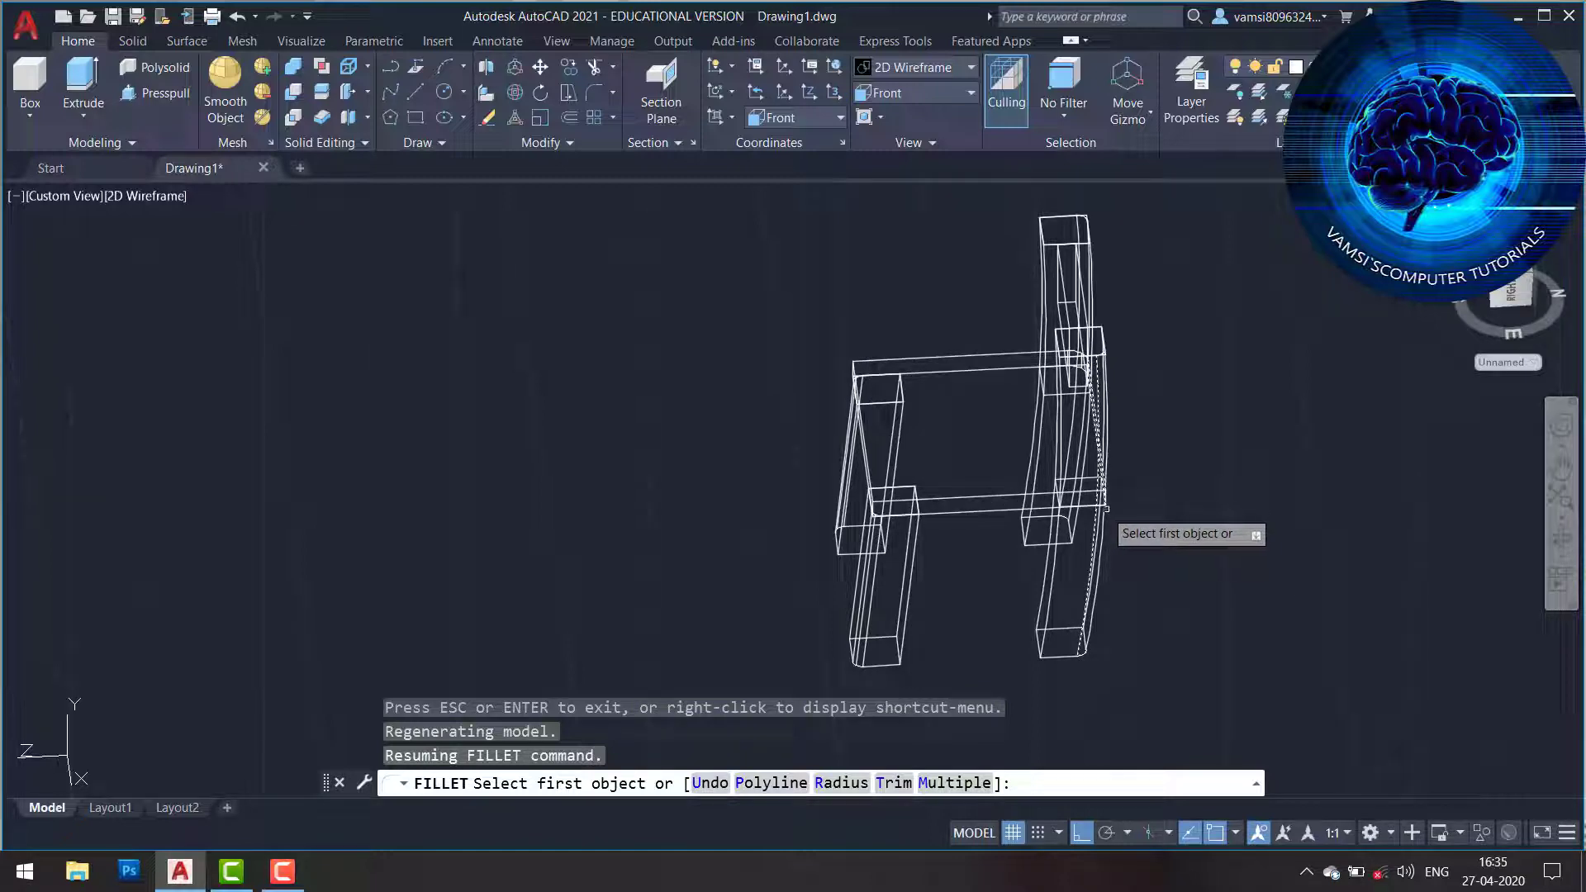
click(1562, 547)
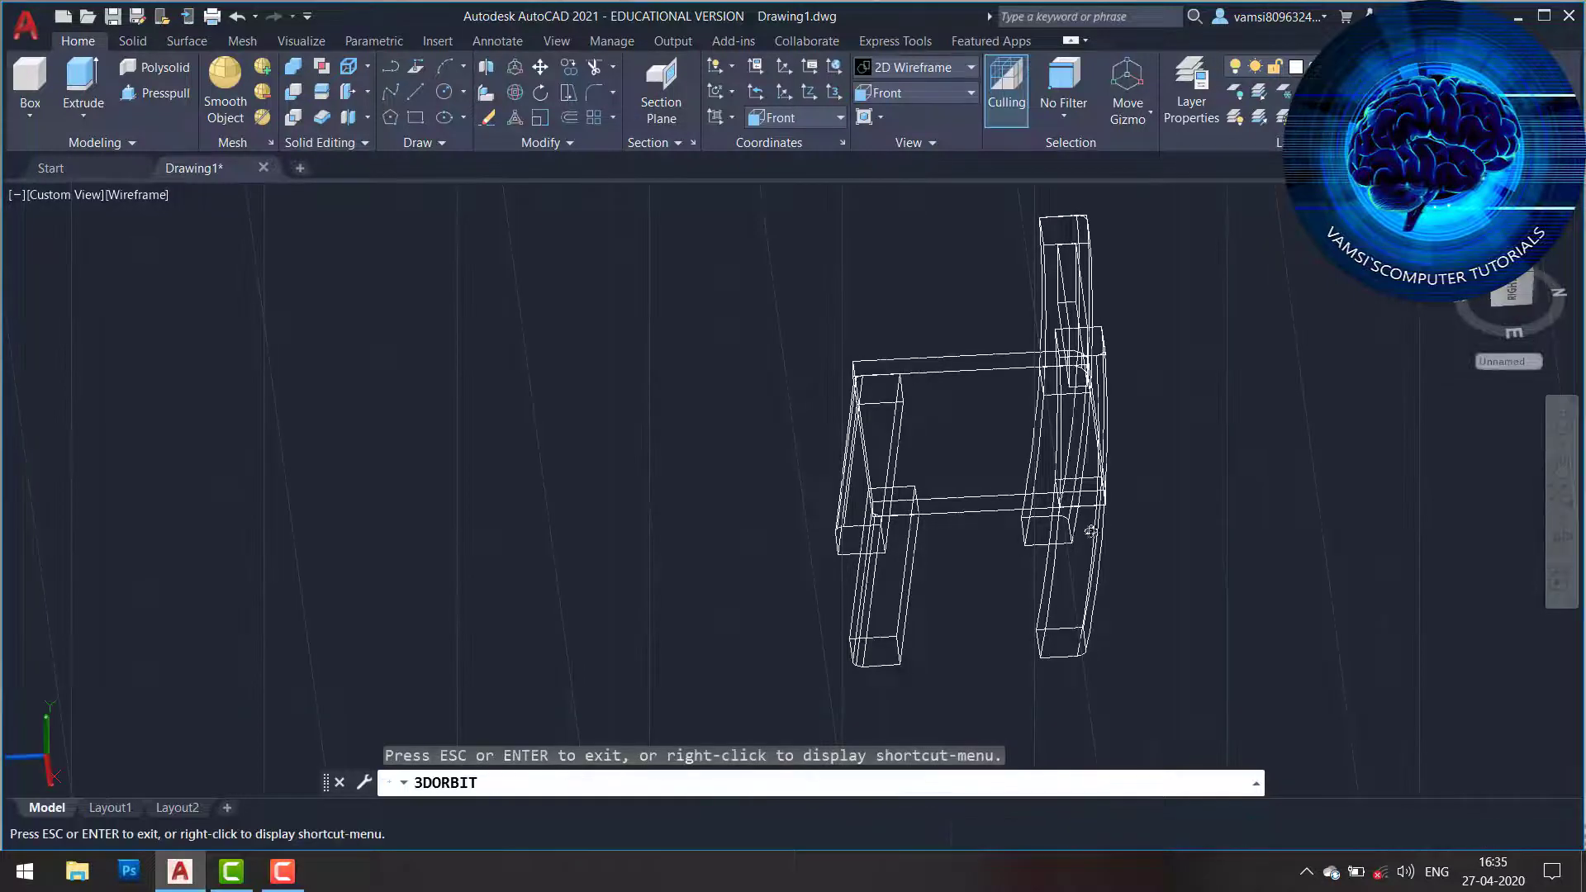
drag(1074, 528, 1133, 532)
key(Escape)
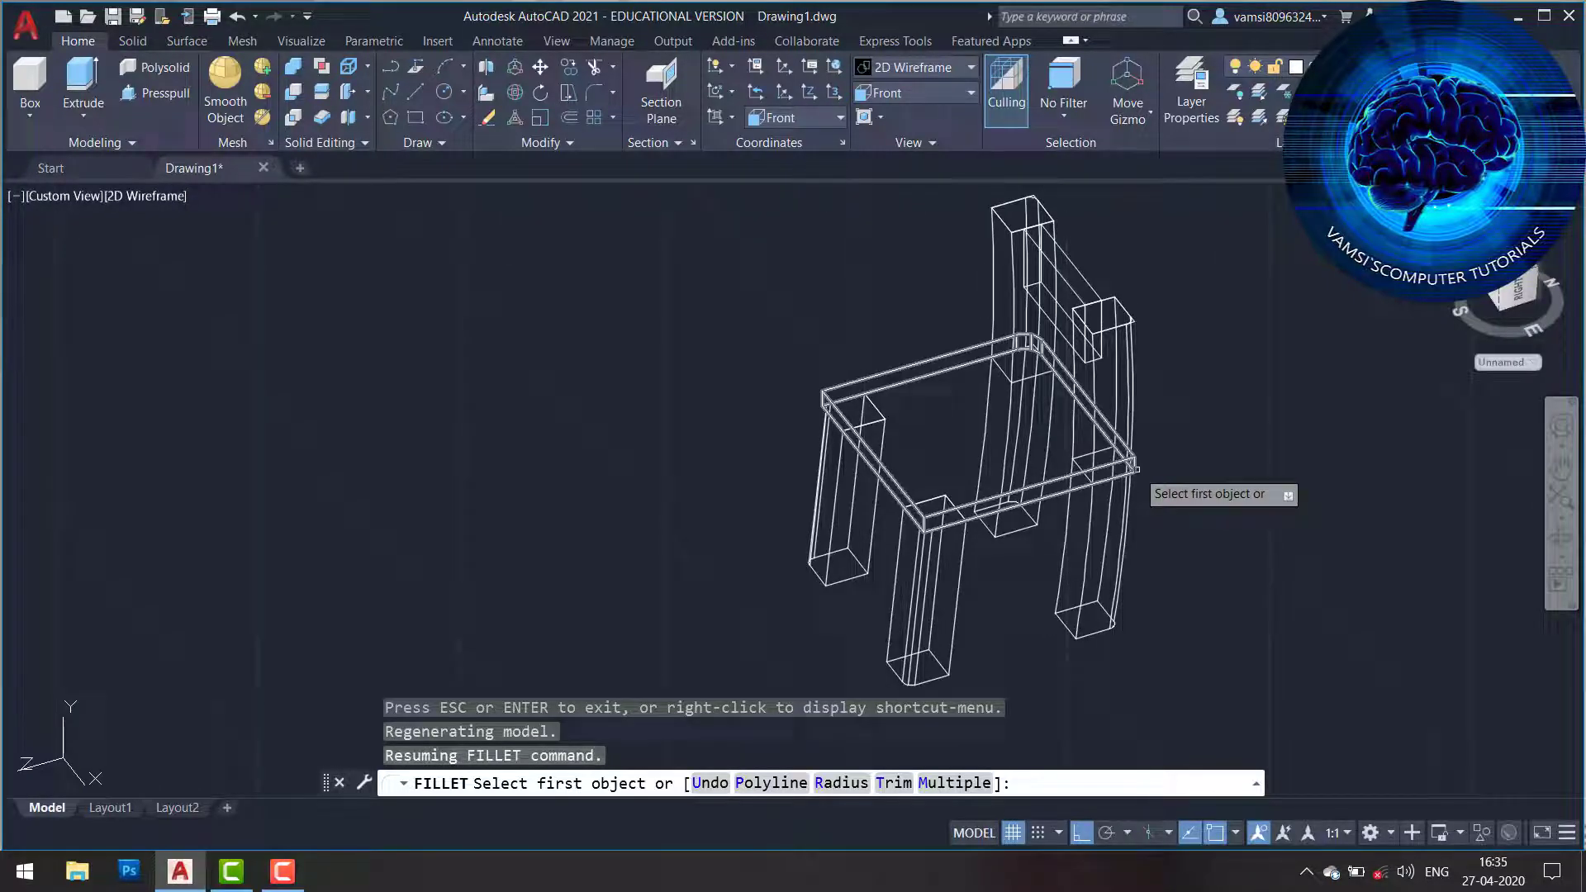
click(1131, 468)
key(Return)
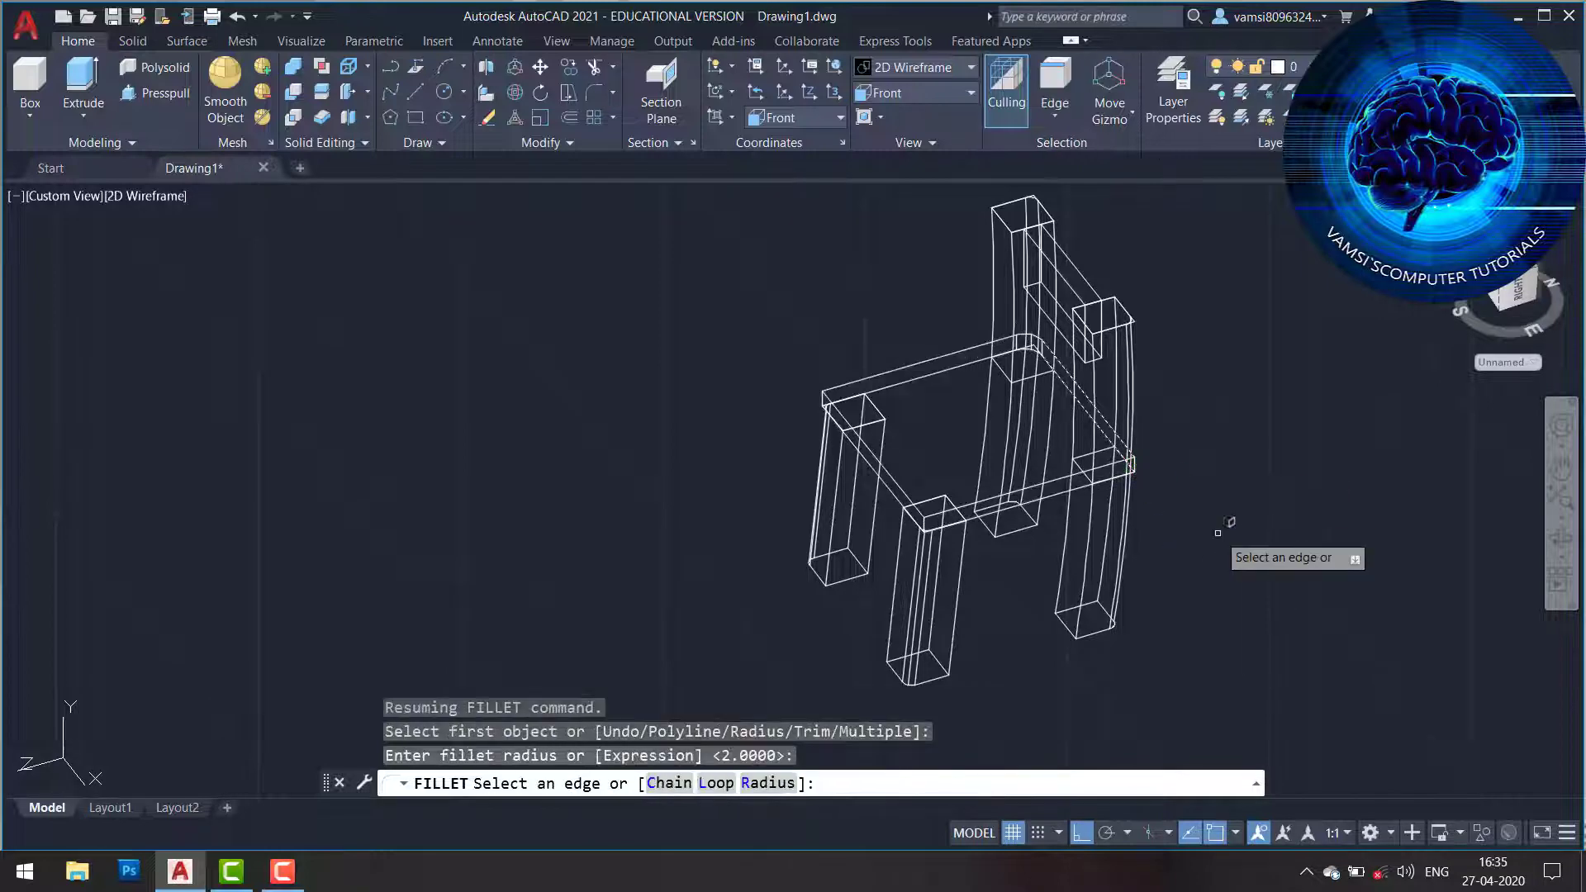
key(Return)
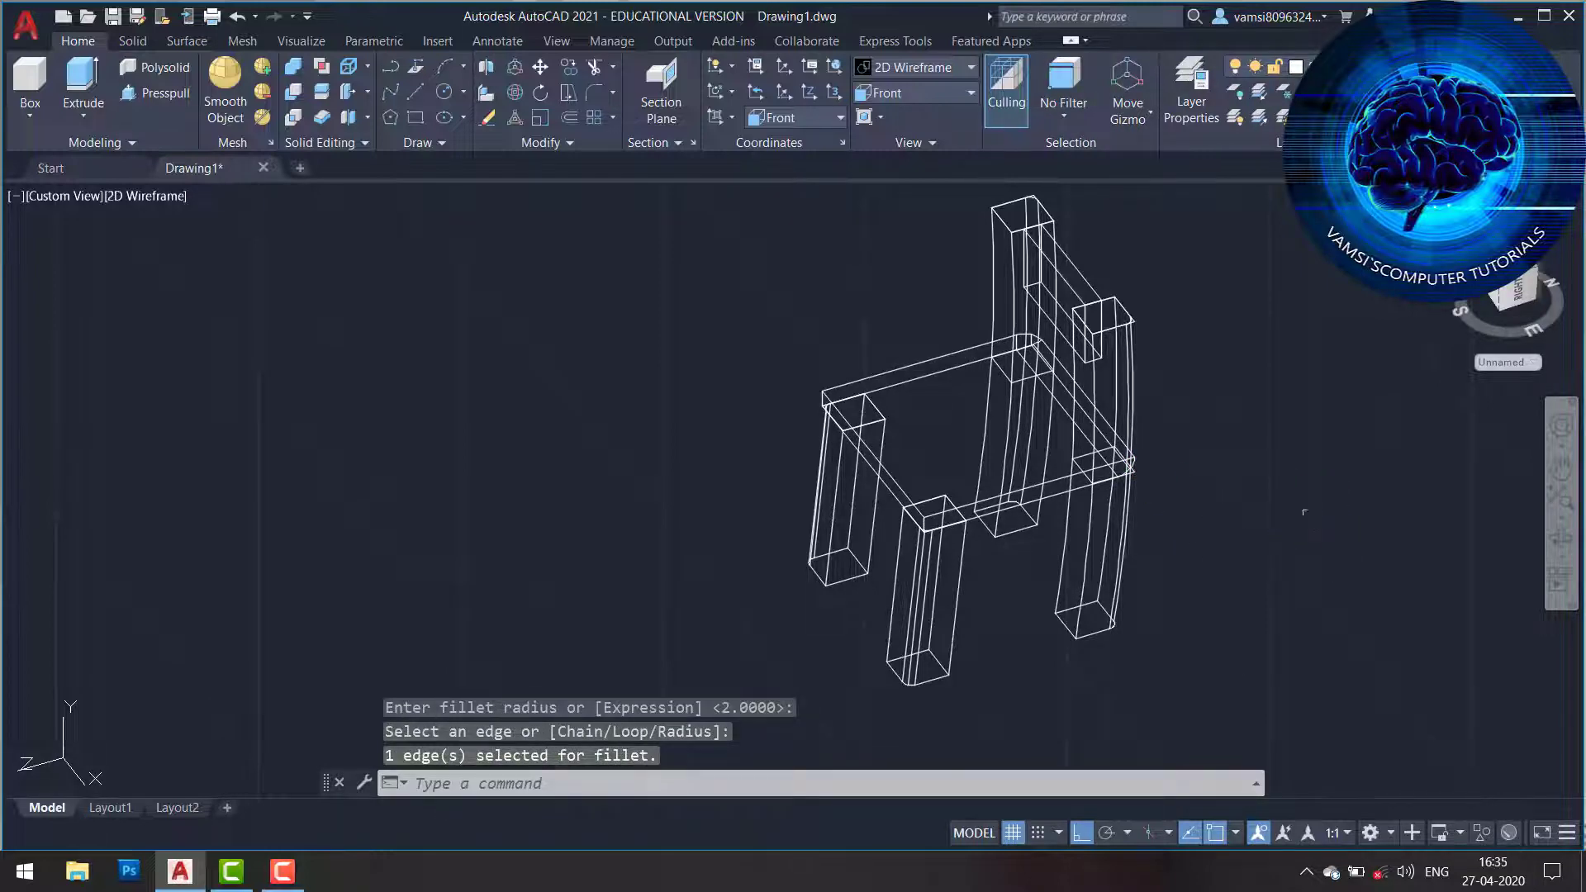
Undo that trial fillet and orbit the chair to a new angle.
key(ctrl+z)
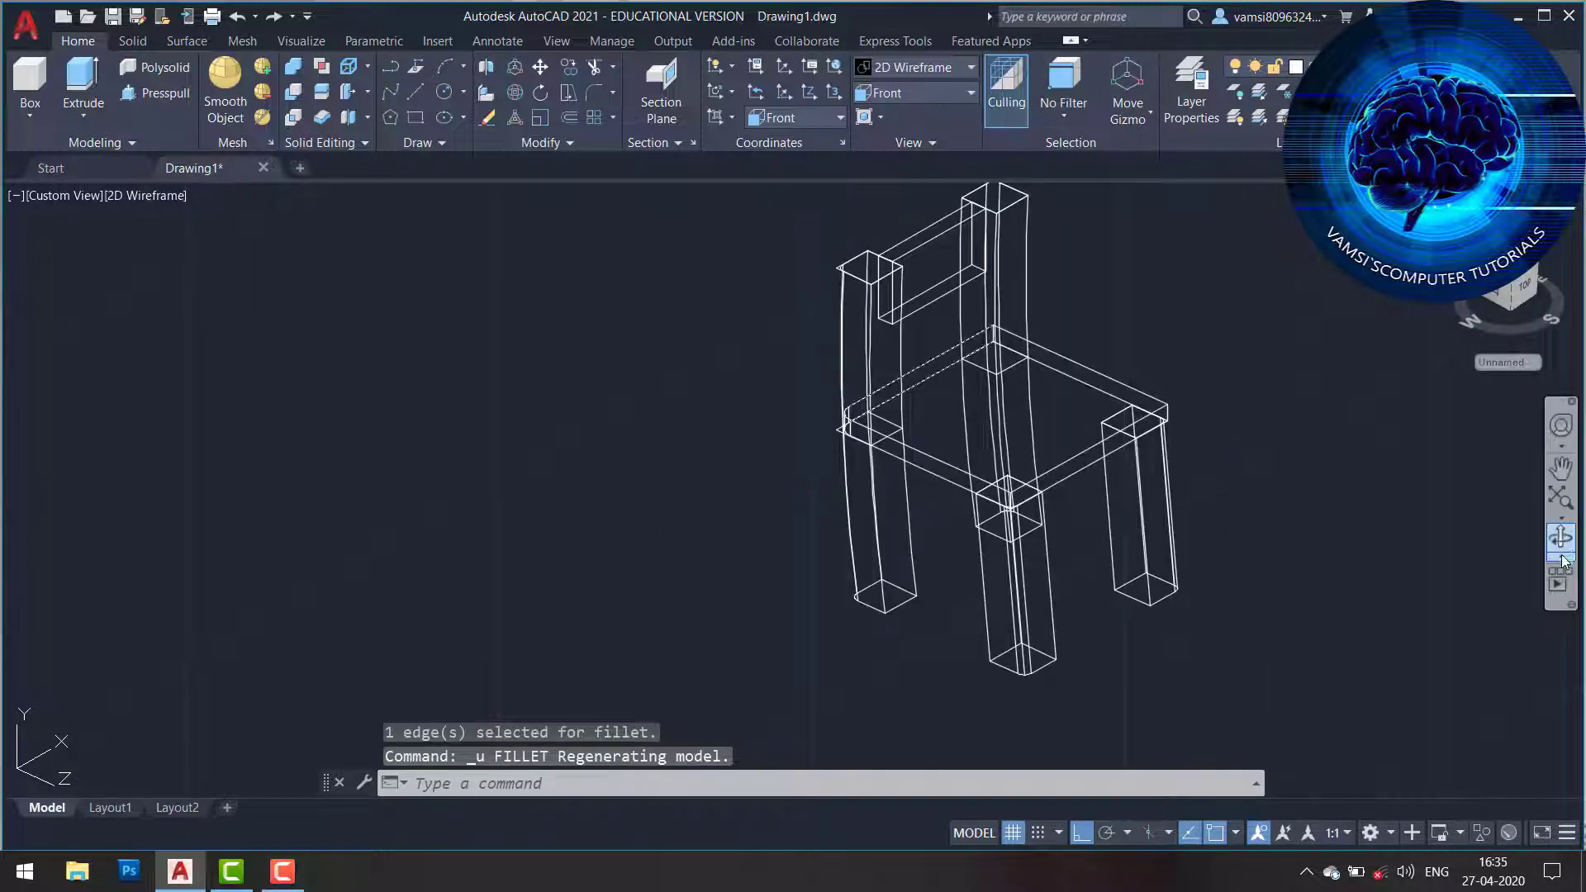
click(1562, 570)
mouse_move(1353, 472)
mouse_down()
mouse_move(1147, 463)
mouse_move(1091, 479)
mouse_up()
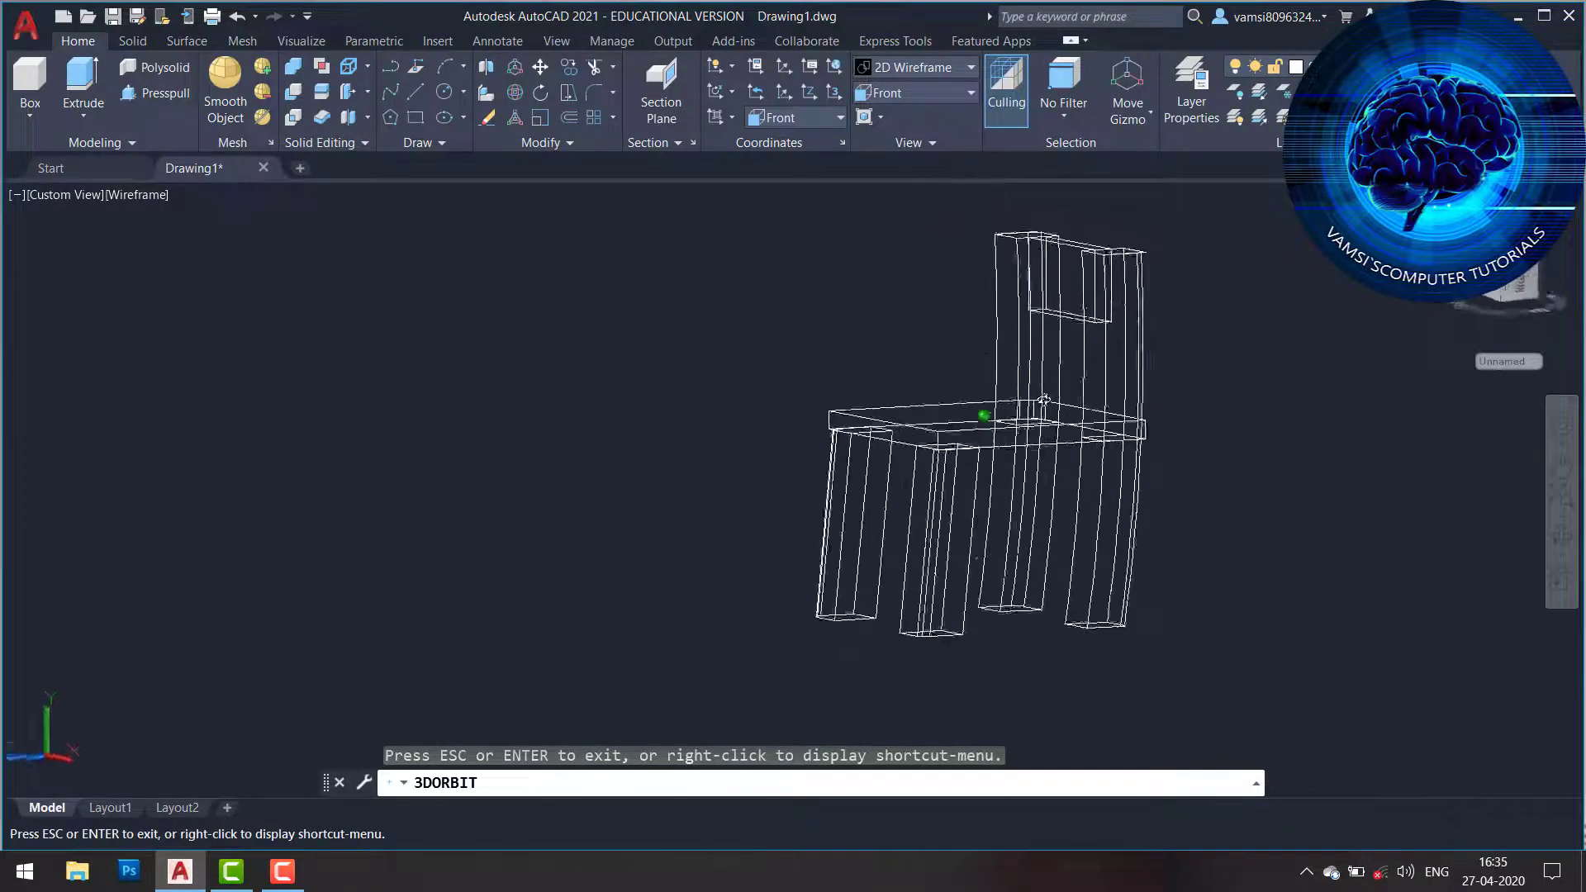
key(Escape)
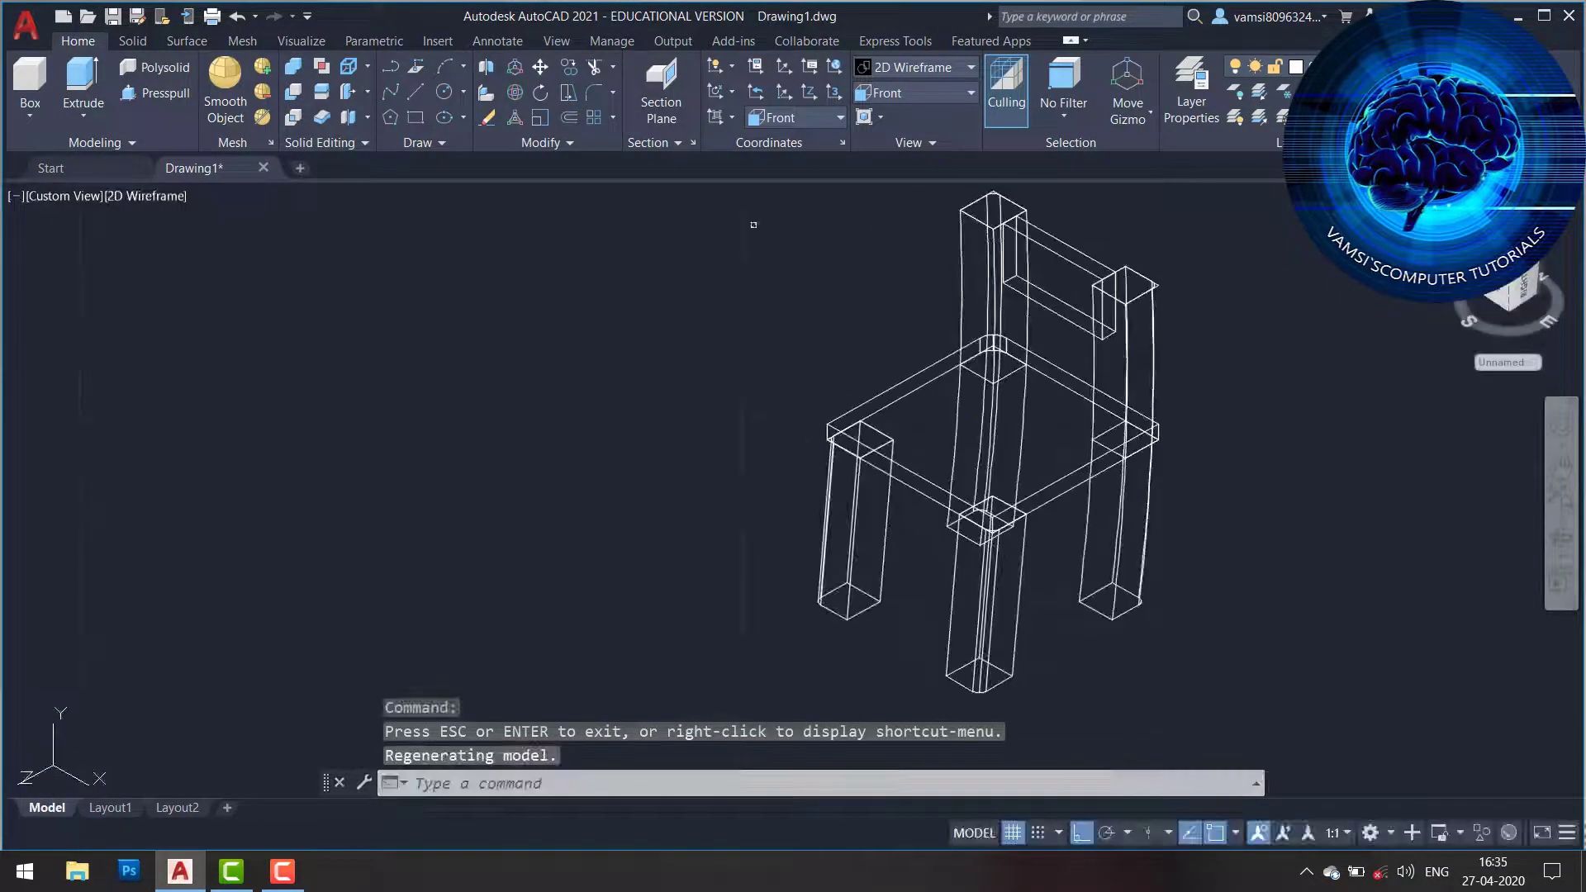
Fillet the seat's side edge and the next seat edges at radius 2.
click(594, 94)
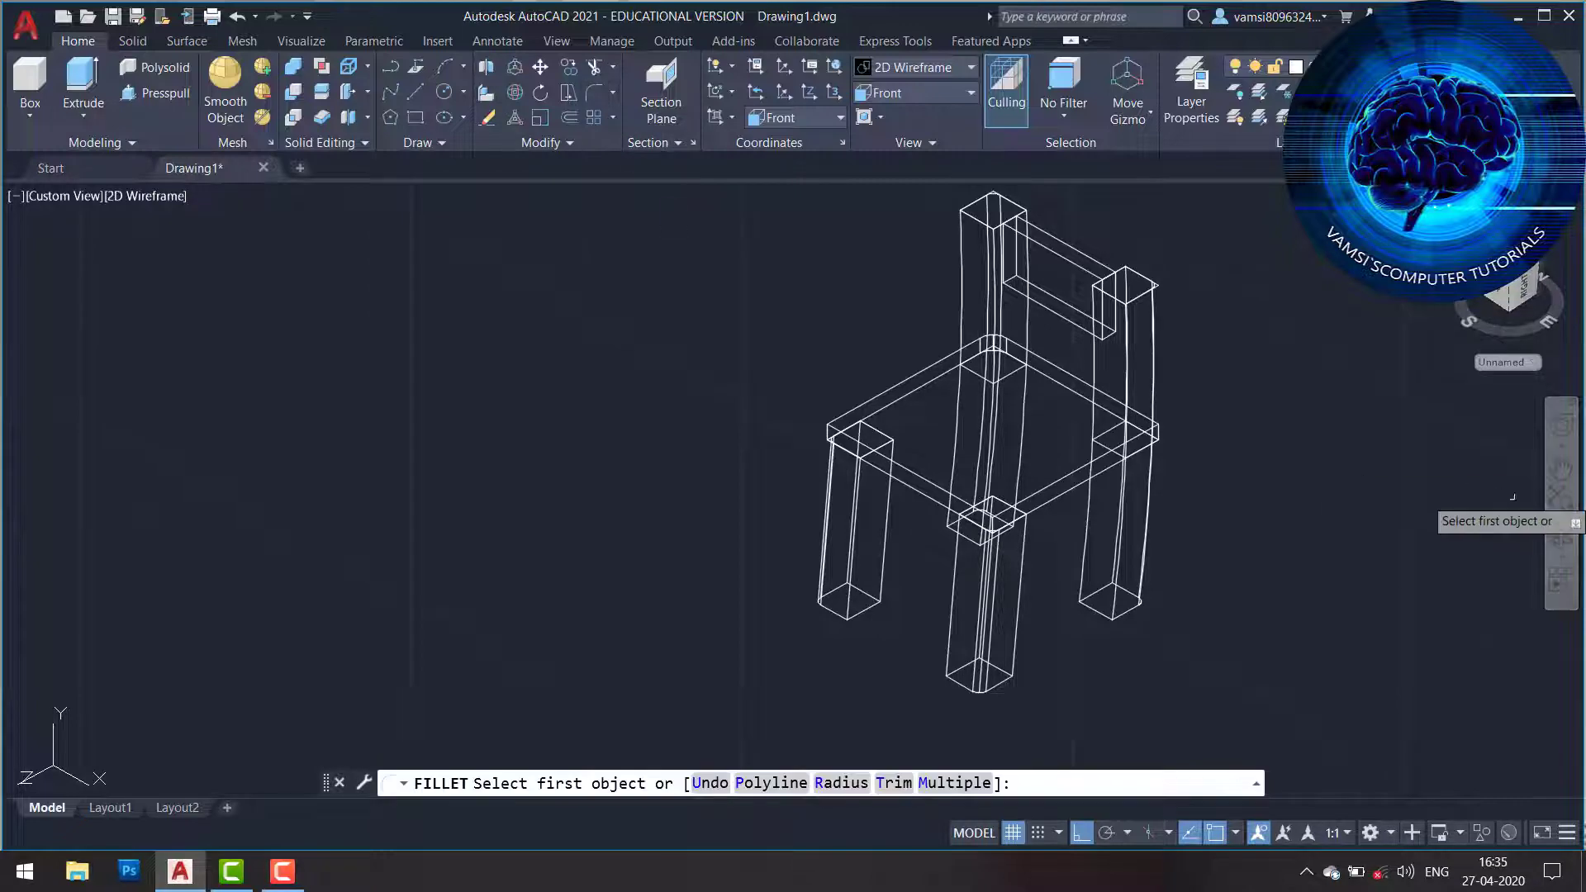
click(1158, 431)
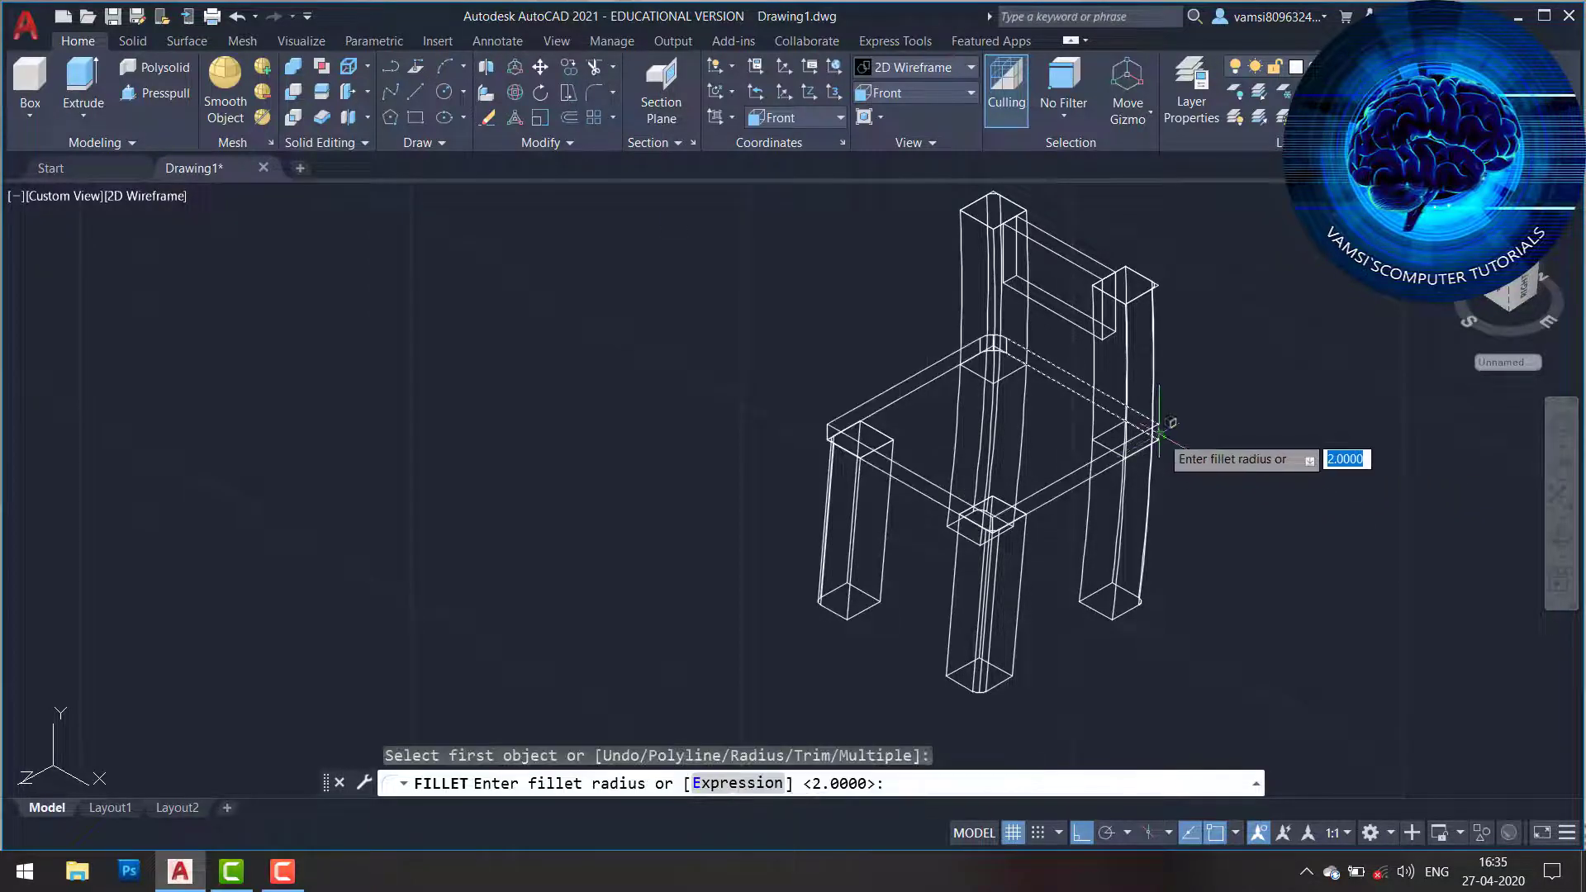
key(Return)
key(Return)
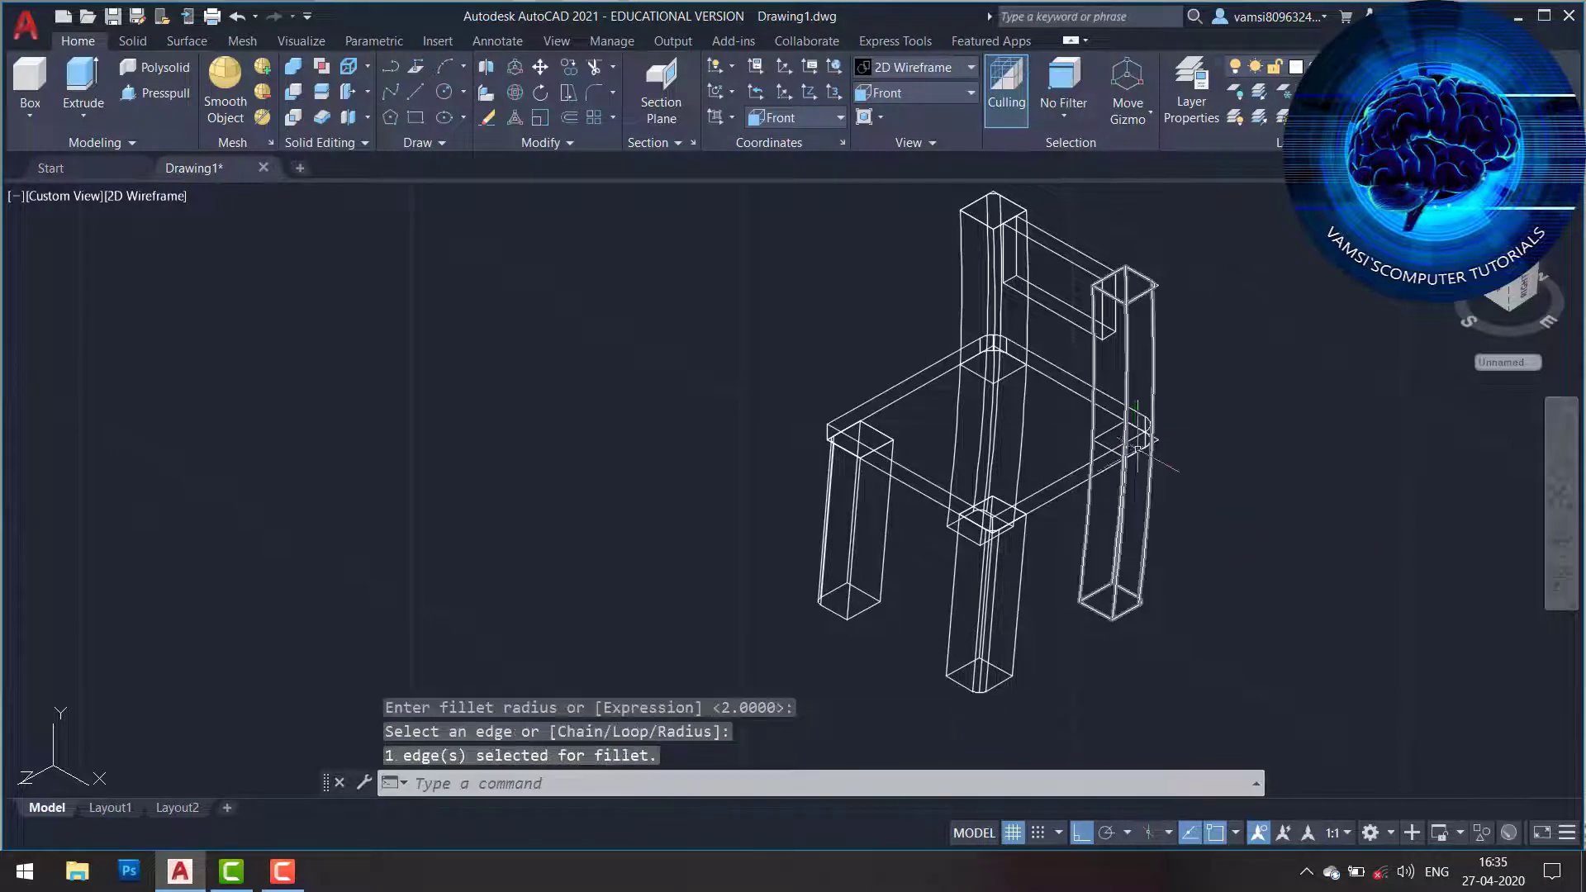
key(Return)
click(1055, 483)
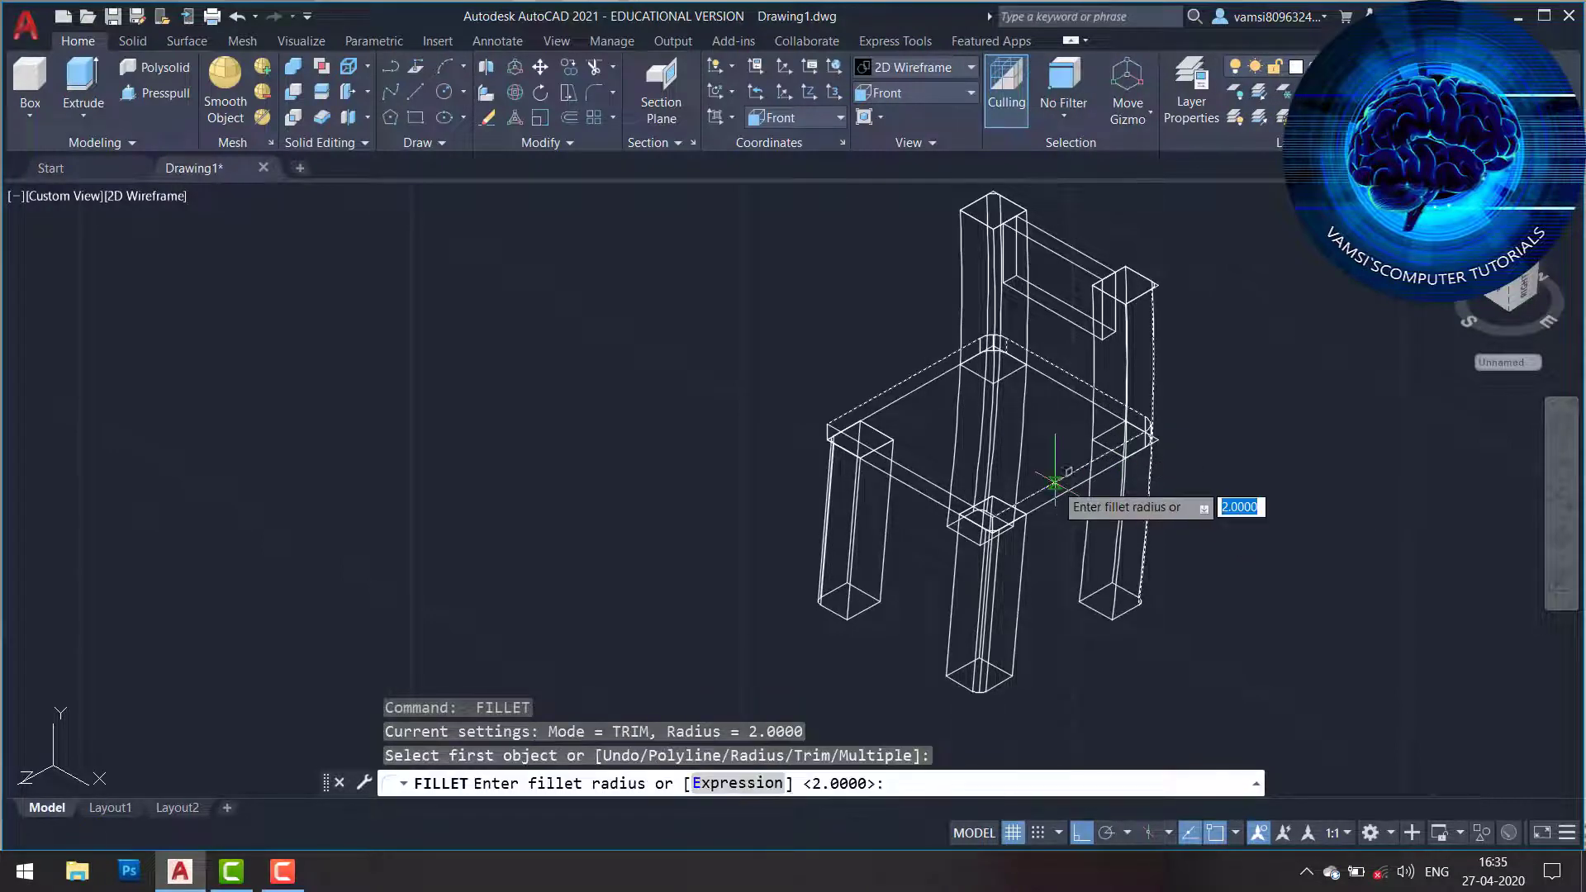
key(Return)
click(1067, 472)
key(Return)
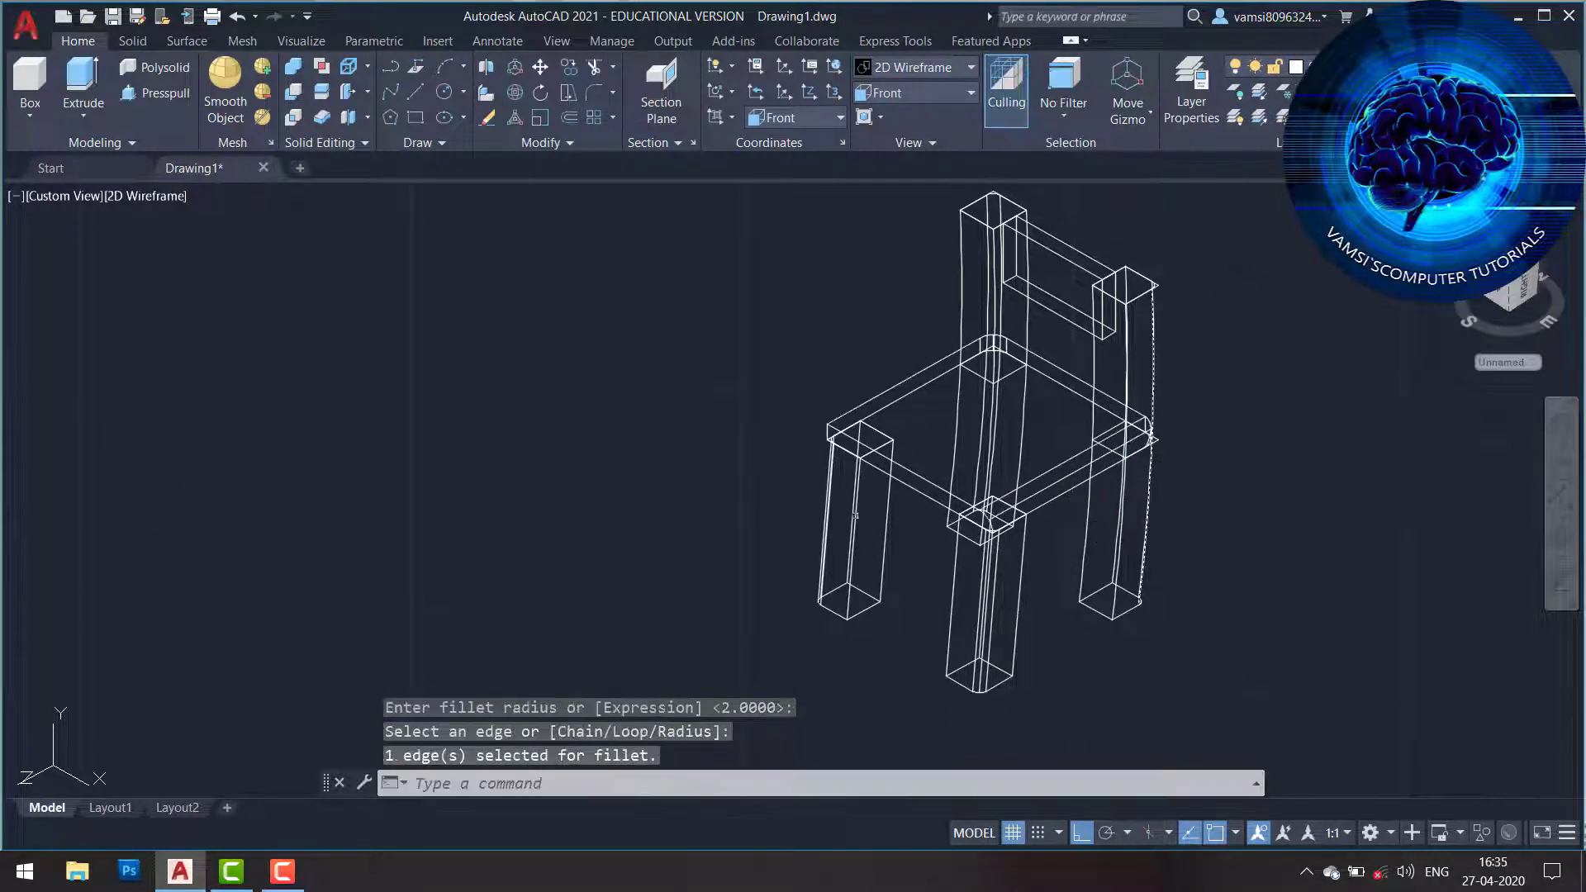
Fillet the remaining seat edges at radius 2 and cancel the leftover prompt.
key(Return)
click(904, 467)
key(Return)
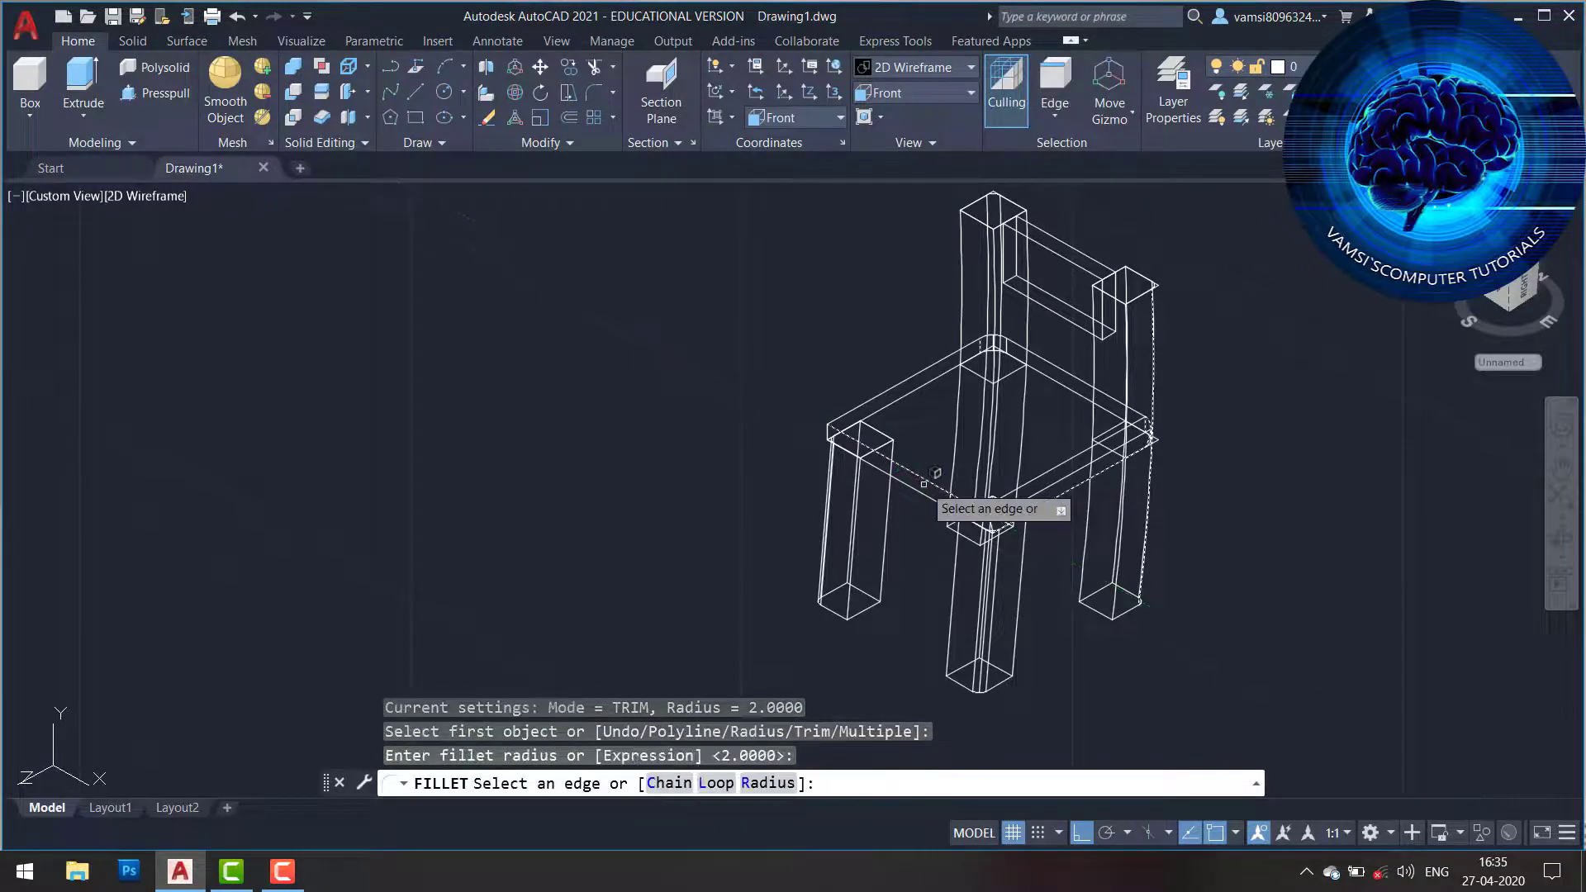
click(917, 479)
key(Return)
key(Return)
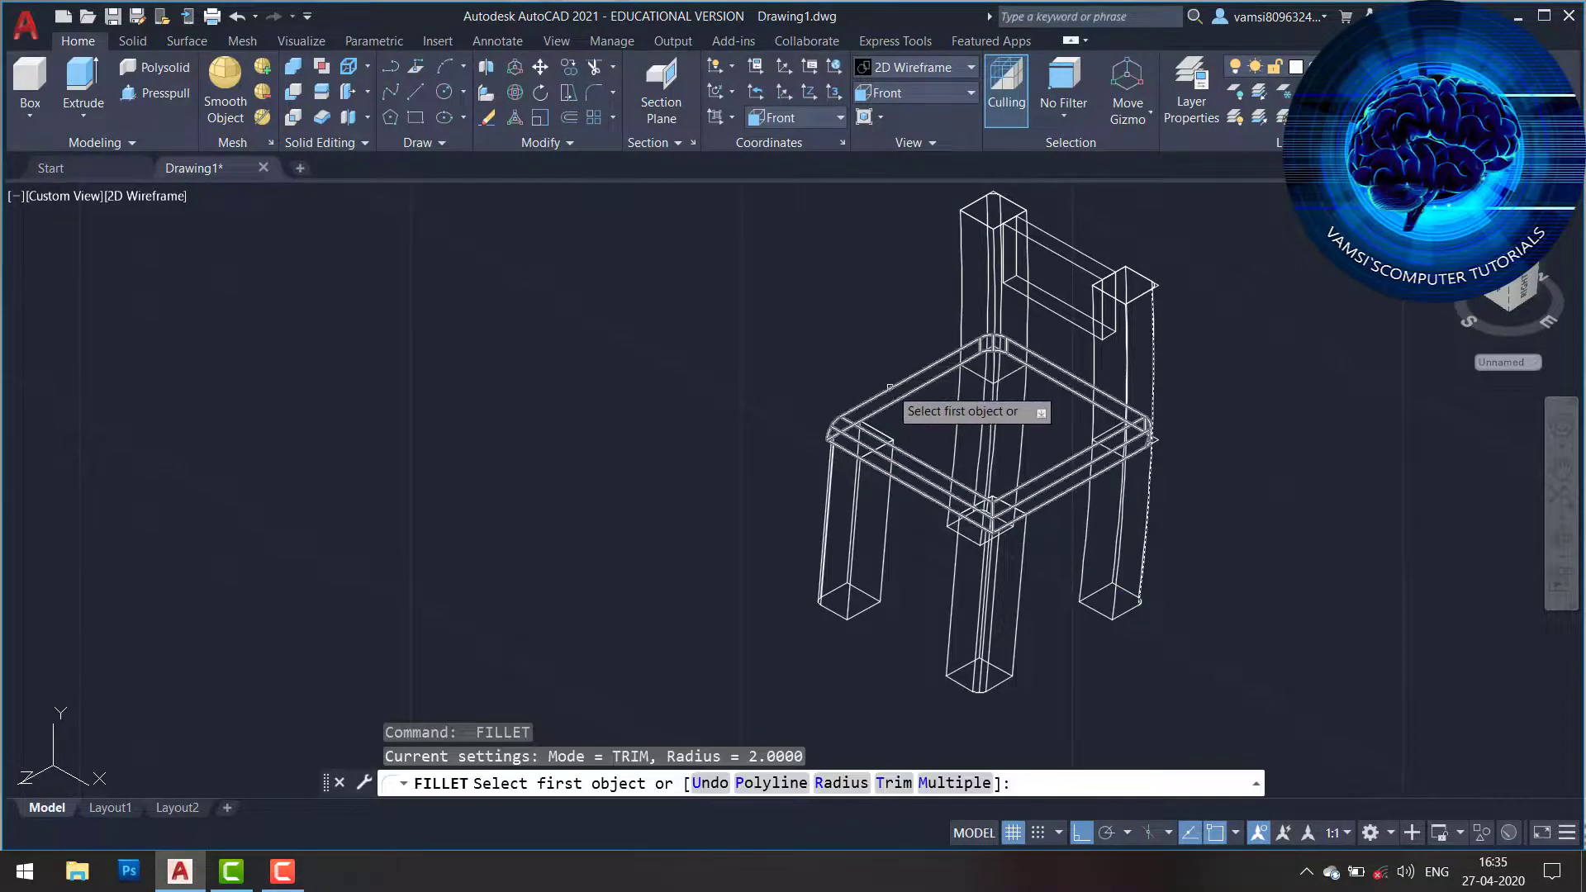
click(929, 380)
key(Return)
click(981, 397)
key(Return)
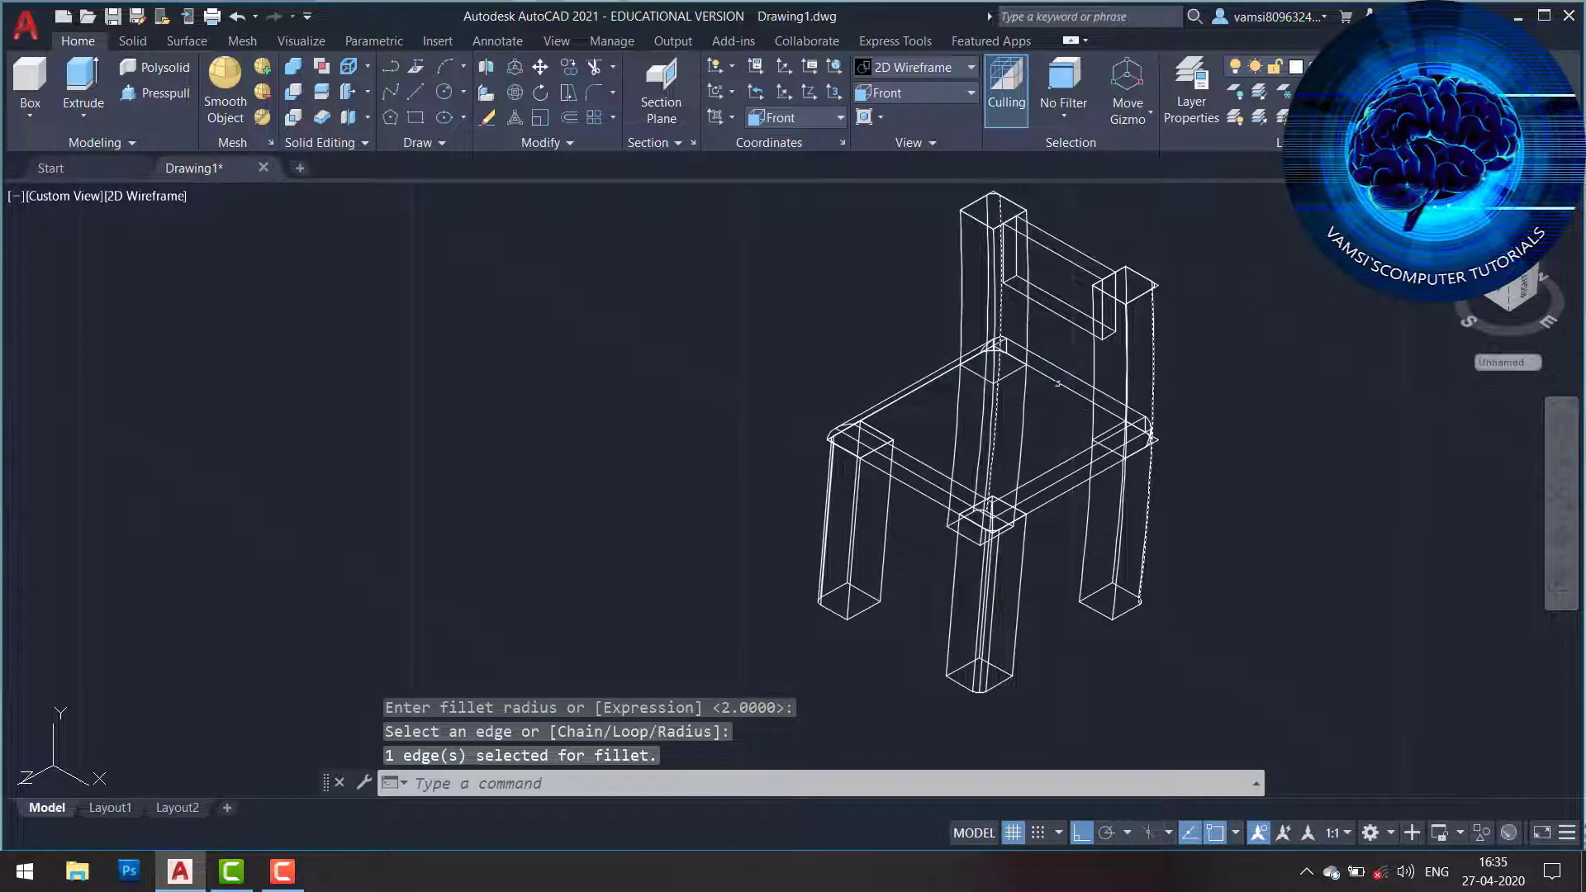
key(Return)
click(1068, 374)
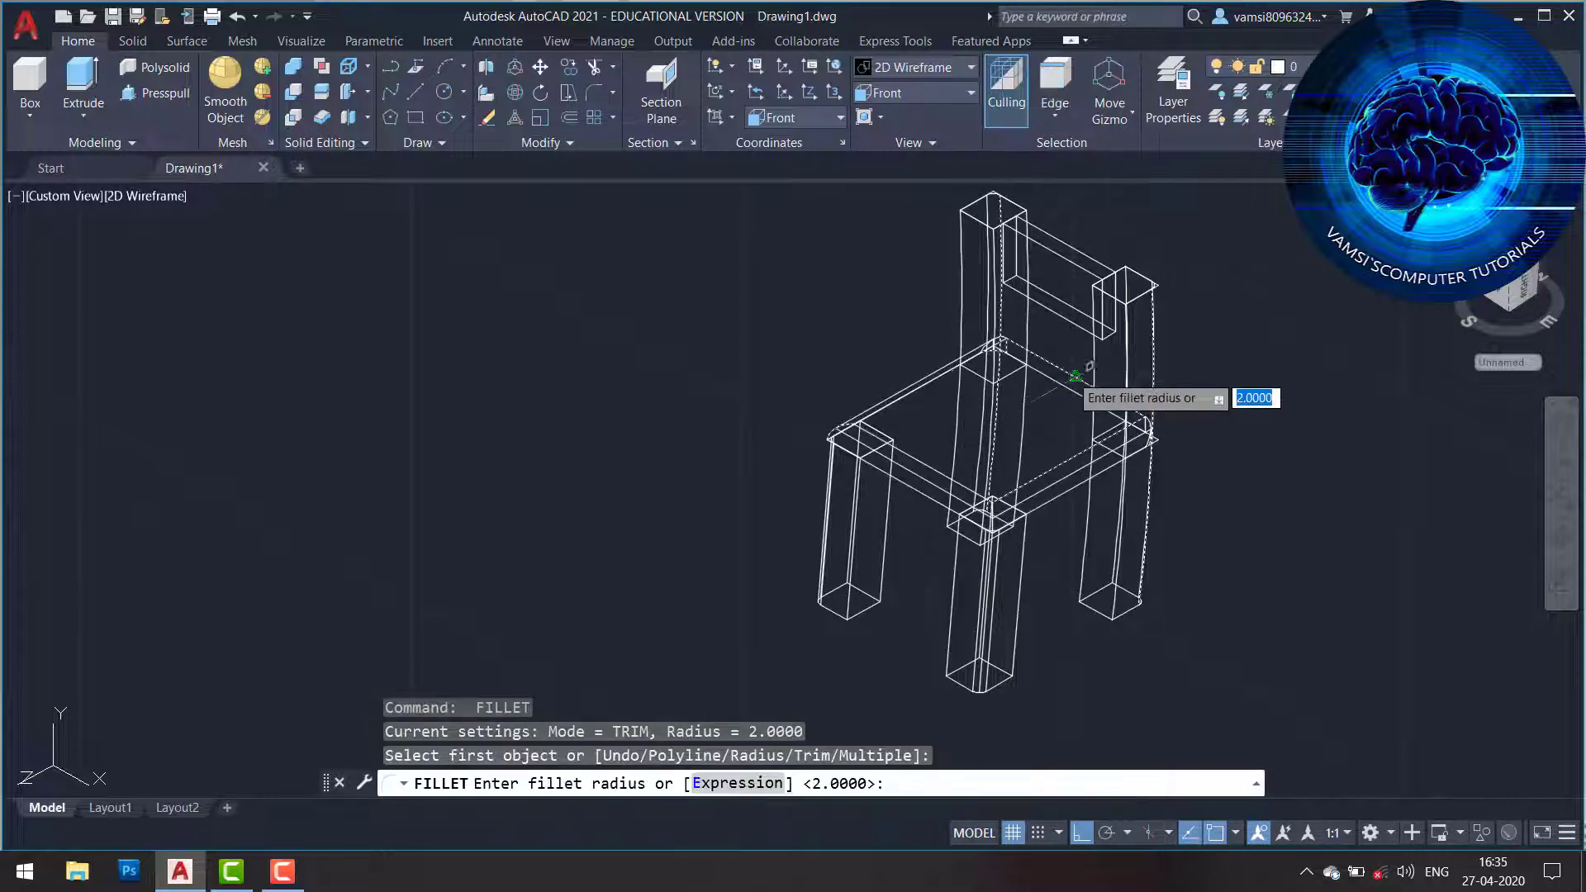
key(Return)
key(Return)
key(Escape)
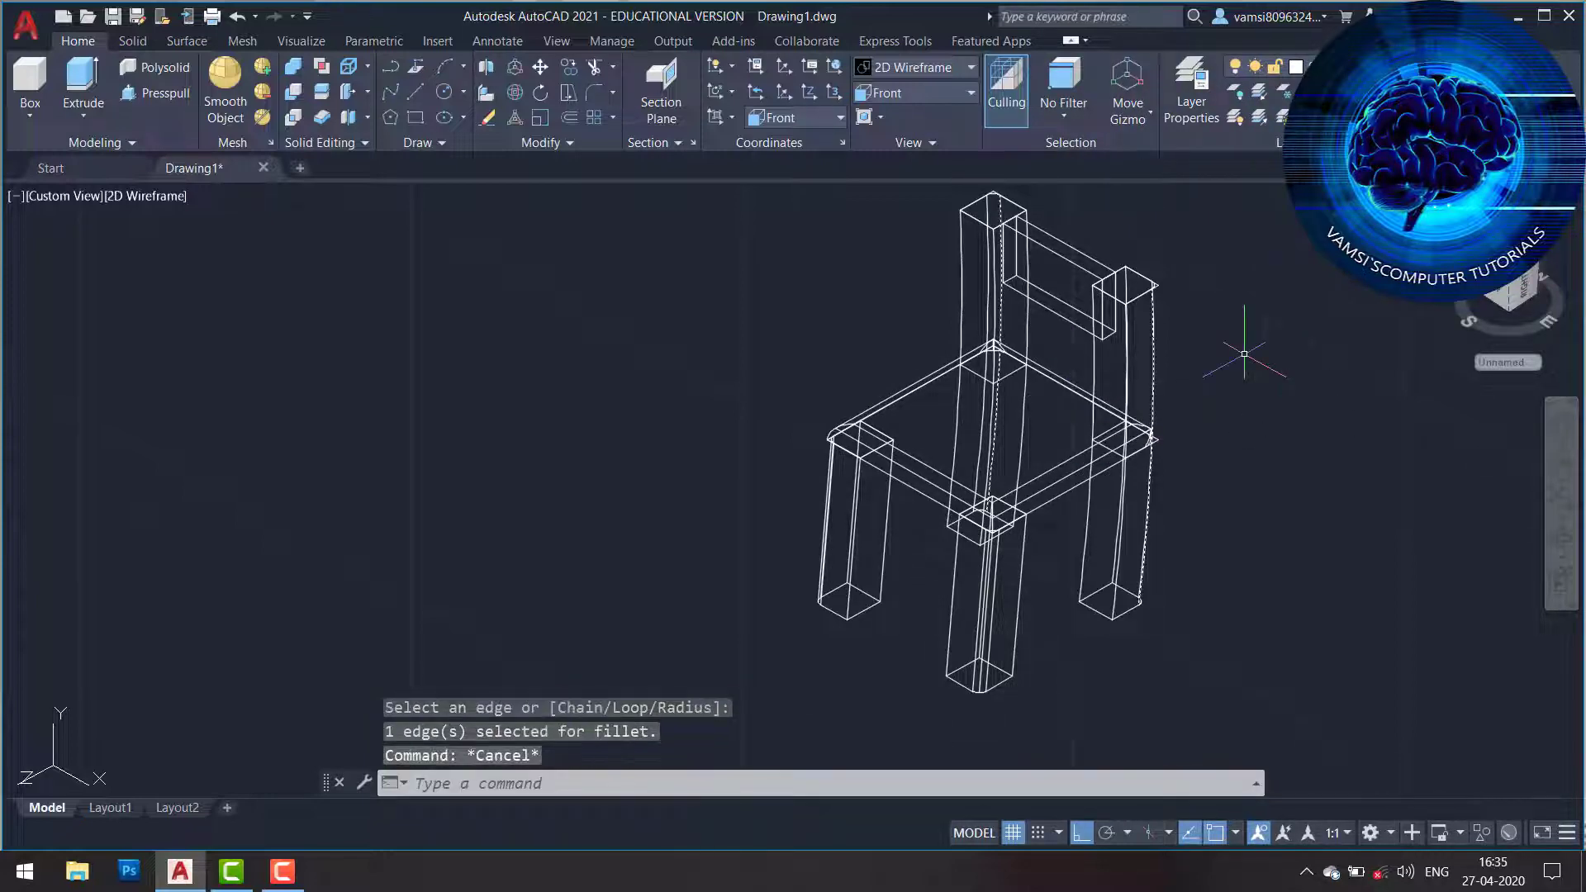
Switch the chair to the Realistic visual style and turn the grid off.
click(932, 68)
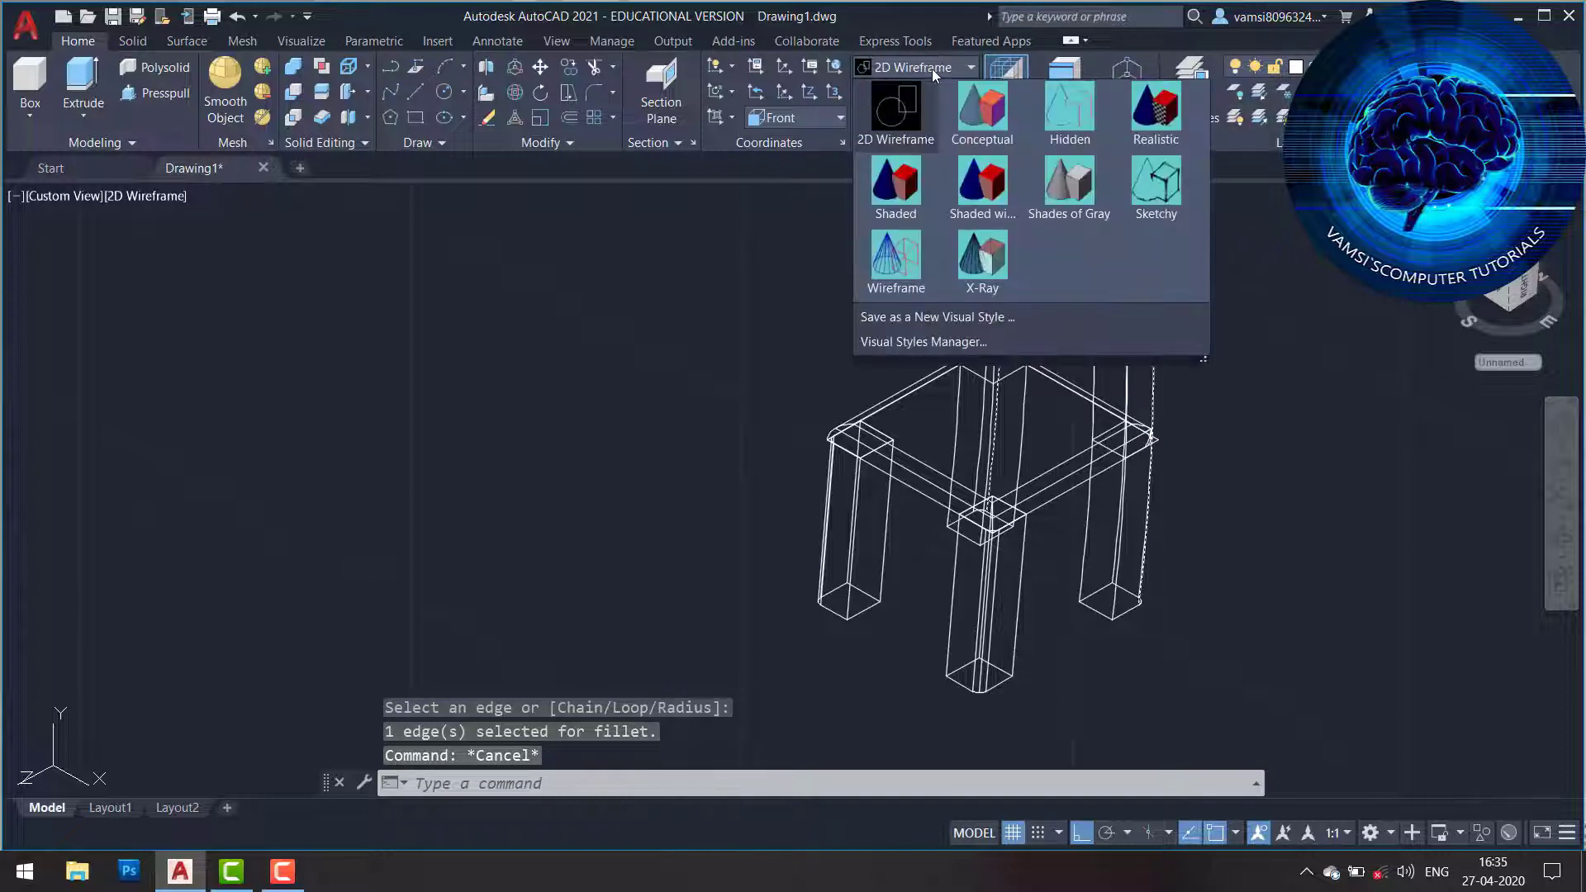
click(1152, 132)
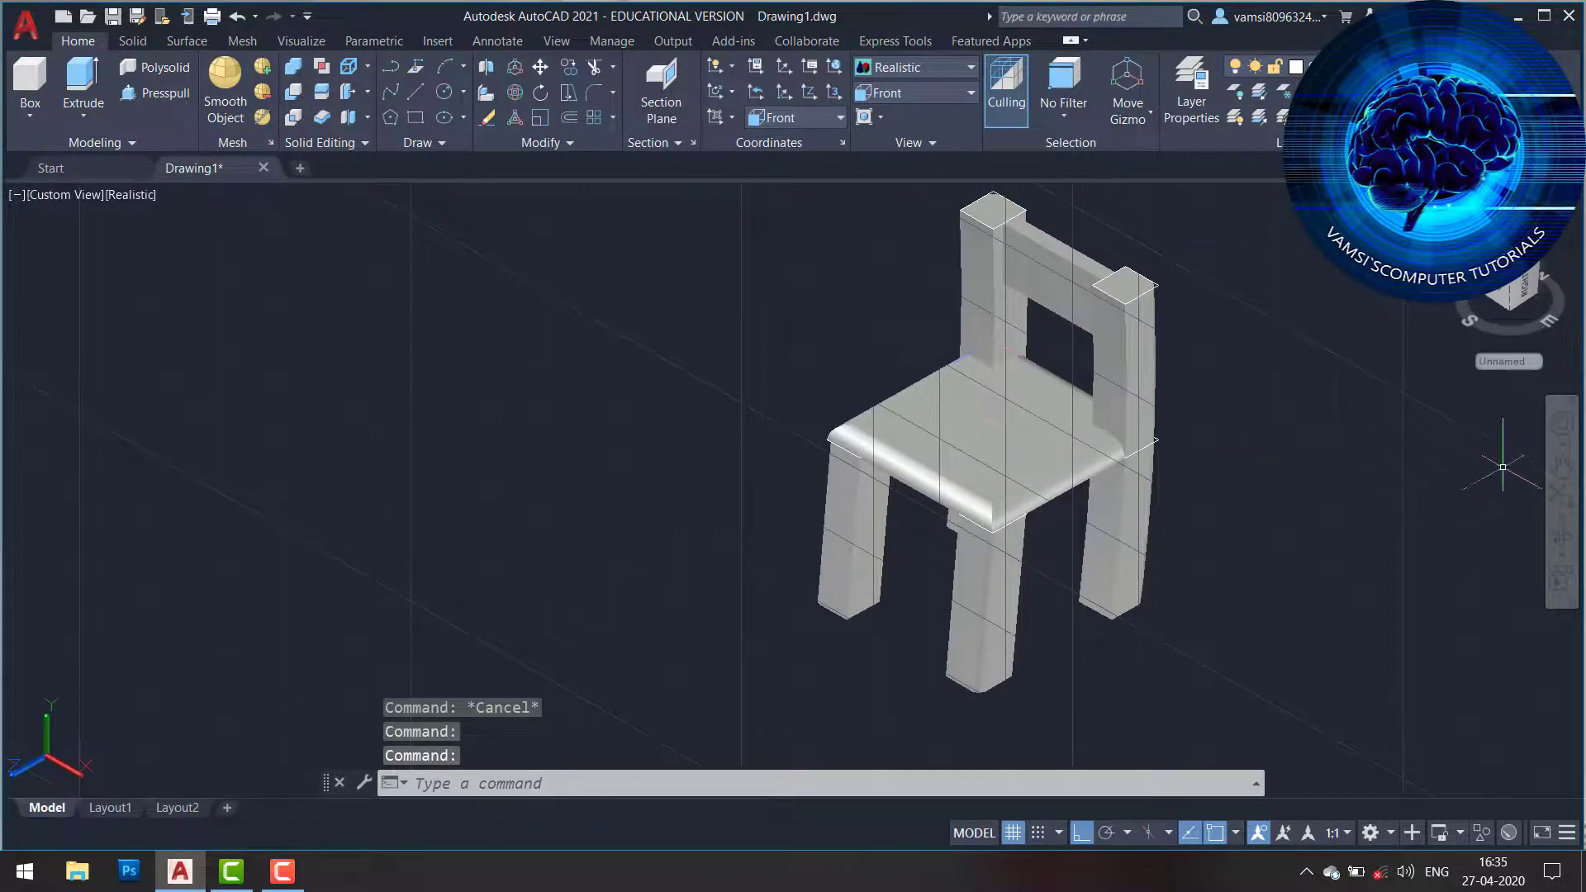
key(F7)
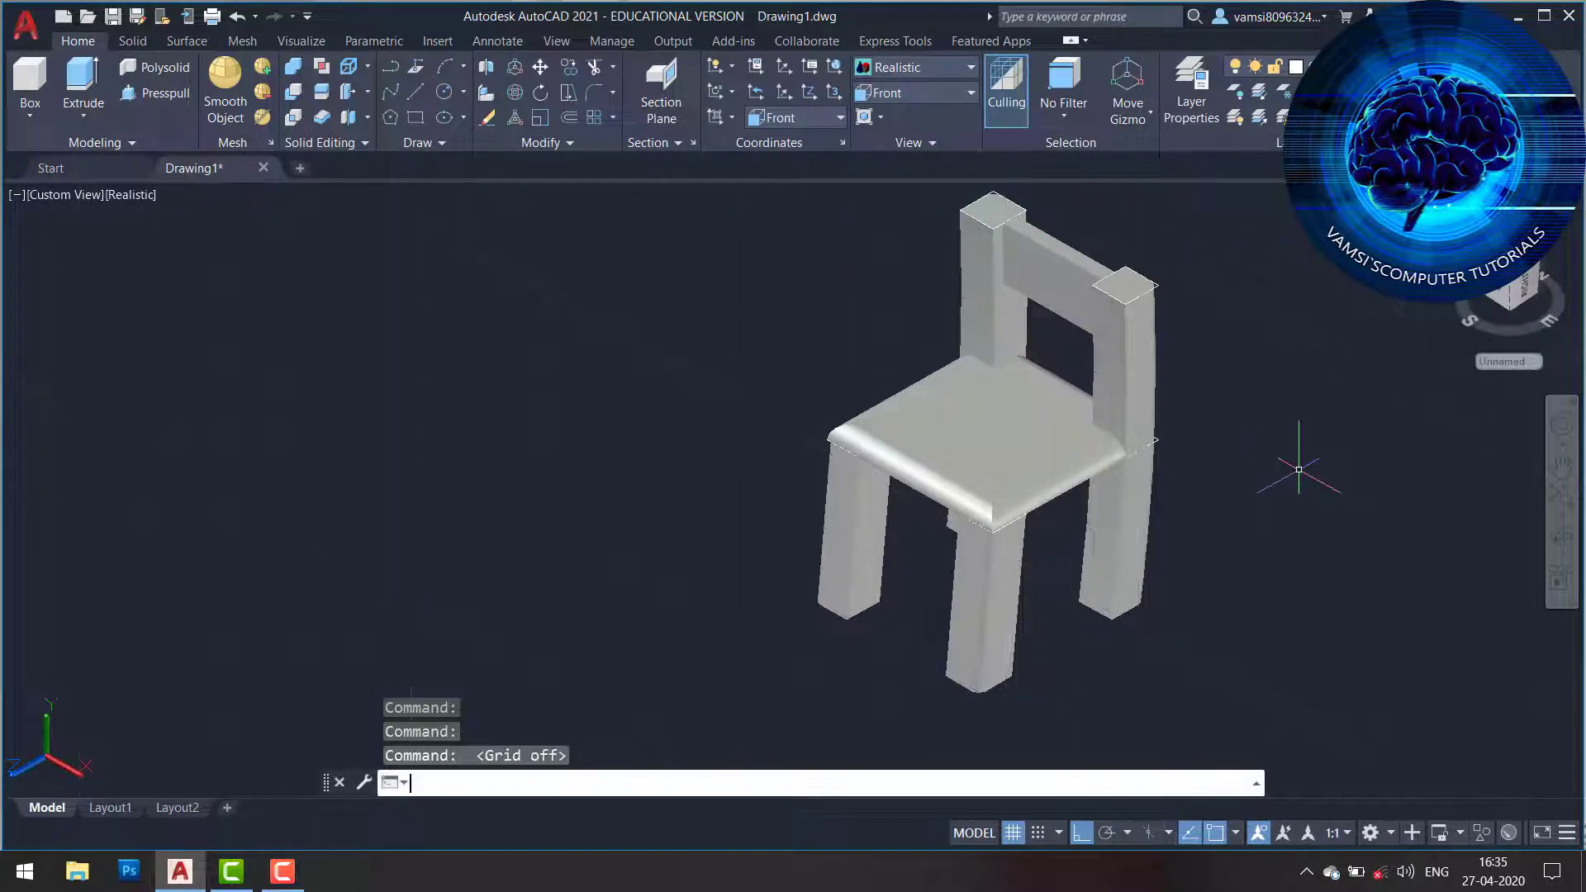
Orbit the chair to show its other side, then window-select all its parts.
click(1561, 537)
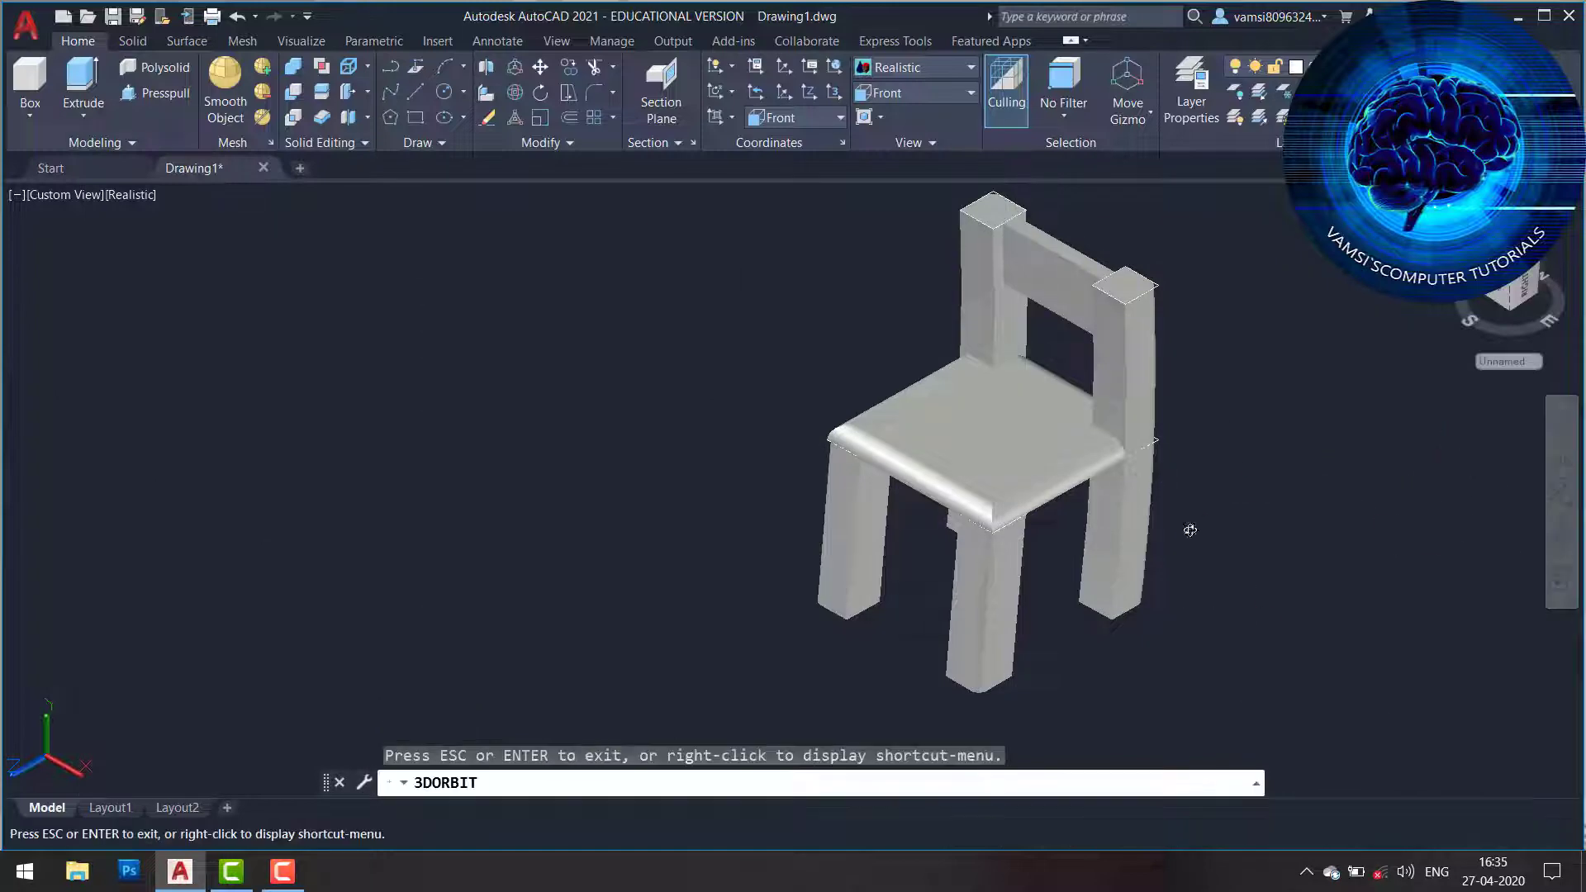
mouse_move(1095, 558)
mouse_down()
mouse_move(1274, 520)
mouse_move(1338, 526)
mouse_up()
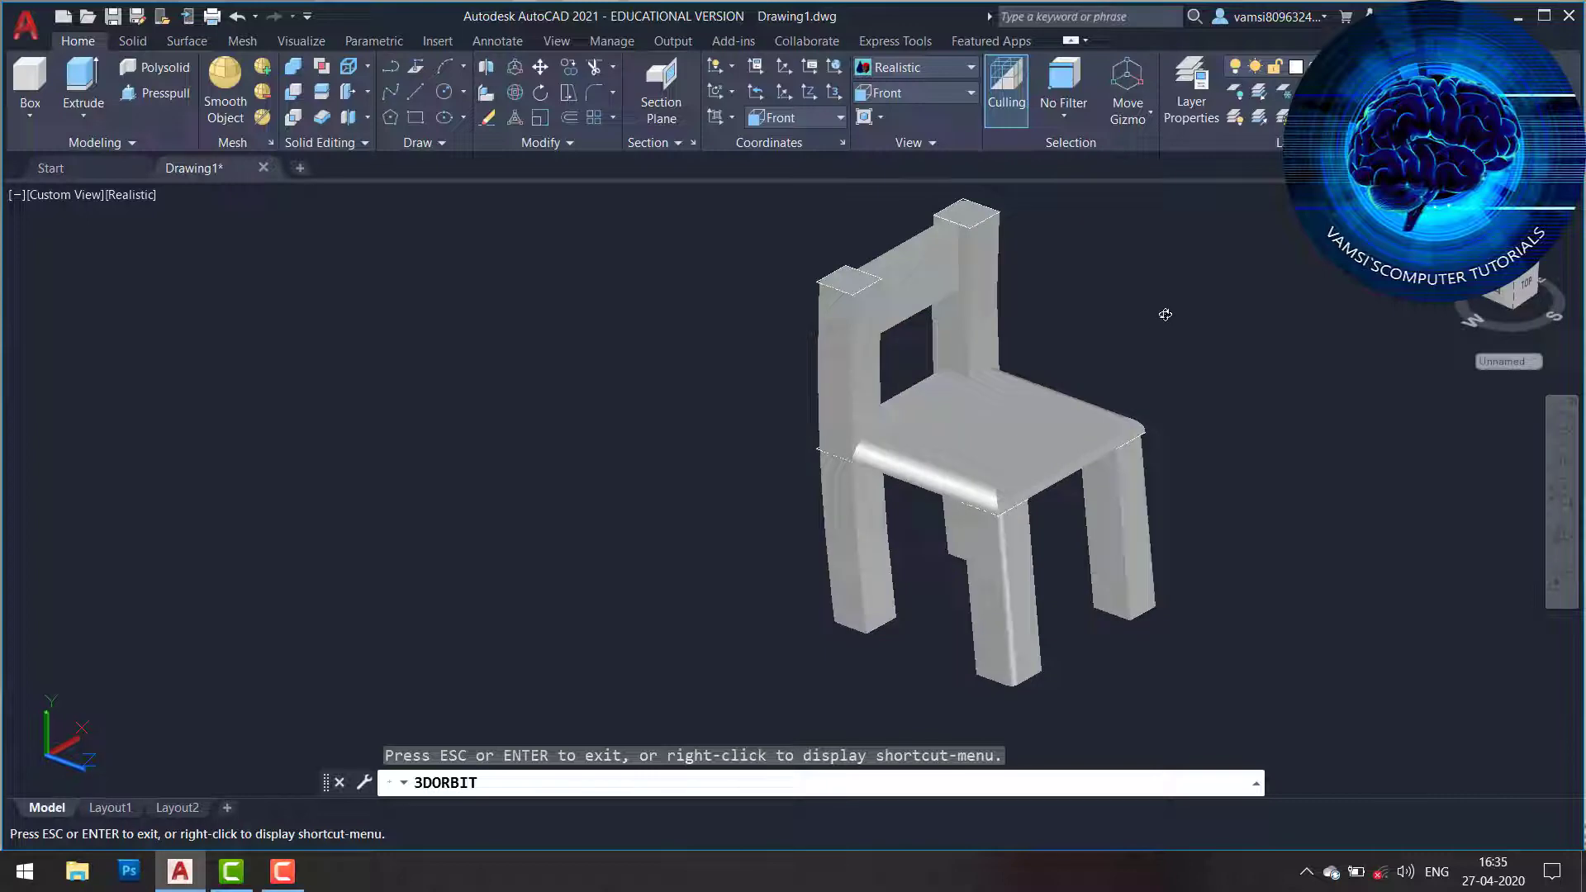
key(Escape)
click(1216, 250)
click(850, 652)
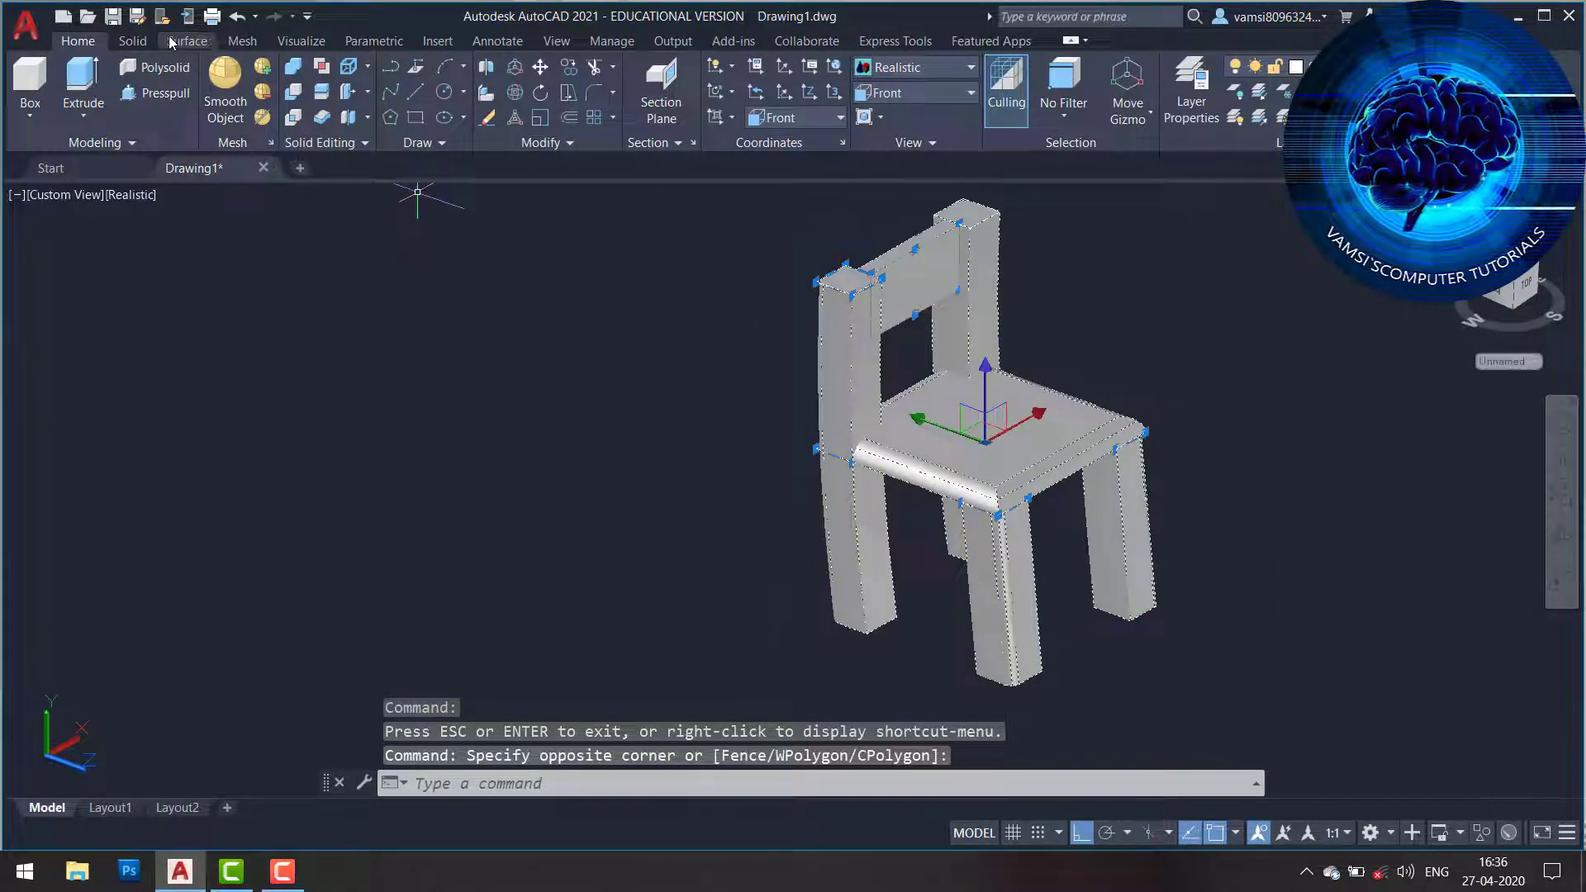
Union all 12 chair solids into one solid and pick it up to move it.
click(145, 41)
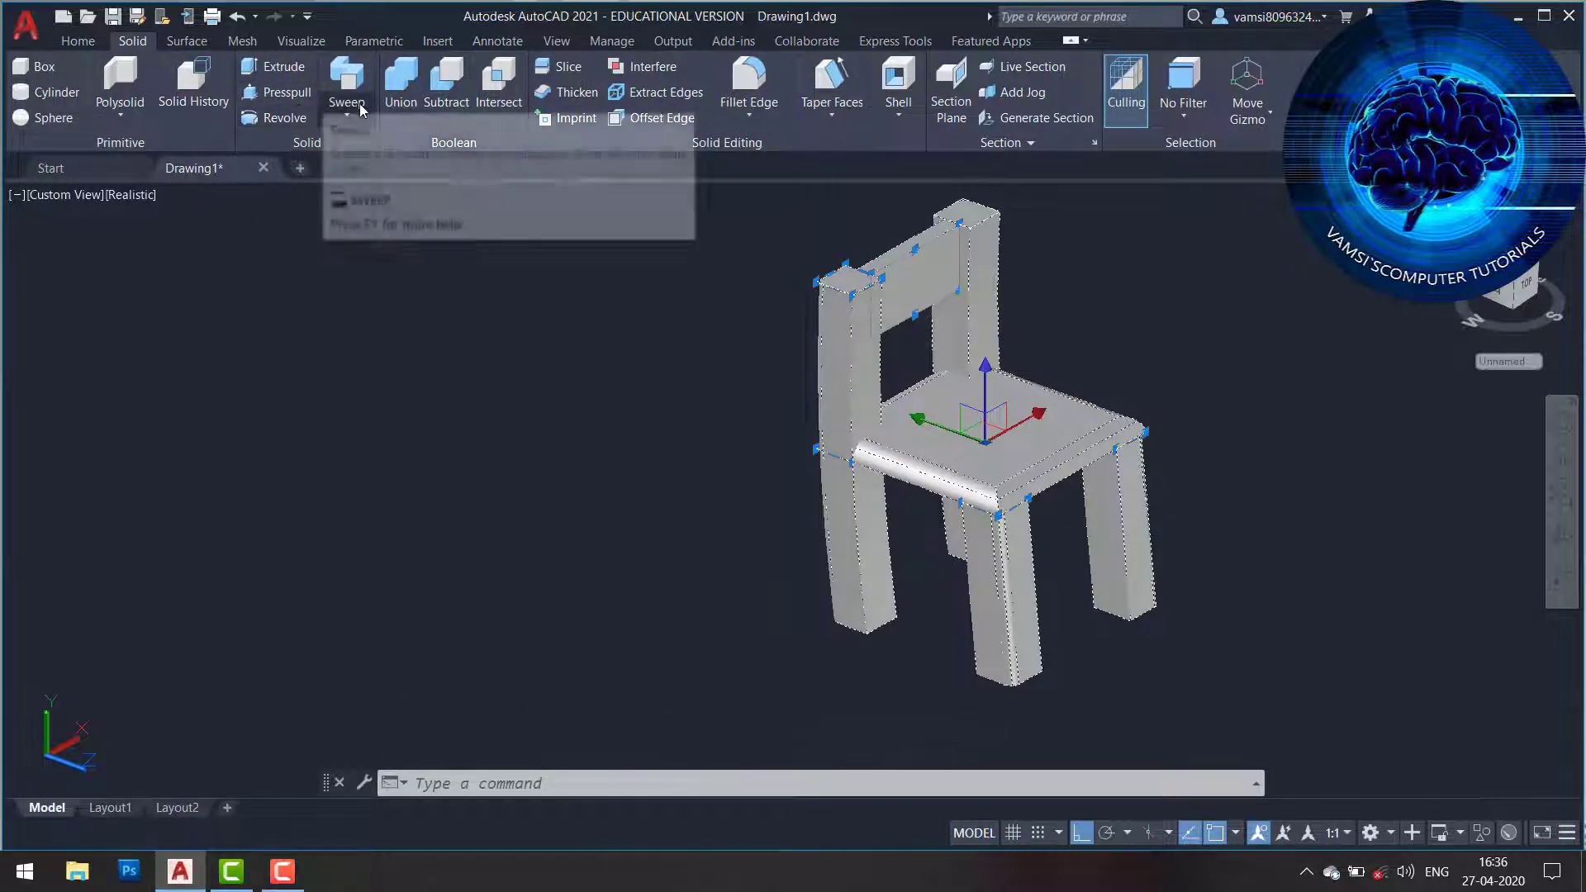
click(401, 83)
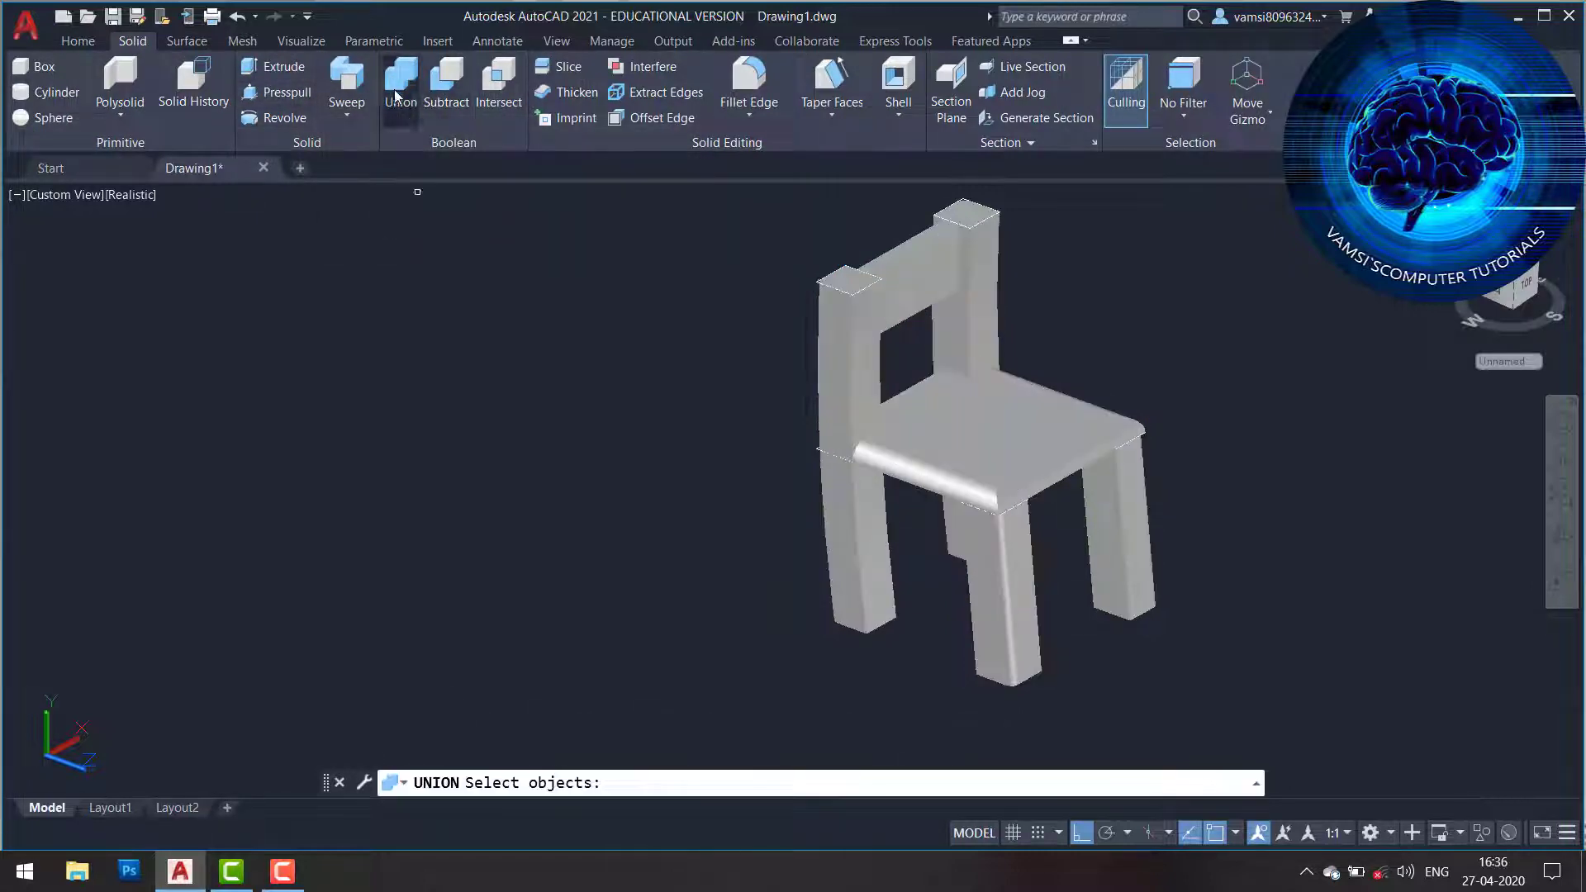
click(1292, 227)
click(758, 528)
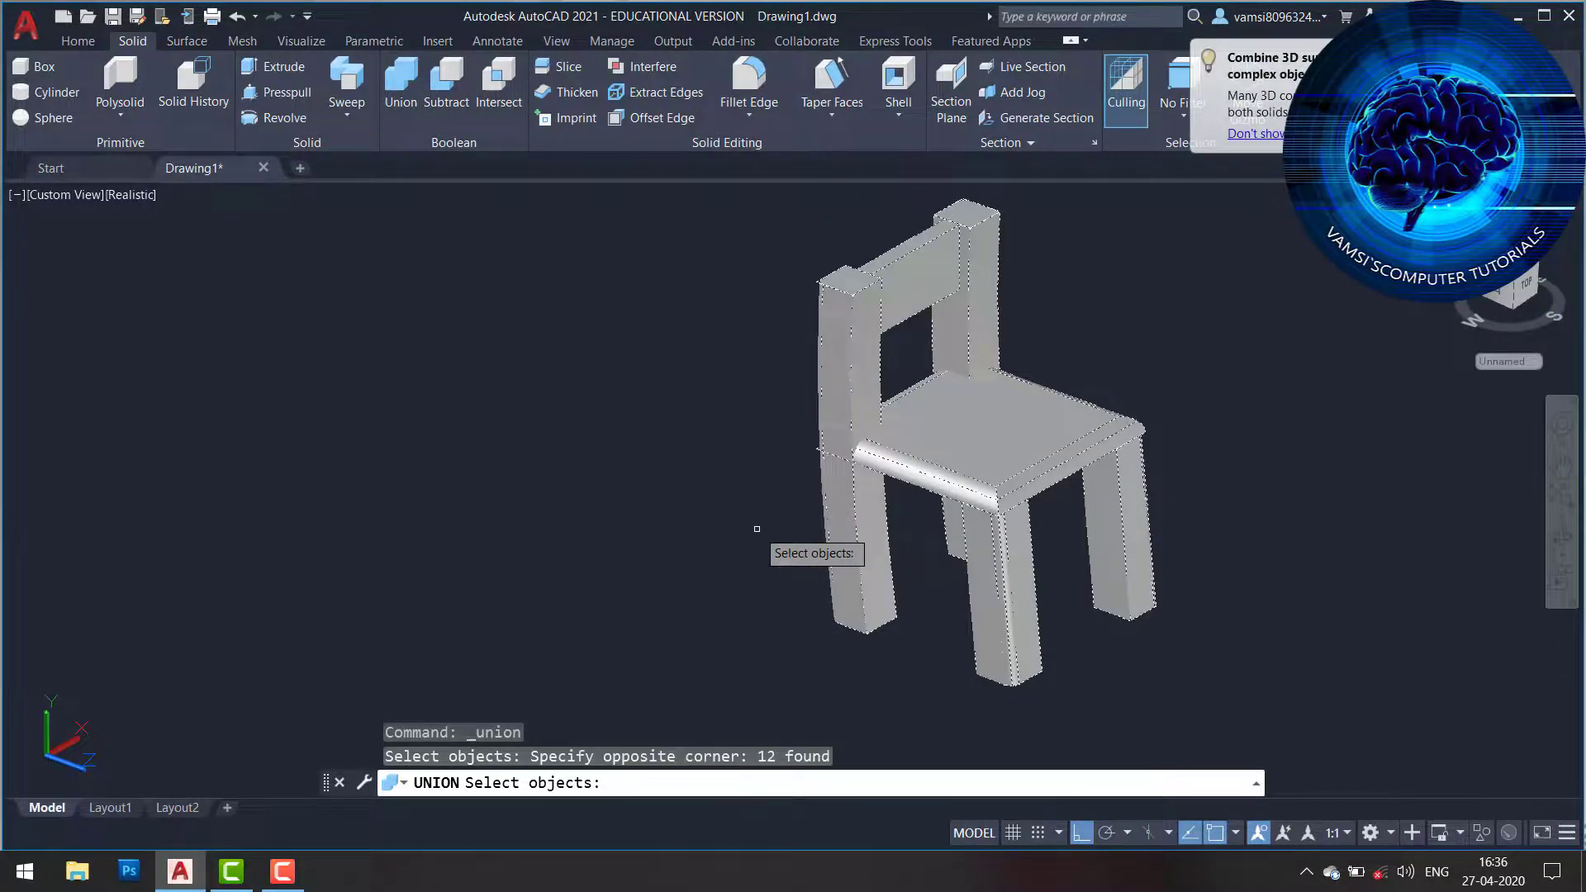
key(Return)
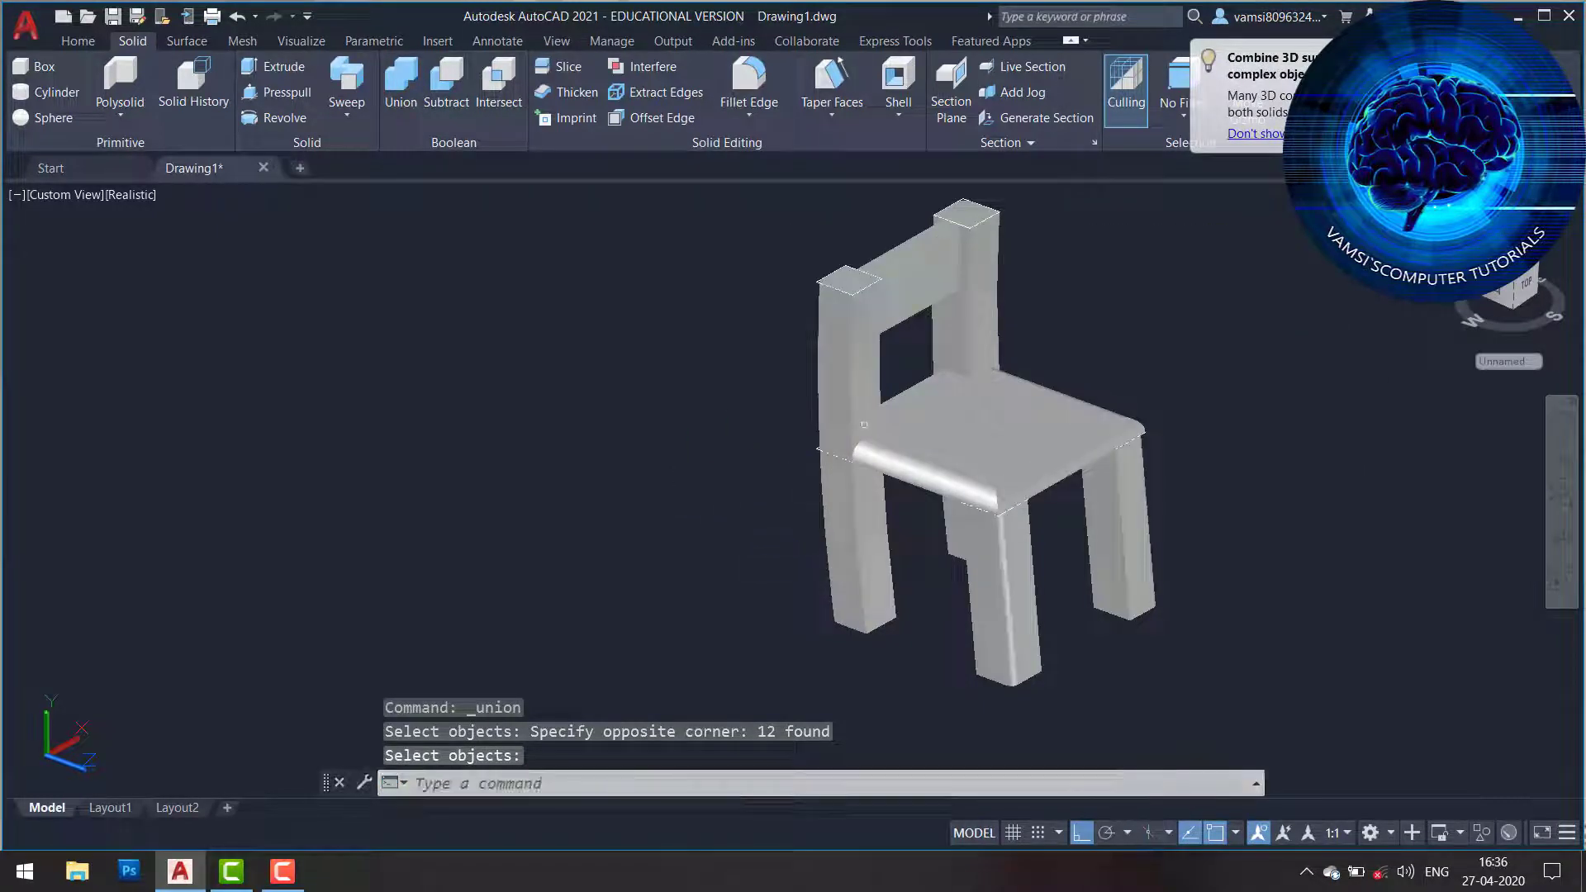
key(Return)
click(931, 422)
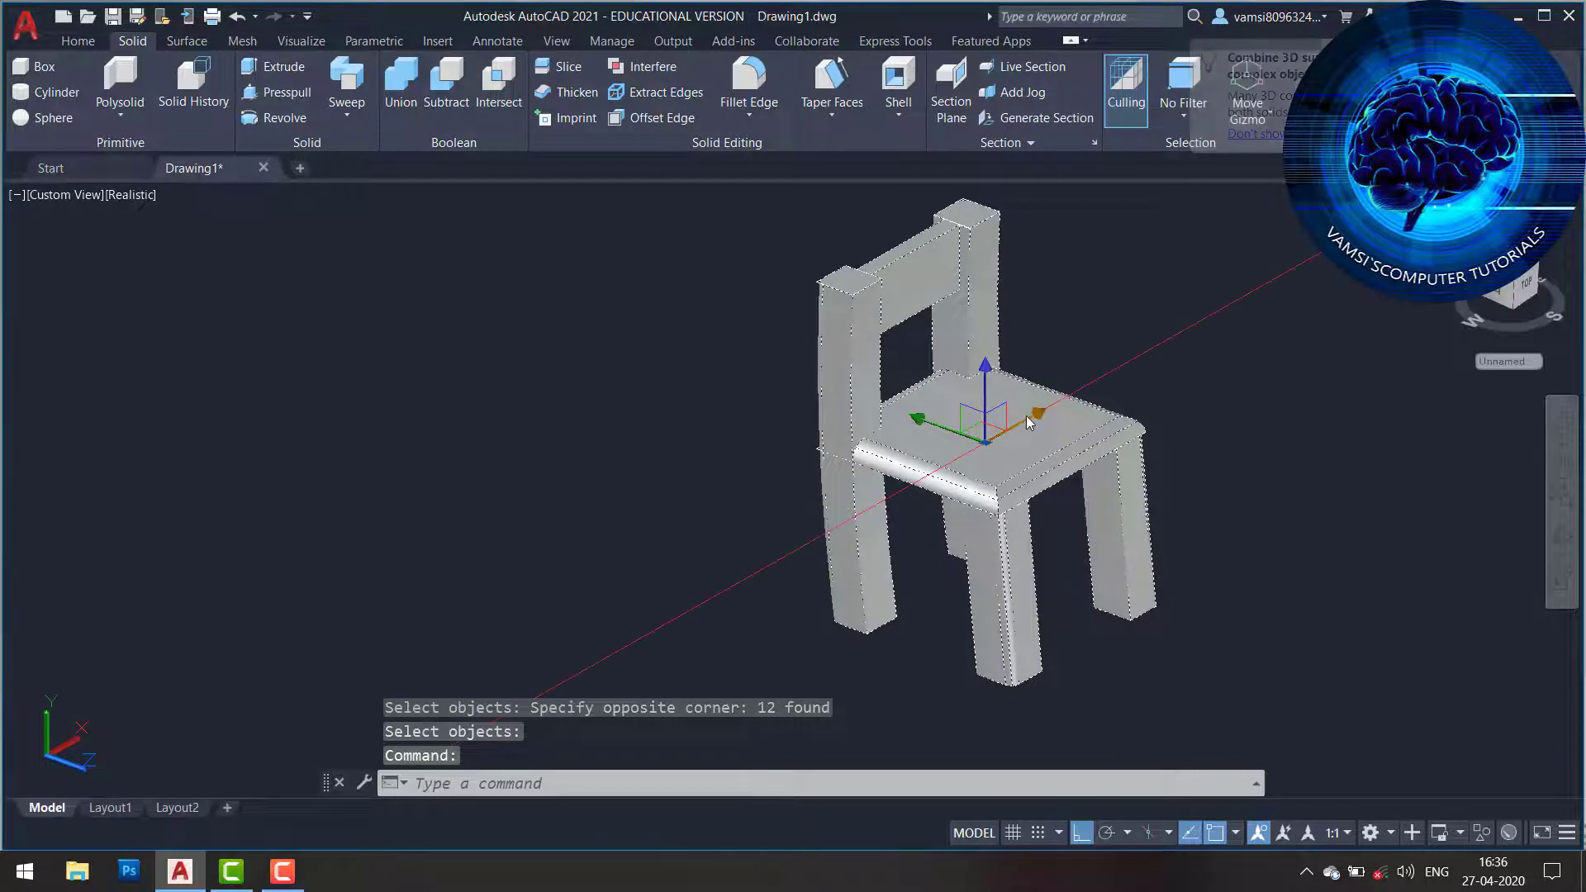
click(986, 442)
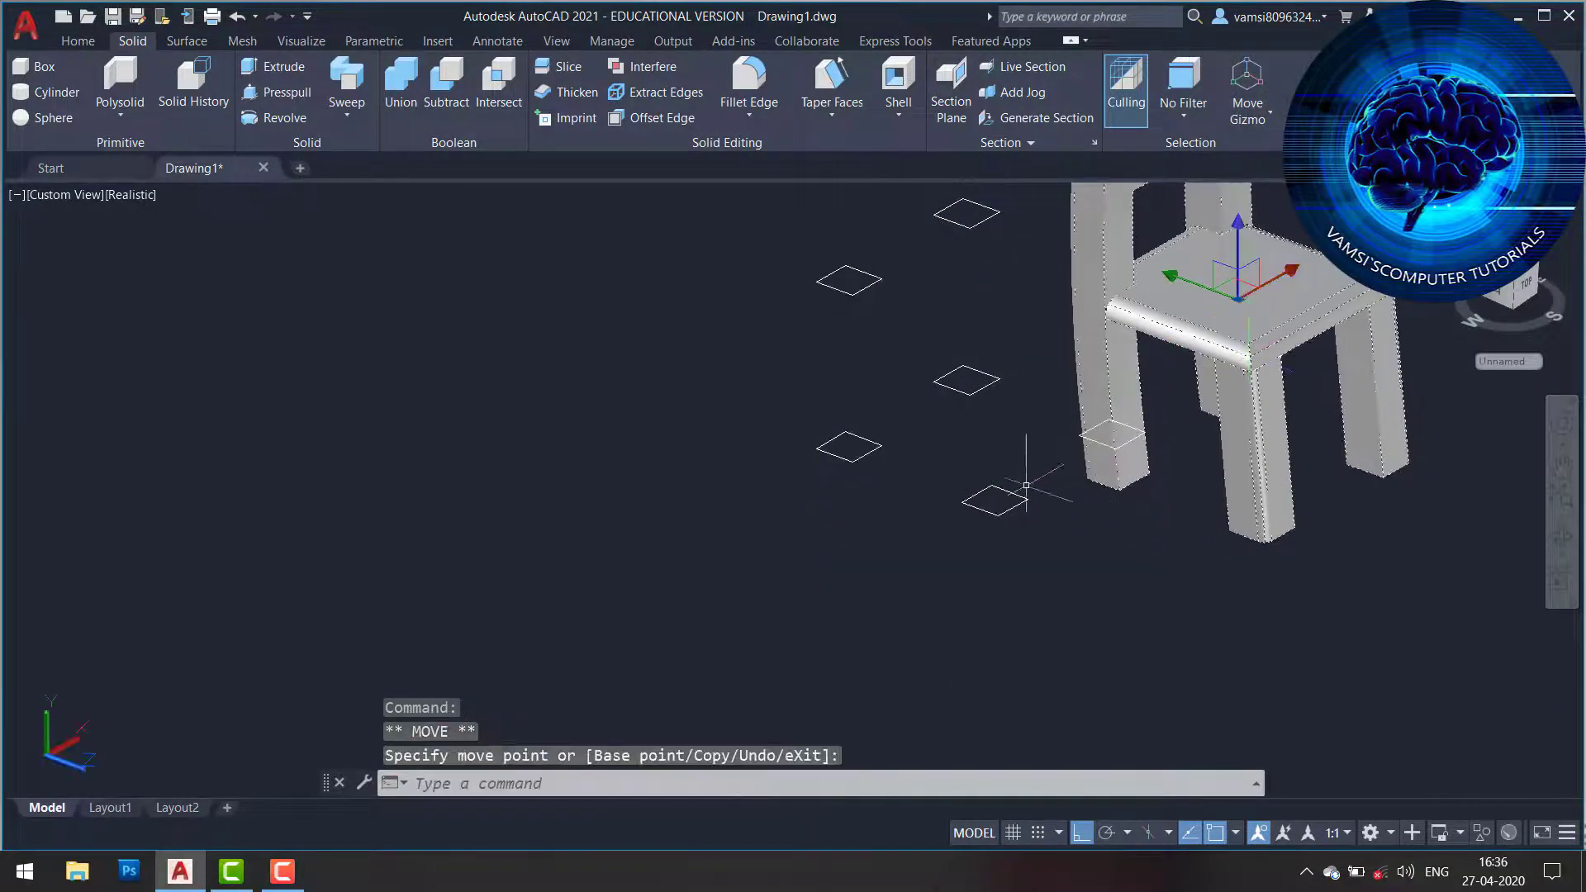
Erase the six stray diamond profiles beside the chair and re-centre the view on it.
key(Escape)
click(1032, 186)
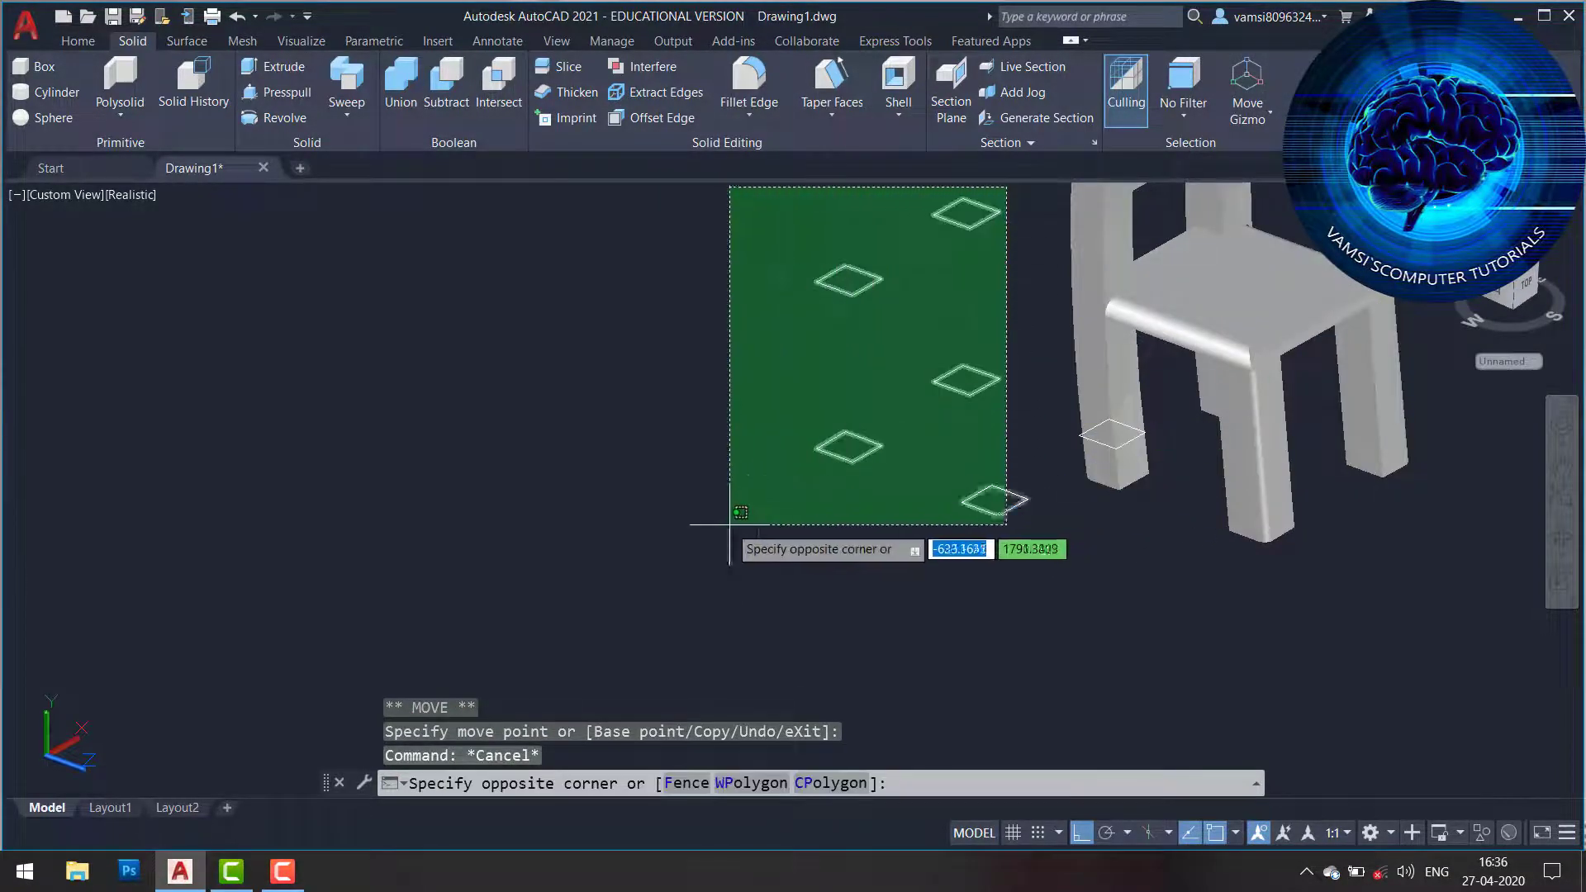
click(715, 533)
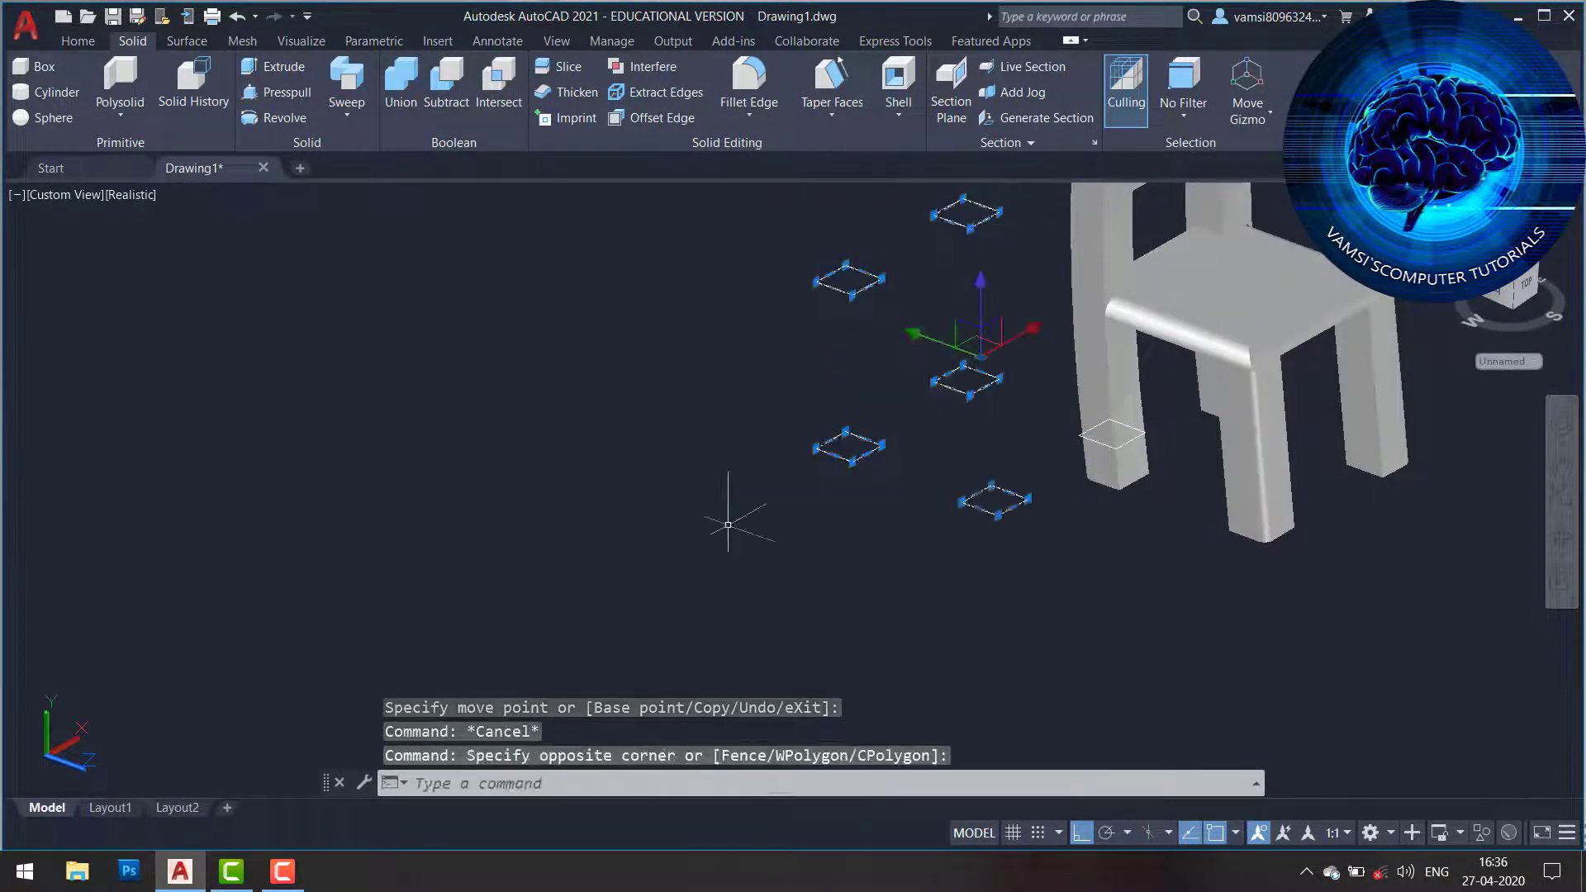
click(1097, 433)
key(Delete)
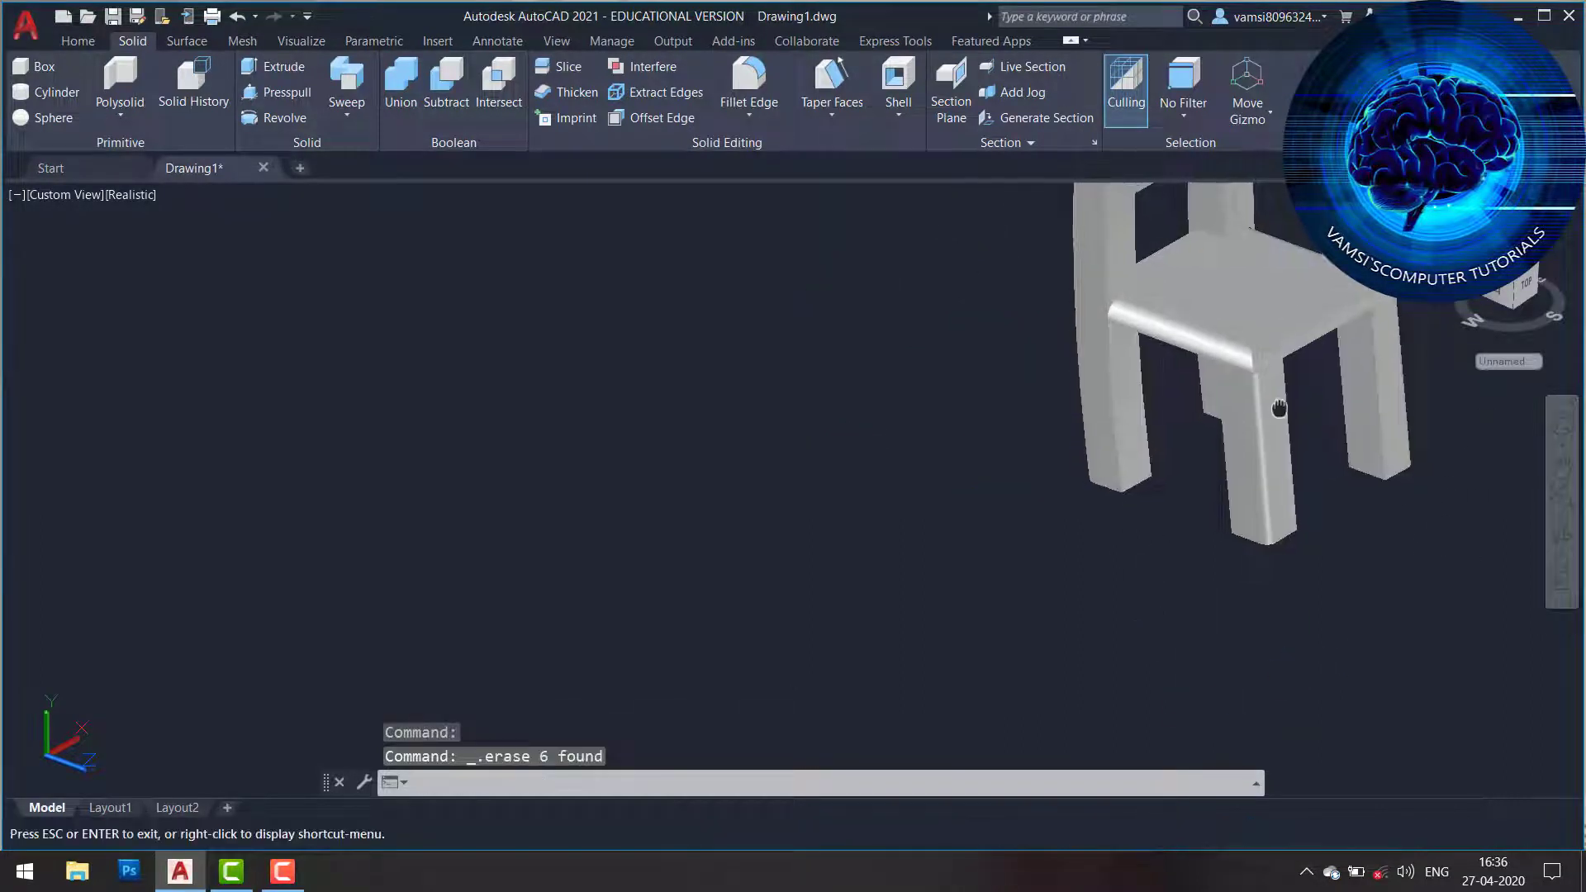
mouse_move(1338, 428)
middle_down()
mouse_move(1004, 540)
mouse_move(955, 457)
middle_up()
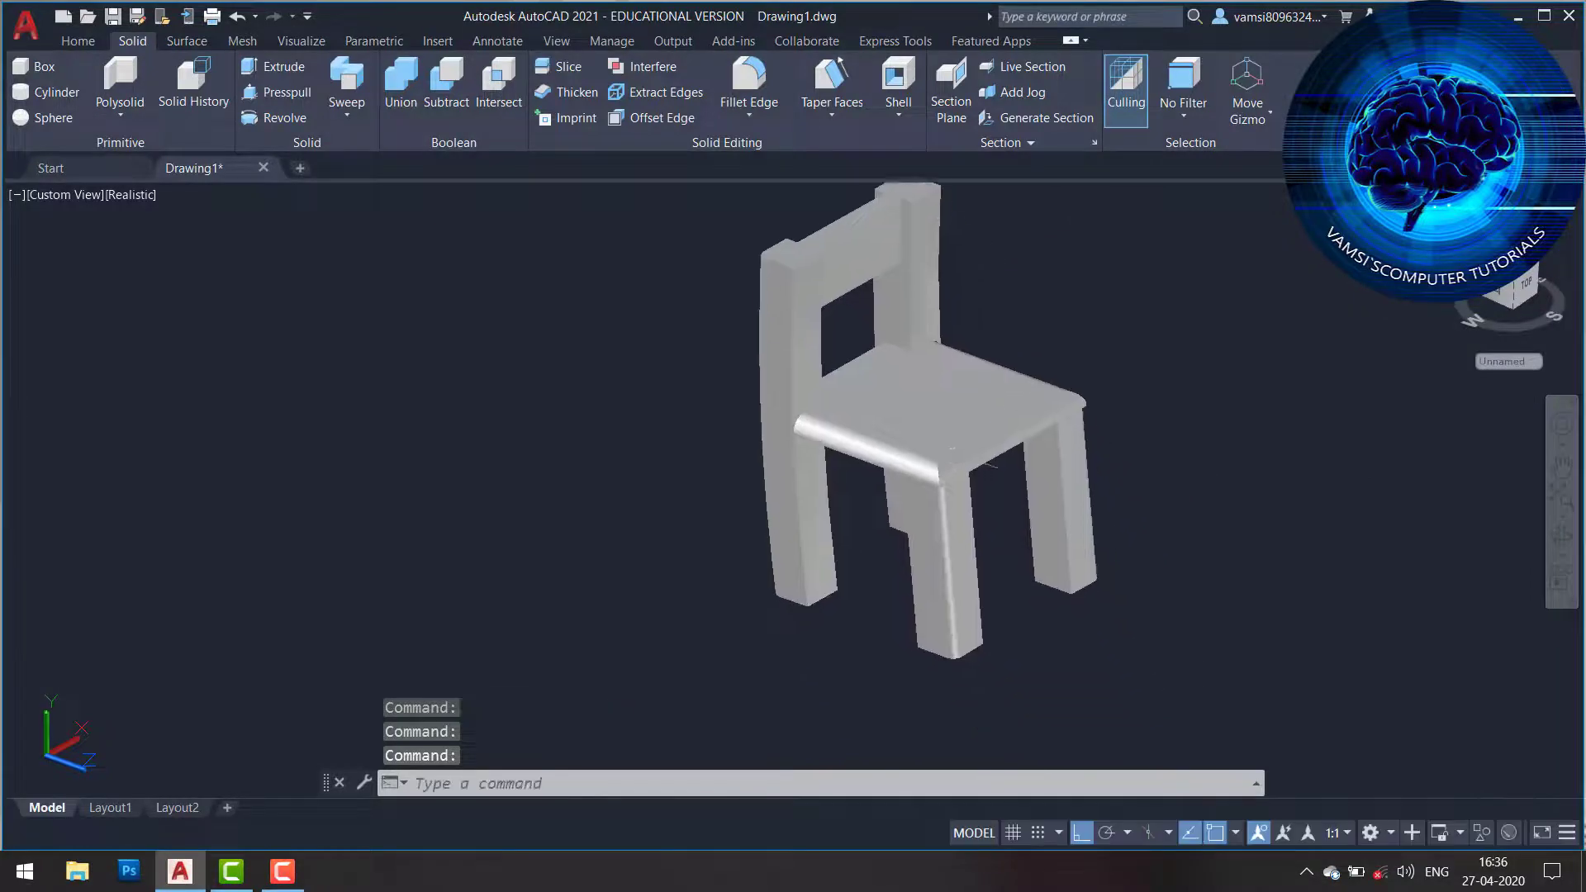
Orbit the finished chair to a front-left view showing its seat, backrest and legs.
click(1561, 541)
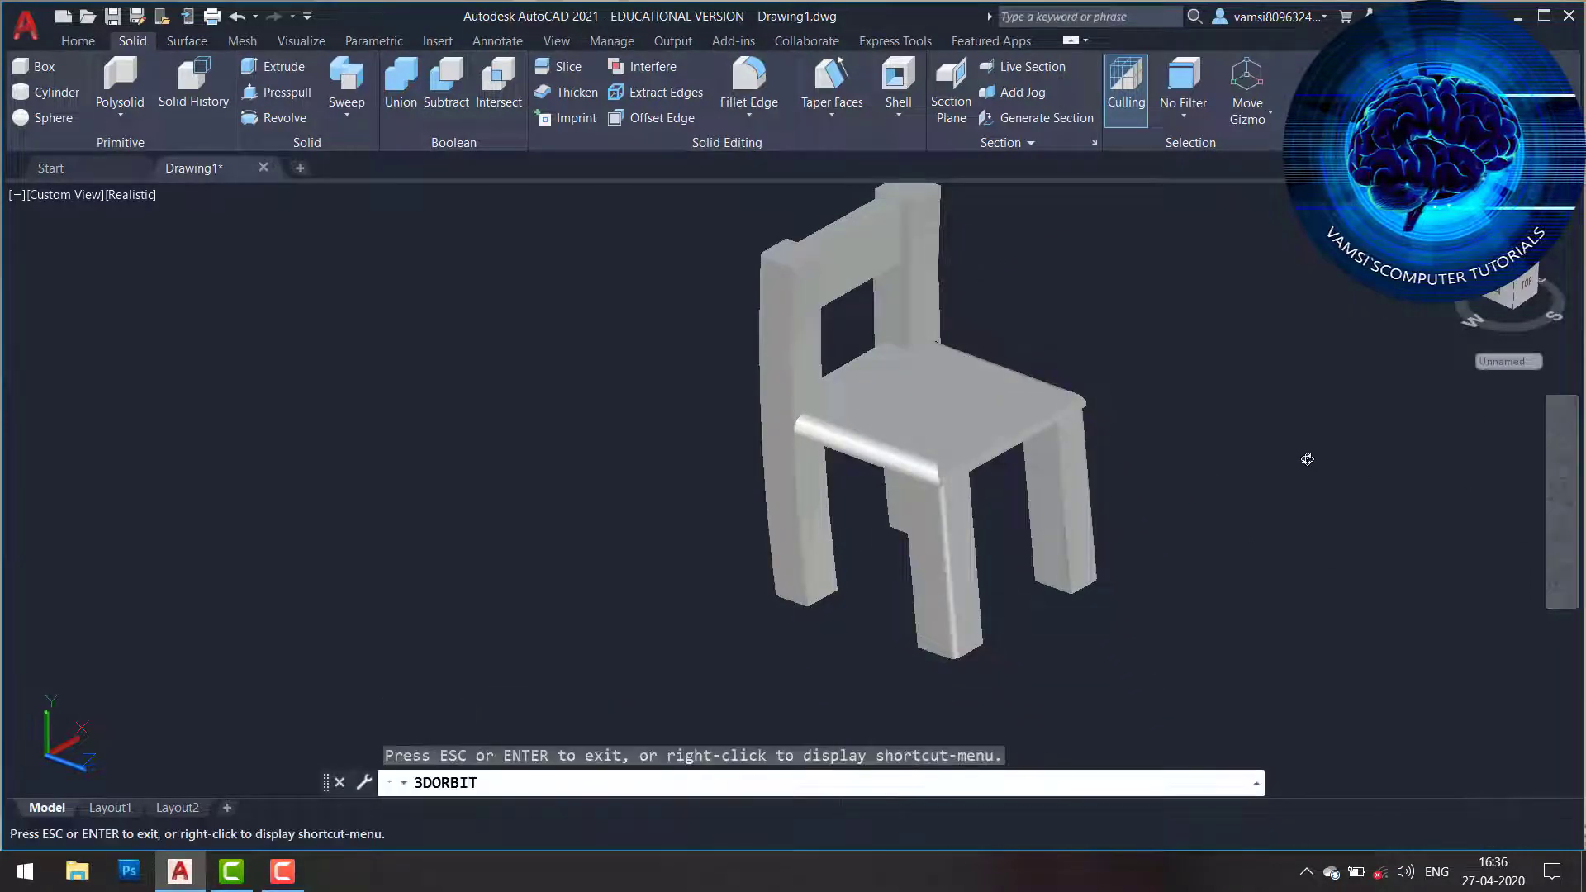
mouse_move(1309, 453)
mouse_down()
mouse_move(1024, 428)
mouse_move(1004, 411)
mouse_up()
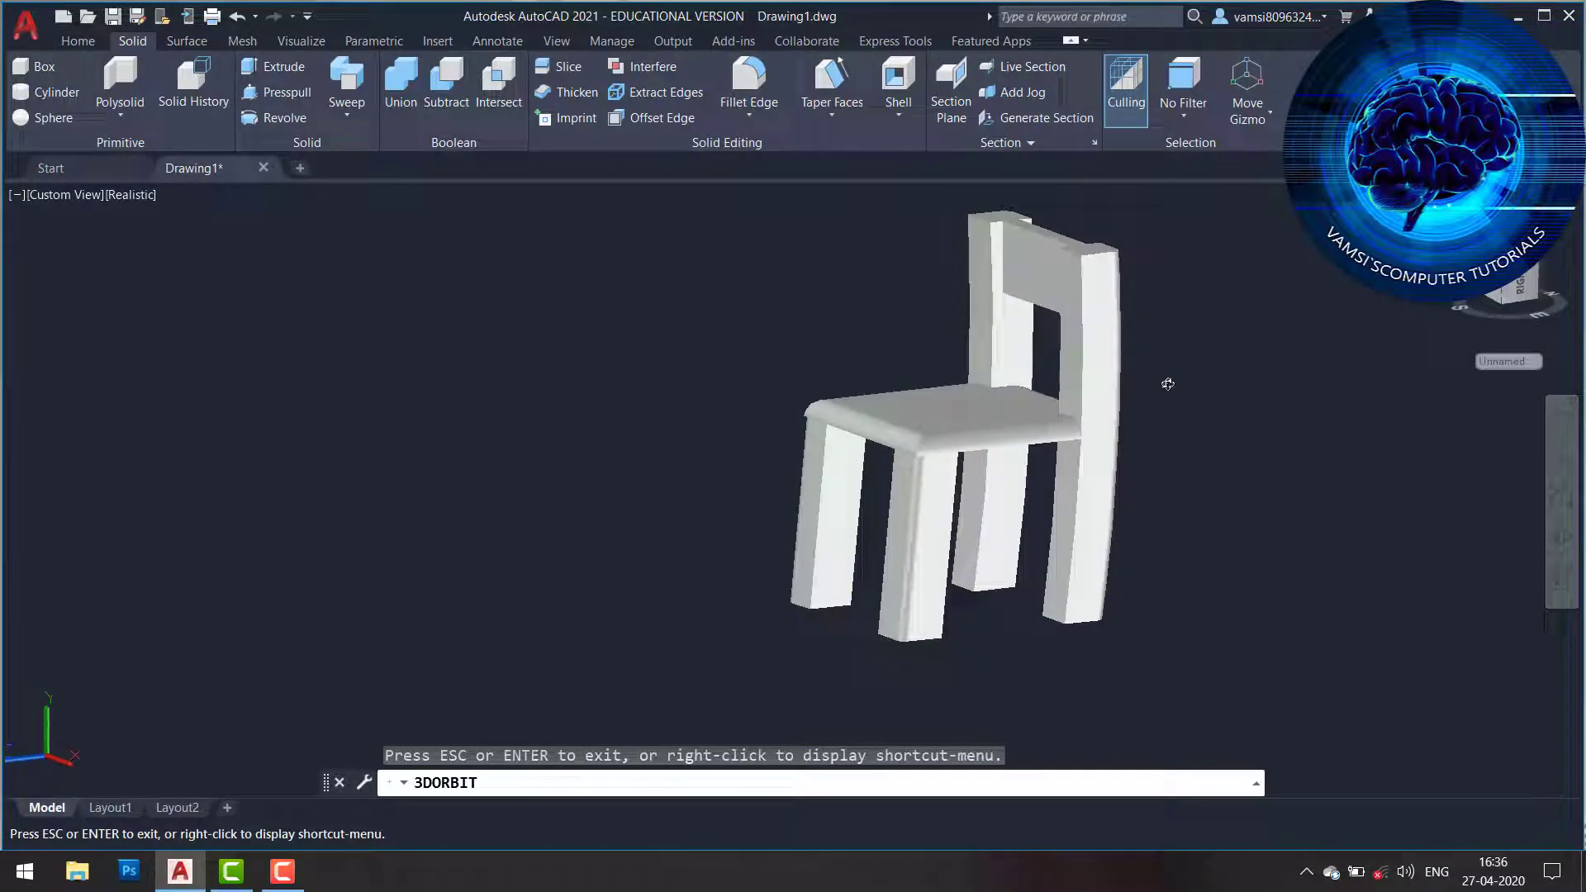
key(Escape)
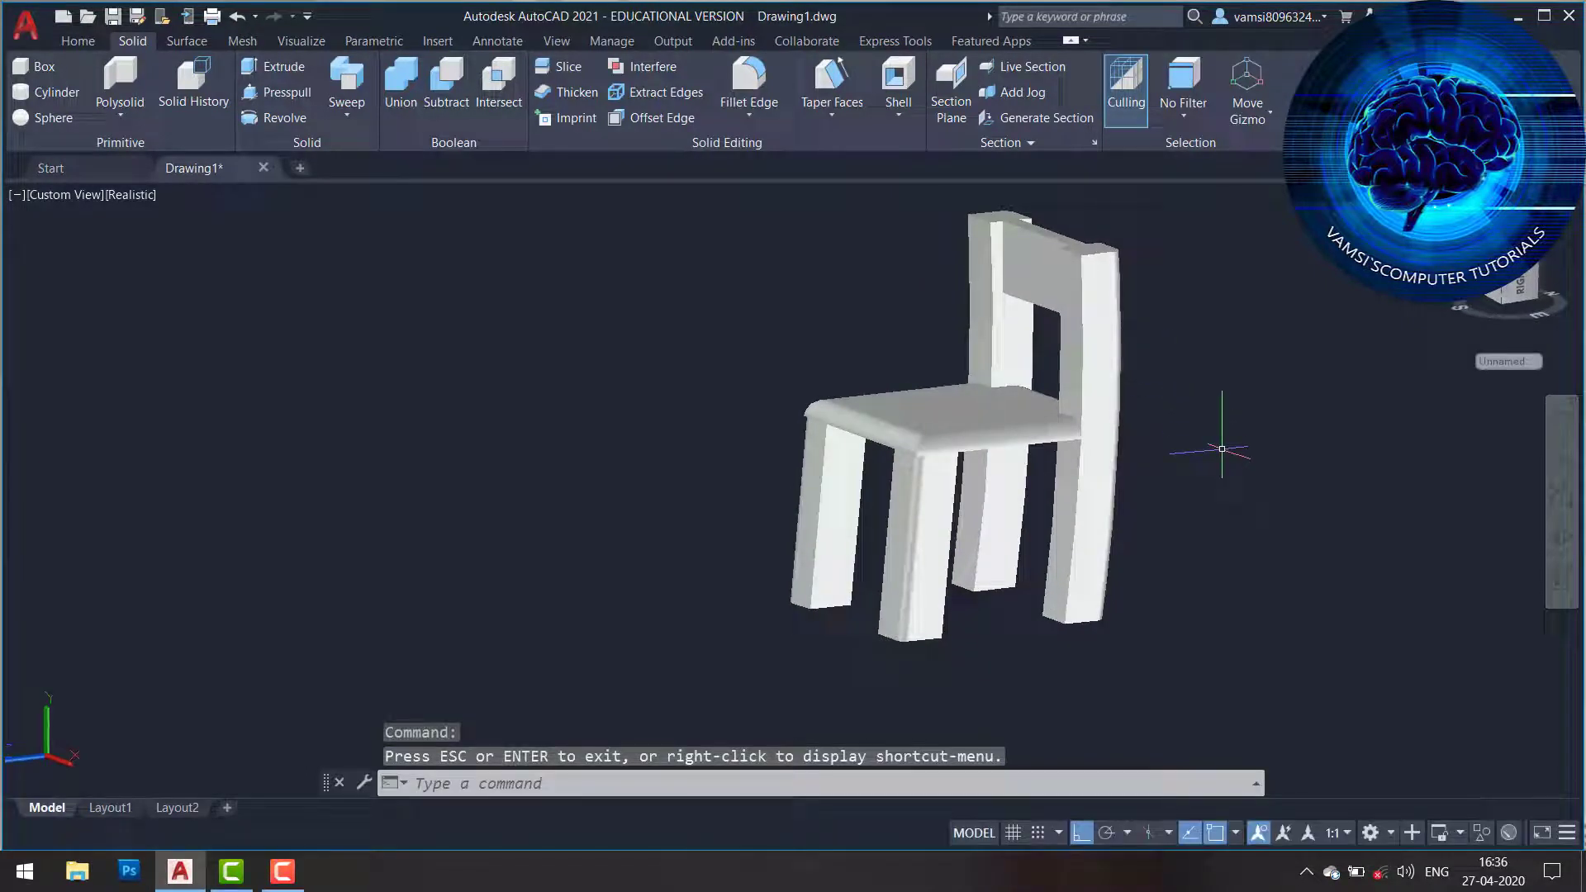